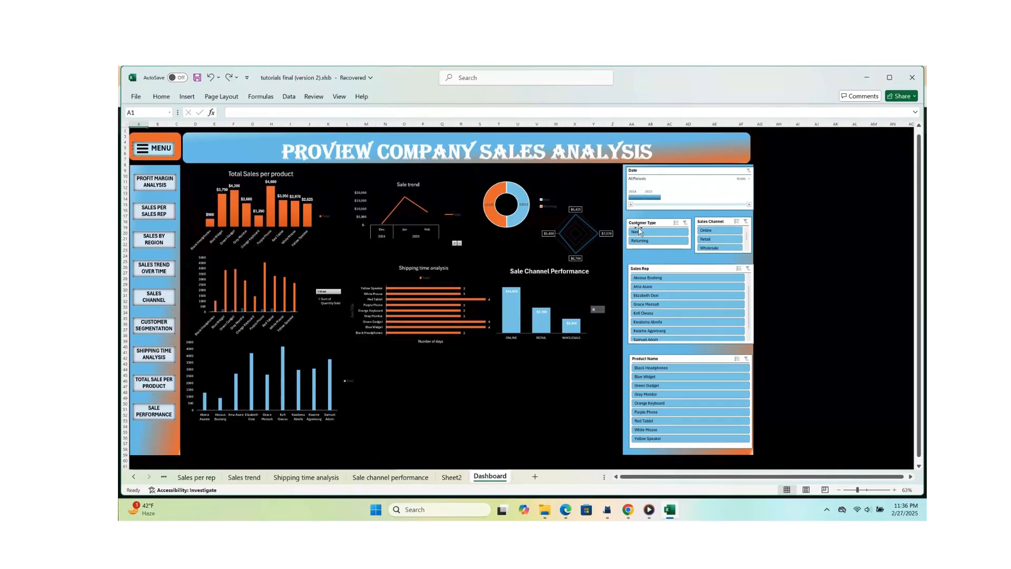
Open the profit margin analysis sheet from the dashboard's navigation links and return to the dashboard.
{"action": "left_click", "coordinate": [157, 138], "text": "ctrl"}
{"action": "left_click", "coordinate": [404, 375]}
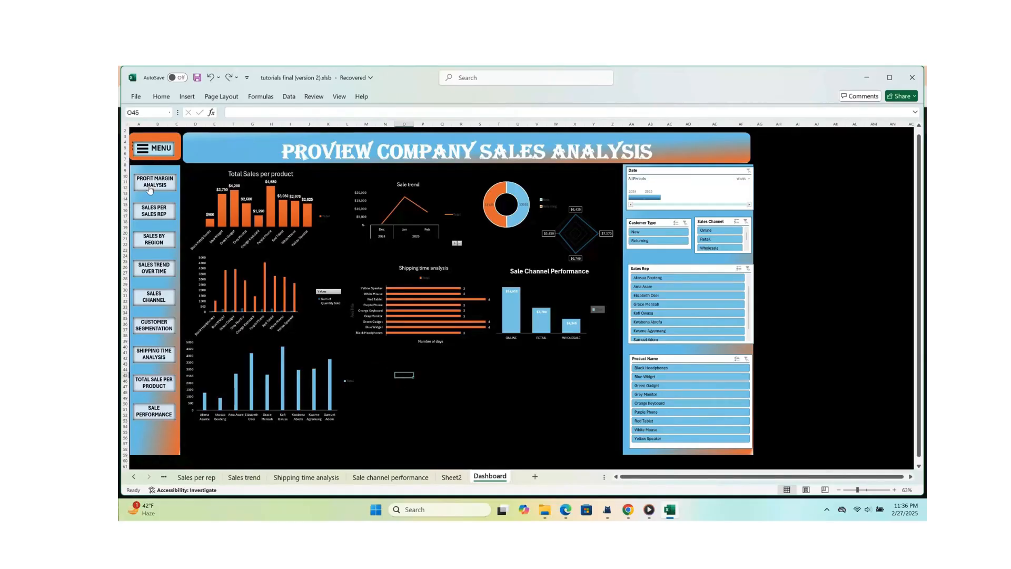
{"action": "left_click", "coordinate": [156, 153]}
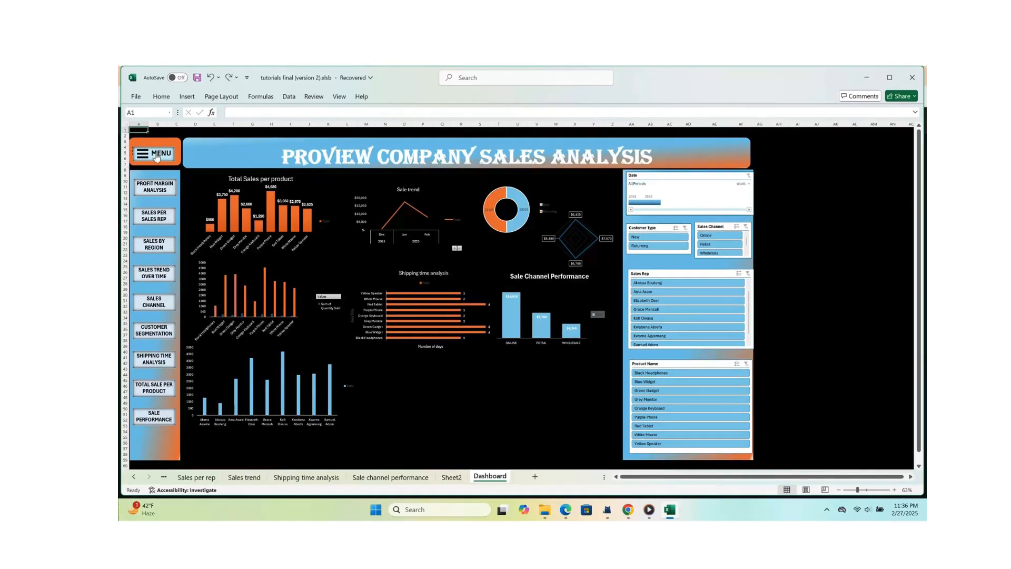
{"action": "left_click", "coordinate": [159, 189]}
{"action": "left_click", "coordinate": [775, 188]}
Open the sales per rep, sale by region and sale channel performance sheets in turn through their navigation links.
{"action": "left_click", "coordinate": [160, 220]}
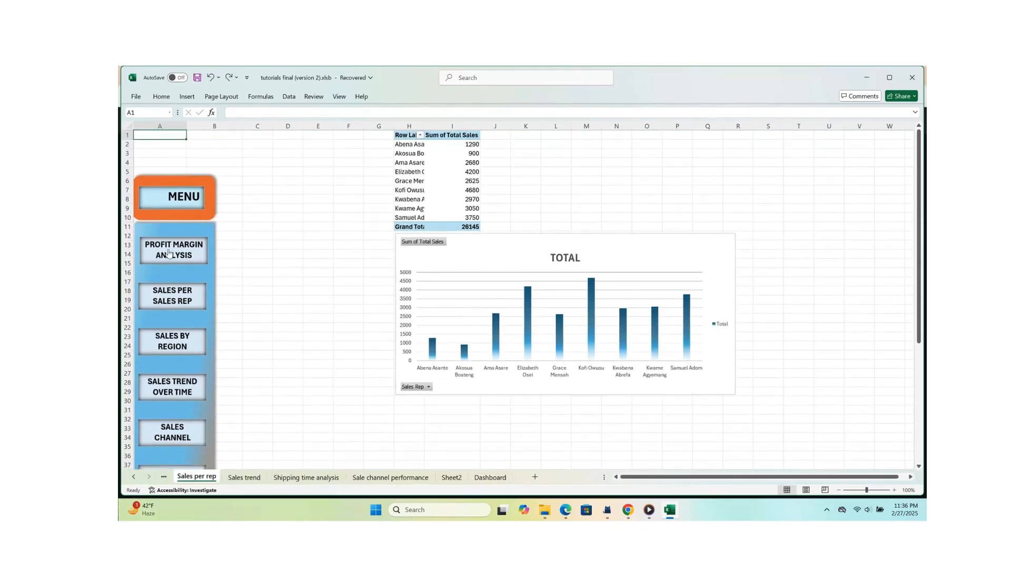
{"action": "left_click", "coordinate": [172, 346]}
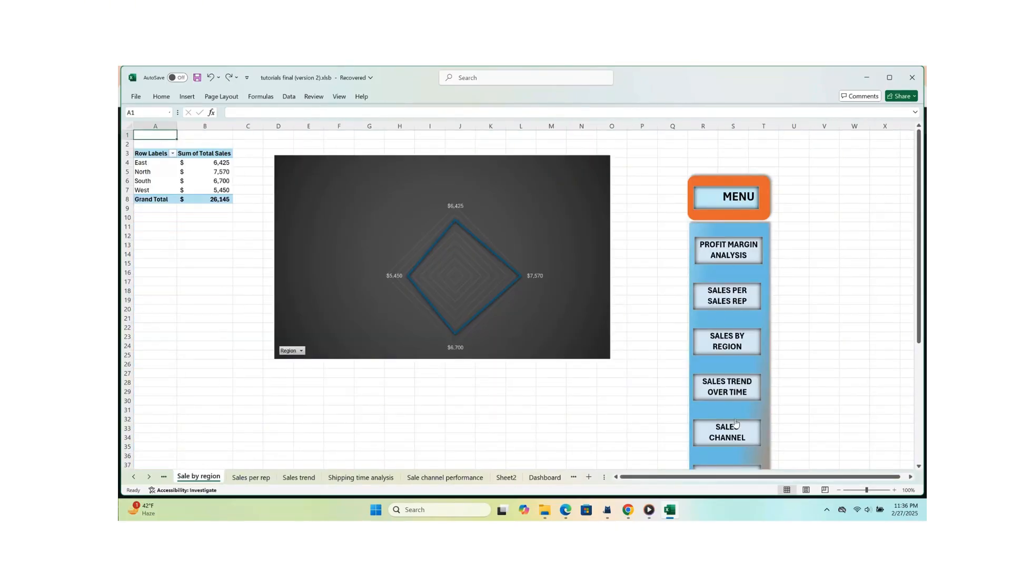
{"action": "left_click", "coordinate": [728, 433]}
{"action": "scroll", "coordinate": [708, 416], "scroll_direction": "down", "scroll_amount": 5}
{"action": "scroll", "coordinate": [708, 416], "scroll_direction": "up", "scroll_amount": 5}
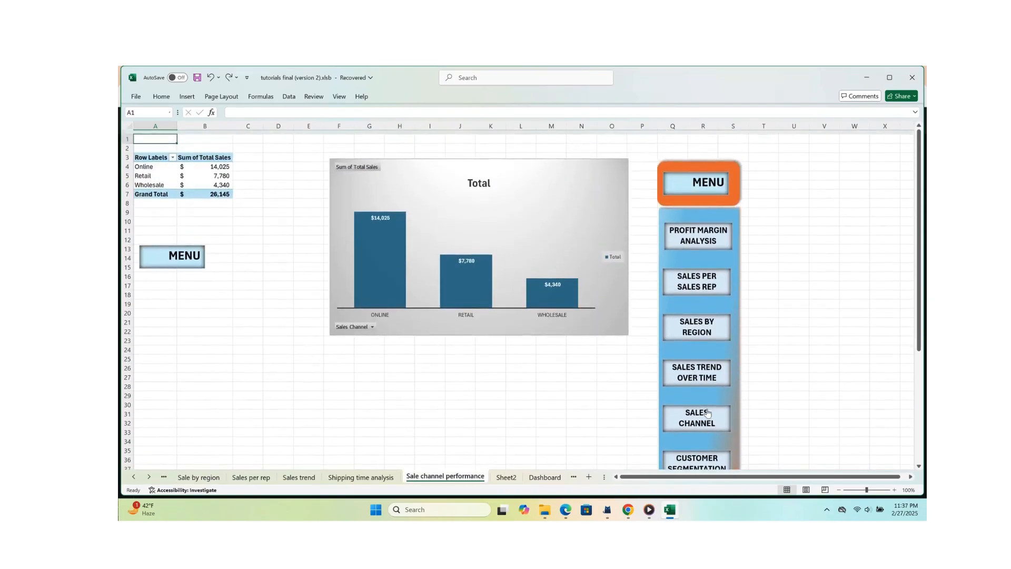
Open the sale performance vs target sheet, review its navigation links and return to the dashboard.
{"action": "scroll", "coordinate": [708, 416], "scroll_direction": "down", "scroll_amount": 6}
{"action": "left_click", "coordinate": [694, 441]}
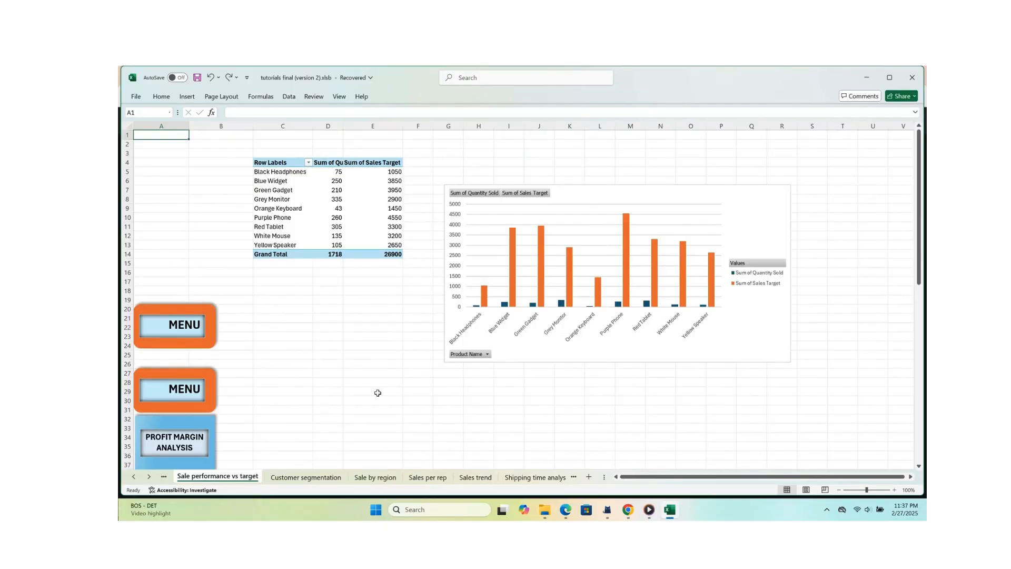
{"action": "scroll", "coordinate": [343, 397], "scroll_direction": "down", "scroll_amount": 7}
{"action": "scroll", "coordinate": [225, 384], "scroll_direction": "down", "scroll_amount": 10}
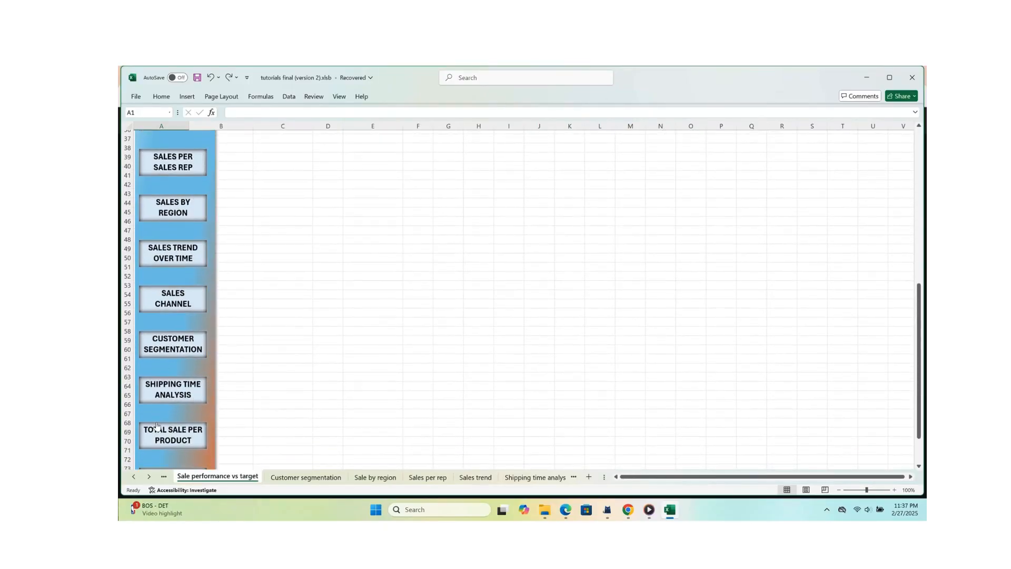
{"action": "scroll", "coordinate": [169, 366], "scroll_direction": "up", "scroll_amount": 16}
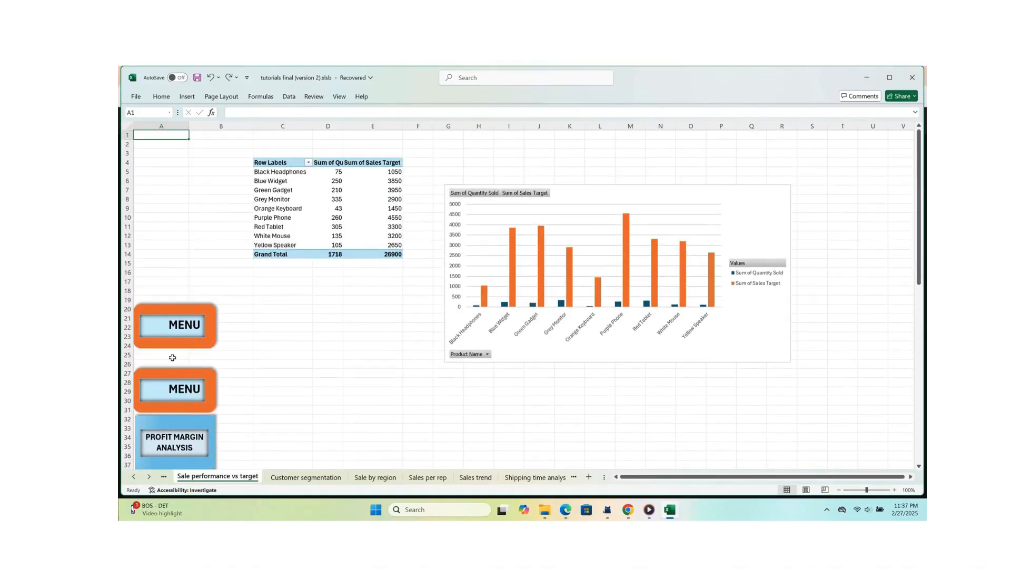
{"action": "left_click", "coordinate": [184, 395]}
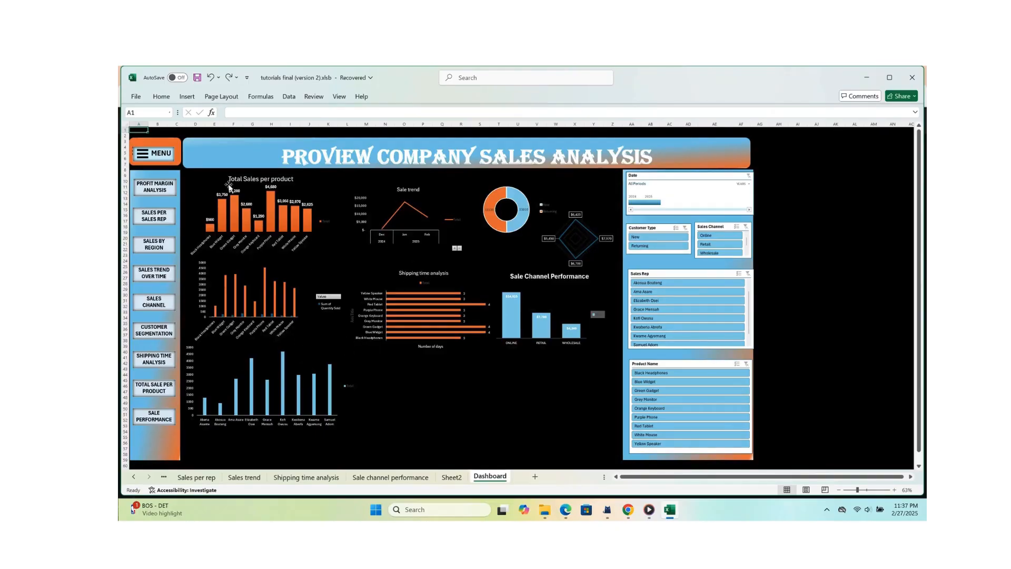
Filter the dashboard to the year 2024 with the Date timeline.
{"action": "scroll", "coordinate": [461, 232], "scroll_direction": "up", "scroll_amount": 1}
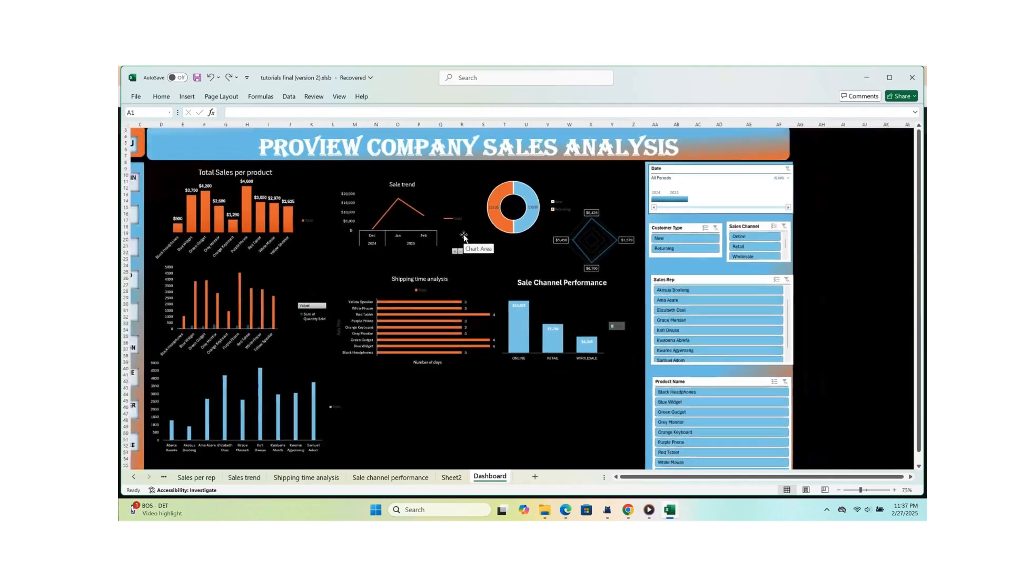
{"action": "scroll", "coordinate": [463, 236], "scroll_direction": "down", "scroll_amount": 2}
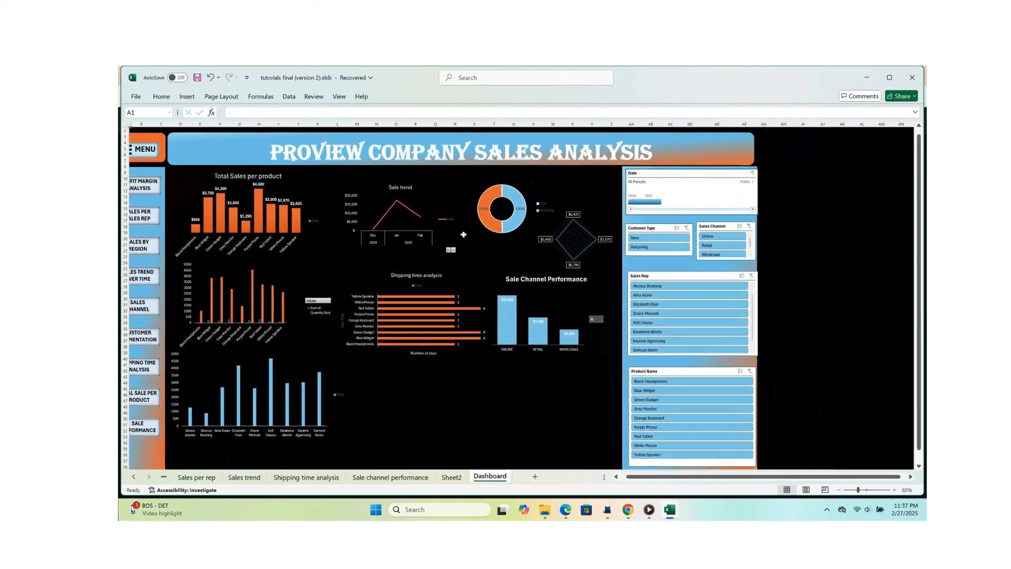
{"action": "scroll", "coordinate": [463, 234], "scroll_direction": "left", "scroll_amount": 1}
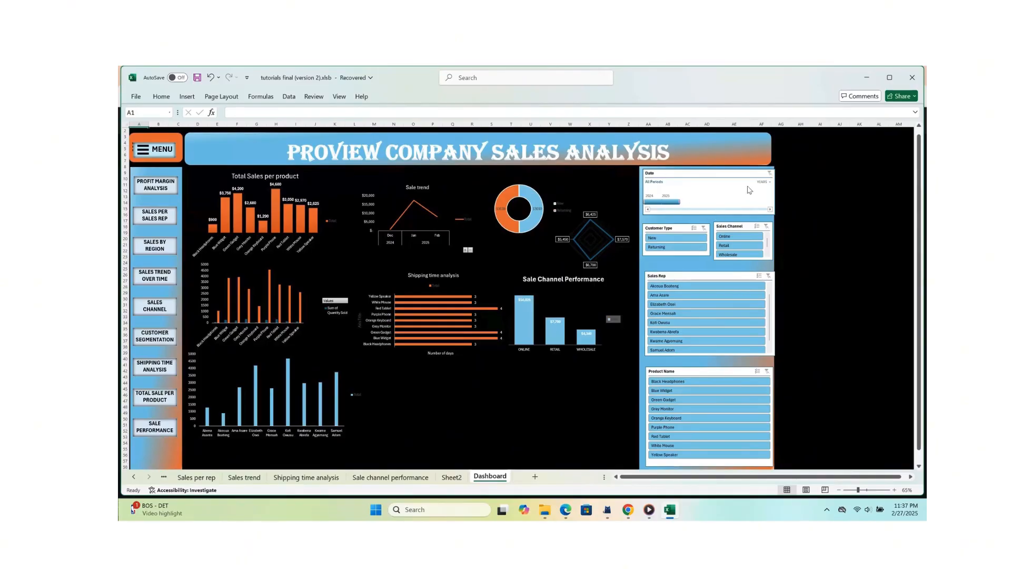
{"action": "left_click", "coordinate": [655, 204]}
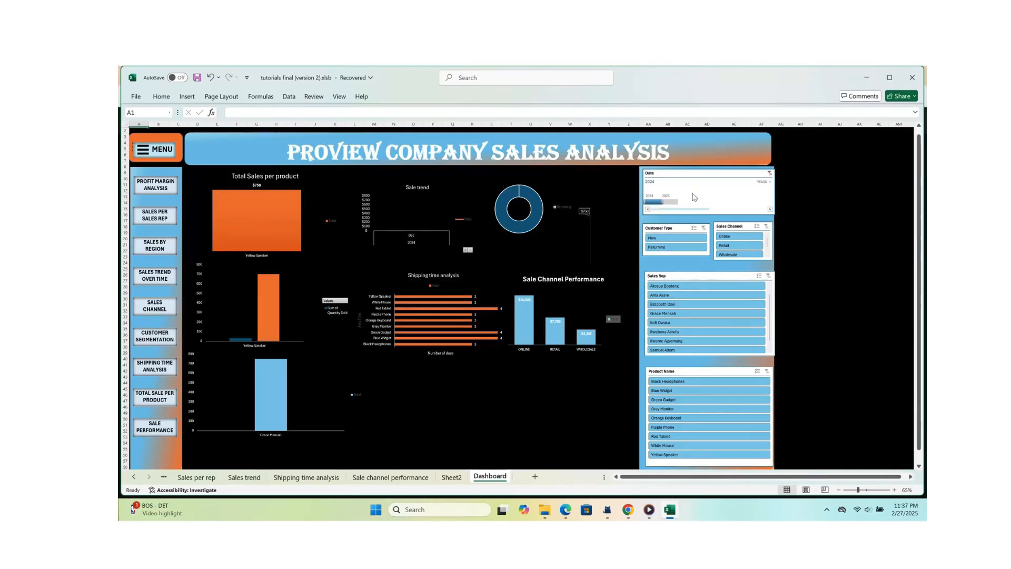
Switch the Date timeline to months and filter the dashboard to Feb 2024, then to Sep 2024.
{"action": "left_click", "coordinate": [769, 183]}
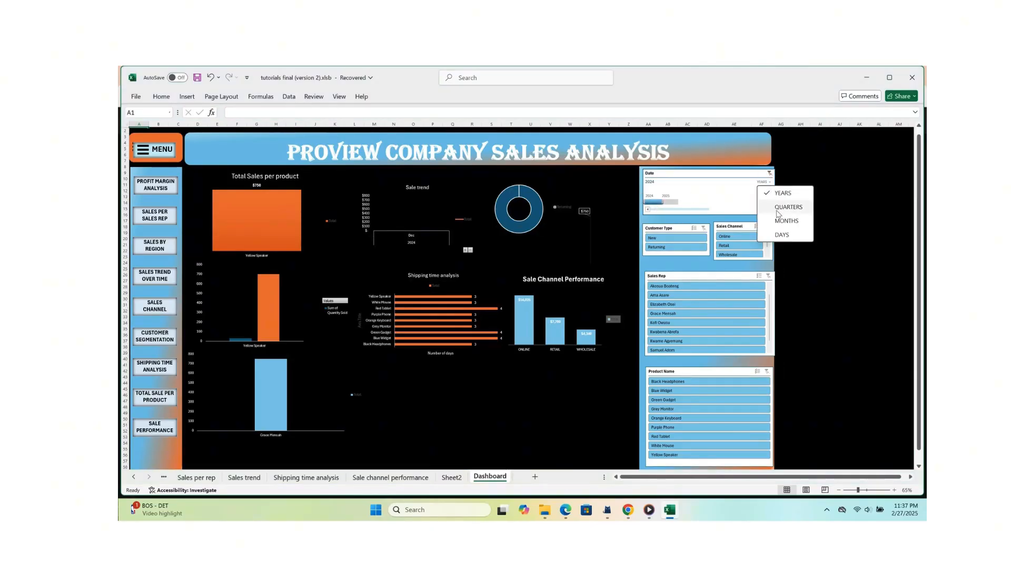
{"action": "left_click", "coordinate": [779, 221]}
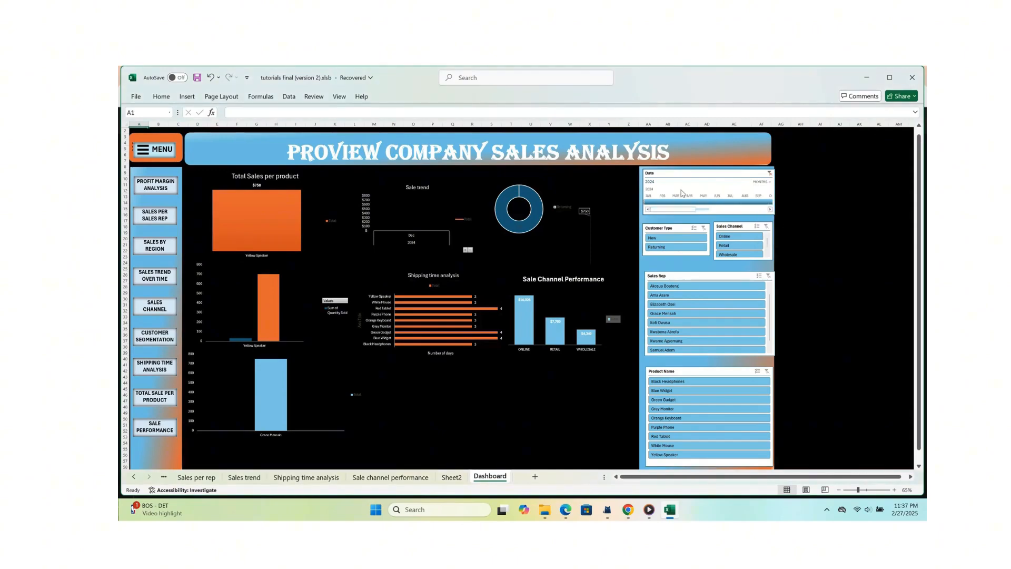
{"action": "left_click", "coordinate": [664, 201]}
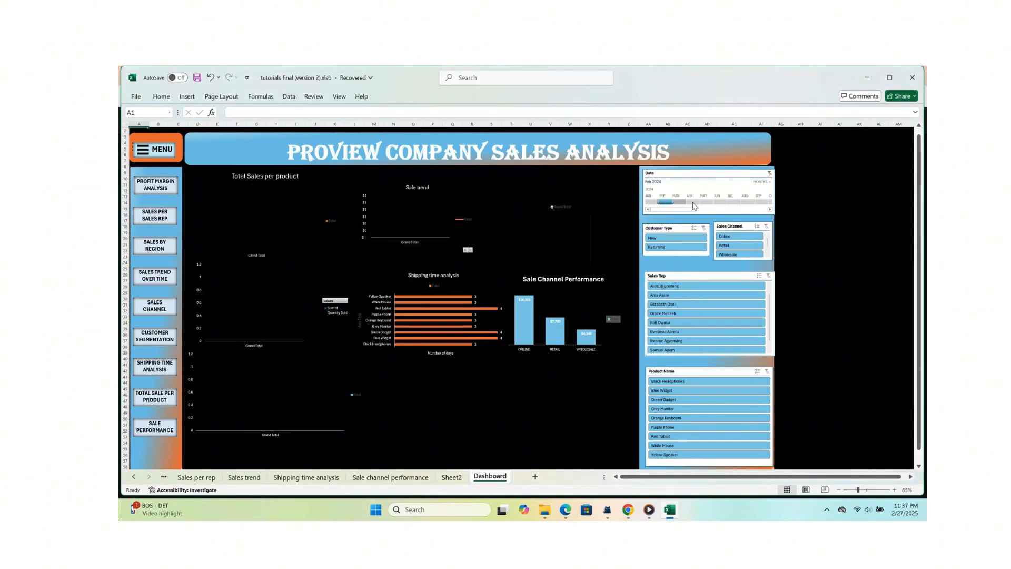
{"action": "left_click_drag", "start_coordinate": [675, 199], "coordinate": [764, 204]}
{"action": "left_click", "coordinate": [773, 213]}
{"action": "left_click", "coordinate": [770, 209]}
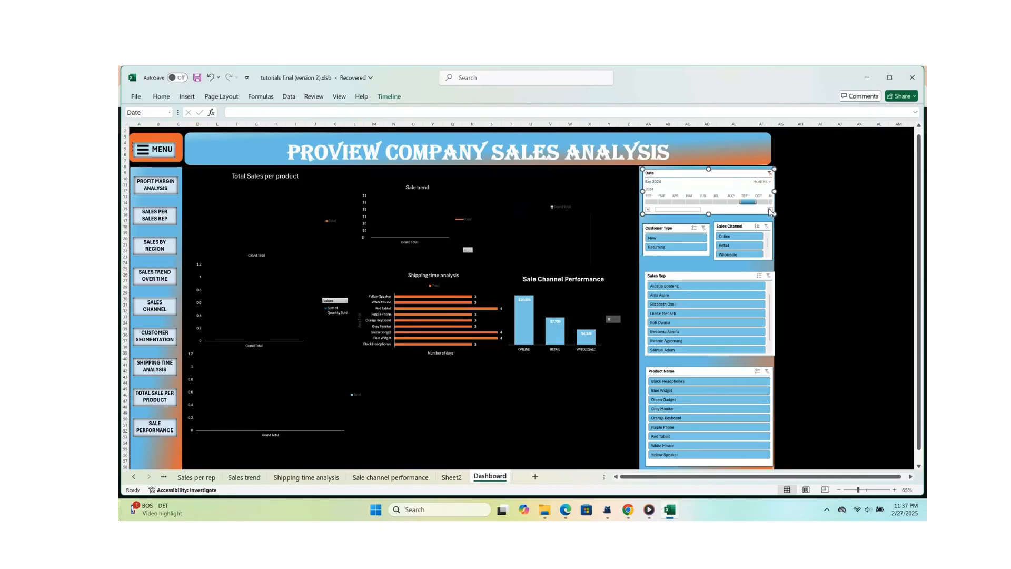
Filter the dashboard to Dec 2024 on the Date timeline.
{"action": "left_click", "coordinate": [769, 209]}
{"action": "left_click", "coordinate": [770, 209]}
{"action": "left_click", "coordinate": [759, 201]}
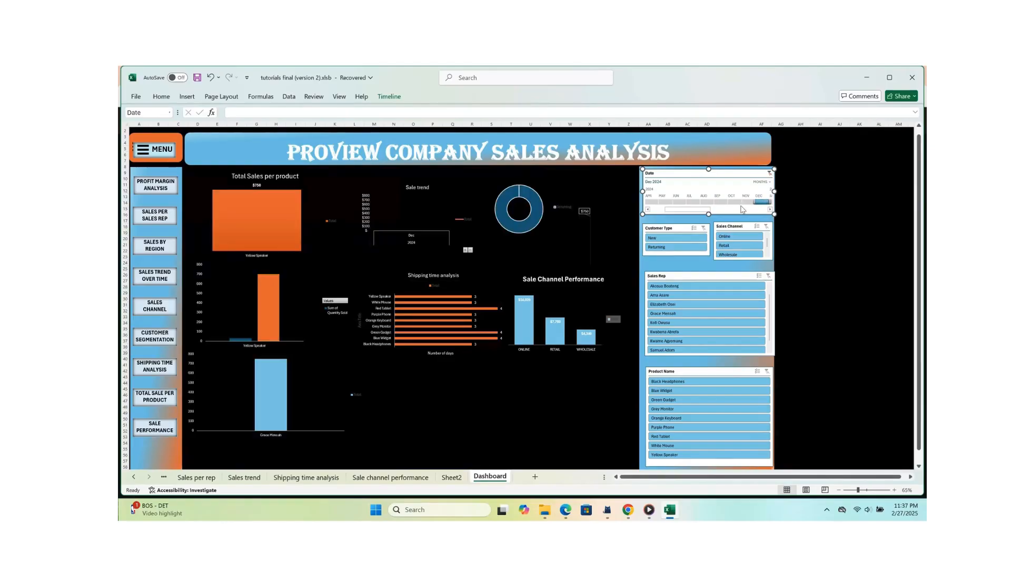
Move the Date timeline's filter into 2025, ending on Jun 2025.
{"action": "left_click", "coordinate": [770, 210]}
{"action": "left_click", "coordinate": [770, 210]}
{"action": "left_click", "coordinate": [769, 209]}
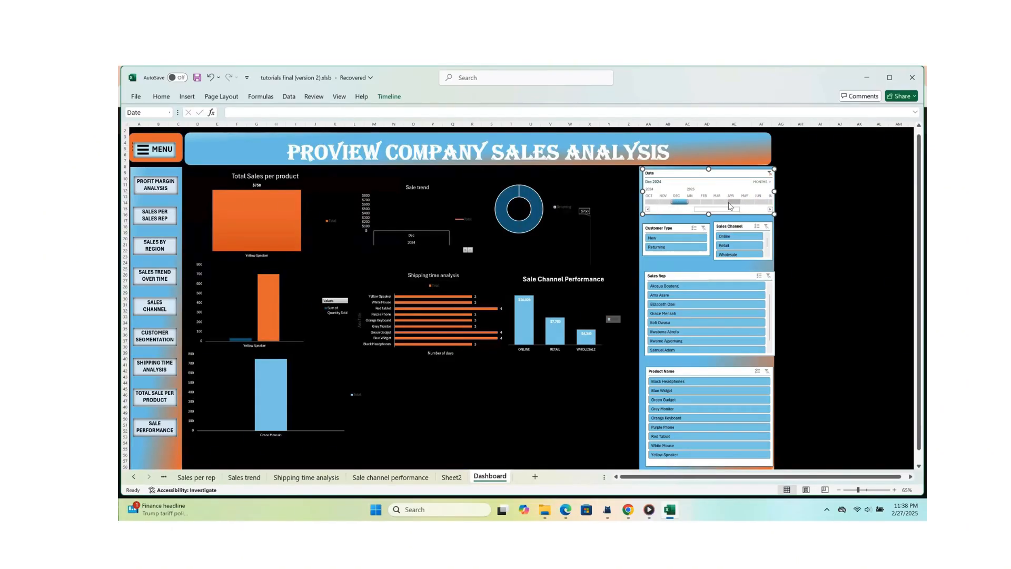
{"action": "left_click", "coordinate": [745, 201]}
{"action": "left_click", "coordinate": [761, 202]}
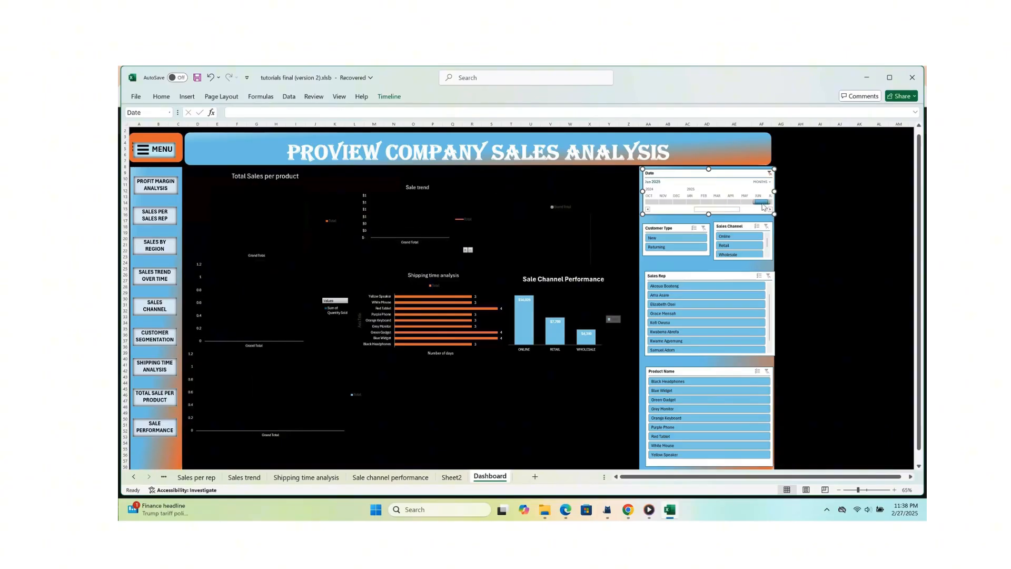
Switch the Date timeline back to years and clear its date filter.
{"action": "left_click", "coordinate": [766, 182]}
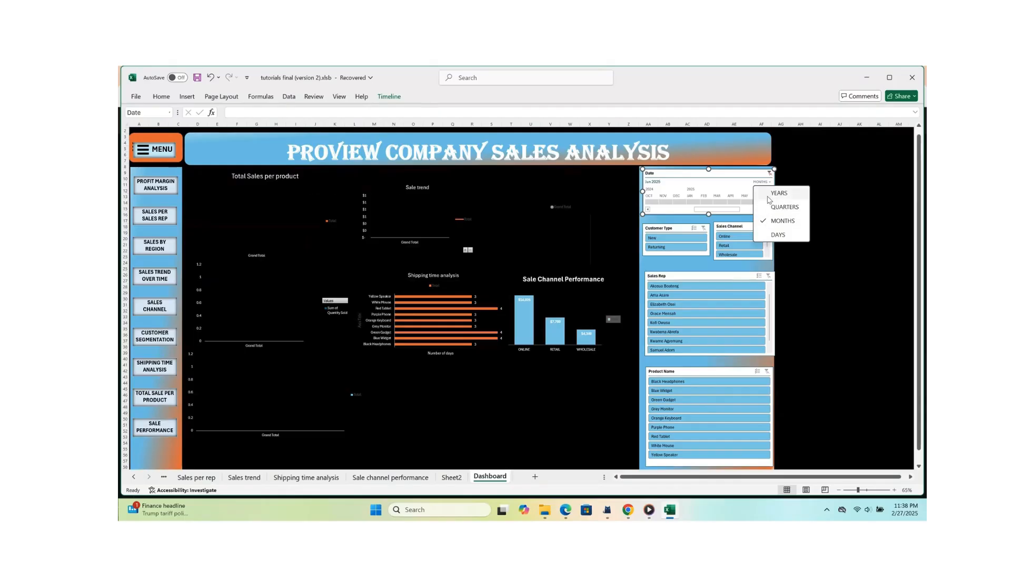
{"action": "left_click", "coordinate": [769, 195]}
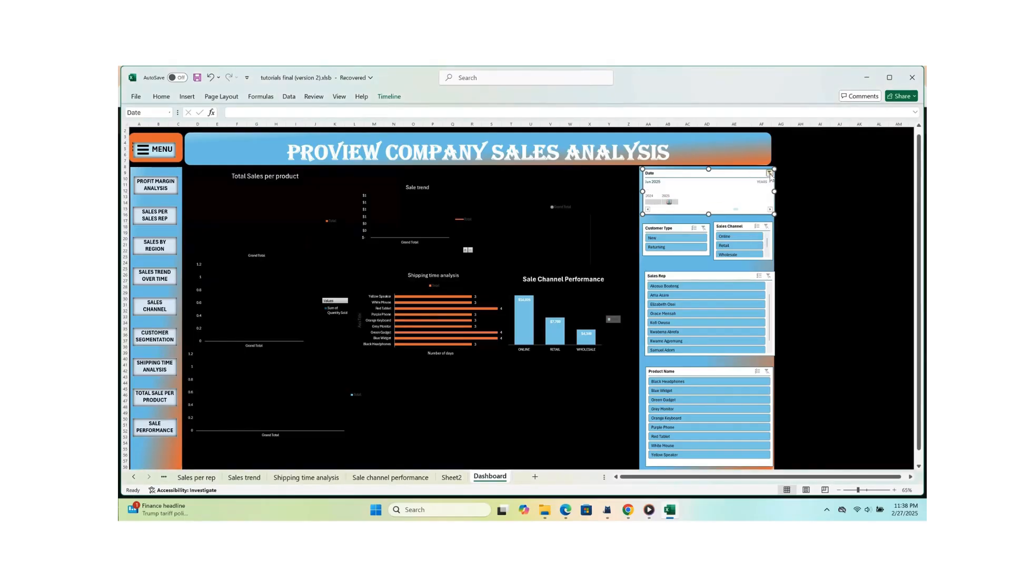
{"action": "left_click", "coordinate": [769, 172]}
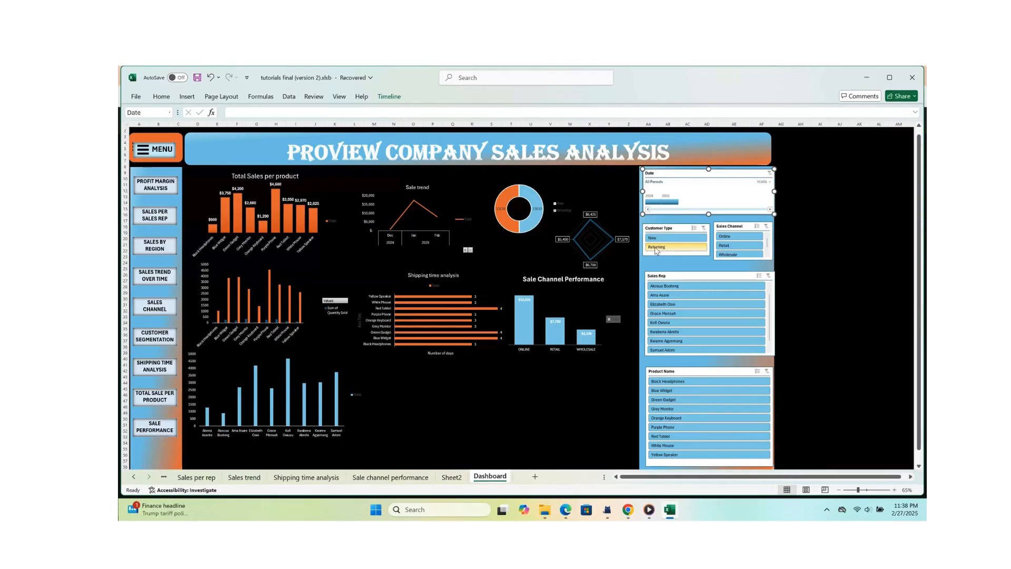
Filter the dashboard by New and Returning customers in turn, then clear the Customer Type filter.
{"action": "left_click", "coordinate": [667, 239]}
{"action": "left_click", "coordinate": [665, 247]}
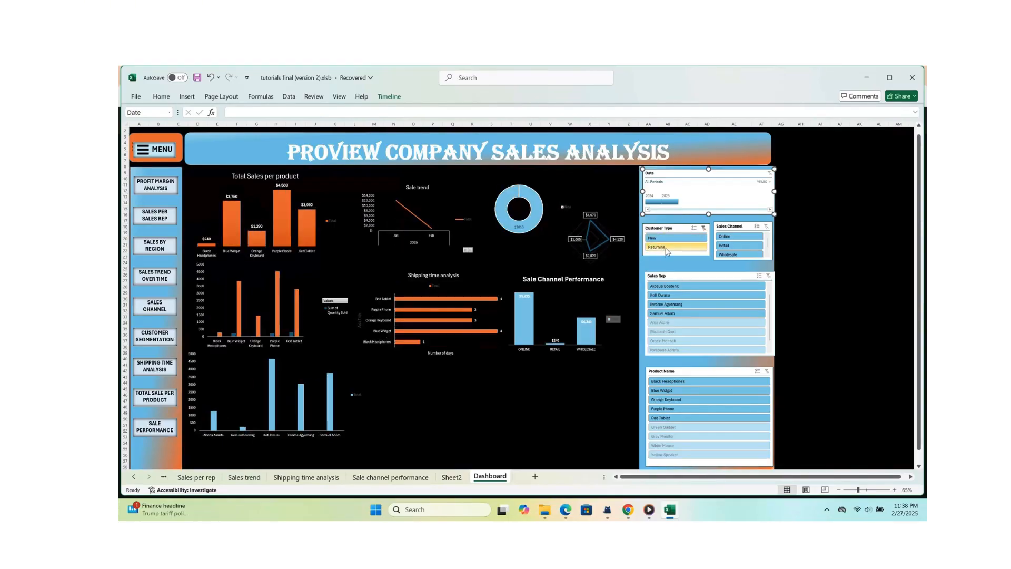
{"action": "left_click", "coordinate": [704, 229]}
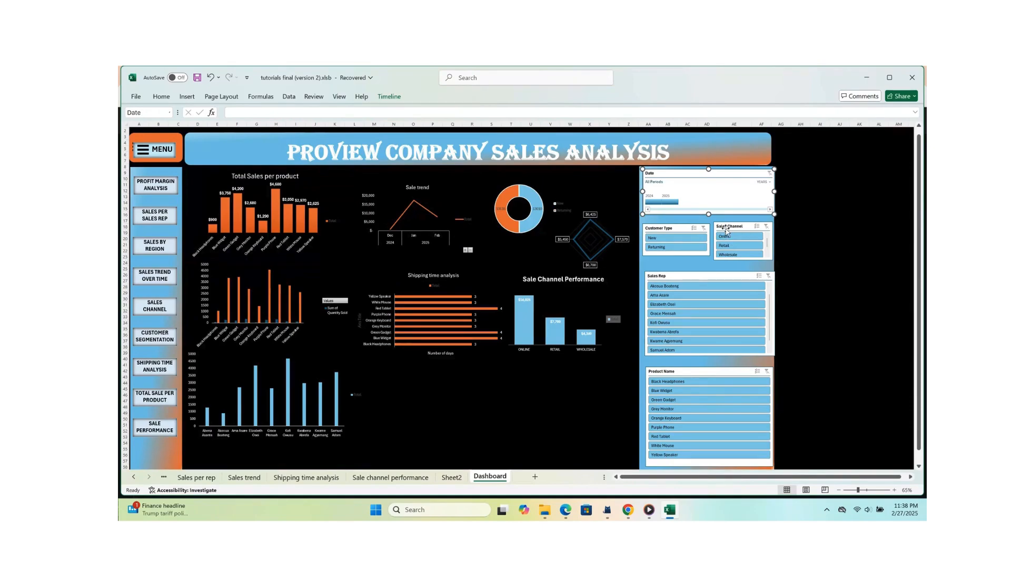
Filter the dashboard by the Online, Retail and Wholesale sales channels in turn, then clear the Sales Channel filter.
{"action": "double_click", "coordinate": [818, 257]}
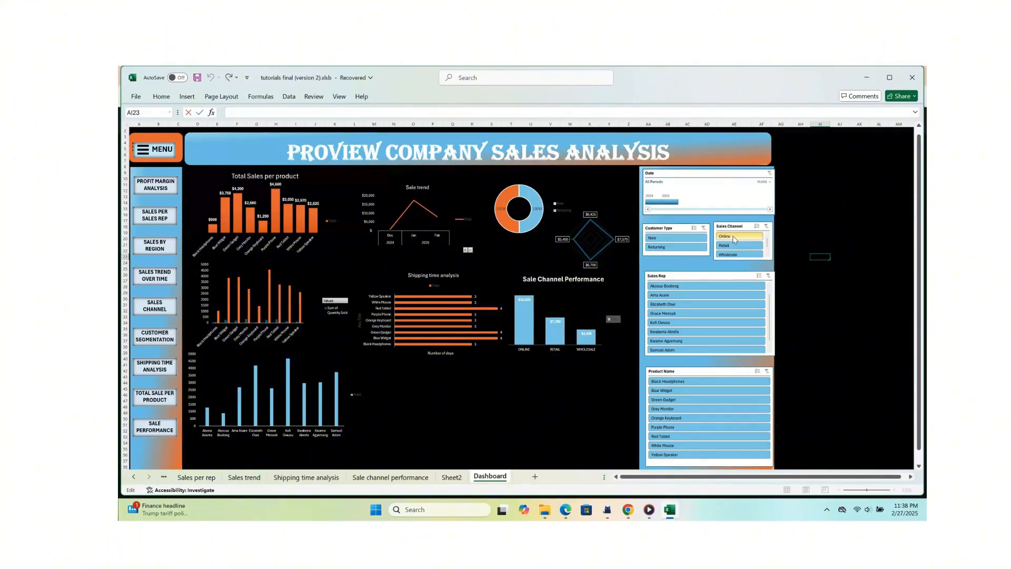
{"action": "left_click", "coordinate": [733, 237]}
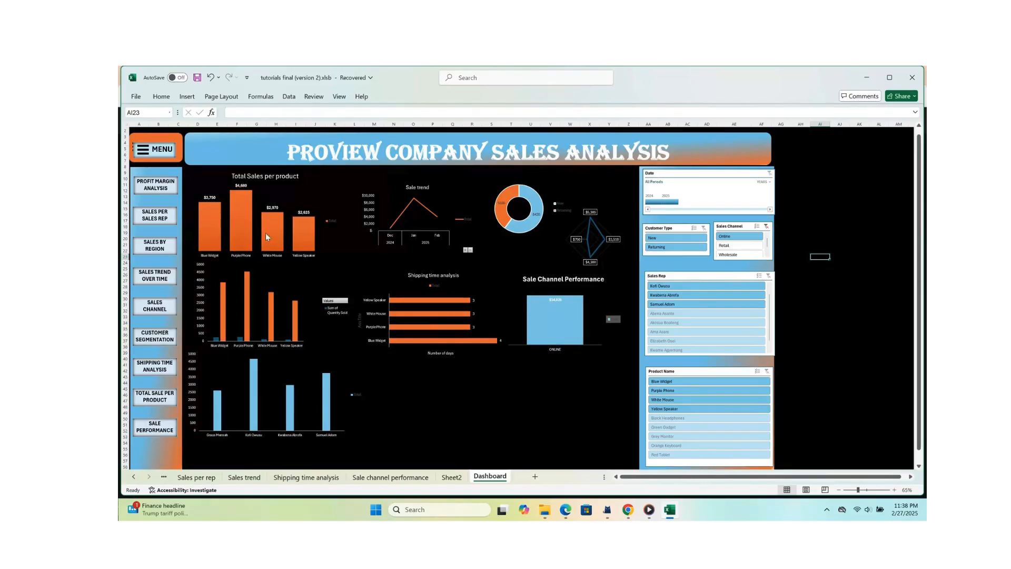
{"action": "left_click", "coordinate": [739, 245]}
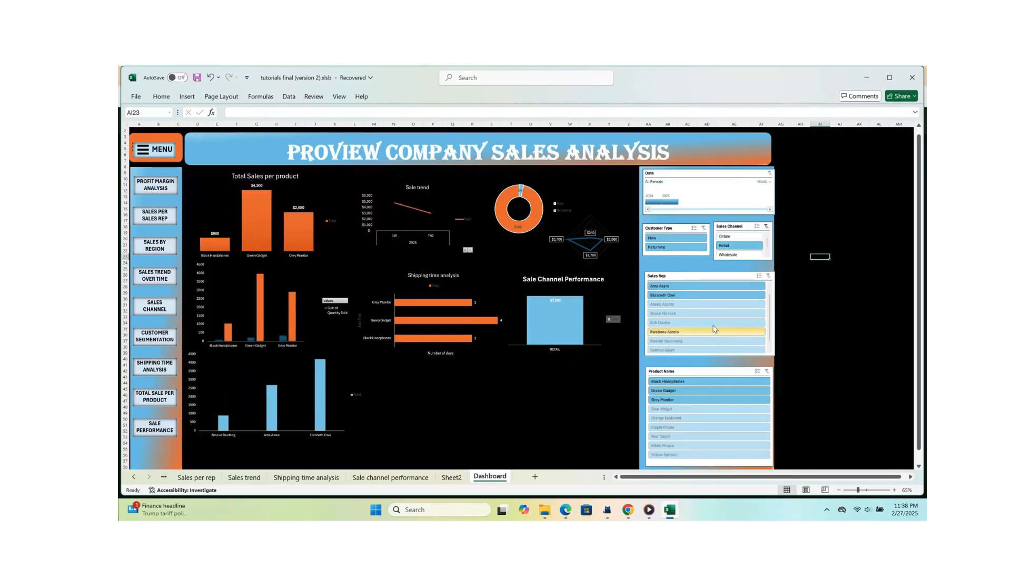
{"action": "left_click", "coordinate": [734, 255]}
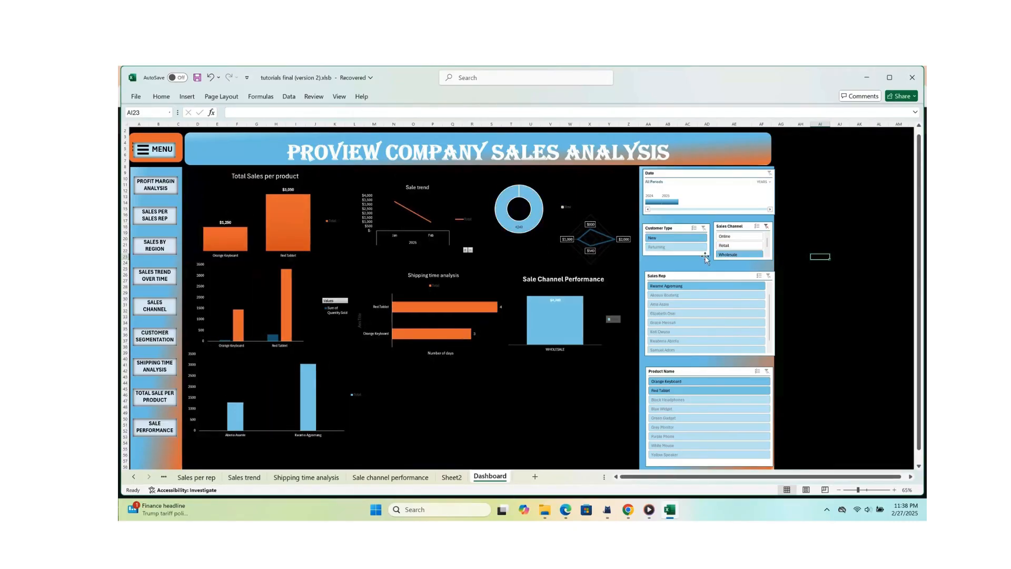
{"action": "left_click", "coordinate": [766, 225]}
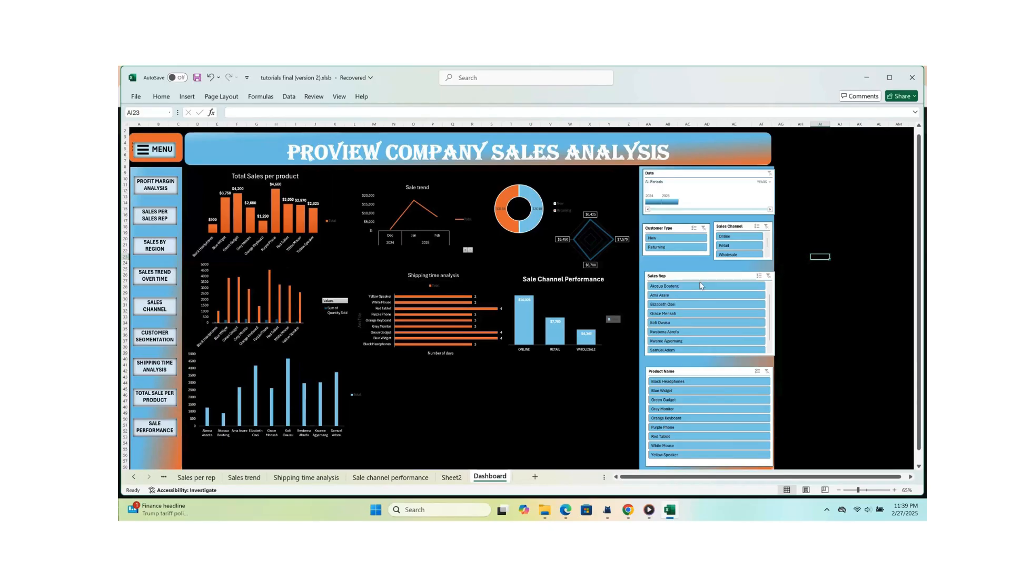
Filter the dashboard by the first, fourth, sixth and eighth listed sales reps, one at a time.
{"action": "scroll", "coordinate": [678, 308], "scroll_direction": "down", "scroll_amount": 1}
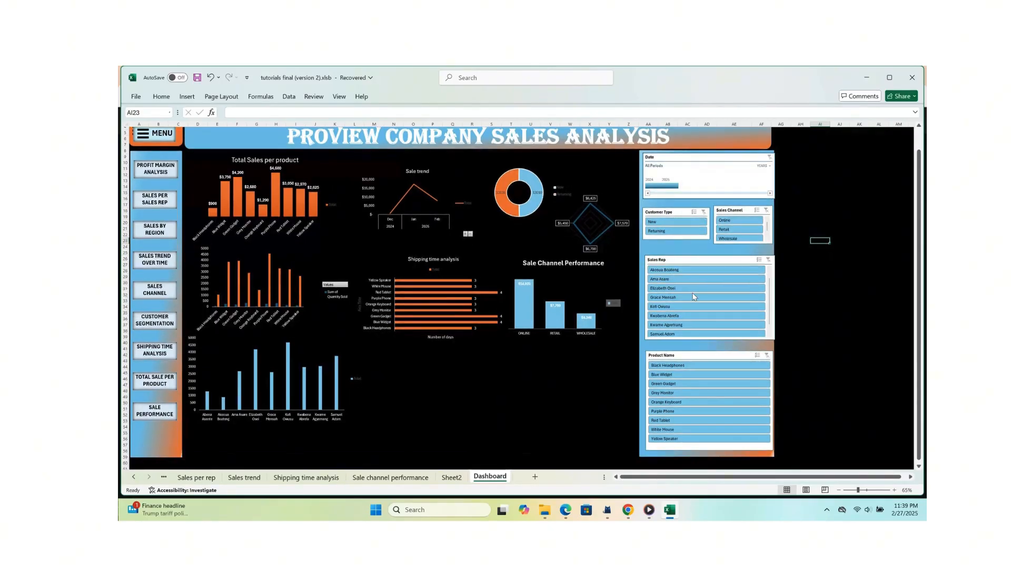
{"action": "scroll", "coordinate": [692, 292], "scroll_direction": "down", "scroll_amount": 1}
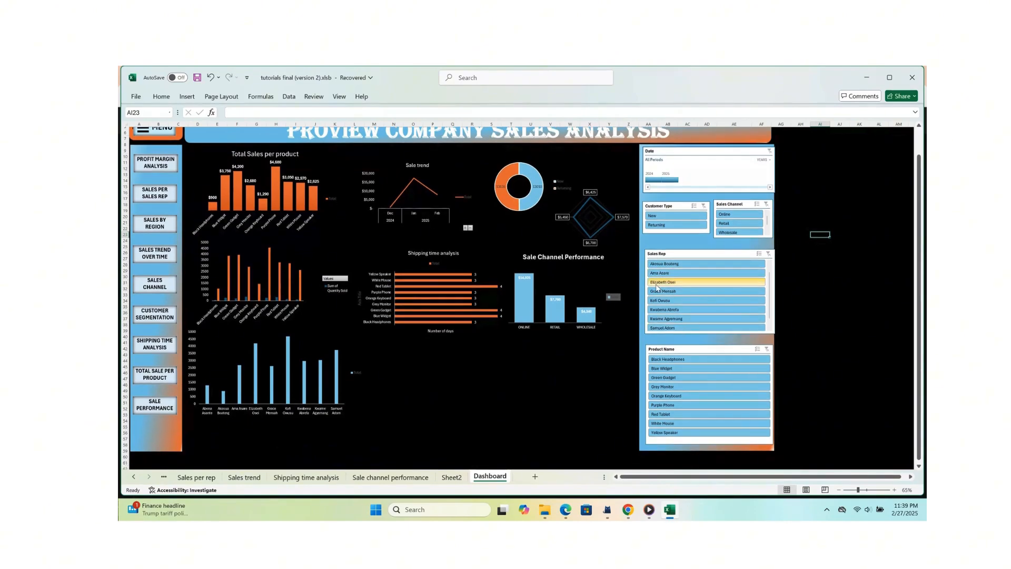
{"action": "left_click", "coordinate": [674, 263]}
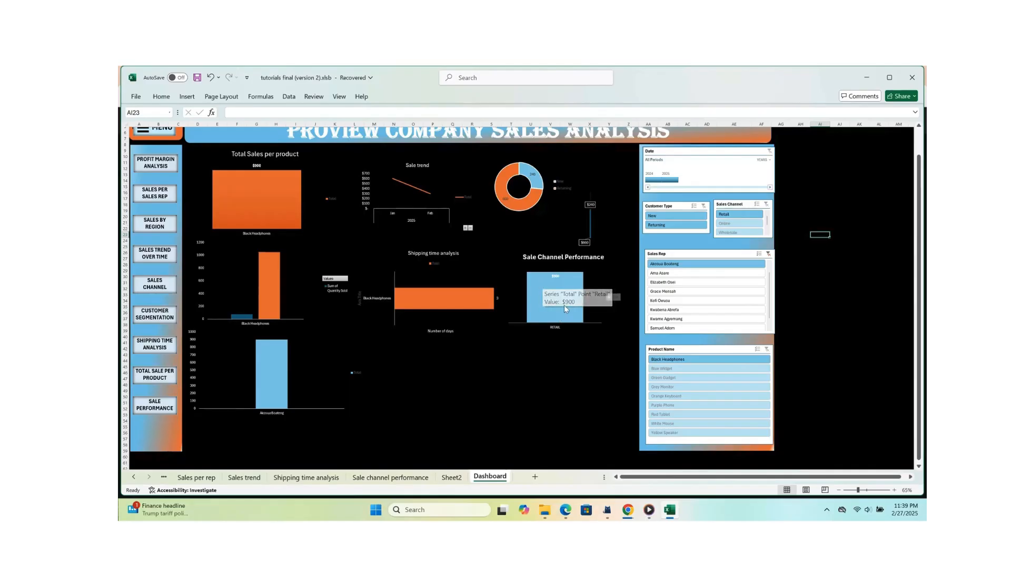
{"action": "left_click", "coordinate": [672, 291]}
{"action": "left_click", "coordinate": [679, 311]}
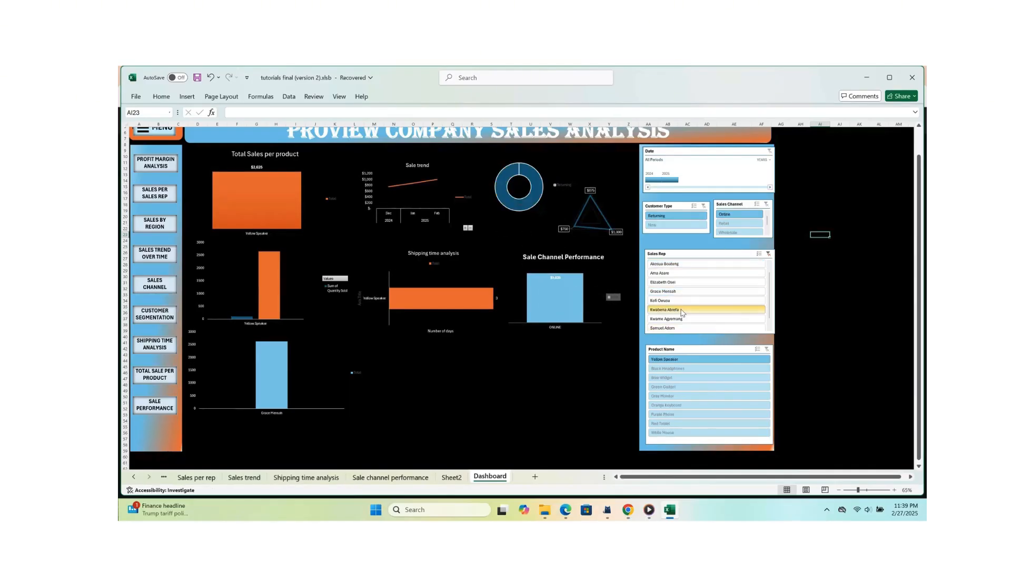
{"action": "scroll", "coordinate": [680, 311], "scroll_direction": "down", "scroll_amount": 1}
{"action": "left_click", "coordinate": [682, 304]}
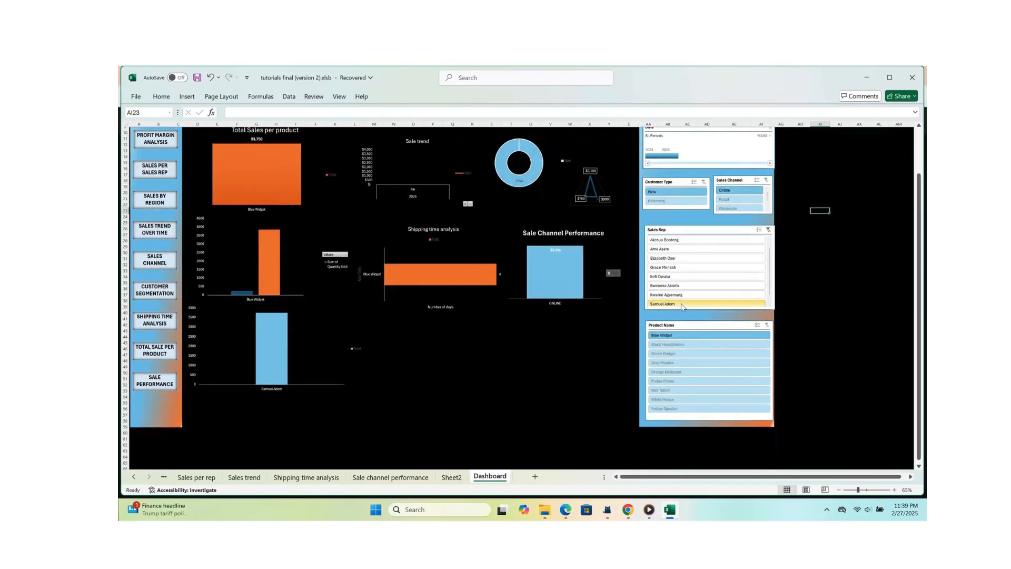
Clear the Sales Rep filter on the dashboard.
{"action": "scroll", "coordinate": [681, 306], "scroll_direction": "up", "scroll_amount": 2}
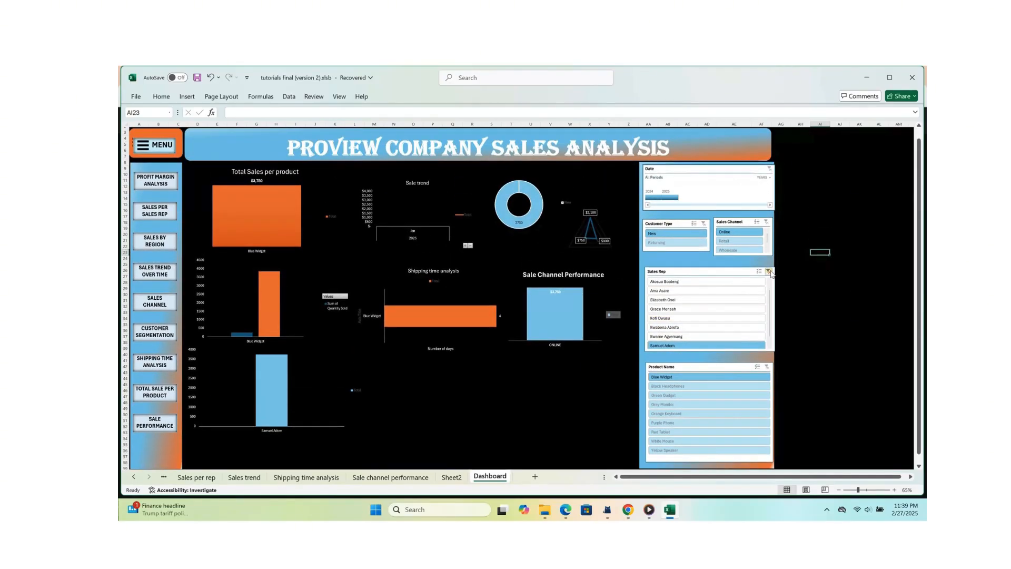
{"action": "left_click", "coordinate": [769, 272]}
{"action": "scroll", "coordinate": [728, 311], "scroll_direction": "down", "scroll_amount": 2}
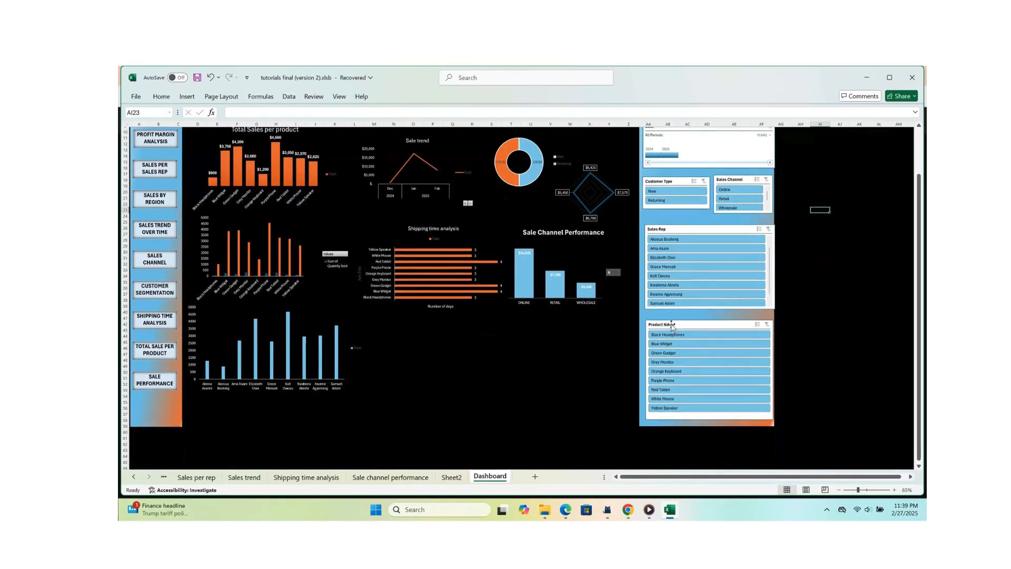
Filter the dashboard by Yellow Speaker, Green Gadget, Black Headphones and Purple Phone in turn, then by Black Headphones again.
{"action": "scroll", "coordinate": [703, 352], "scroll_direction": "down", "scroll_amount": 1}
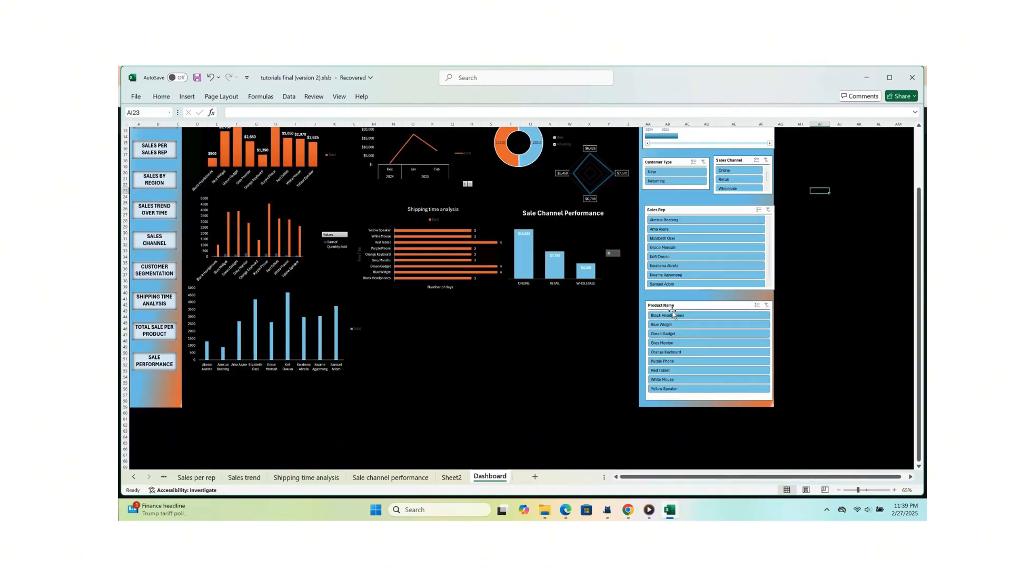
{"action": "scroll", "coordinate": [676, 351], "scroll_direction": "down", "scroll_amount": 1}
{"action": "left_click", "coordinate": [676, 379]}
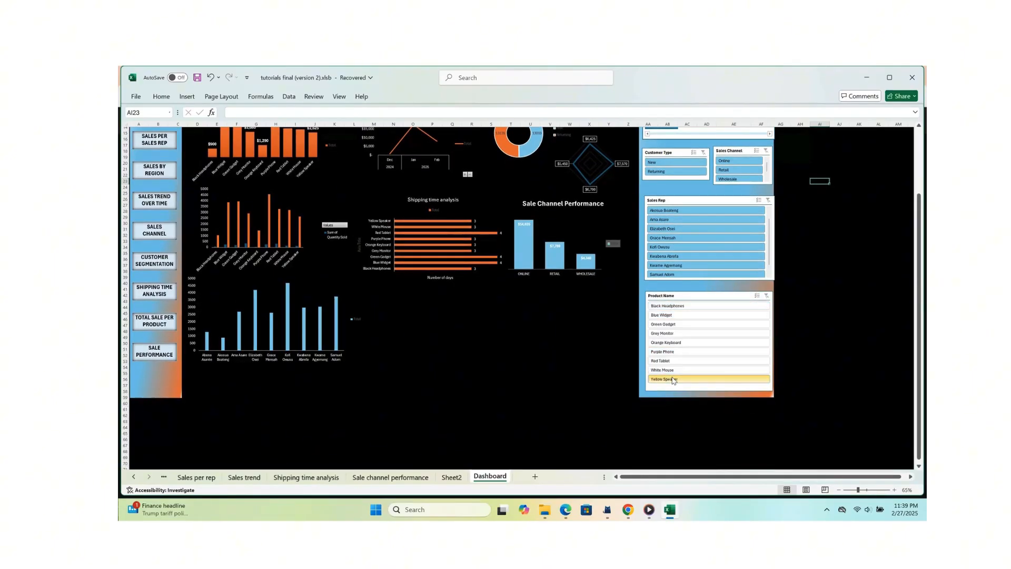
{"action": "scroll", "coordinate": [679, 336], "scroll_direction": "up", "scroll_amount": 2}
{"action": "scroll", "coordinate": [679, 336], "scroll_direction": "up", "scroll_amount": 2}
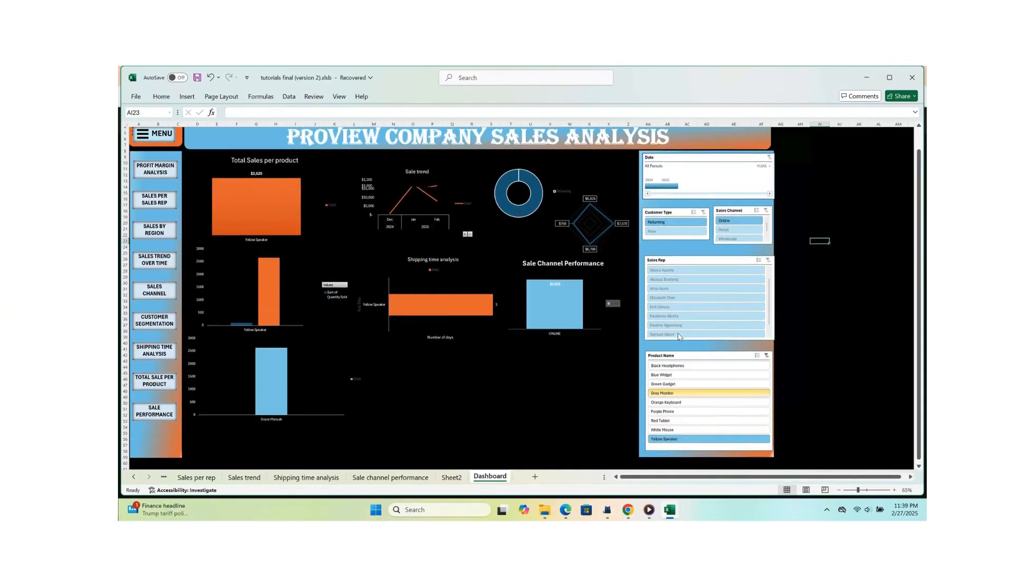
{"action": "scroll", "coordinate": [679, 336], "scroll_direction": "up", "scroll_amount": 1}
{"action": "scroll", "coordinate": [677, 332], "scroll_direction": "down", "scroll_amount": 2}
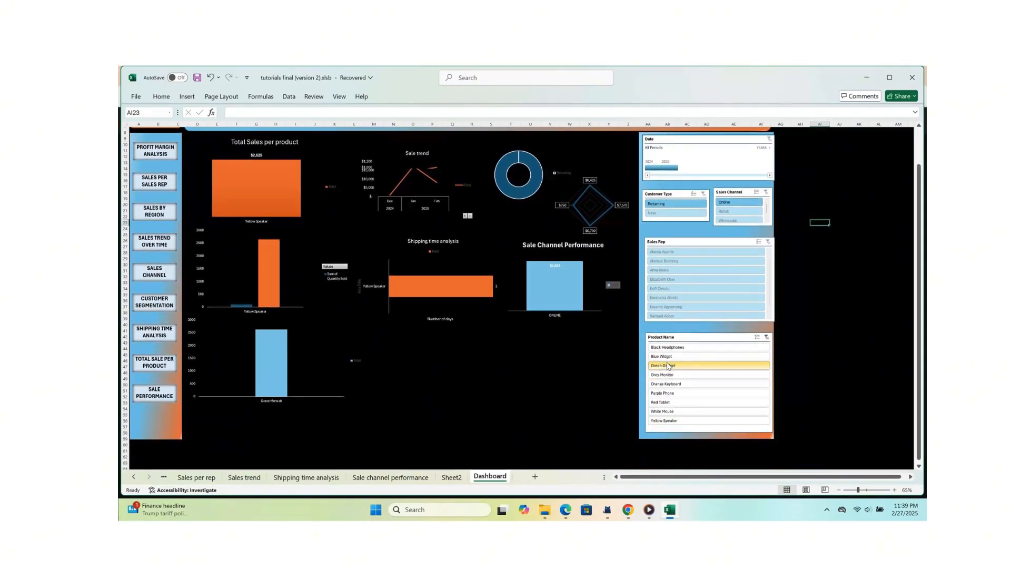
{"action": "left_click", "coordinate": [667, 365]}
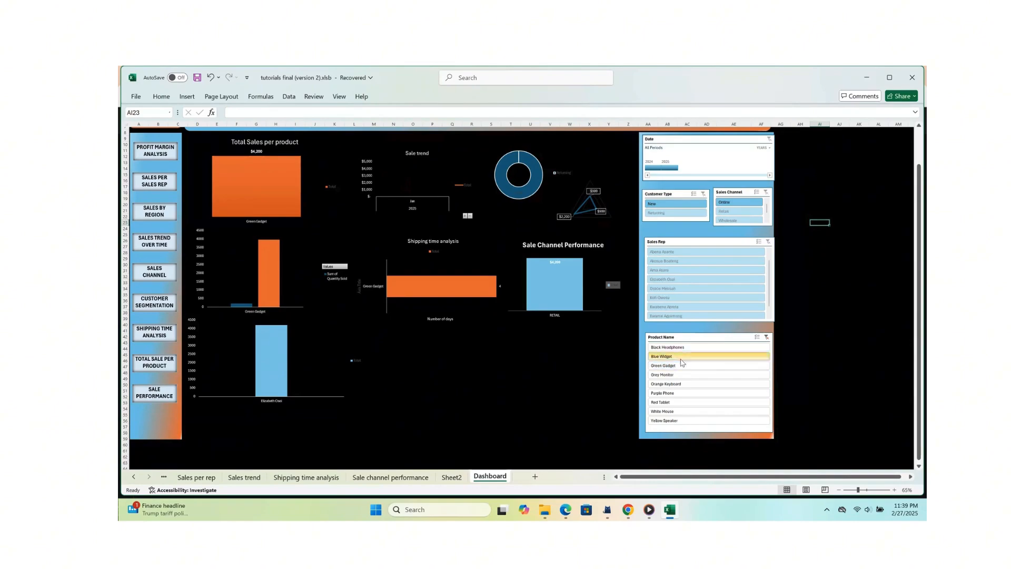
{"action": "left_click", "coordinate": [686, 347]}
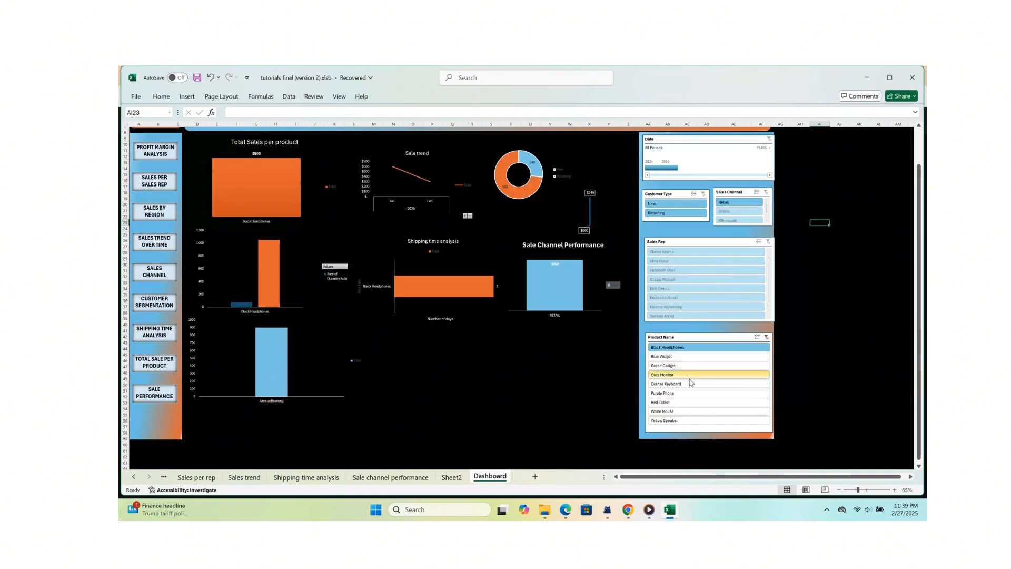
{"action": "left_click", "coordinate": [679, 393]}
{"action": "scroll", "coordinate": [663, 408], "scroll_direction": "up", "scroll_amount": 2}
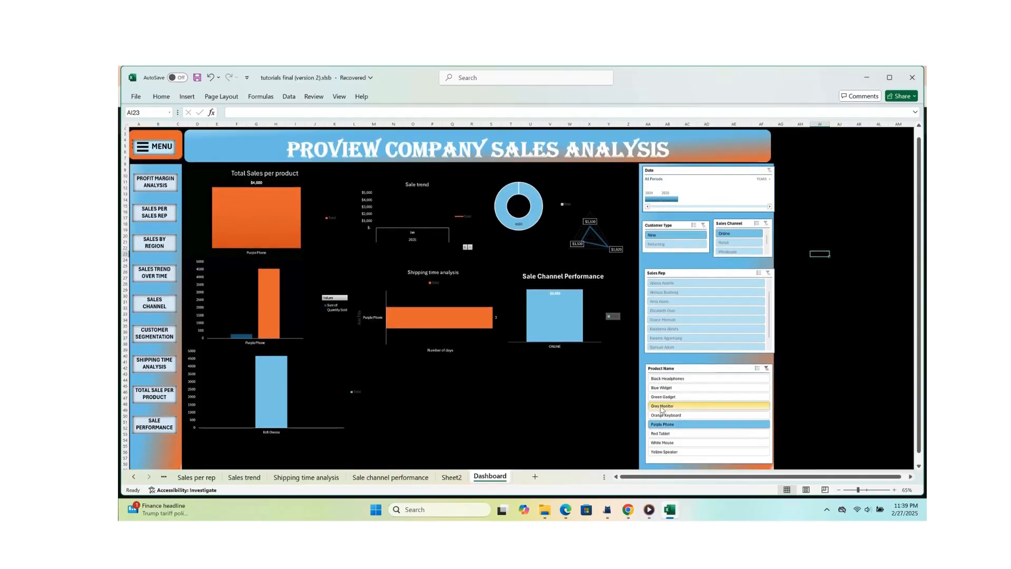
{"action": "left_click", "coordinate": [670, 380]}
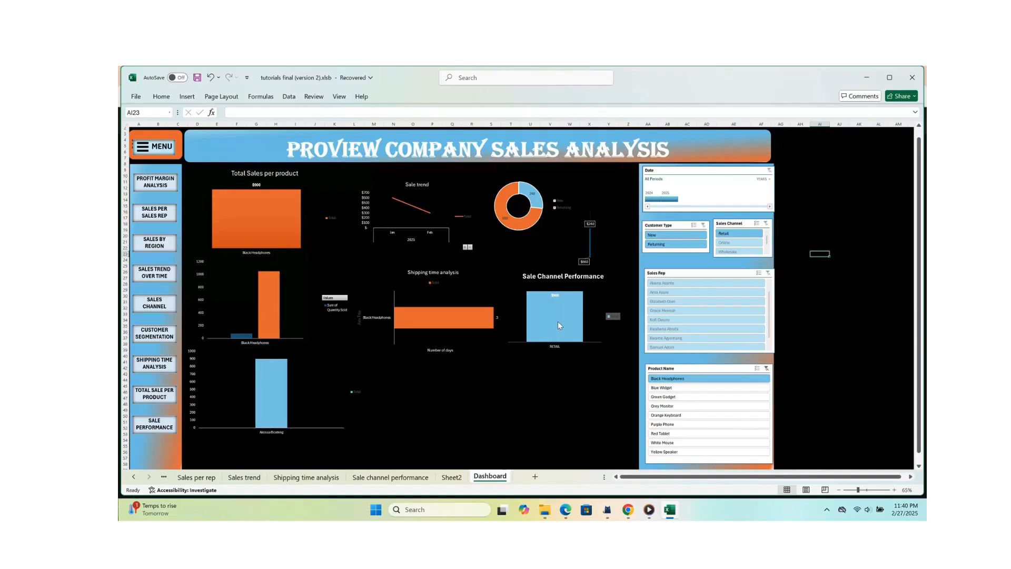
Filter the Black Headphones data by the Online and Wholesale channels in turn, then clear the Sales Channel filter.
{"action": "mouse_move", "coordinate": [573, 317]}
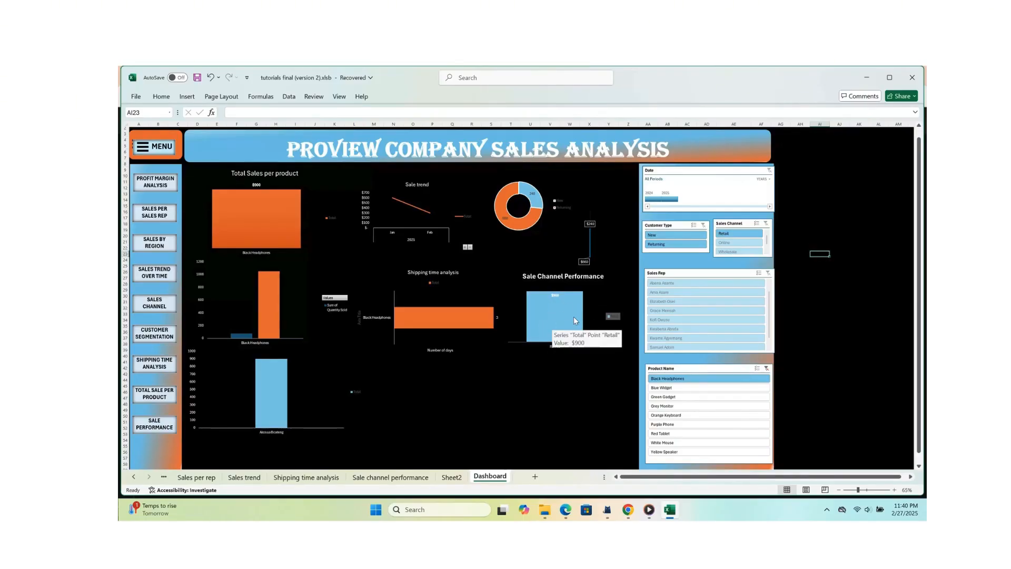
{"action": "left_click", "coordinate": [735, 244]}
{"action": "left_click", "coordinate": [732, 252]}
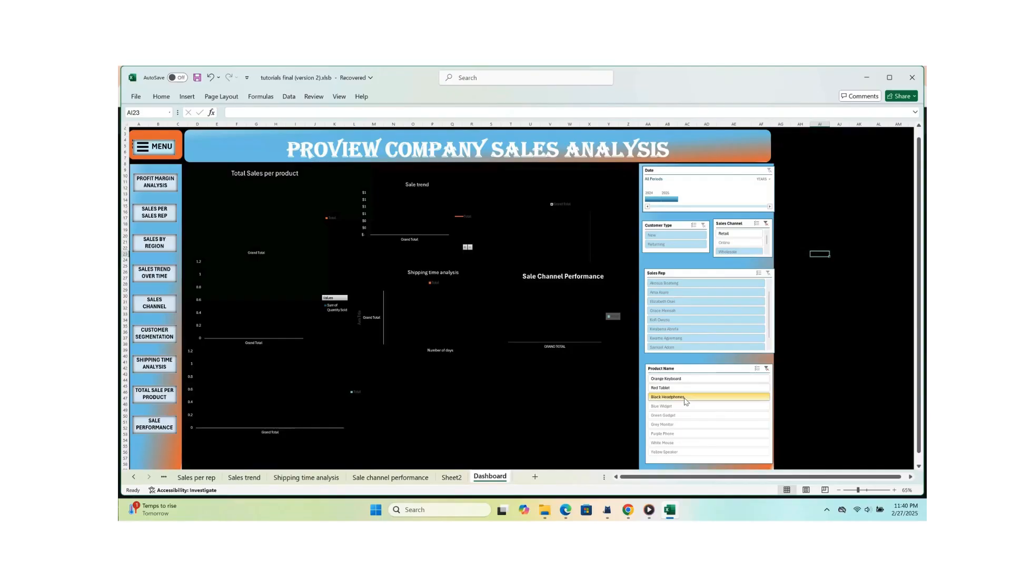
{"action": "left_click", "coordinate": [766, 223]}
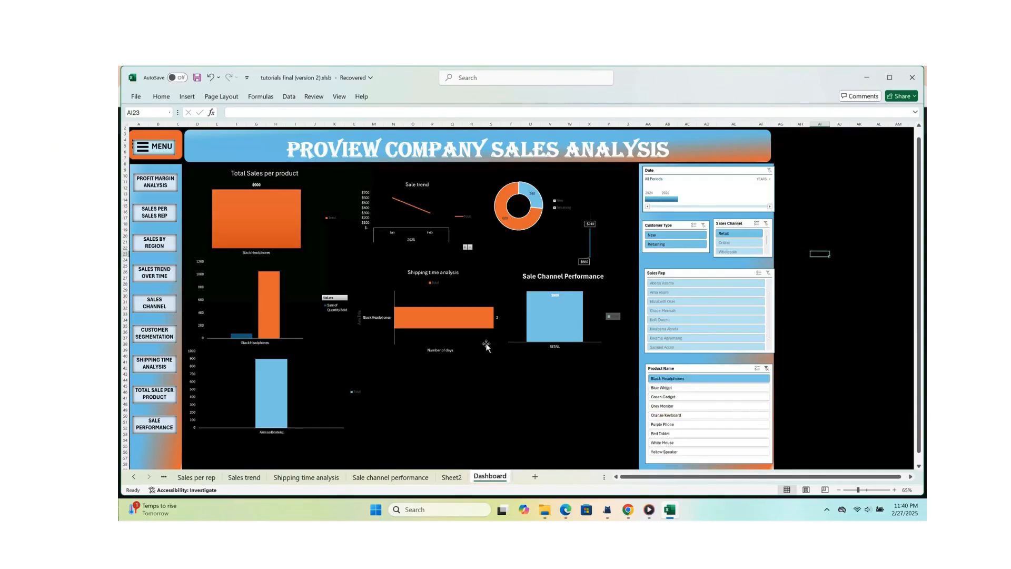
Filter the dashboard by Purple Phone, then clear the Product Name filter.
{"action": "scroll", "coordinate": [325, 324], "scroll_direction": "up", "scroll_amount": 1}
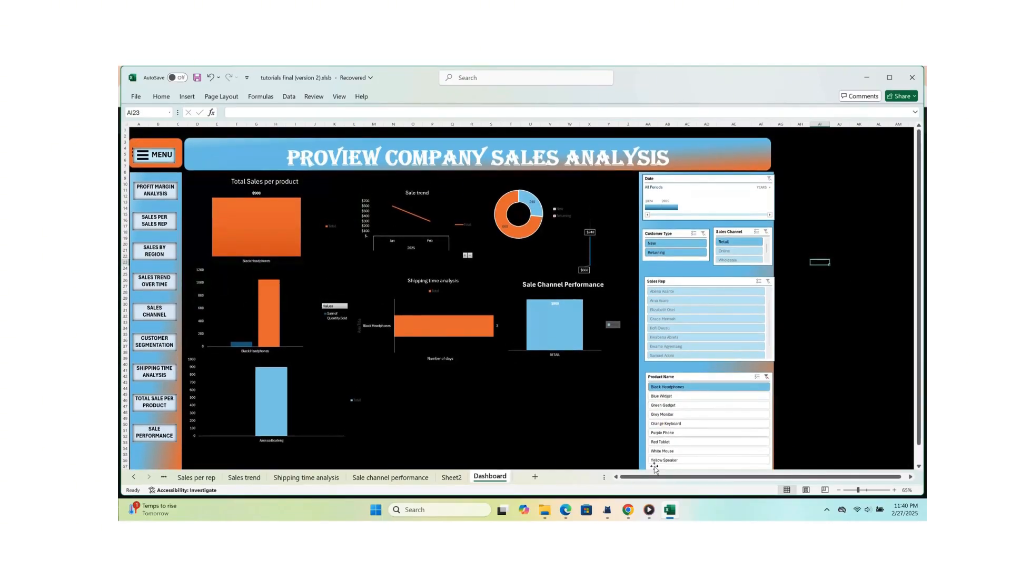
{"action": "scroll", "coordinate": [670, 406], "scroll_direction": "down", "scroll_amount": 2}
{"action": "left_click", "coordinate": [668, 394]}
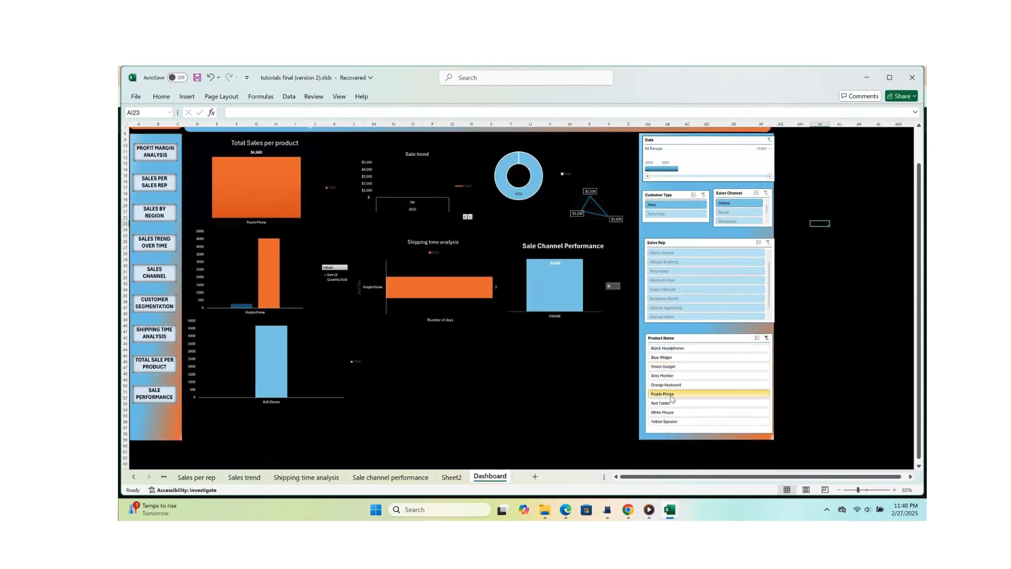
{"action": "scroll", "coordinate": [676, 387], "scroll_direction": "up", "scroll_amount": 2}
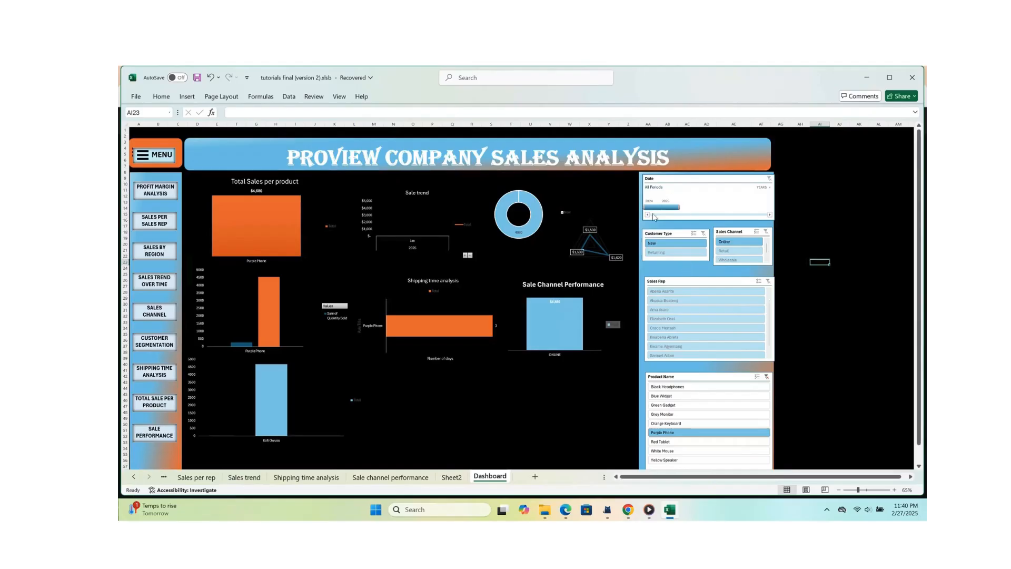
{"action": "left_click", "coordinate": [766, 377]}
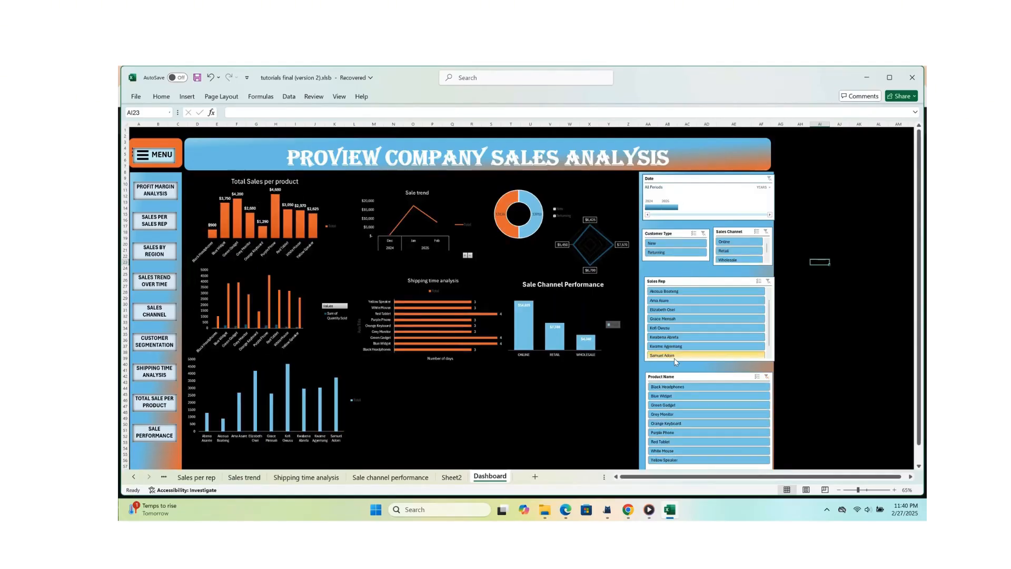
Follow the dashboard's Sales by Region link and select the South total sales value in the pivot table.
{"action": "scroll", "coordinate": [674, 359], "scroll_direction": "down", "scroll_amount": 2}
{"action": "scroll", "coordinate": [676, 363], "scroll_direction": "up", "scroll_amount": 2}
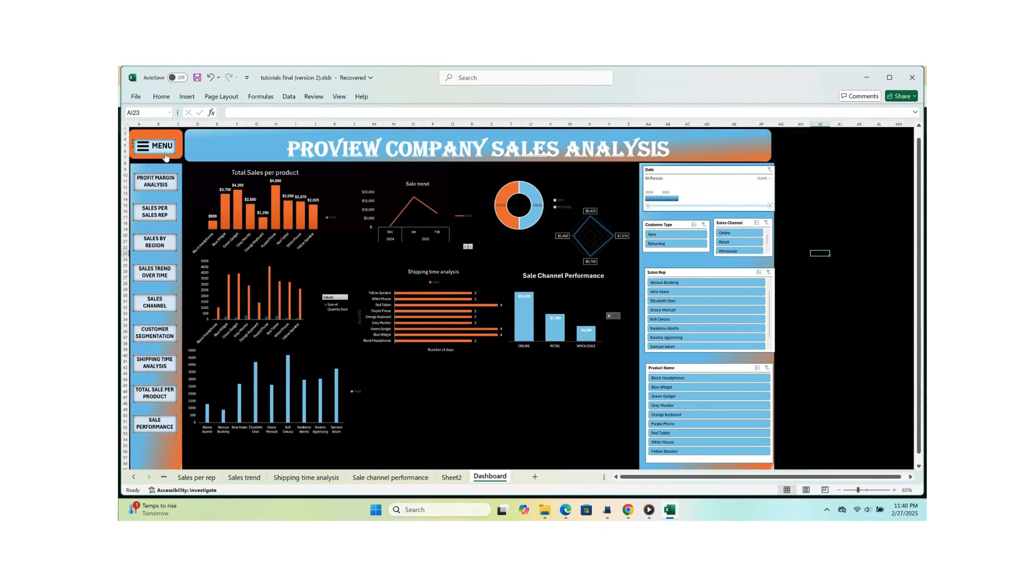
{"action": "scroll", "coordinate": [293, 231], "scroll_direction": "down", "scroll_amount": 1}
{"action": "scroll", "coordinate": [293, 232], "scroll_direction": "up", "scroll_amount": 2}
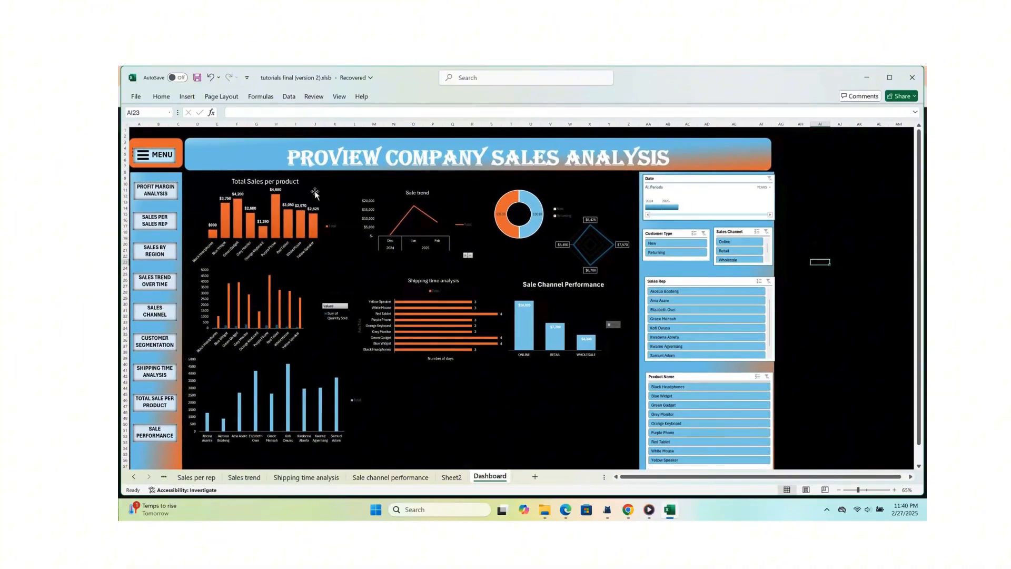
{"action": "left_click", "coordinate": [155, 251]}
{"action": "scroll", "coordinate": [426, 235], "scroll_direction": "down", "scroll_amount": 1}
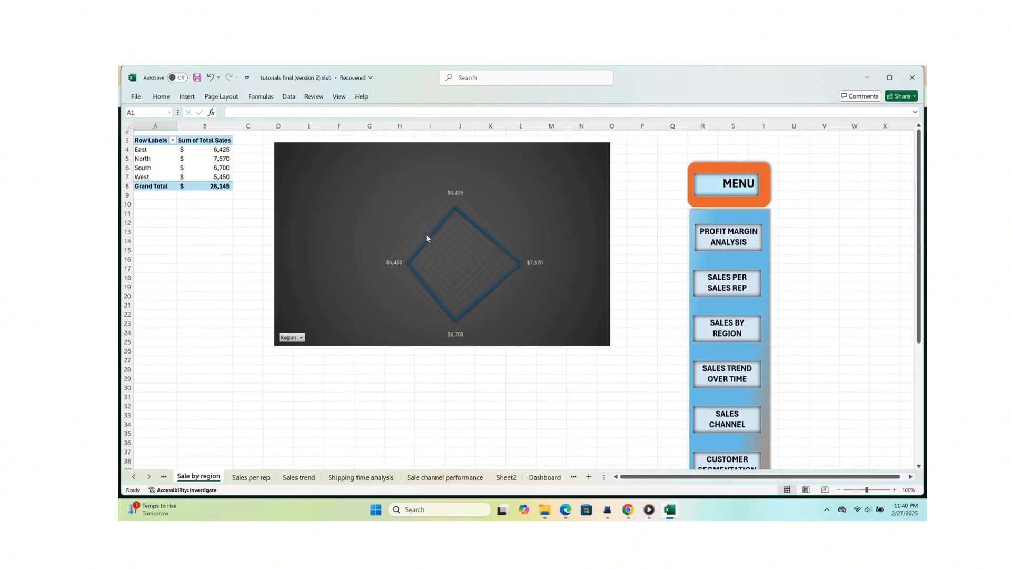
{"action": "scroll", "coordinate": [426, 235], "scroll_direction": "up", "scroll_amount": 1}
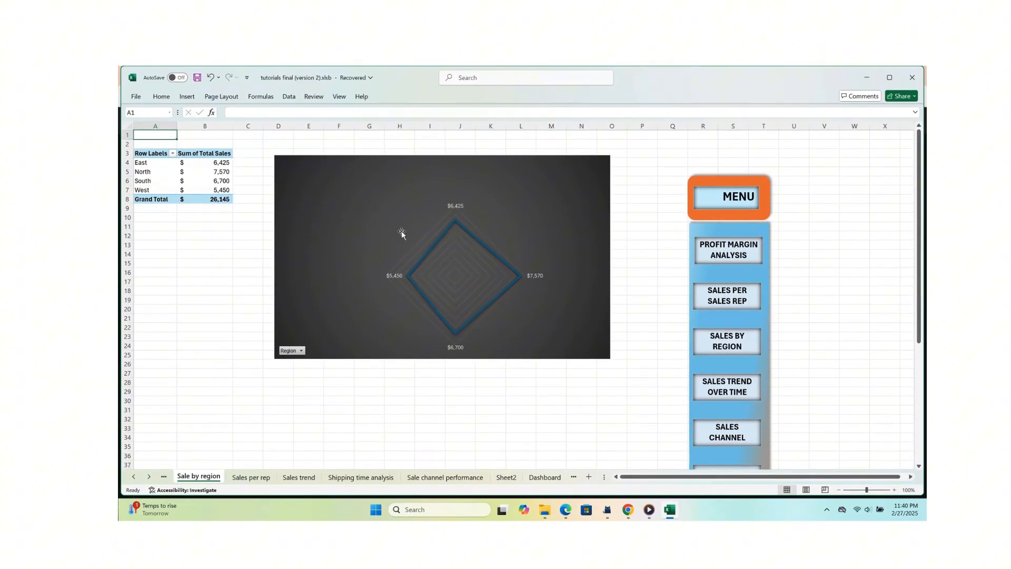
{"action": "left_click", "coordinate": [216, 181]}
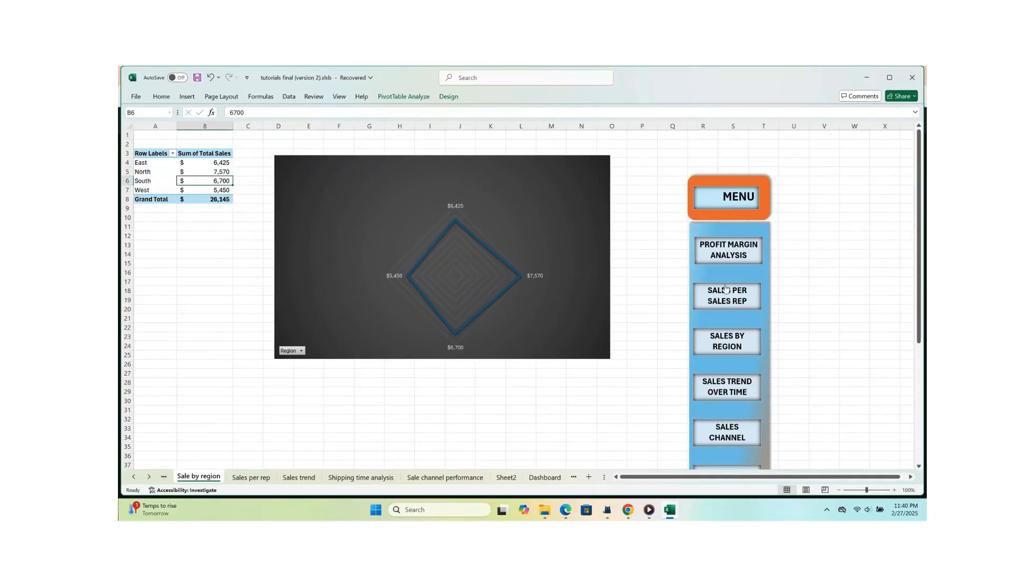
Follow the Sales Trend Over Time link to view the sales trend pivot table and line chart.
{"action": "left_click", "coordinate": [727, 389]}
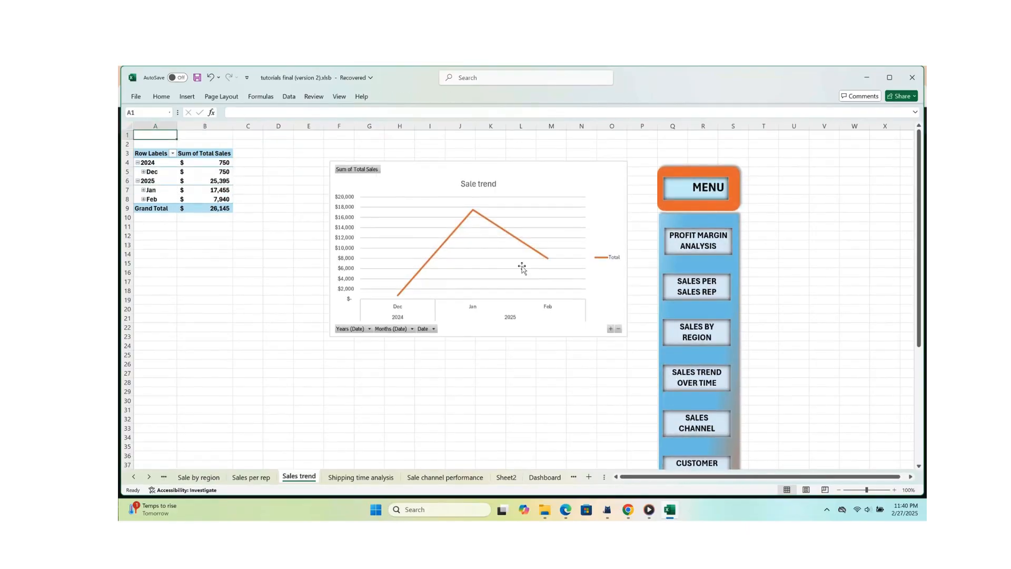
{"action": "scroll", "coordinate": [417, 255], "scroll_direction": "down", "scroll_amount": 1}
{"action": "scroll", "coordinate": [416, 255], "scroll_direction": "right", "scroll_amount": 1}
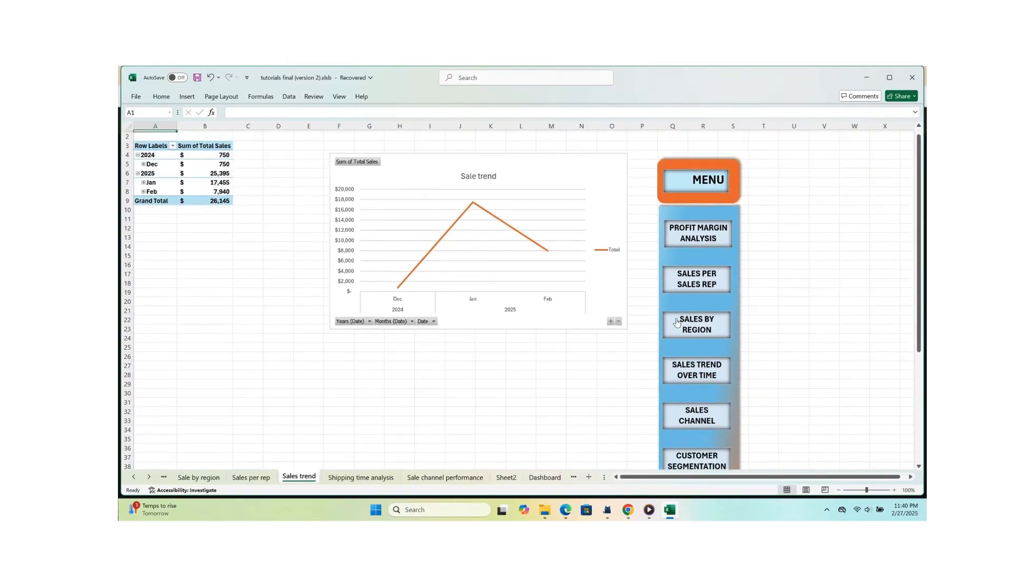
Follow the Sale Performance link, then use that sheet's MENU link to leave it.
{"action": "scroll", "coordinate": [708, 369], "scroll_direction": "down", "scroll_amount": 5}
{"action": "scroll", "coordinate": [696, 418], "scroll_direction": "down", "scroll_amount": 3}
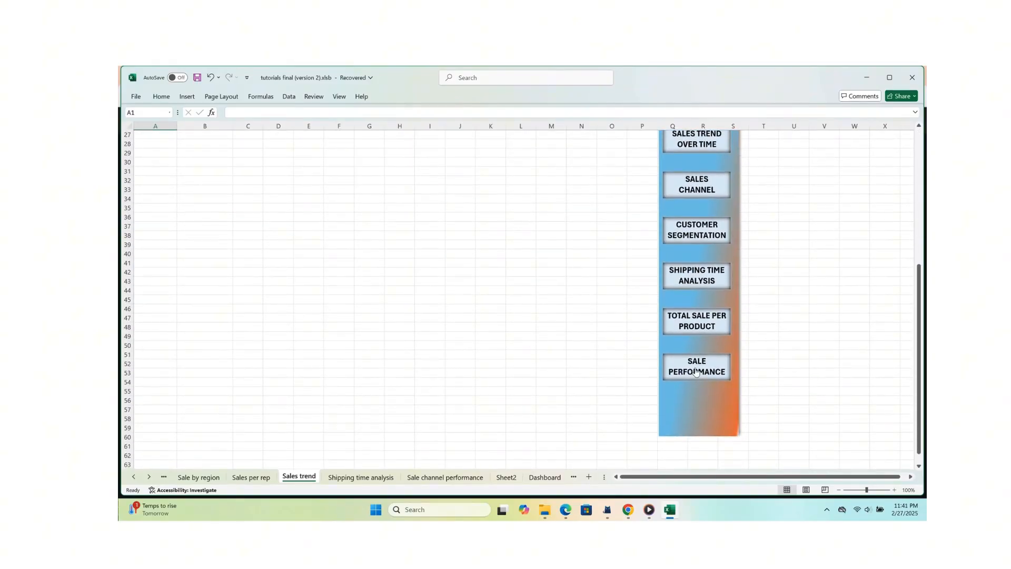
{"action": "left_click", "coordinate": [696, 368]}
{"action": "scroll", "coordinate": [591, 320], "scroll_direction": "down", "scroll_amount": 8}
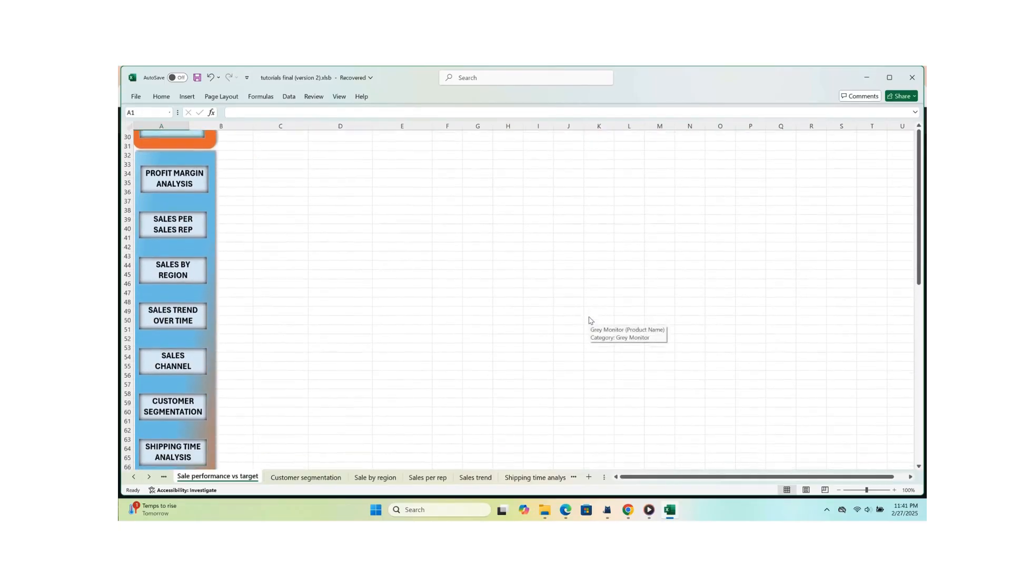
{"action": "scroll", "coordinate": [591, 320], "scroll_direction": "up", "scroll_amount": 5}
{"action": "left_click", "coordinate": [213, 251]}
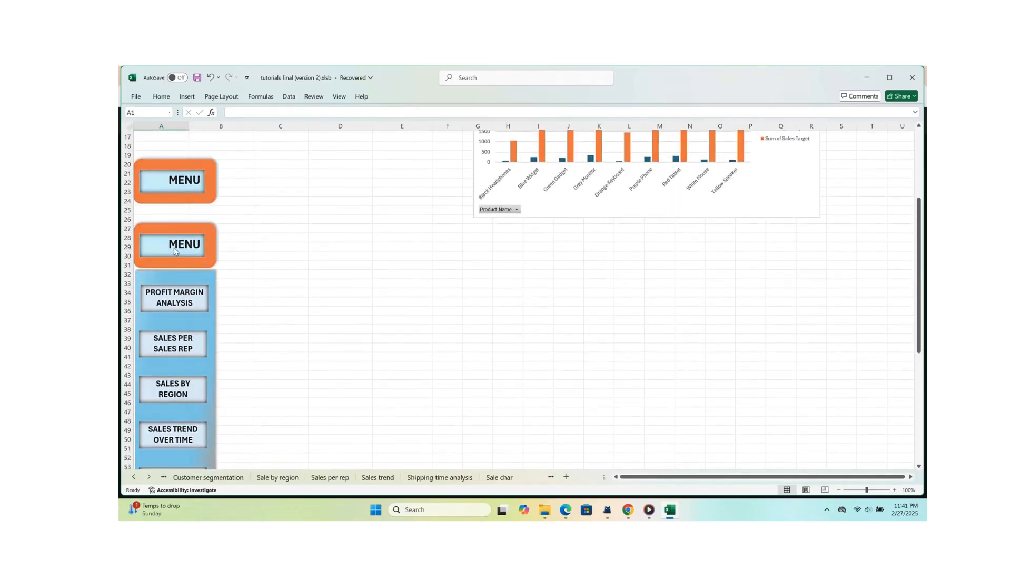
{"action": "scroll", "coordinate": [388, 301], "scroll_direction": "down", "scroll_amount": 1}
{"action": "scroll", "coordinate": [388, 301], "scroll_direction": "up", "scroll_amount": 1}
{"action": "scroll", "coordinate": [388, 302], "scroll_direction": "down", "scroll_amount": 2}
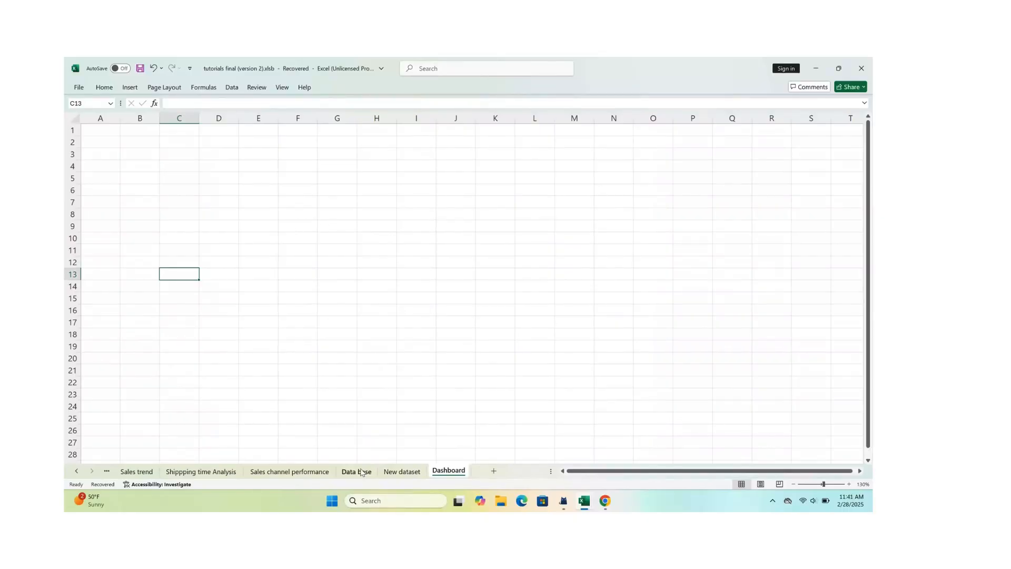
Review the working file's analysis sheets, including Sales channel performance, Sales trend, Sale by region, Sales per rep and shipping time.
{"action": "left_click", "coordinate": [314, 470]}
{"action": "left_click", "coordinate": [208, 470]}
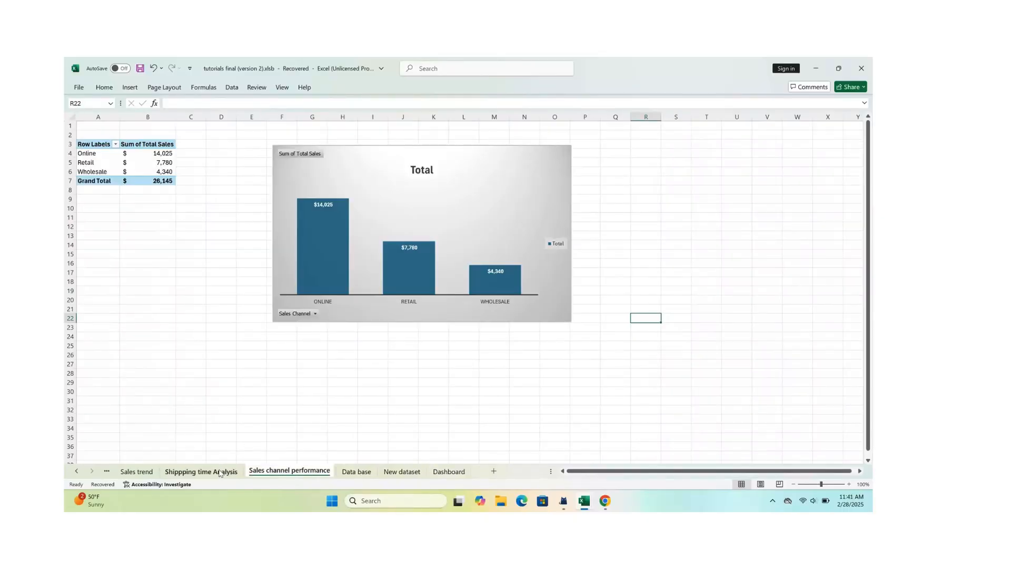
{"action": "left_click", "coordinate": [141, 470]}
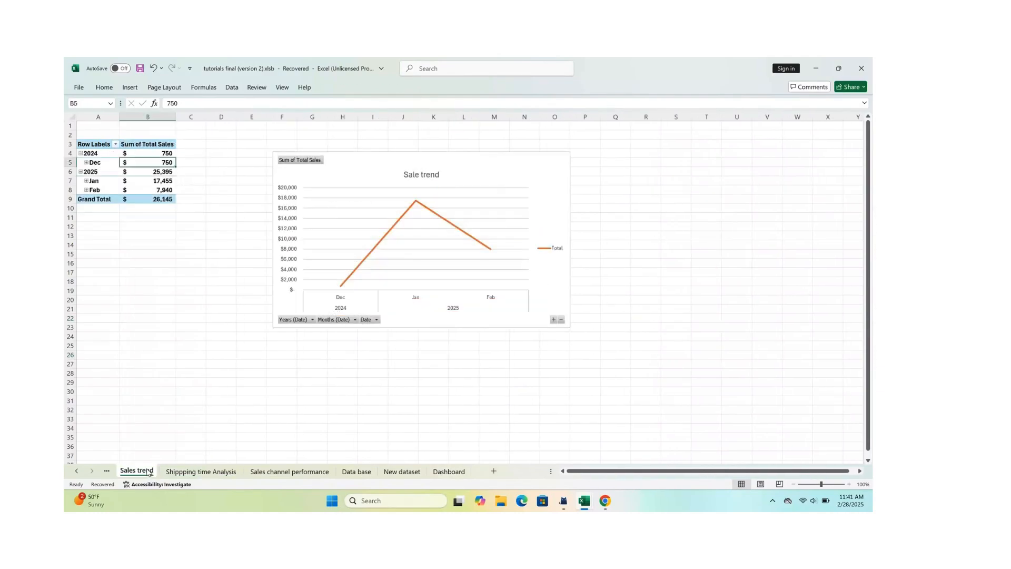
{"action": "left_click", "coordinate": [106, 470]}
{"action": "left_click", "coordinate": [107, 471]}
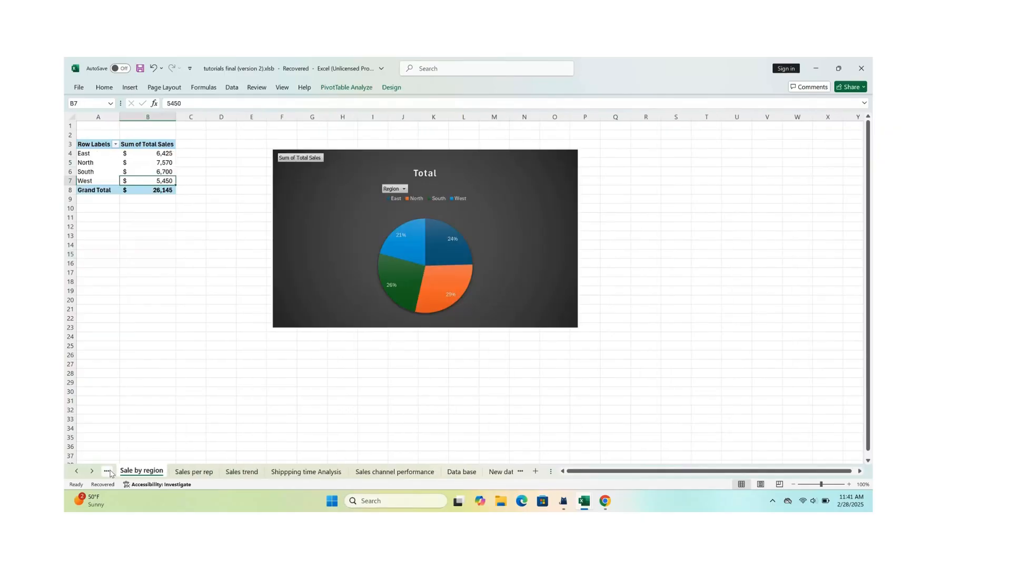
{"action": "left_click", "coordinate": [193, 471]}
{"action": "left_click", "coordinate": [243, 470]}
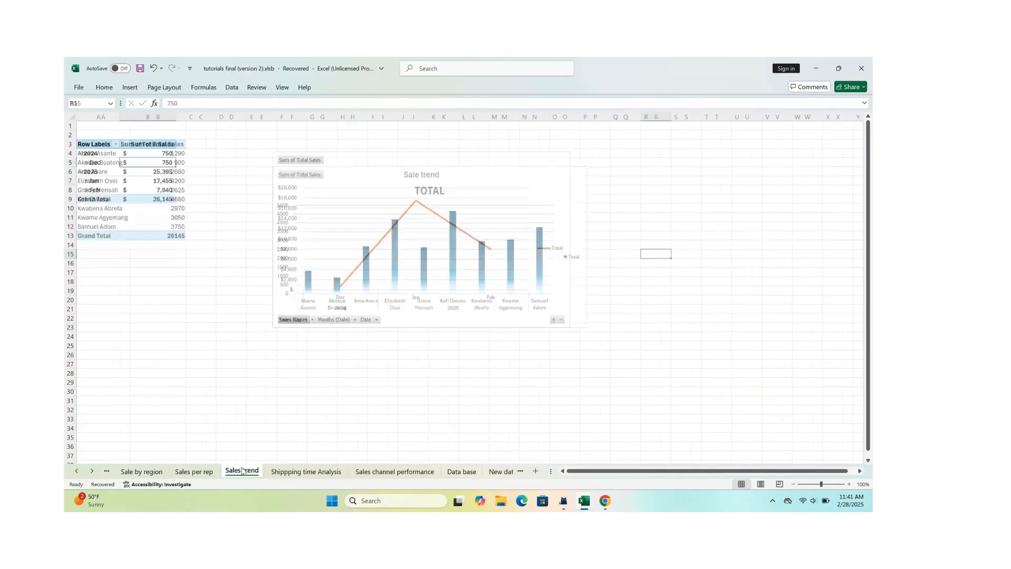
{"action": "left_click", "coordinate": [273, 473]}
{"action": "left_click", "coordinate": [368, 470]}
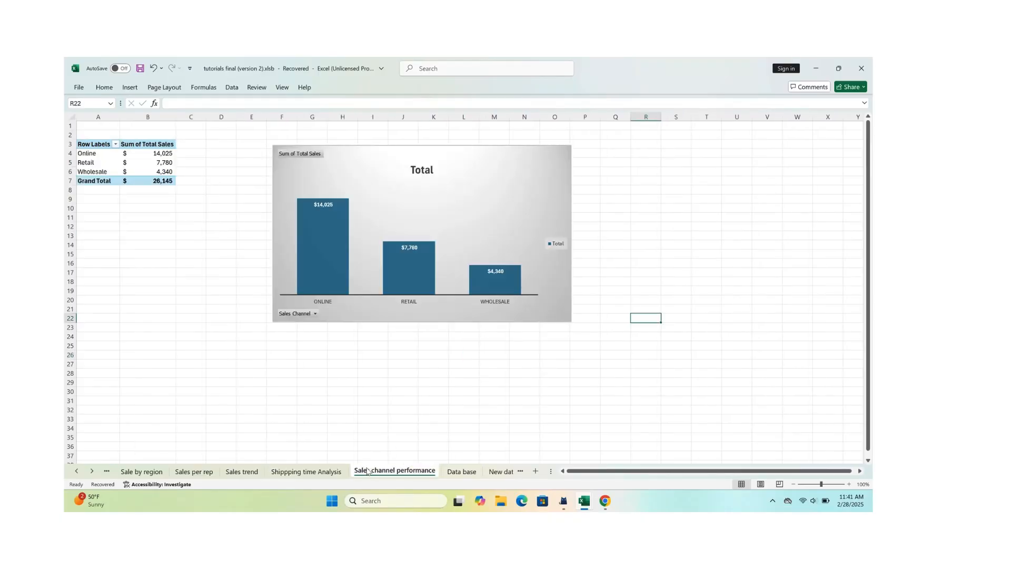
Draw a rounded rectangle banner about 10.53" wide and 0.76" high across columns C to R, rows 2 to 5, on the blank Dashboard sheet.
{"action": "left_click", "coordinate": [521, 475]}
{"action": "left_click", "coordinate": [497, 471]}
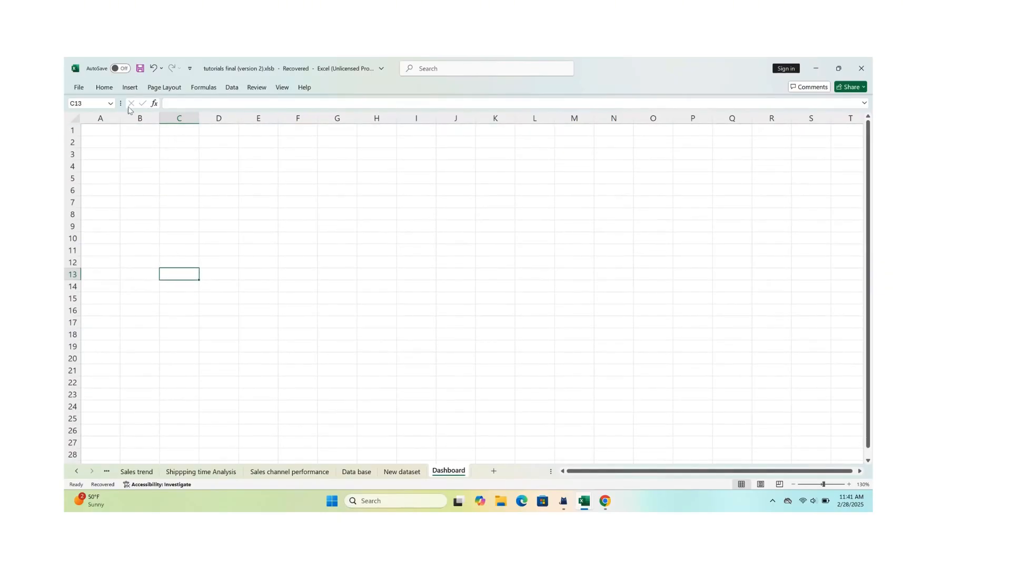
{"action": "left_click", "coordinate": [129, 88]}
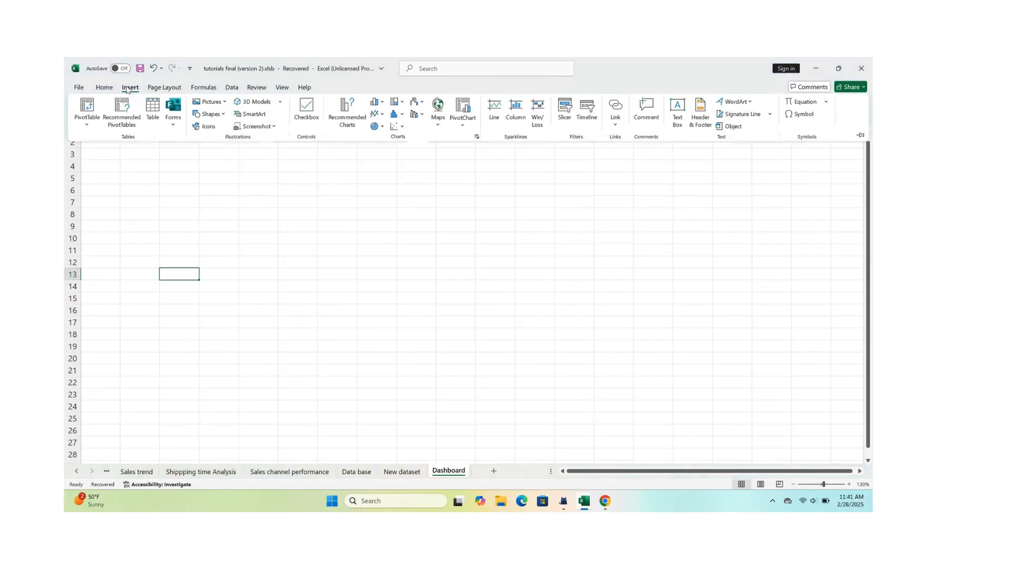
{"action": "left_click", "coordinate": [225, 103]}
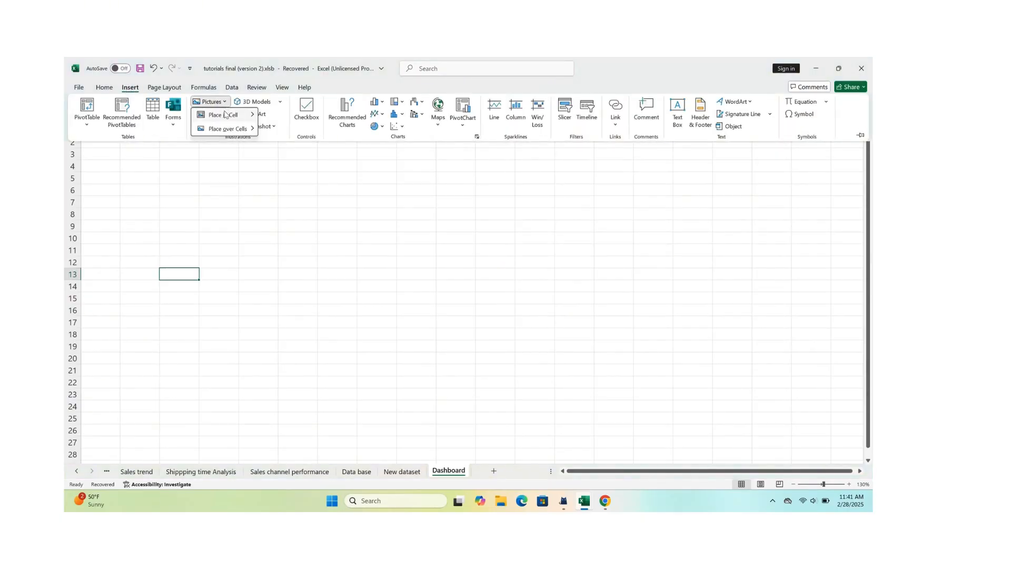
{"action": "left_click", "coordinate": [190, 165]}
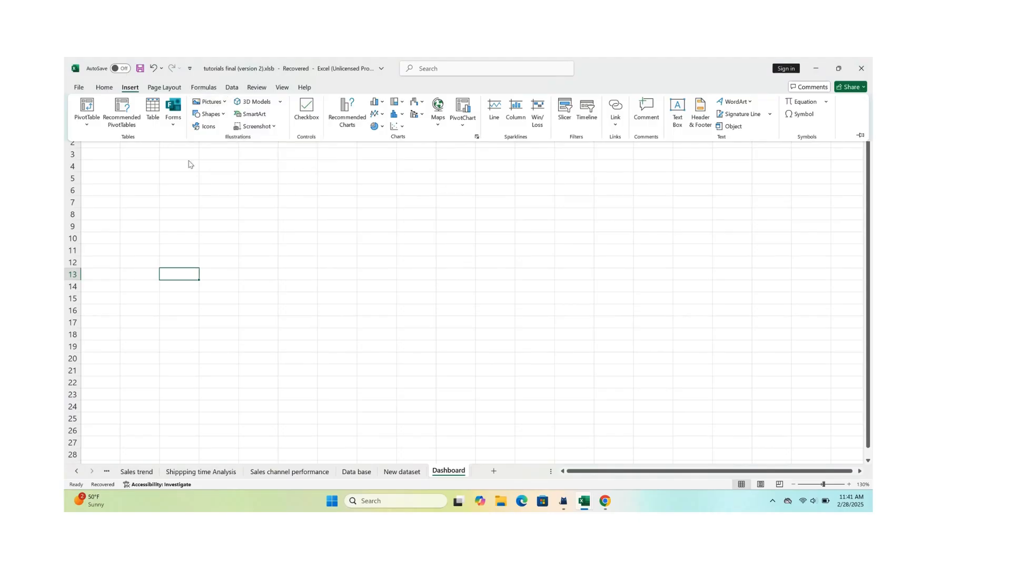
{"action": "left_click", "coordinate": [215, 115]}
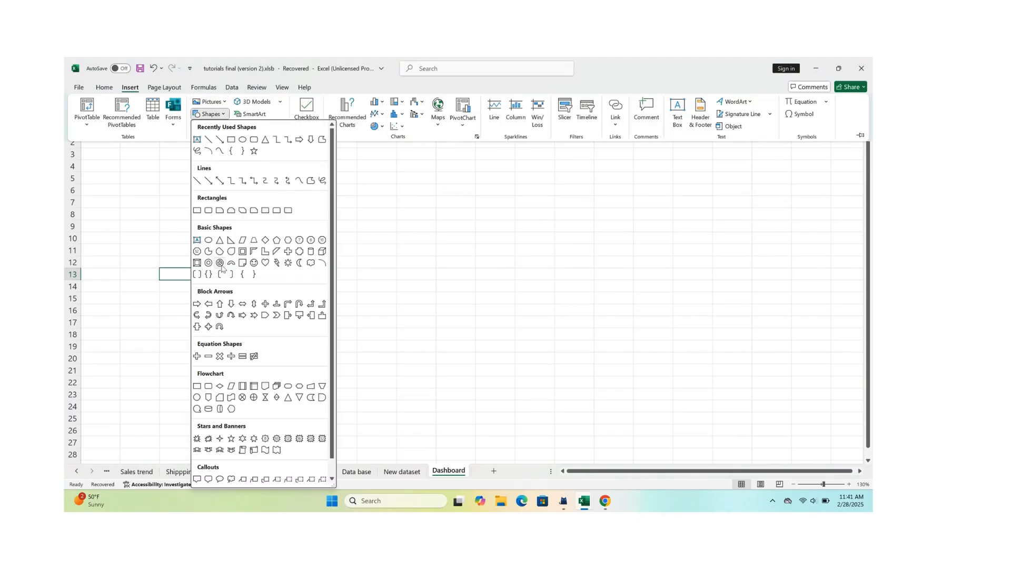
{"action": "left_click", "coordinate": [208, 212]}
{"action": "left_click_drag", "start_coordinate": [168, 139], "coordinate": [792, 184]}
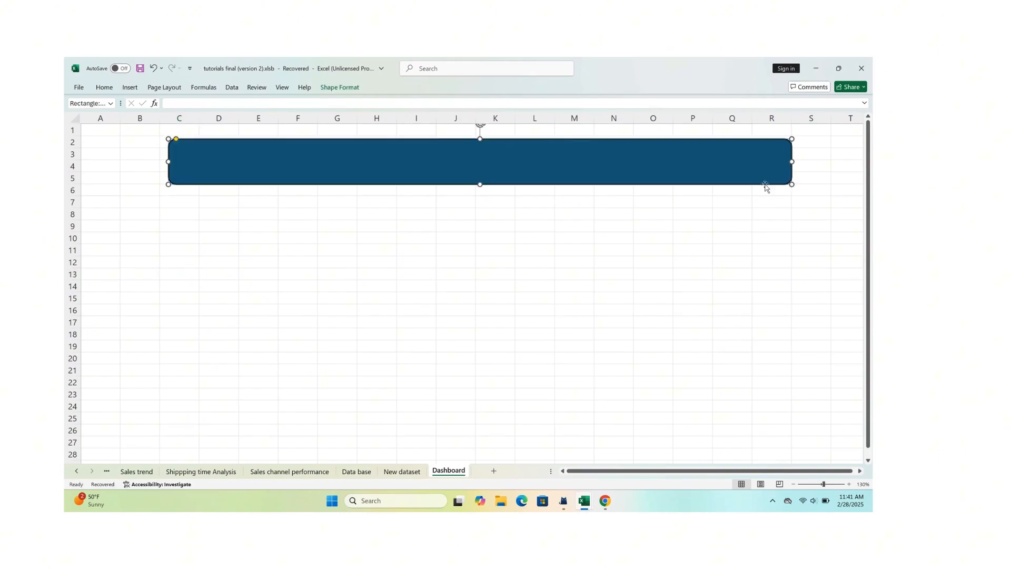
{"action": "left_click", "coordinate": [337, 88]}
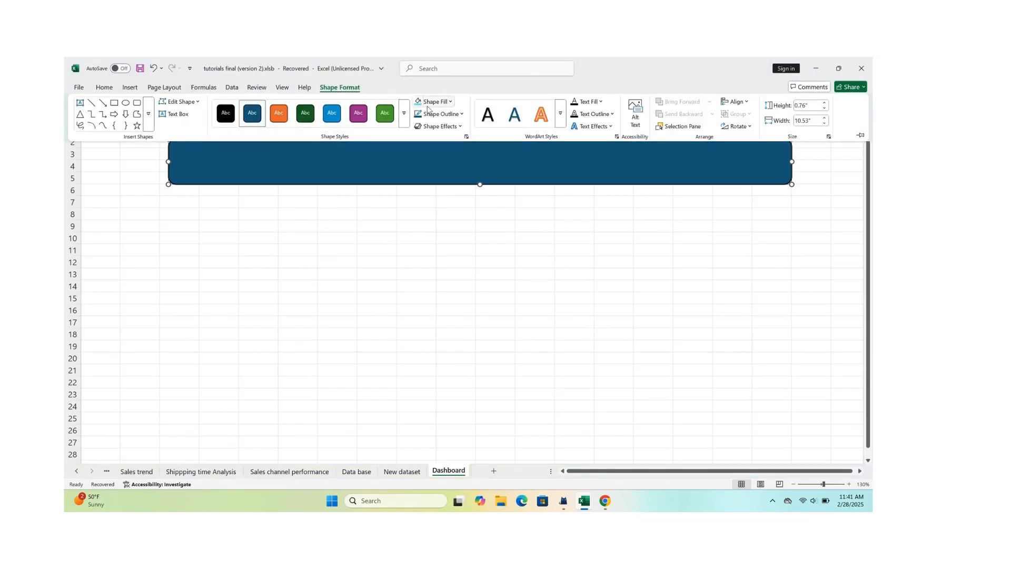
{"action": "left_click", "coordinate": [451, 101]}
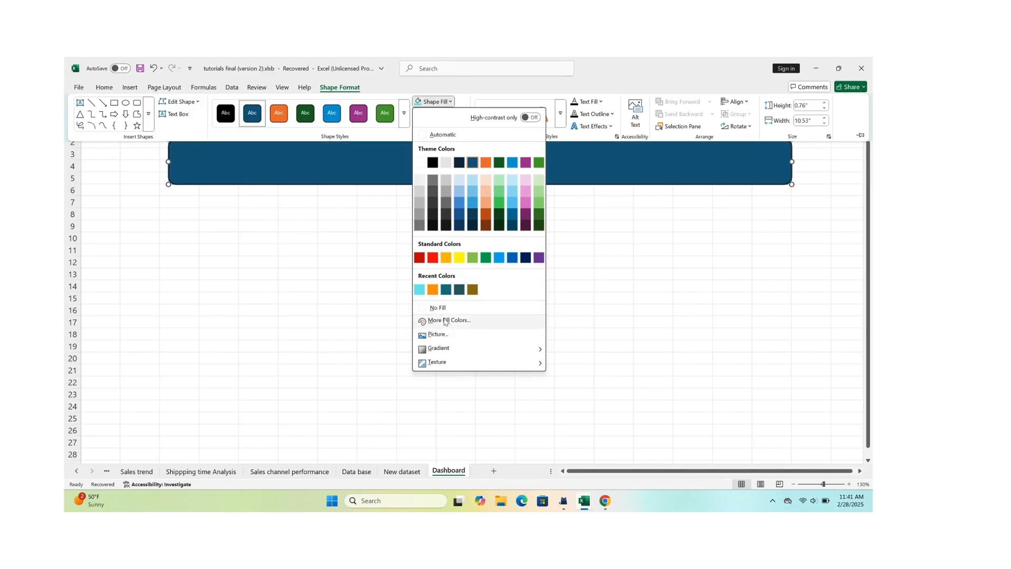
{"action": "left_click", "coordinate": [483, 326]}
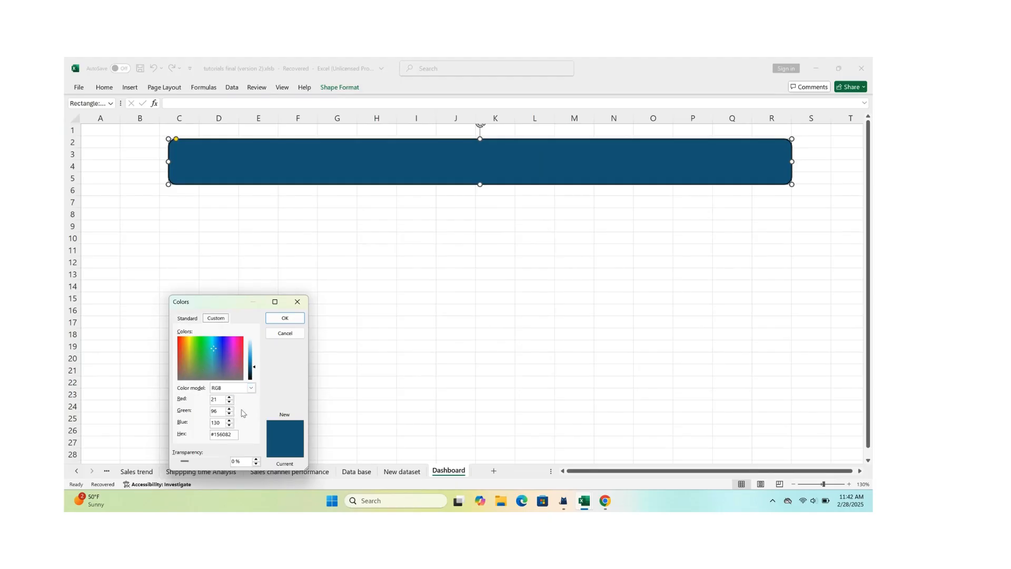
{"action": "left_click", "coordinate": [298, 304]}
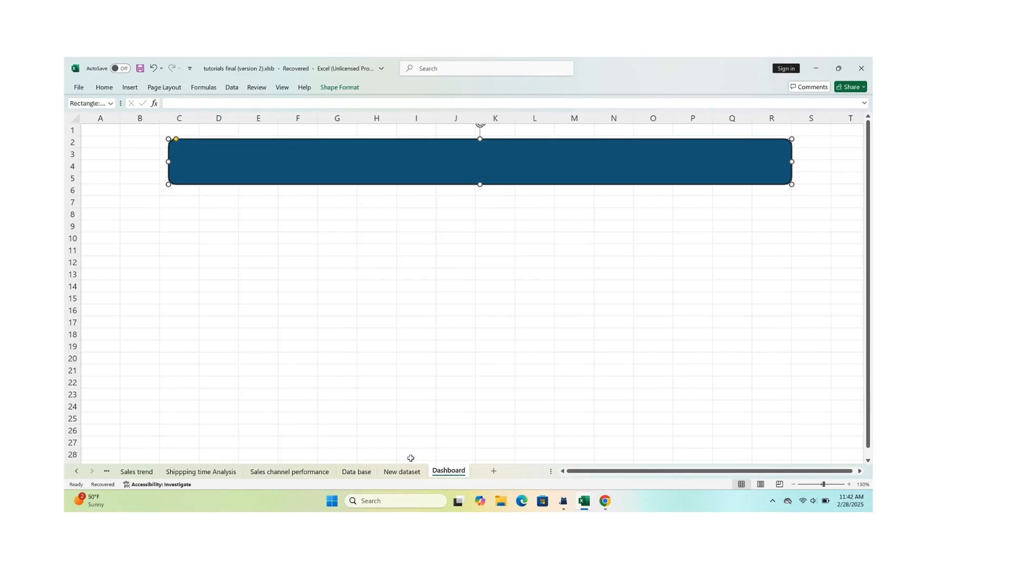
Copy the PROVIEW COMPANY SALES ANALYSIS banner's formatting from the version 1 workbook onto the new banner in version 2 with Format Painter.
{"action": "mouse_move", "coordinate": [591, 509]}
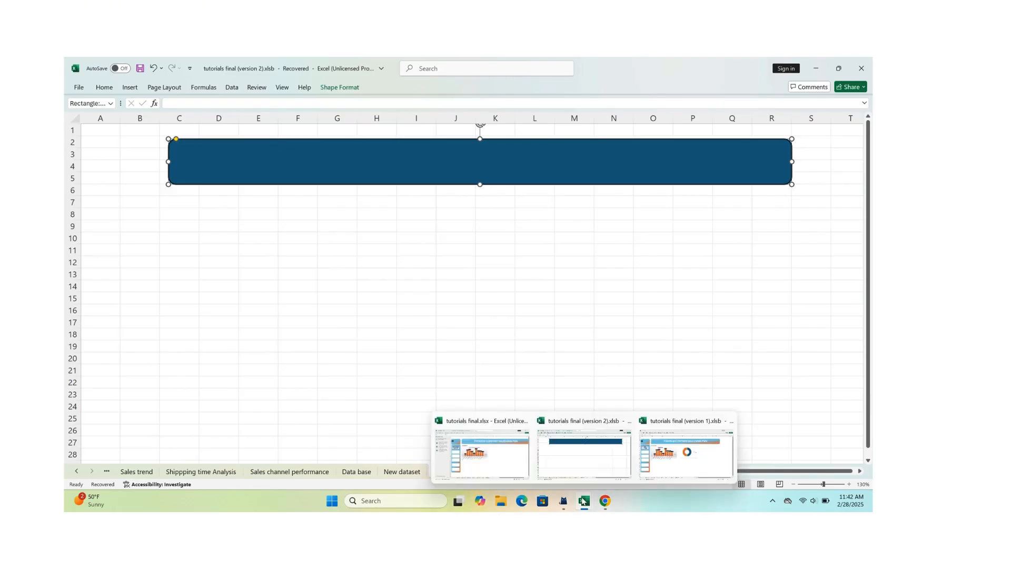
{"action": "left_click", "coordinate": [677, 448]}
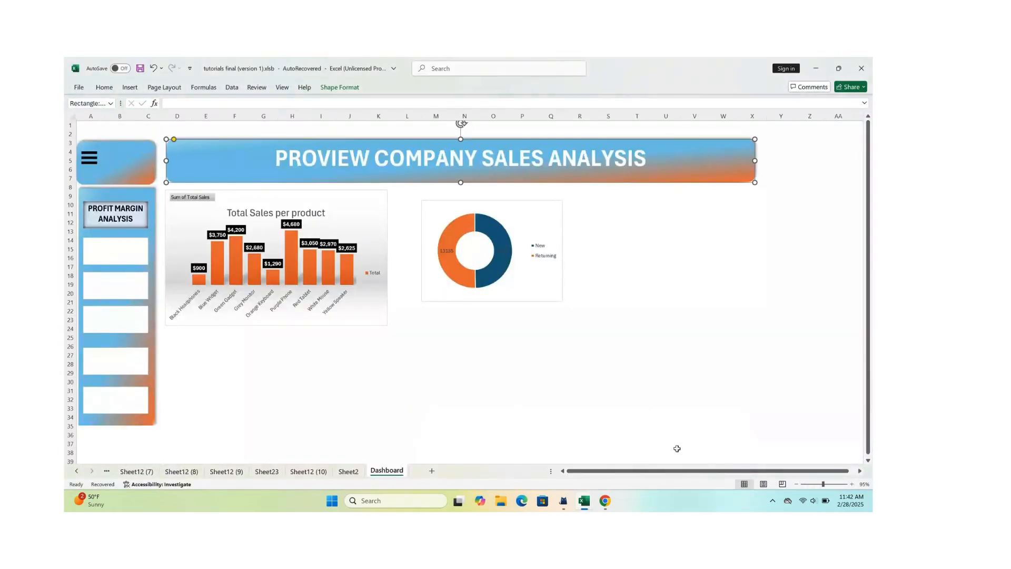
{"action": "left_click", "coordinate": [660, 217]}
{"action": "left_click", "coordinate": [661, 171]}
{"action": "left_click", "coordinate": [104, 88]}
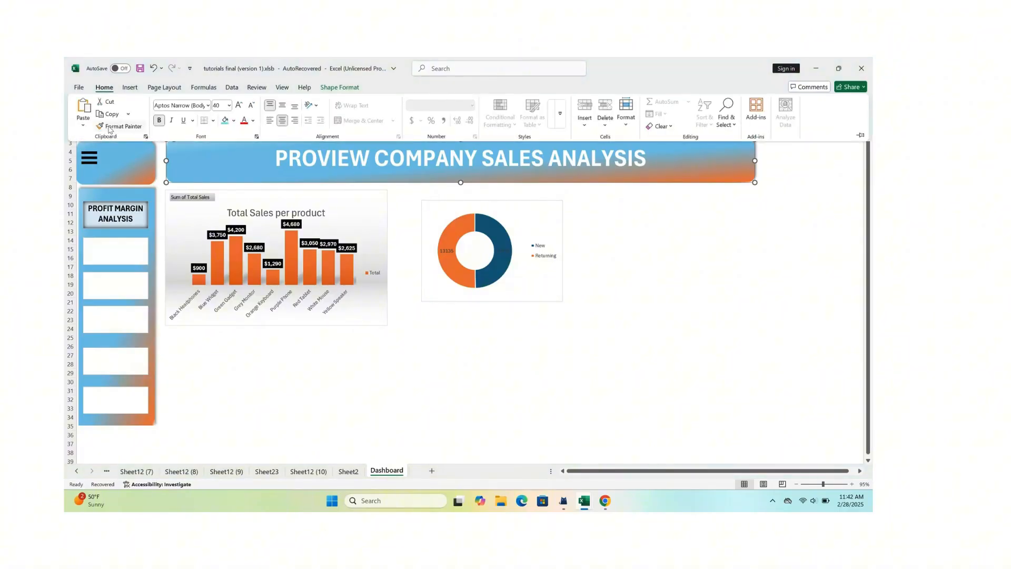
{"action": "left_click", "coordinate": [109, 128]}
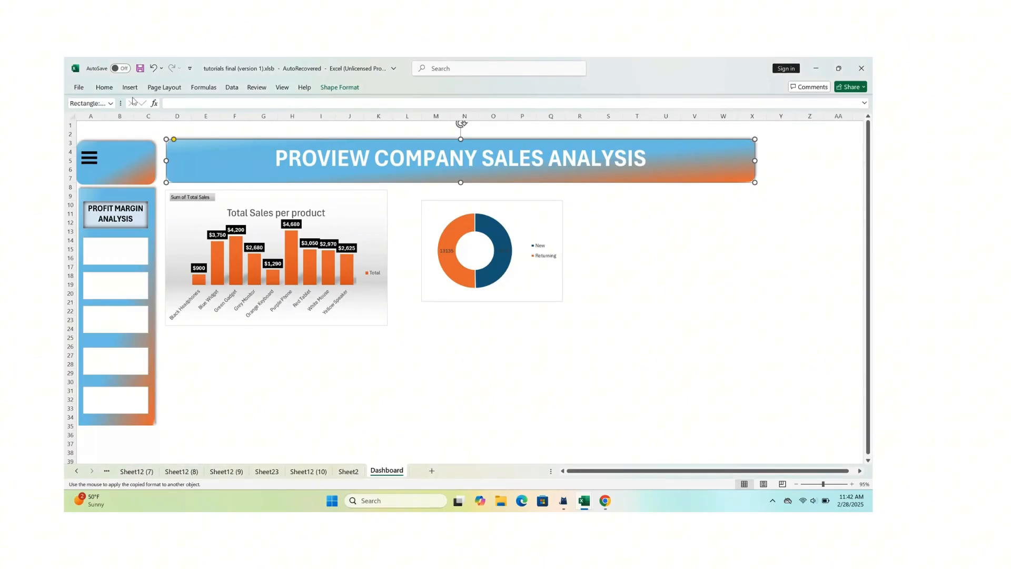
{"action": "mouse_move", "coordinate": [584, 500]}
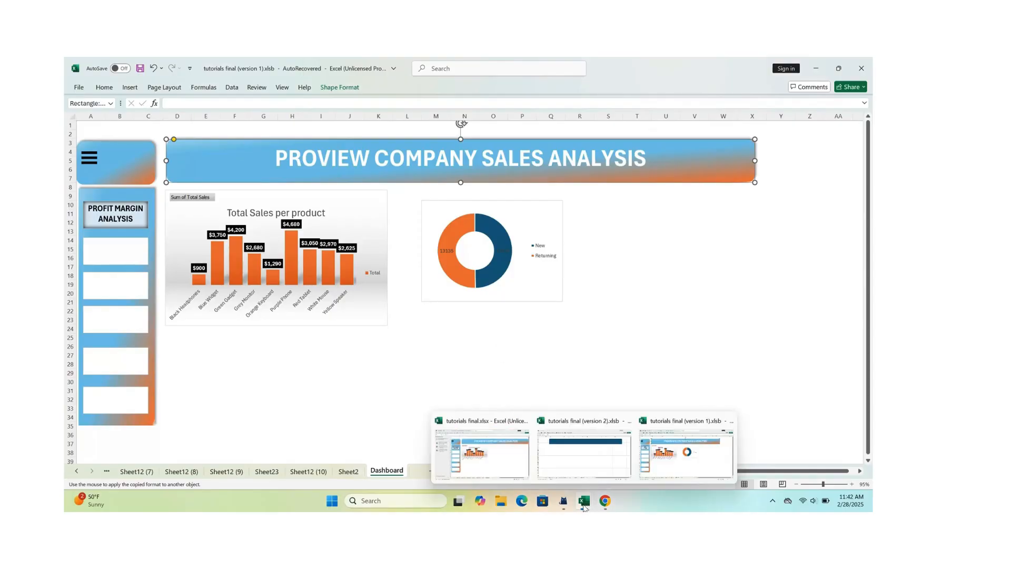
{"action": "left_click", "coordinate": [584, 466]}
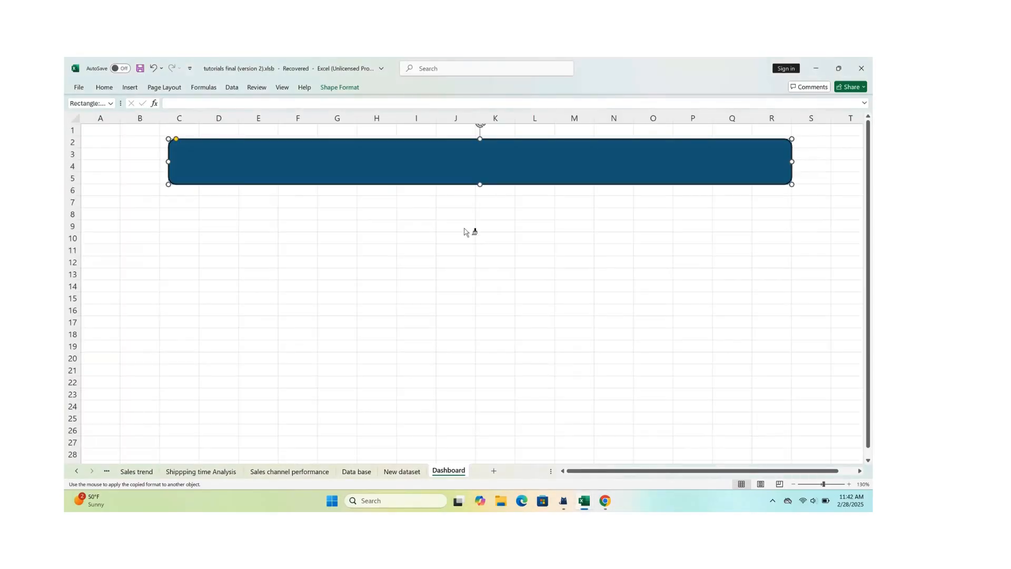
{"action": "left_click", "coordinate": [435, 169]}
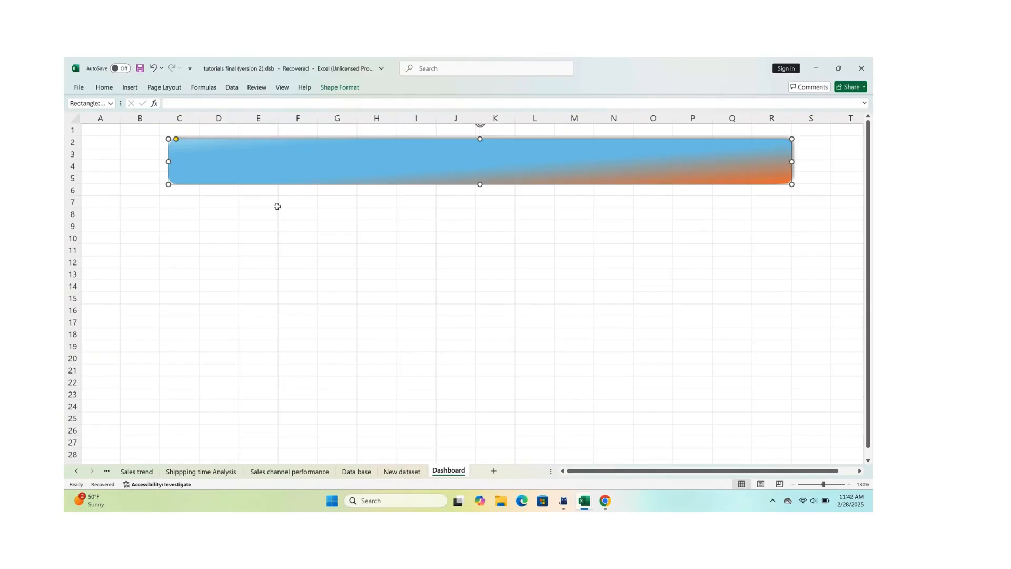
{"action": "left_click", "coordinate": [334, 215]}
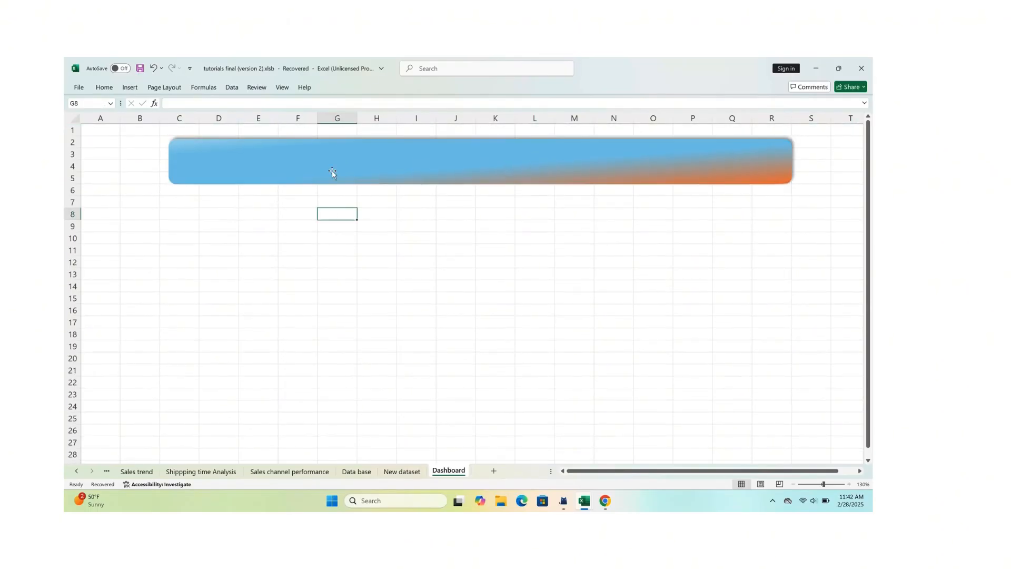
Draw a small rounded rectangle over columns A and B, rows 2 to 5, beside the banner.
{"action": "left_click", "coordinate": [150, 158]}
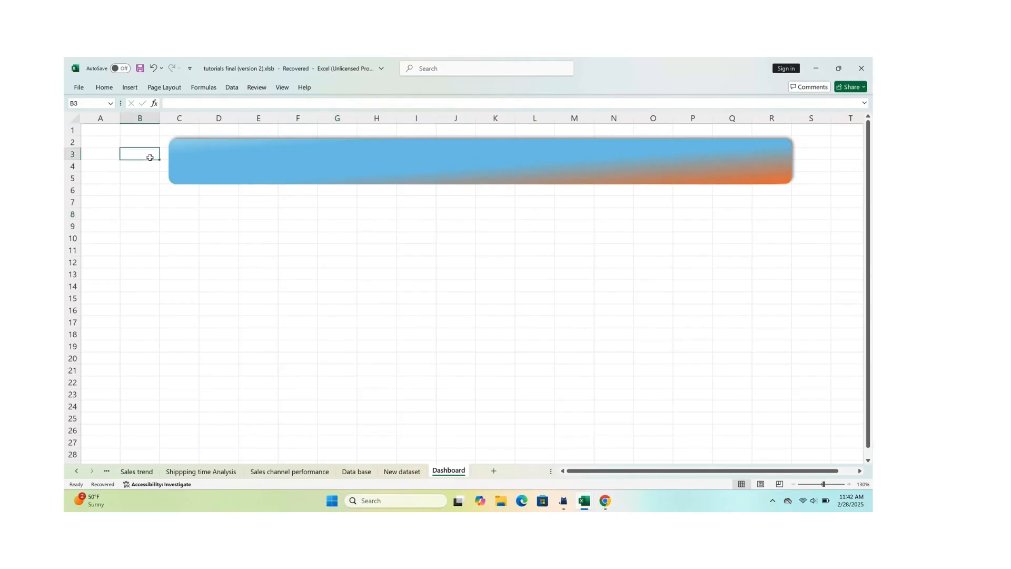
{"action": "left_click", "coordinate": [131, 88]}
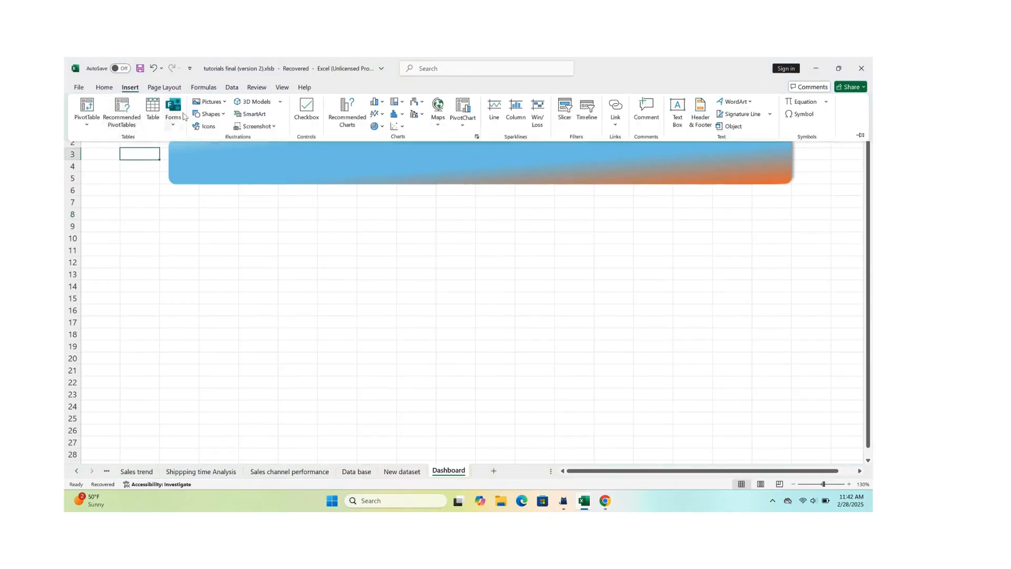
{"action": "left_click", "coordinate": [212, 114]}
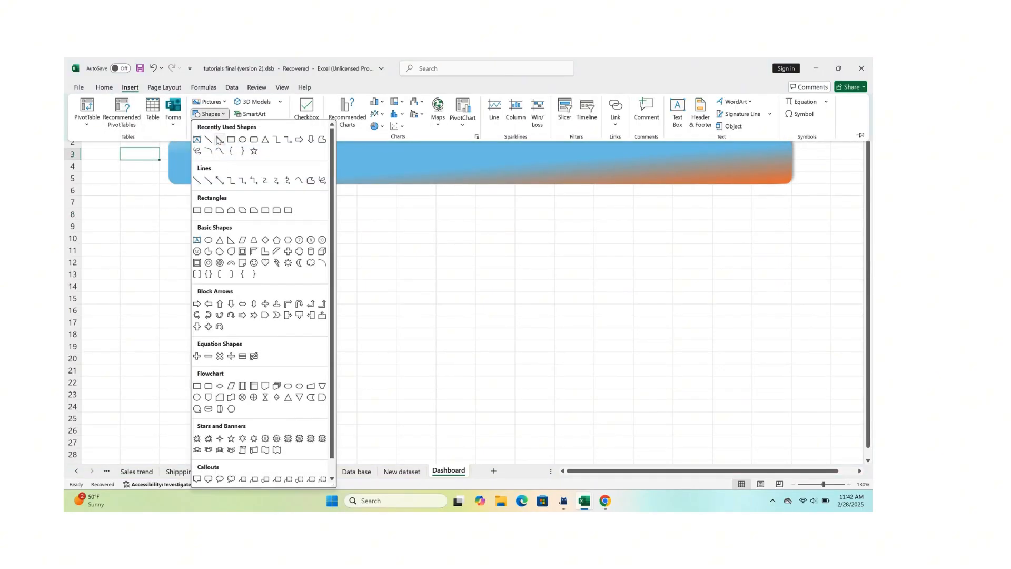
{"action": "left_click", "coordinate": [209, 212]}
{"action": "left_click_drag", "start_coordinate": [90, 139], "coordinate": [163, 183]}
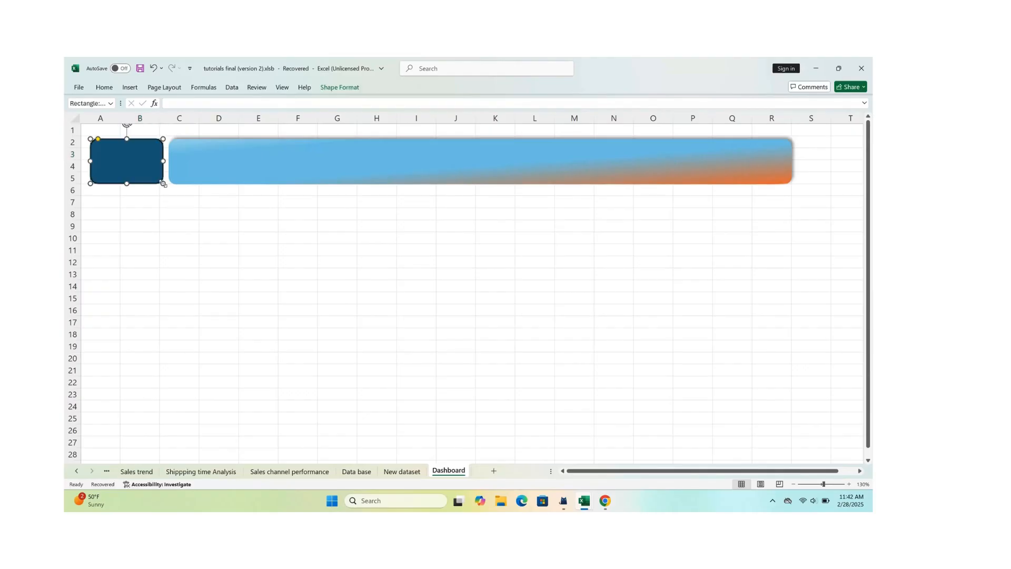
Apply the banner's blue-orange gradient formatting to the small rounded rectangle with Format Painter.
{"action": "left_click", "coordinate": [429, 182]}
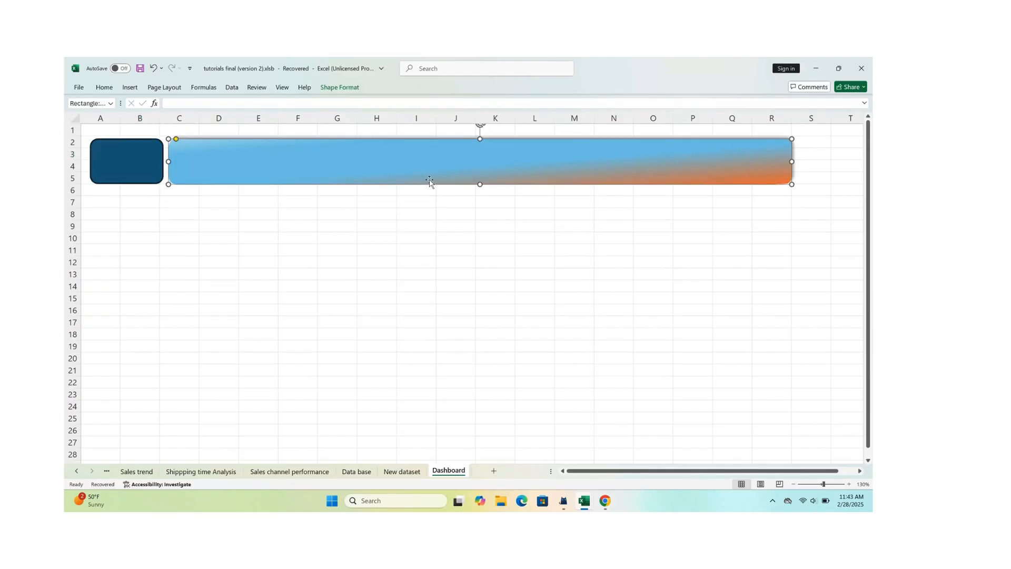
{"action": "left_click", "coordinate": [105, 89]}
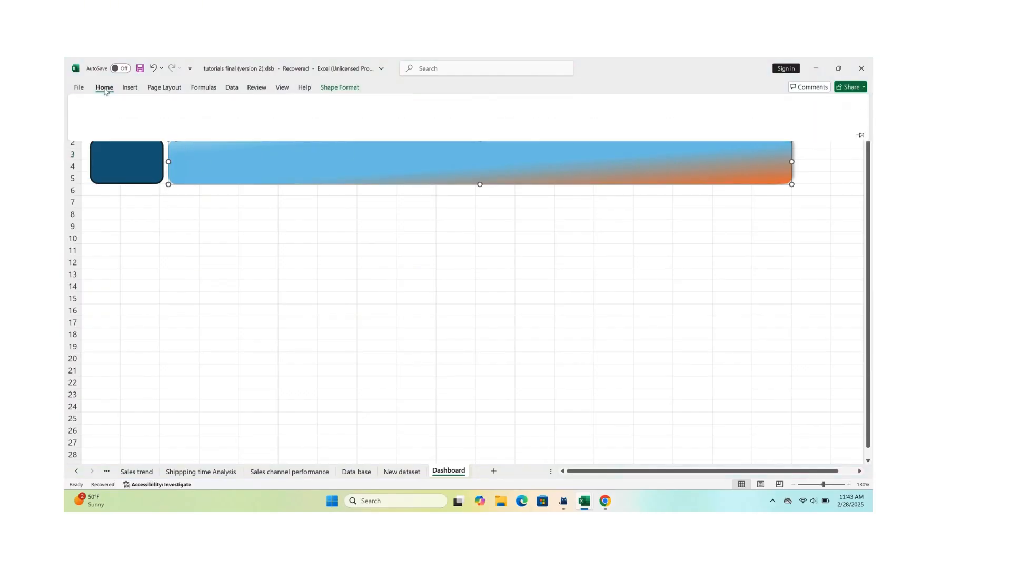
{"action": "left_click", "coordinate": [120, 127]}
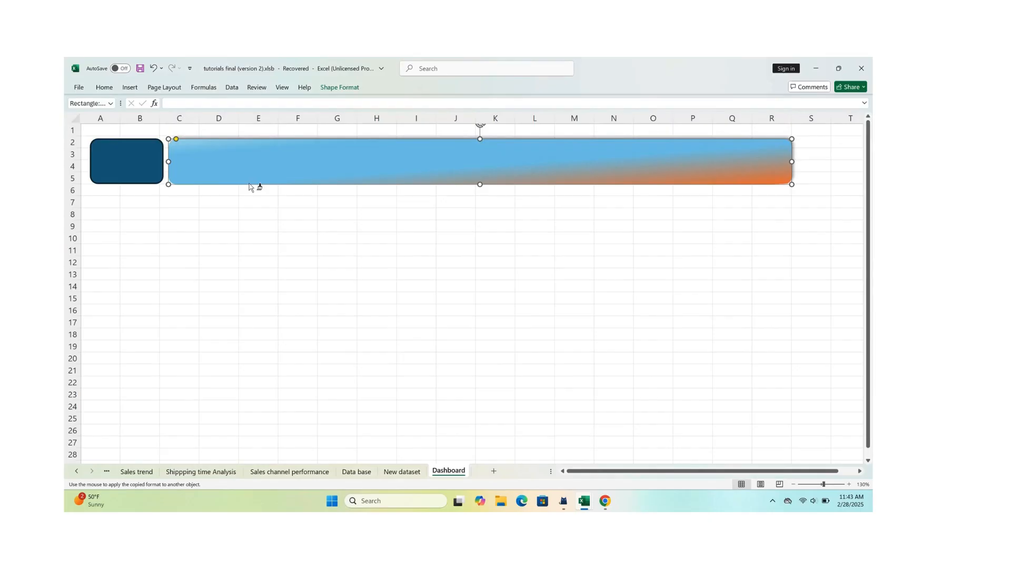
{"action": "left_click", "coordinate": [140, 166]}
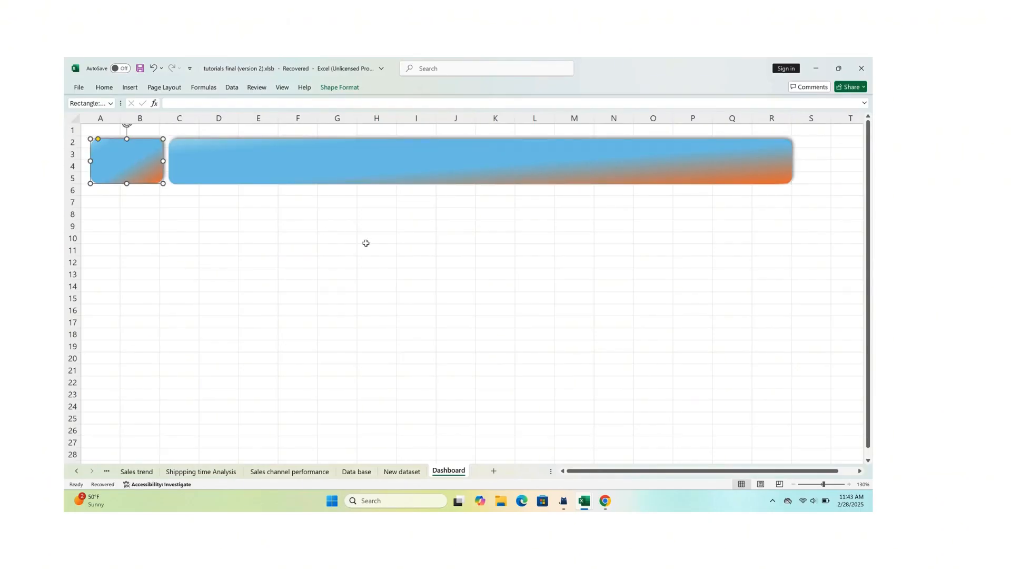
{"action": "left_click", "coordinate": [338, 249]}
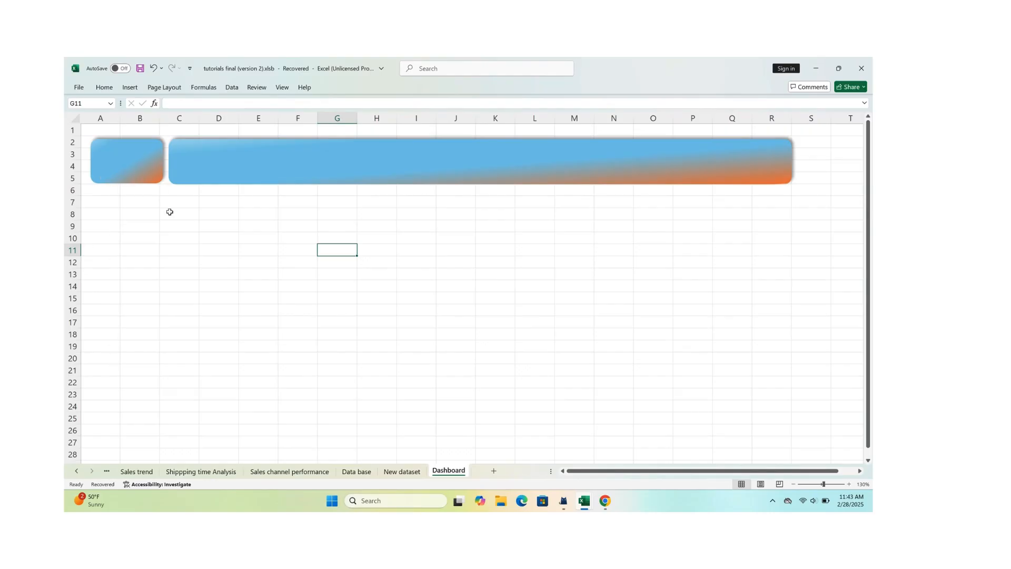
Draw a tall rounded rectangle over columns A and B, from just above row 7 down past row 28.
{"action": "left_click", "coordinate": [130, 87]}
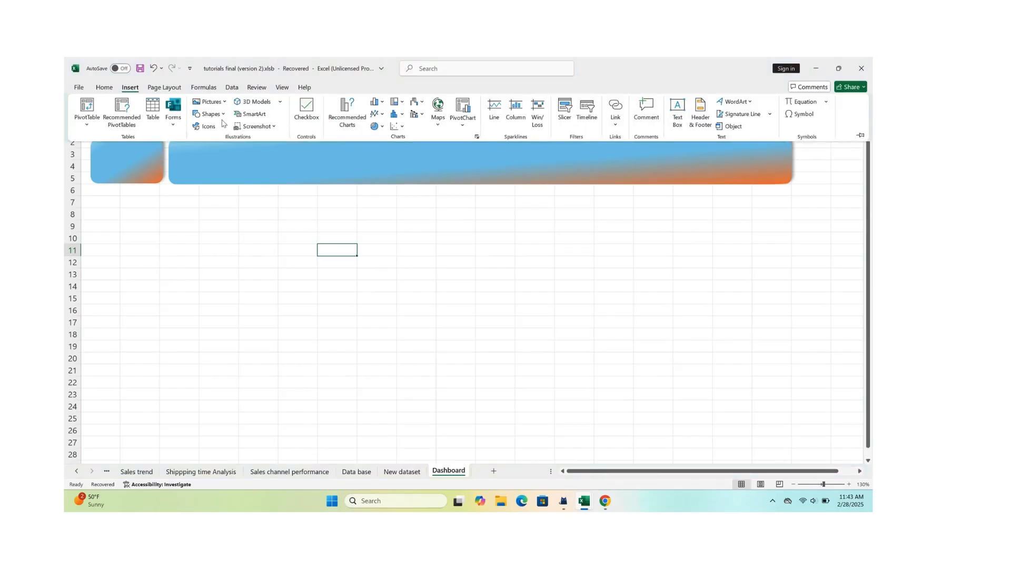
{"action": "left_click", "coordinate": [217, 115]}
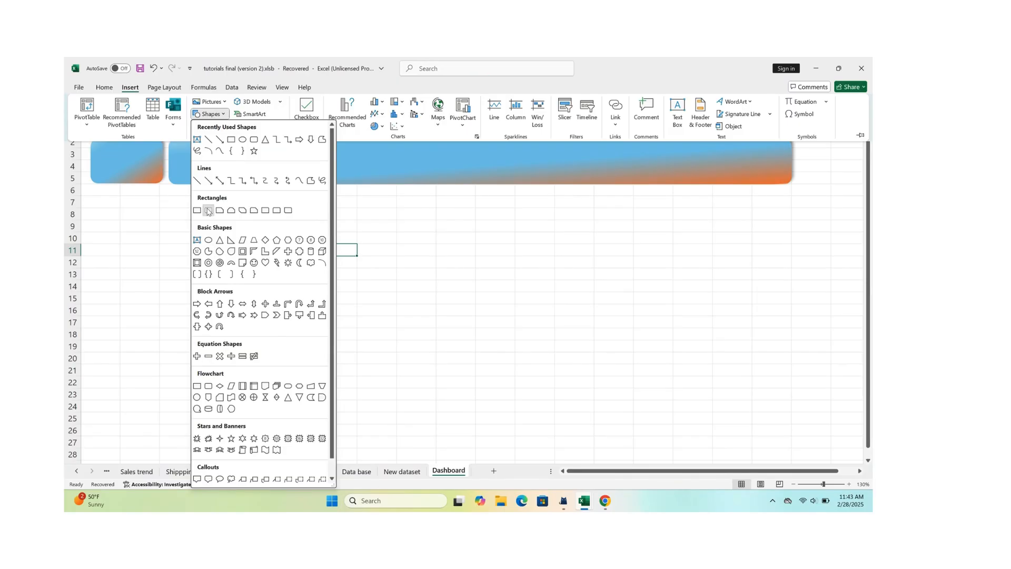
{"action": "left_click", "coordinate": [208, 210]}
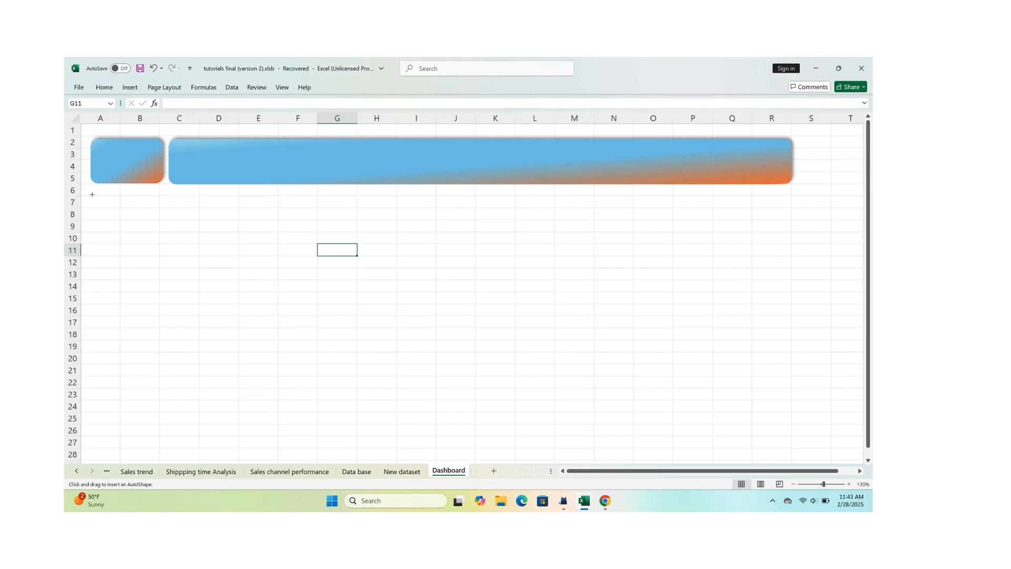
{"action": "left_click_drag", "start_coordinate": [92, 194], "coordinate": [164, 477]}
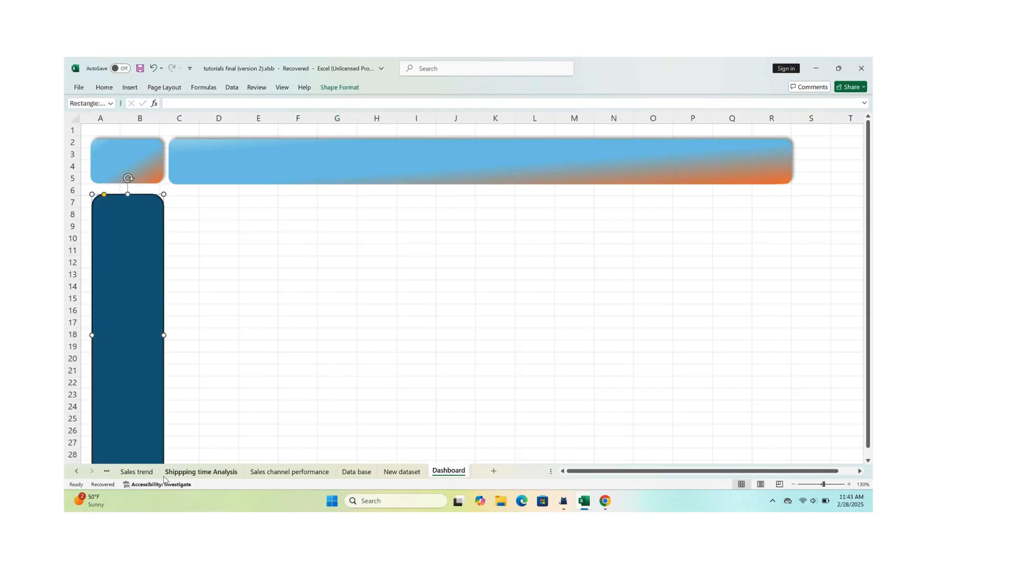
Apply the banner's gradient formatting to the tall sidebar rectangle with Format Painter.
{"action": "left_click", "coordinate": [253, 181]}
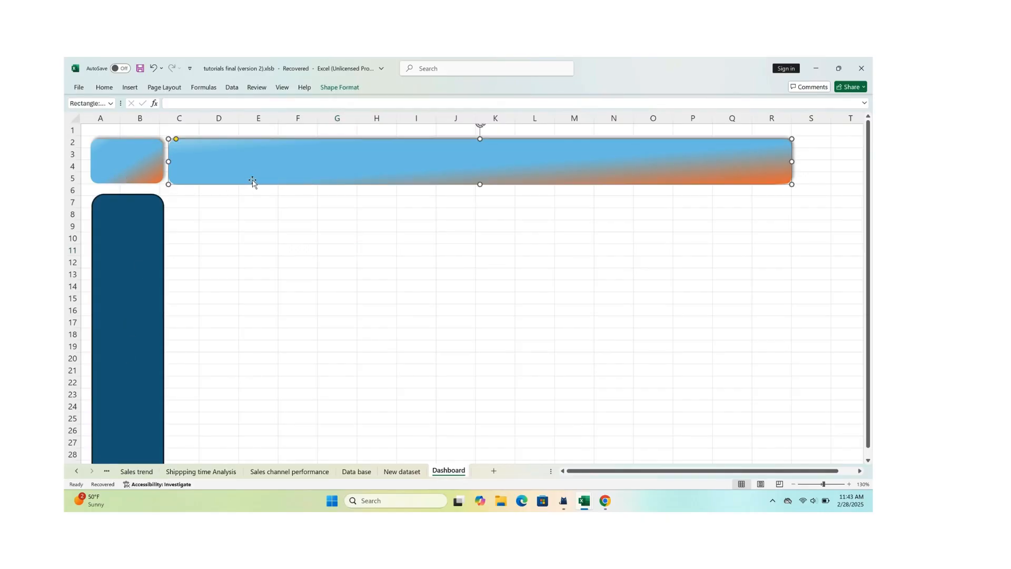
{"action": "left_click", "coordinate": [110, 91]}
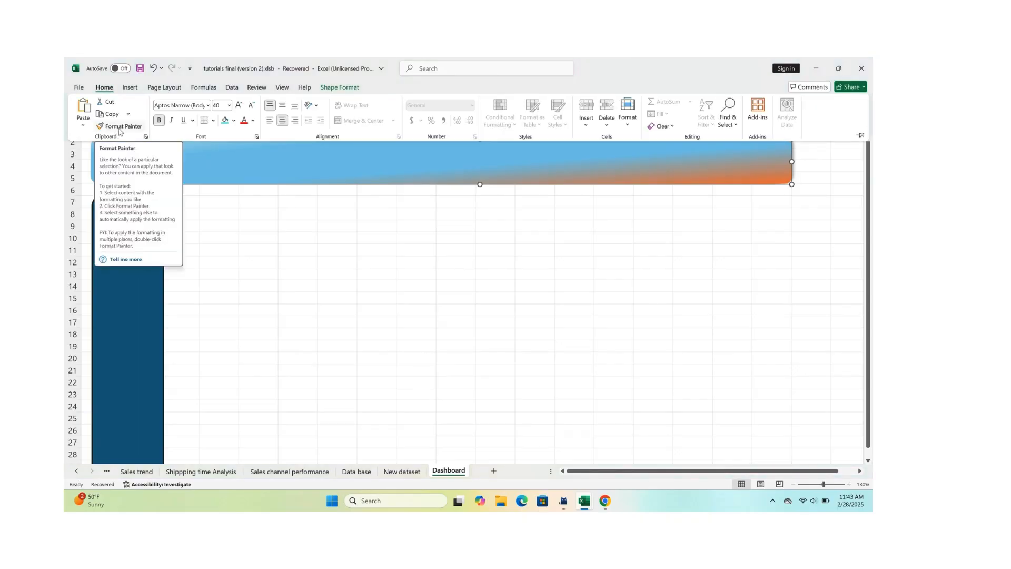
{"action": "left_click", "coordinate": [119, 127]}
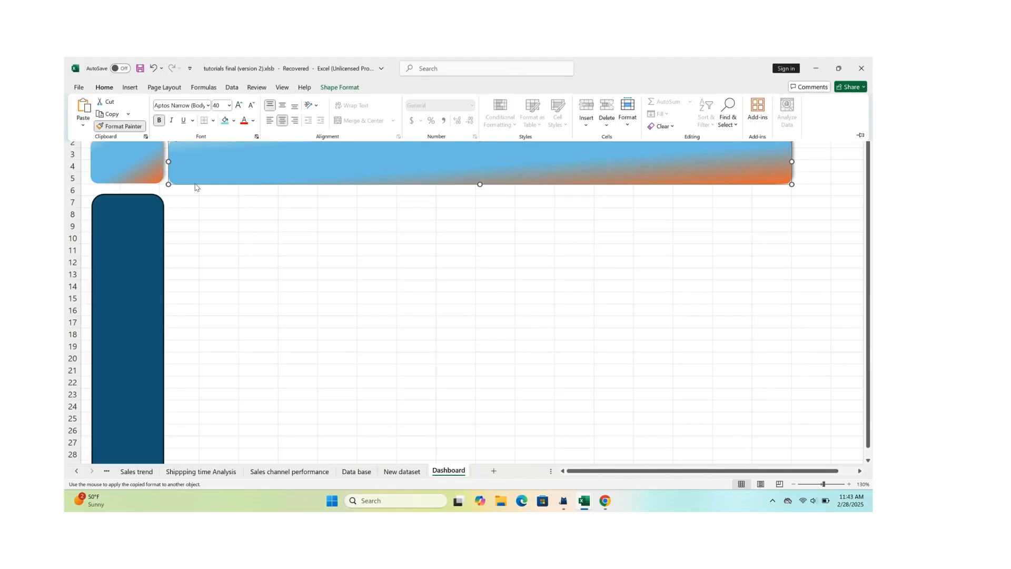
{"action": "left_click", "coordinate": [131, 269]}
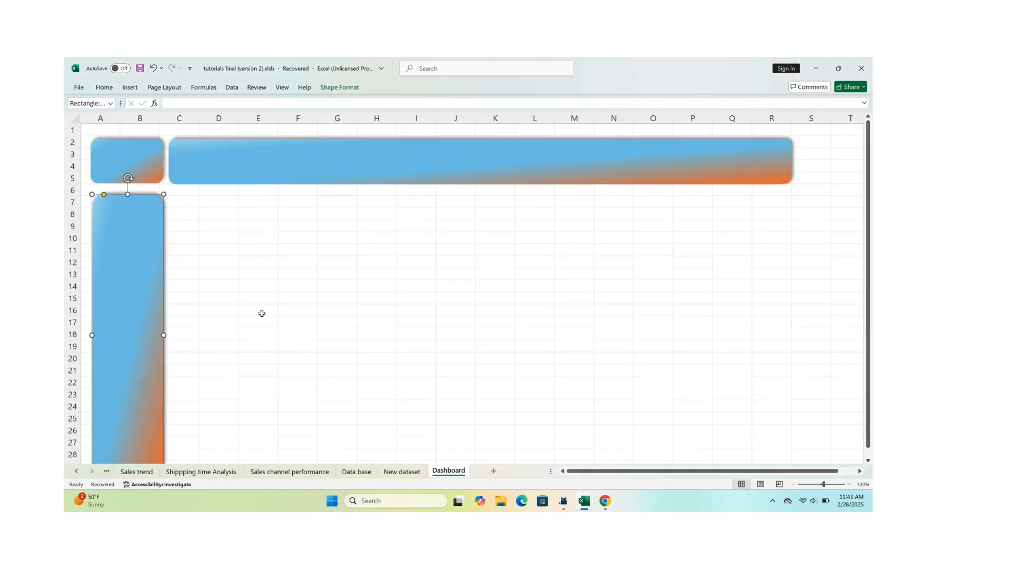
Align the small rounded rectangle and the wide banner by their top edges.
{"action": "scroll", "coordinate": [309, 311], "scroll_direction": "down", "scroll_amount": 2}
{"action": "scroll", "coordinate": [309, 312], "scroll_direction": "up", "scroll_amount": 2}
{"action": "scroll", "coordinate": [309, 312], "scroll_direction": "up", "scroll_amount": 1}
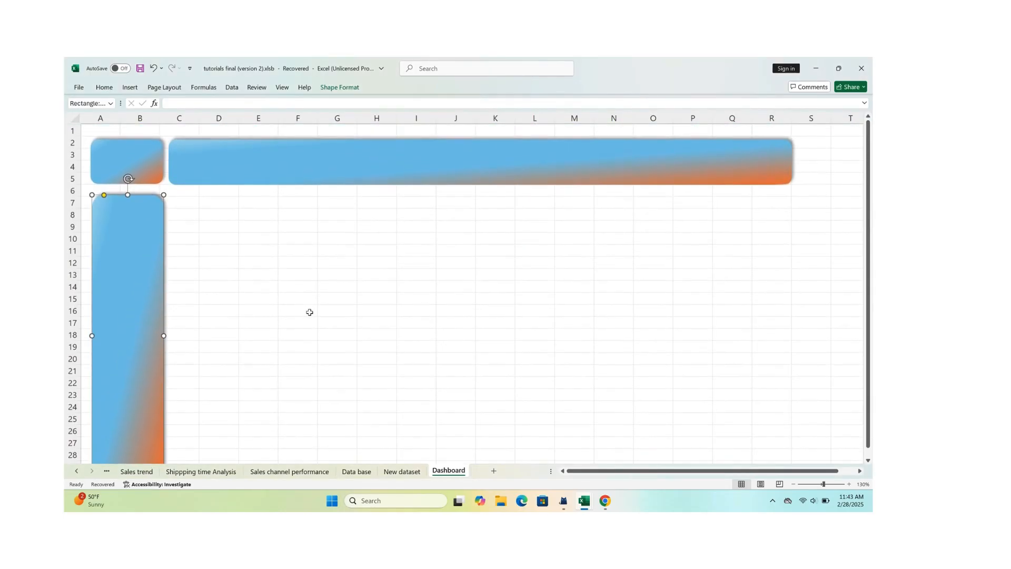
{"action": "left_click", "coordinate": [280, 172]}
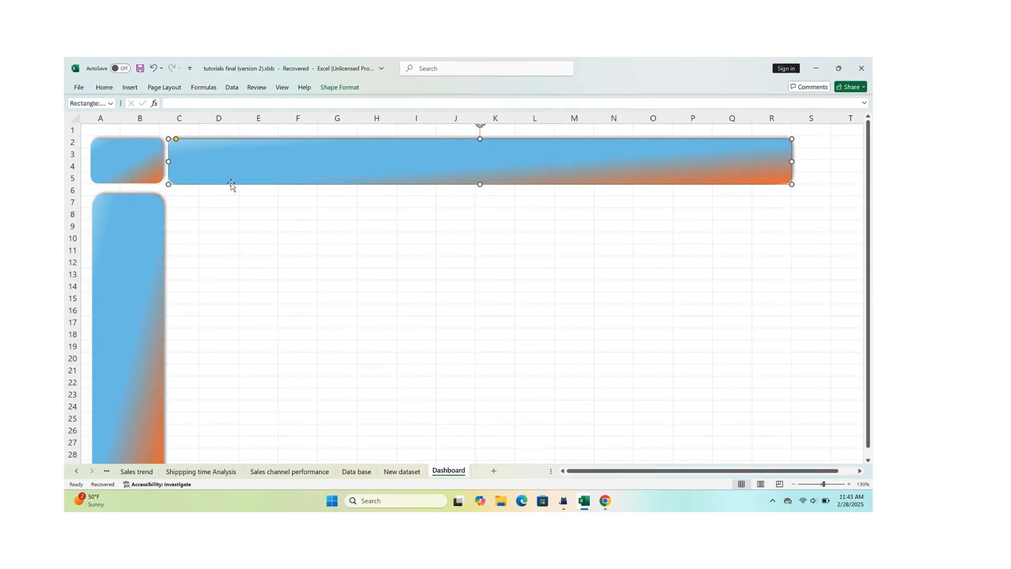
{"action": "left_click", "coordinate": [153, 152]}
{"action": "left_click", "coordinate": [216, 160]}
{"action": "left_click", "coordinate": [146, 163], "text": "ctrl"}
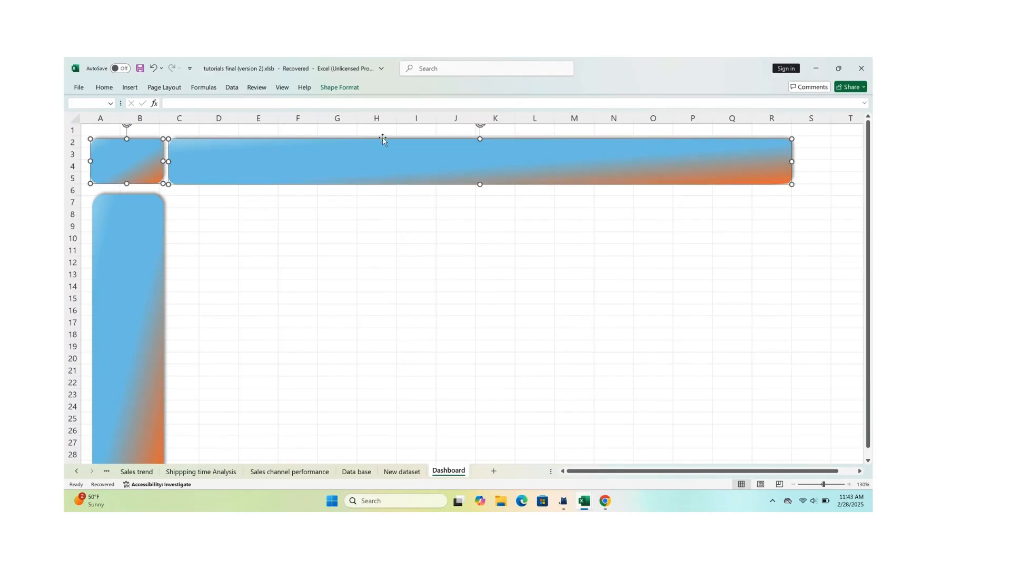
{"action": "scroll", "coordinate": [392, 139], "scroll_direction": "up", "scroll_amount": 1}
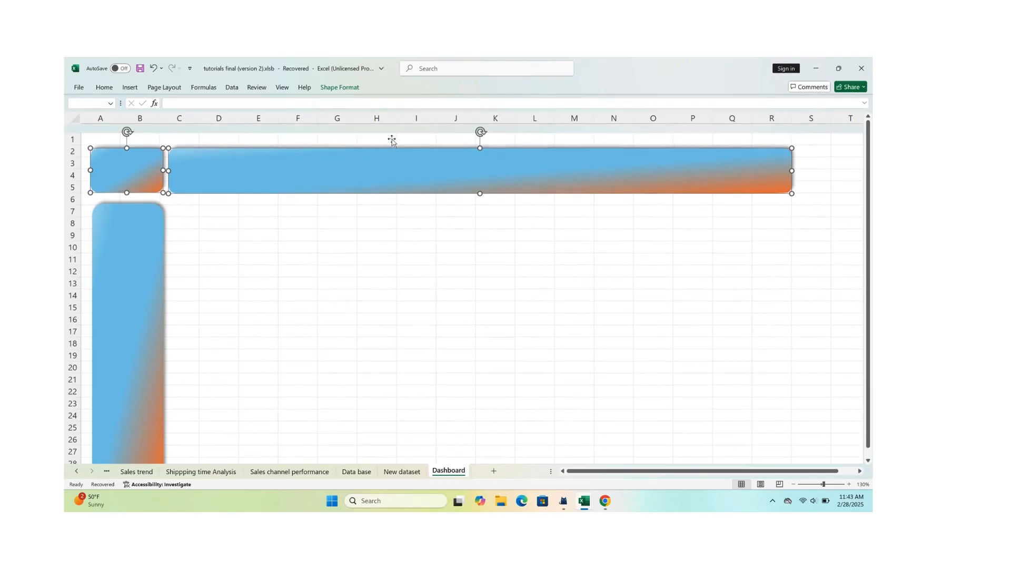
{"action": "scroll", "coordinate": [391, 139], "scroll_direction": "down", "scroll_amount": 1}
{"action": "left_click", "coordinate": [334, 89]}
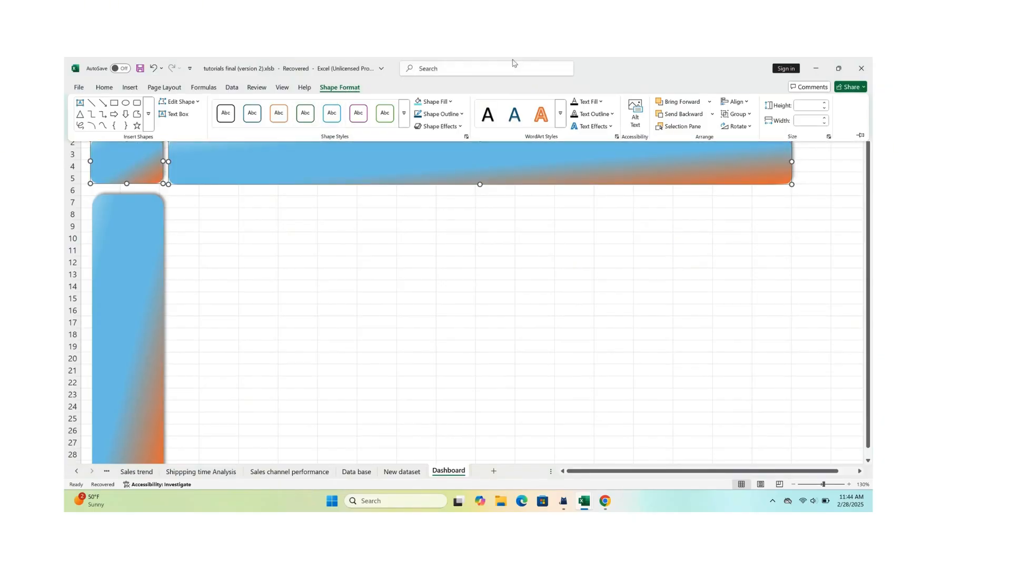
{"action": "left_click", "coordinate": [736, 102]}
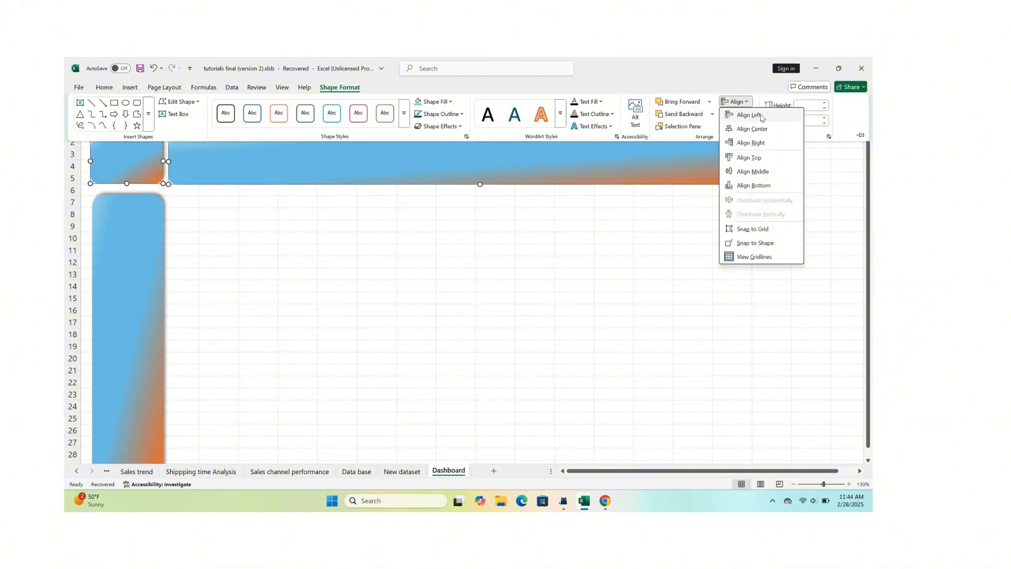
{"action": "left_click", "coordinate": [763, 160]}
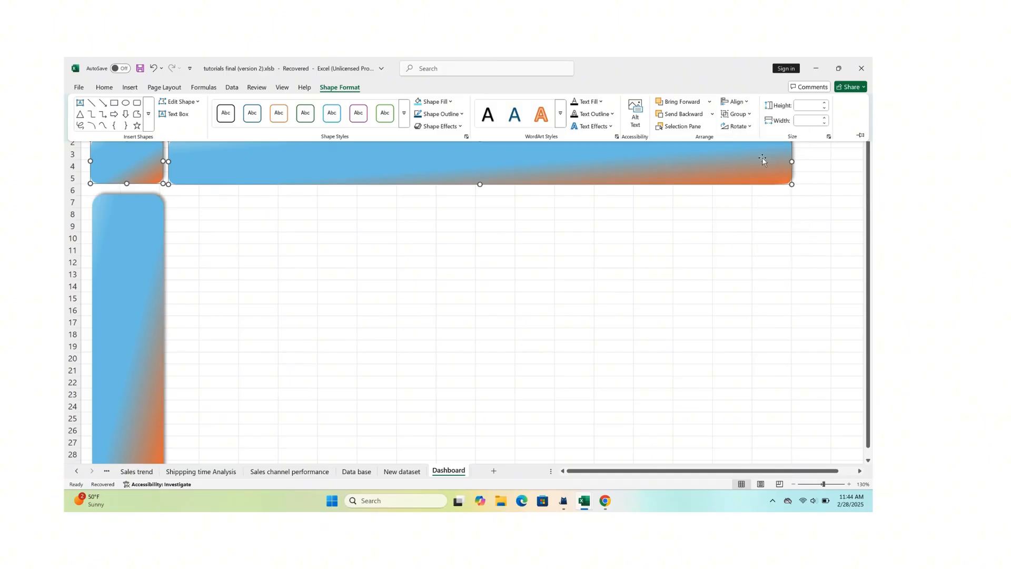
Align the bottom edges of the small rounded rectangle and the wide banner, and deselect them.
{"action": "left_click", "coordinate": [746, 102]}
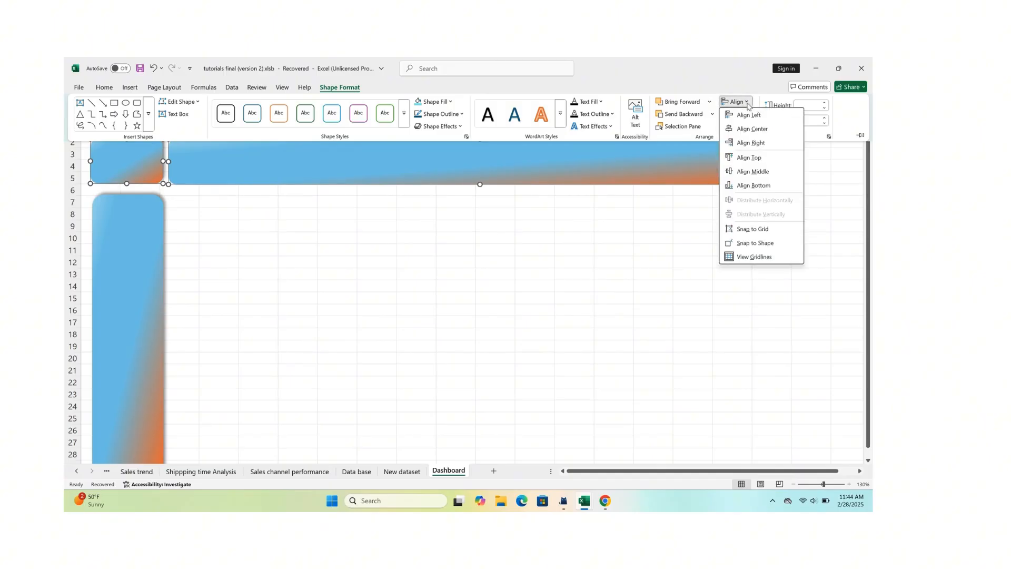
{"action": "left_click", "coordinate": [764, 186]}
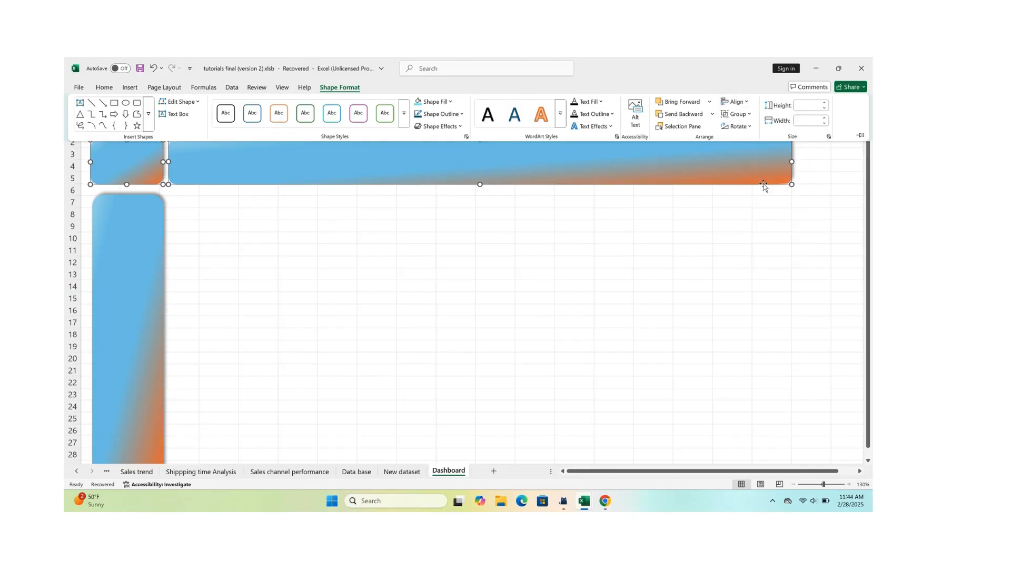
{"action": "left_click", "coordinate": [643, 242]}
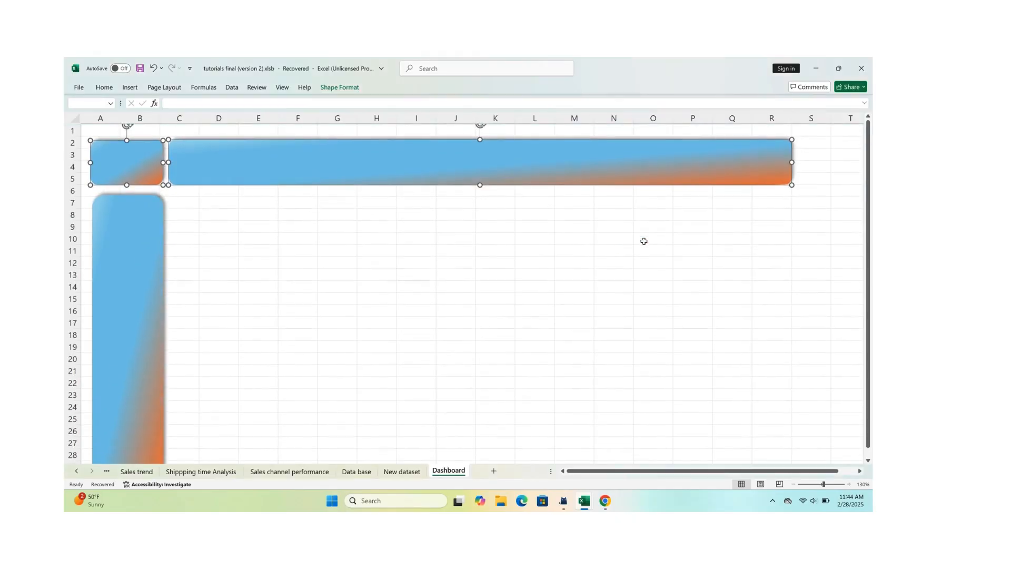
{"action": "left_click", "coordinate": [595, 255]}
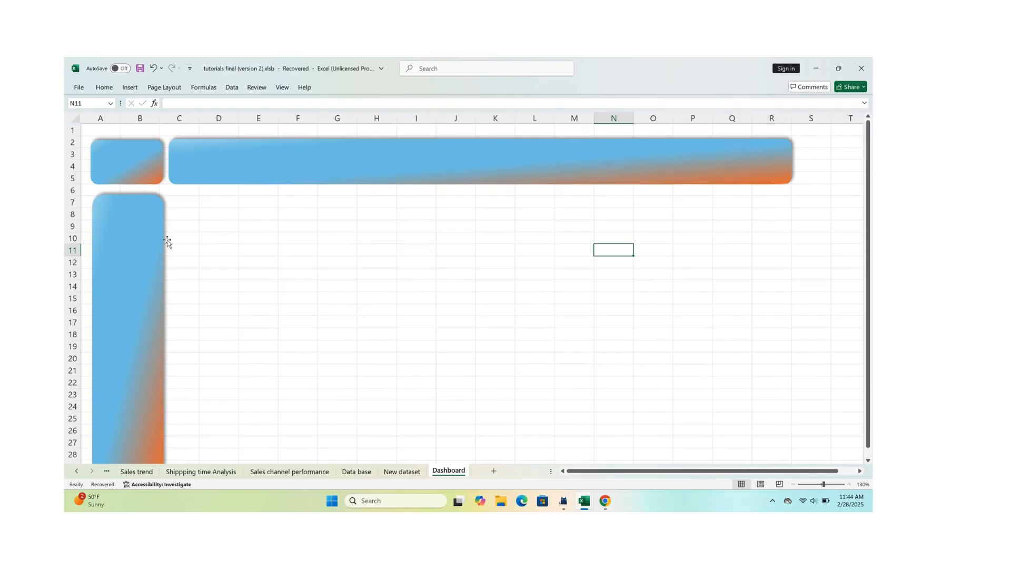
Align the small rounded rectangle and the tall sidebar rectangle by their left edges.
{"action": "left_click", "coordinate": [129, 158]}
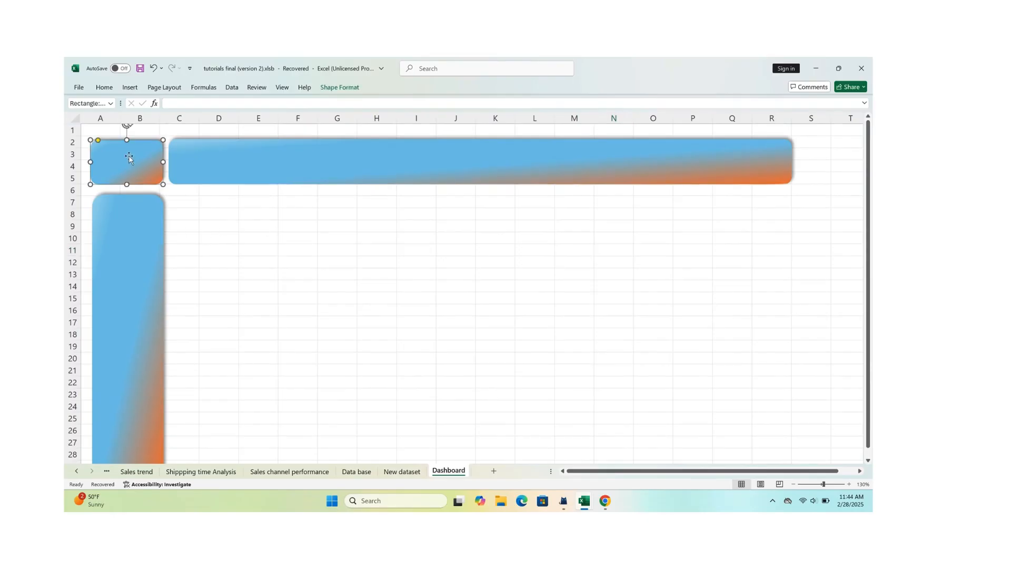
{"action": "left_click", "coordinate": [127, 230], "text": "ctrl"}
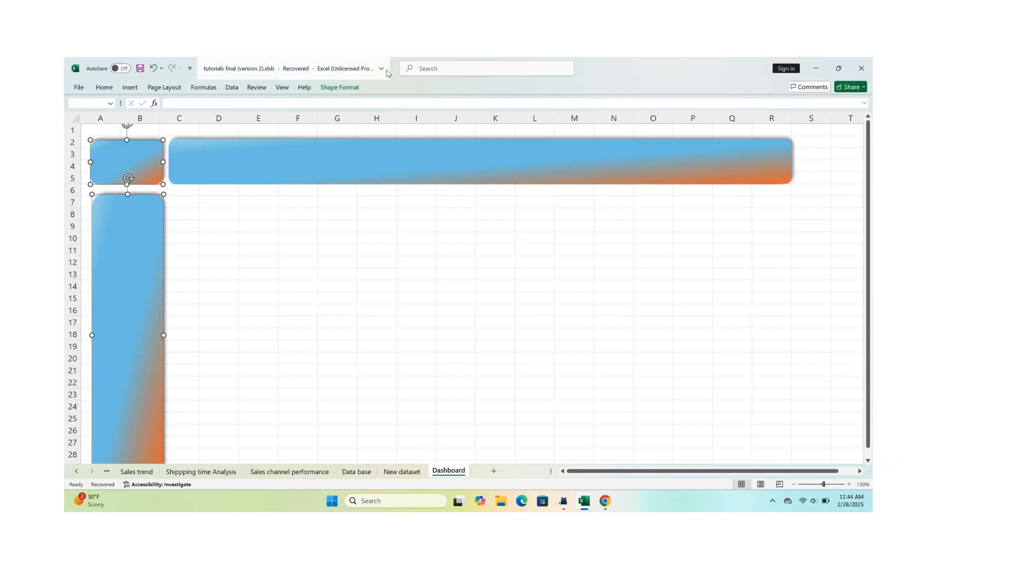
{"action": "left_click", "coordinate": [337, 87]}
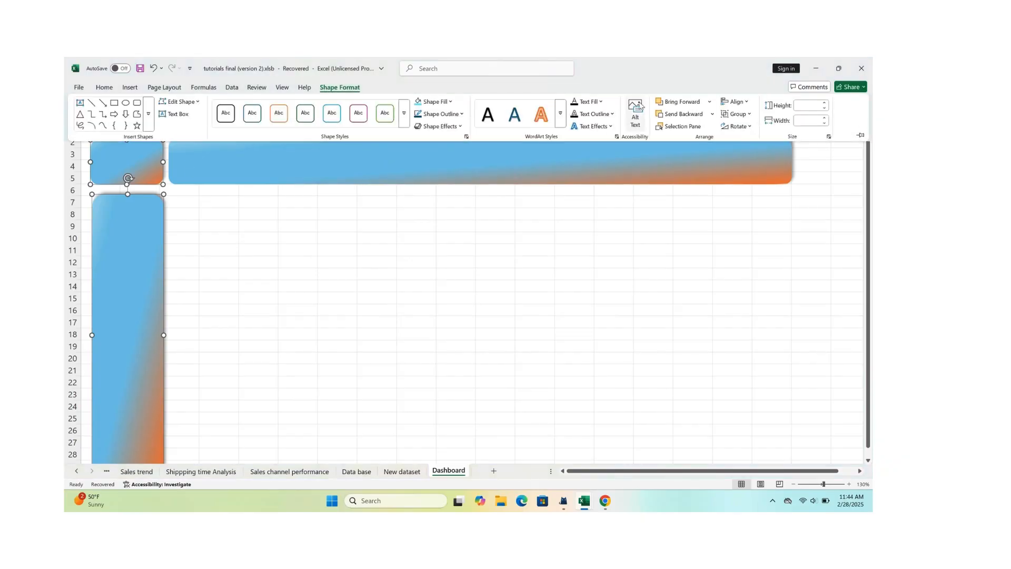
{"action": "left_click", "coordinate": [745, 102]}
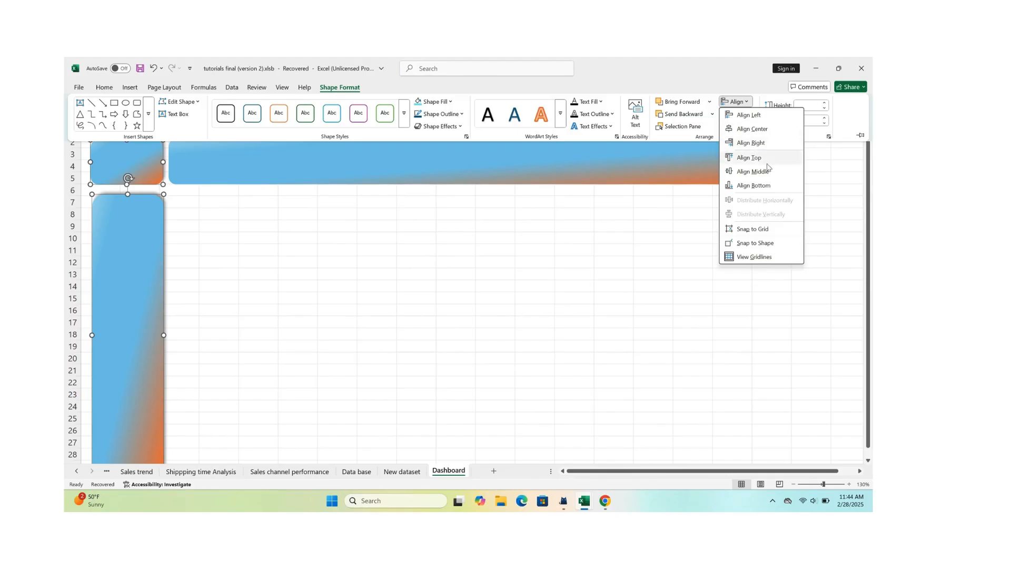
{"action": "left_click", "coordinate": [761, 117]}
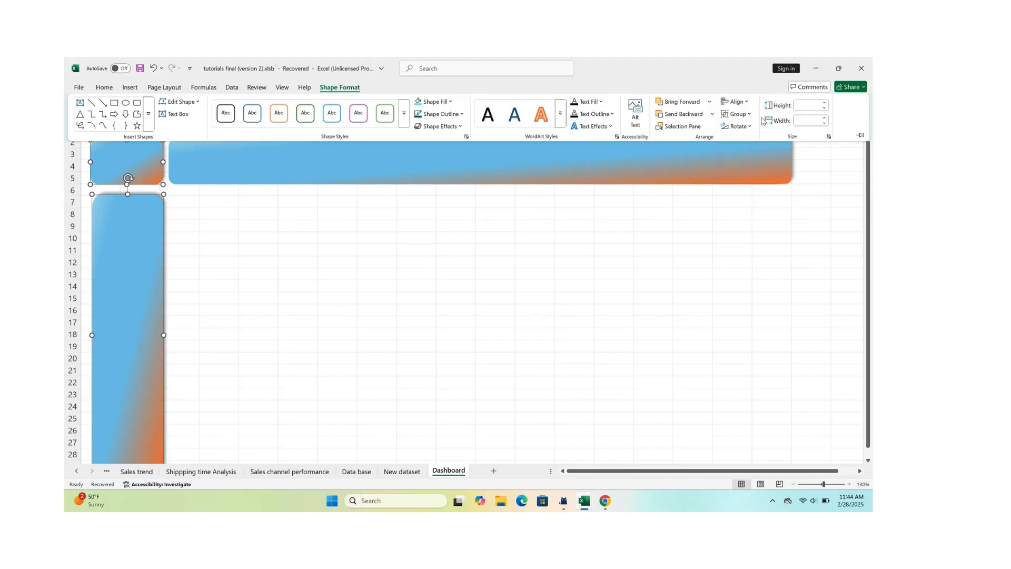
{"action": "left_click", "coordinate": [295, 327]}
{"action": "left_click", "coordinate": [237, 301]}
{"action": "scroll", "coordinate": [300, 316], "scroll_direction": "down", "scroll_amount": 3}
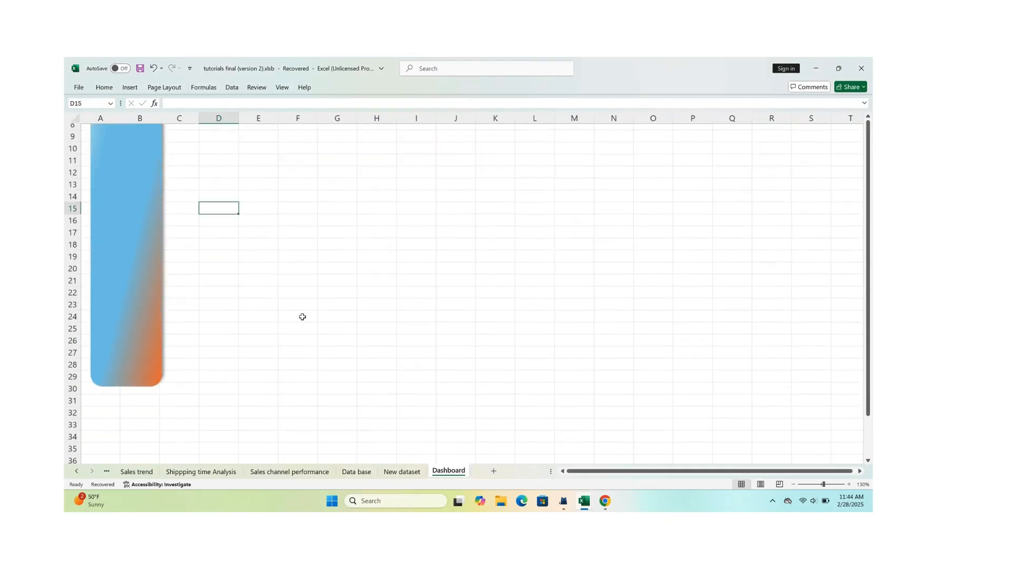
{"action": "scroll", "coordinate": [300, 315], "scroll_direction": "up", "scroll_amount": 3}
{"action": "scroll", "coordinate": [302, 316], "scroll_direction": "down", "scroll_amount": 1}
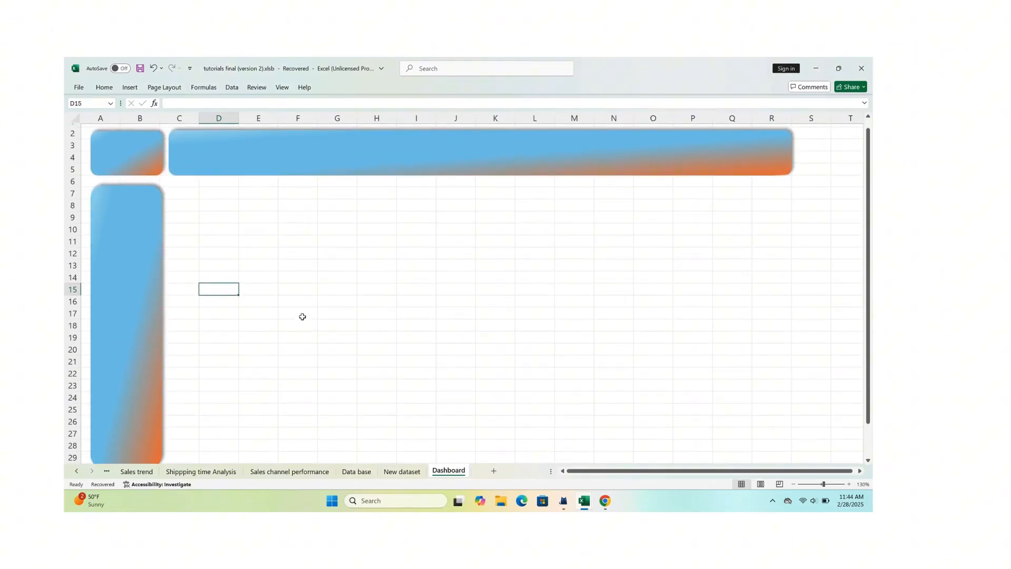
{"action": "scroll", "coordinate": [302, 316], "scroll_direction": "up", "scroll_amount": 1}
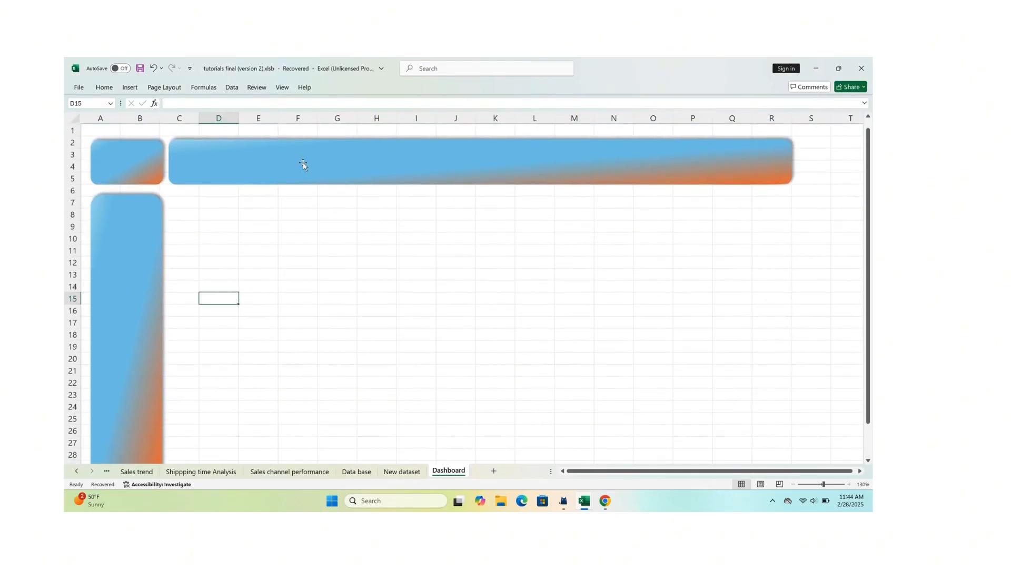
Add the title text "PROVIEW COMPANY SALES ANALYSIS" to the wide banner.
{"action": "left_click", "coordinate": [339, 161]}
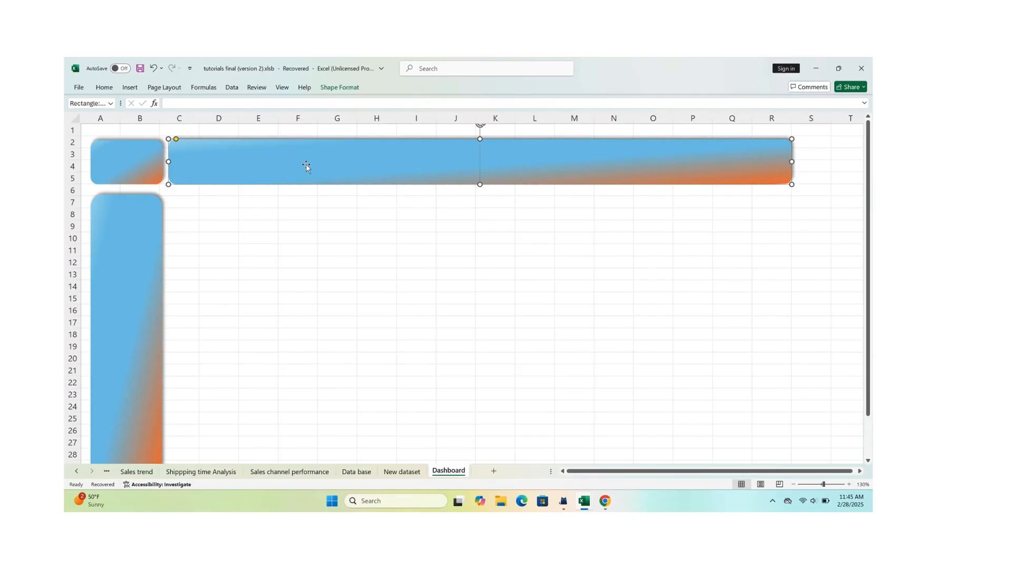
{"action": "type", "text": "bnv"}
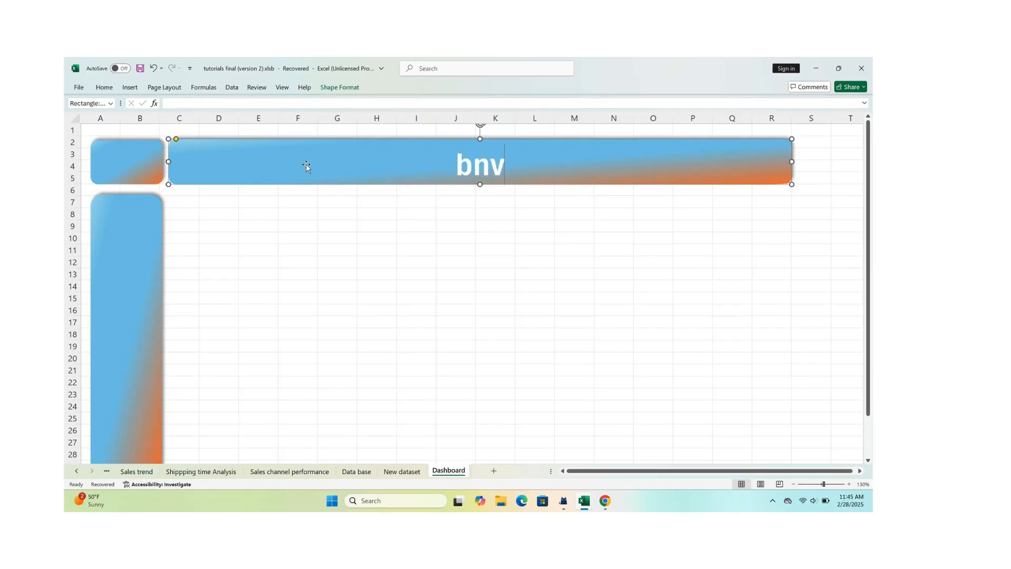
{"action": "key", "text": "BackSpace"}
{"action": "key", "text": "BackSpace"}
{"action": "key", "text": "BackSpace"}
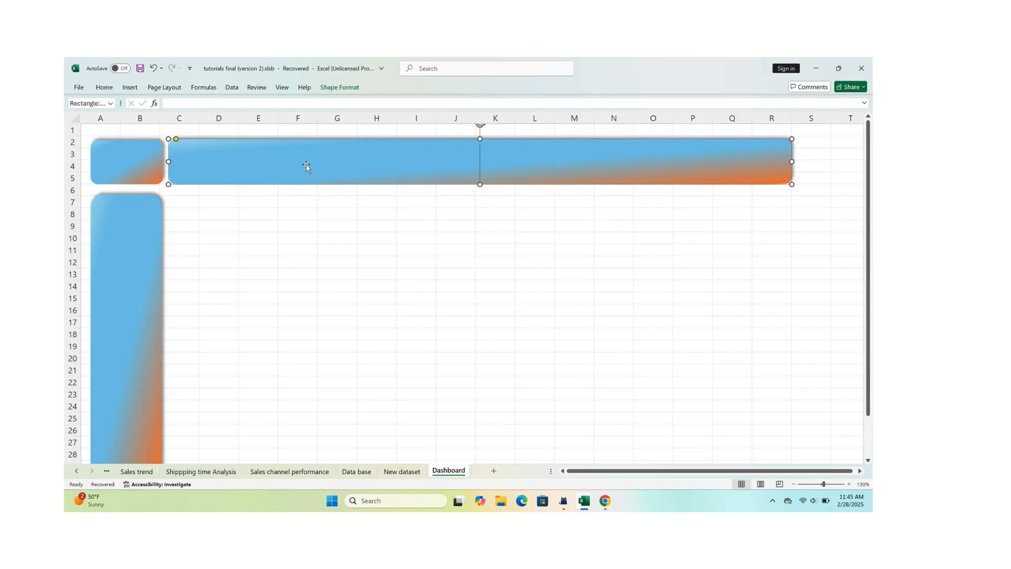
{"action": "type", "text": "PROVI"}
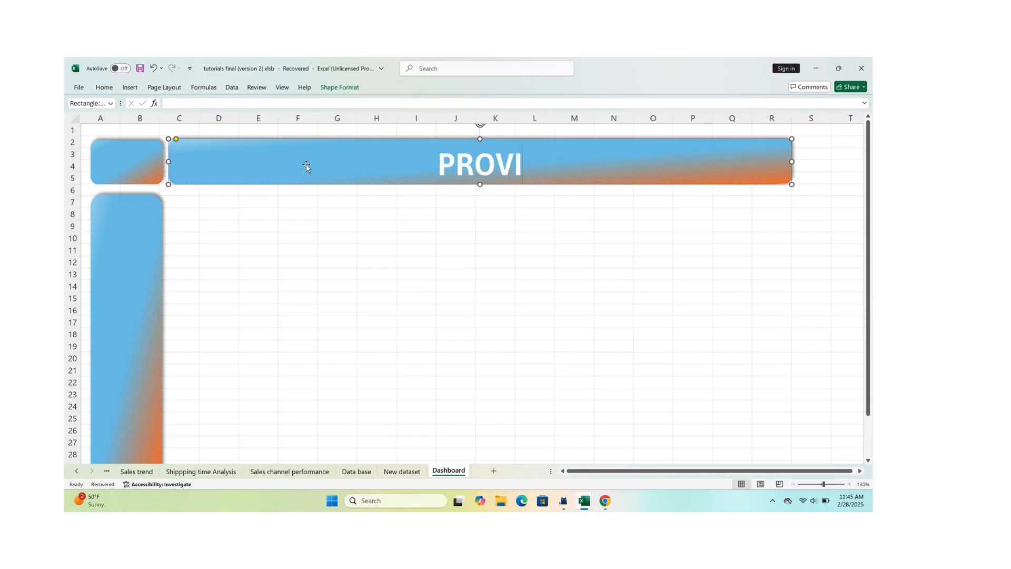
{"action": "type", "text": "EW"}
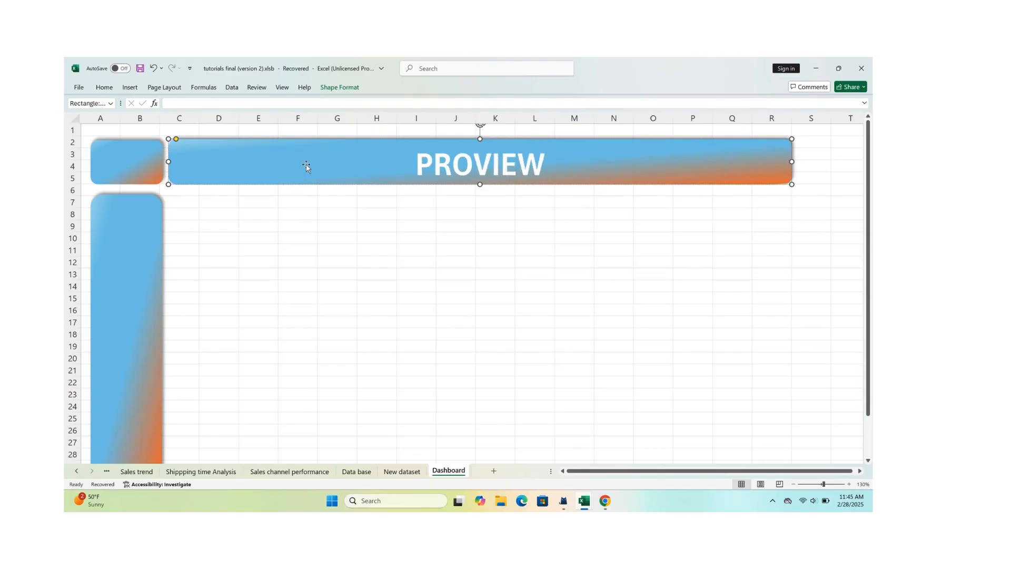
{"action": "type", "text": " COM"}
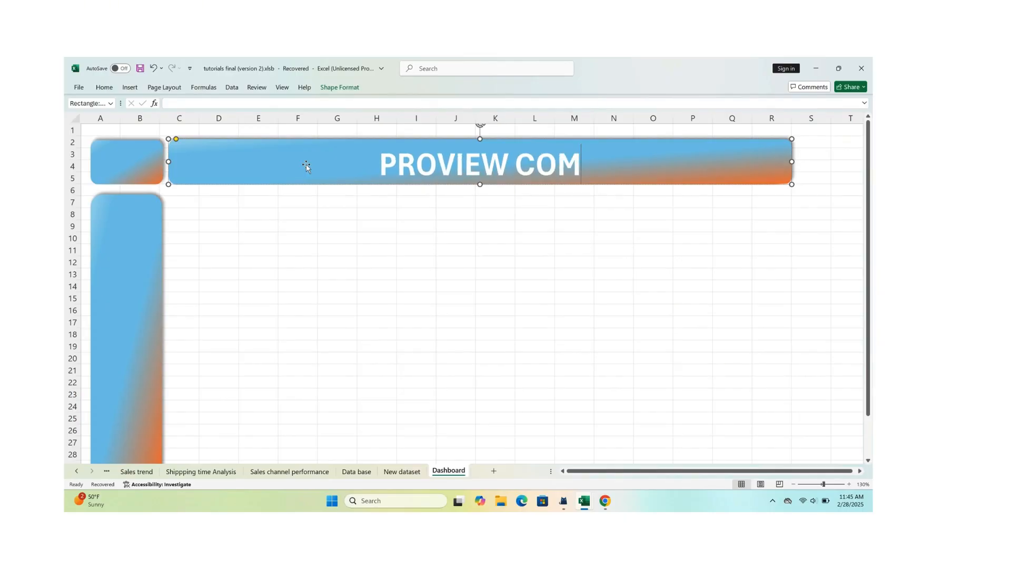
{"action": "type", "text": "PANY"}
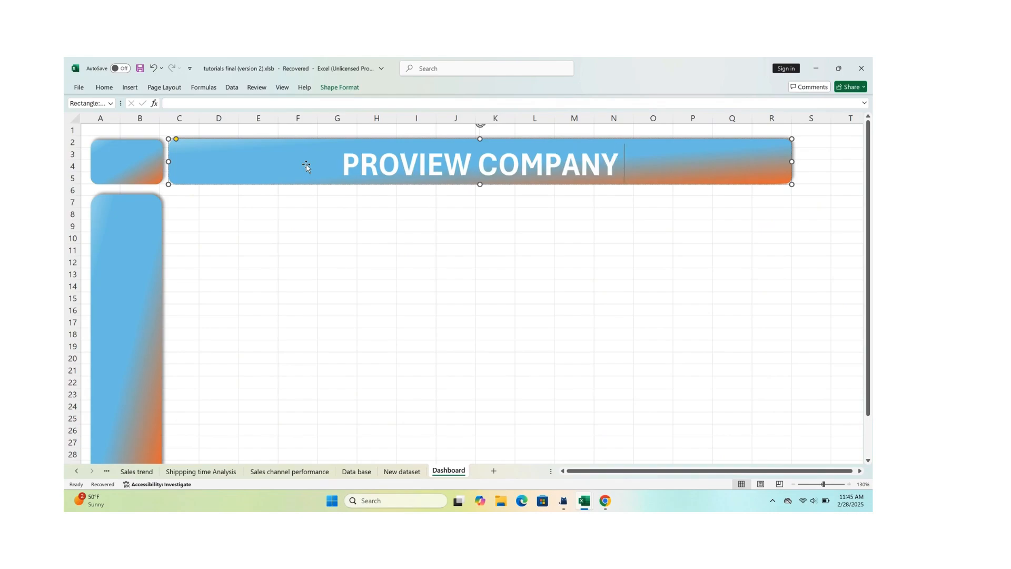
{"action": "type", "text": " SALES"}
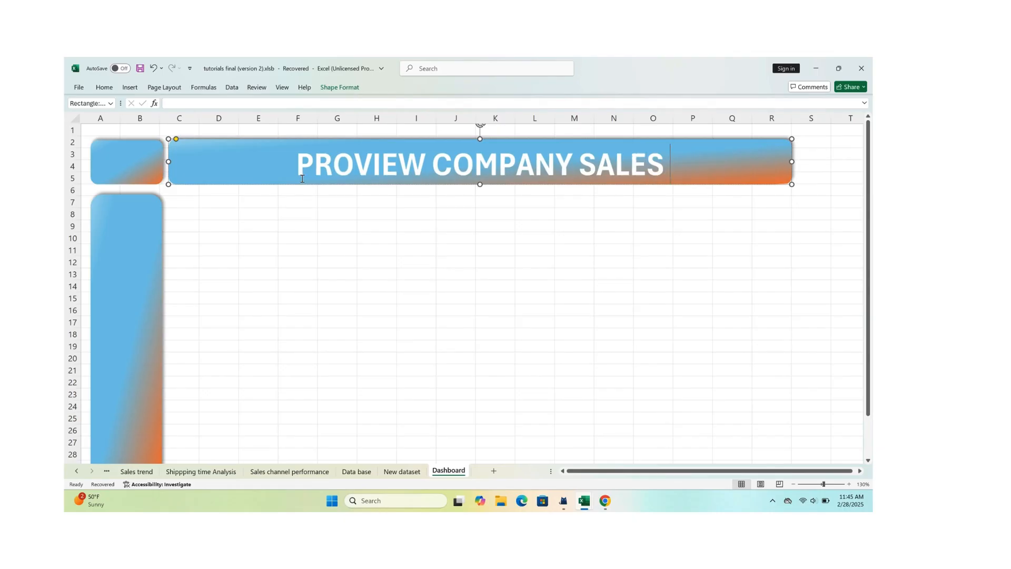
{"action": "type", "text": " ANALYSIS"}
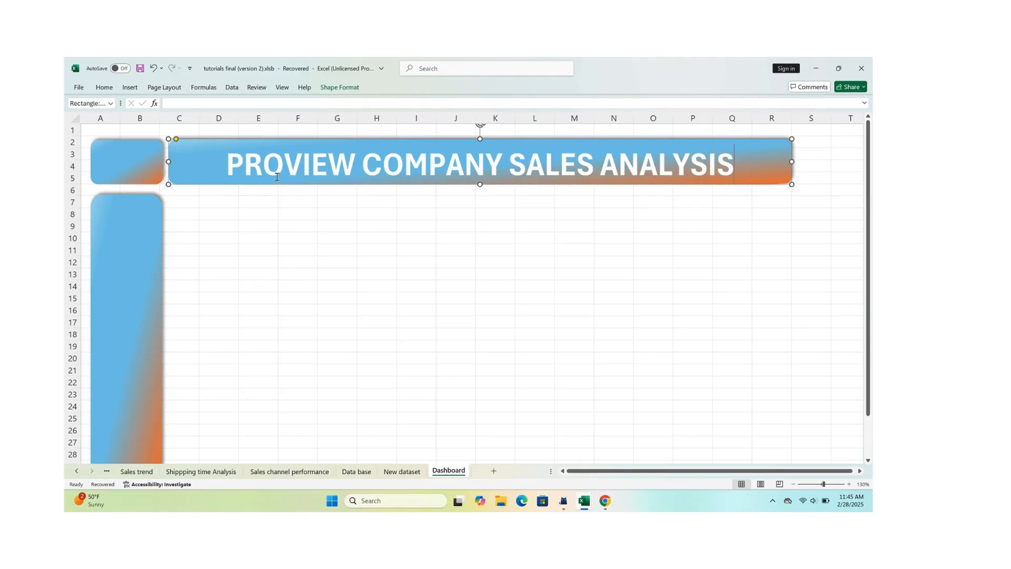
{"action": "left_click", "coordinate": [410, 246]}
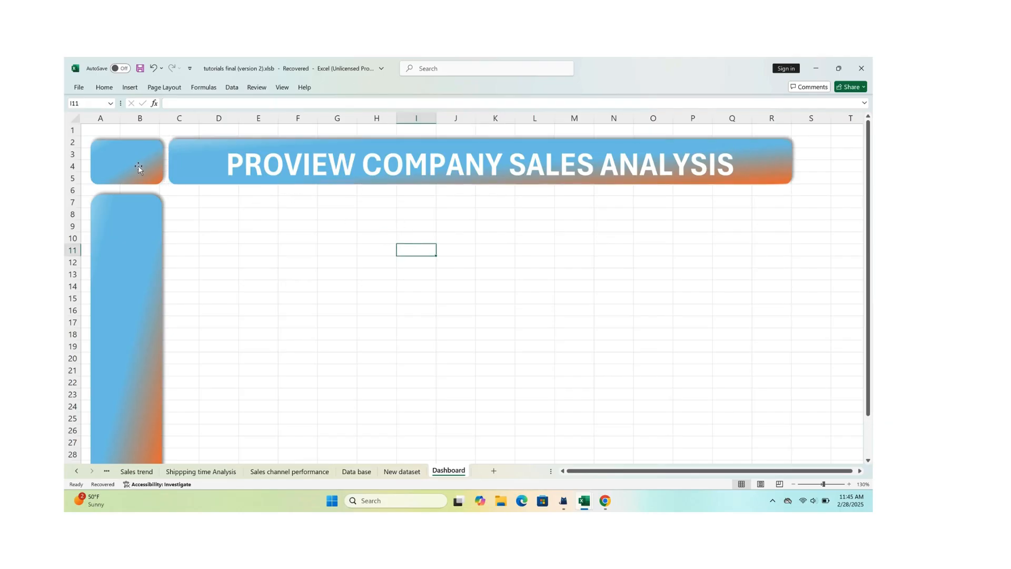
Insert an empty text box inside the small rounded rectangle beside the banner, leaving a narrow gradient margin around it.
{"action": "left_click", "coordinate": [123, 172]}
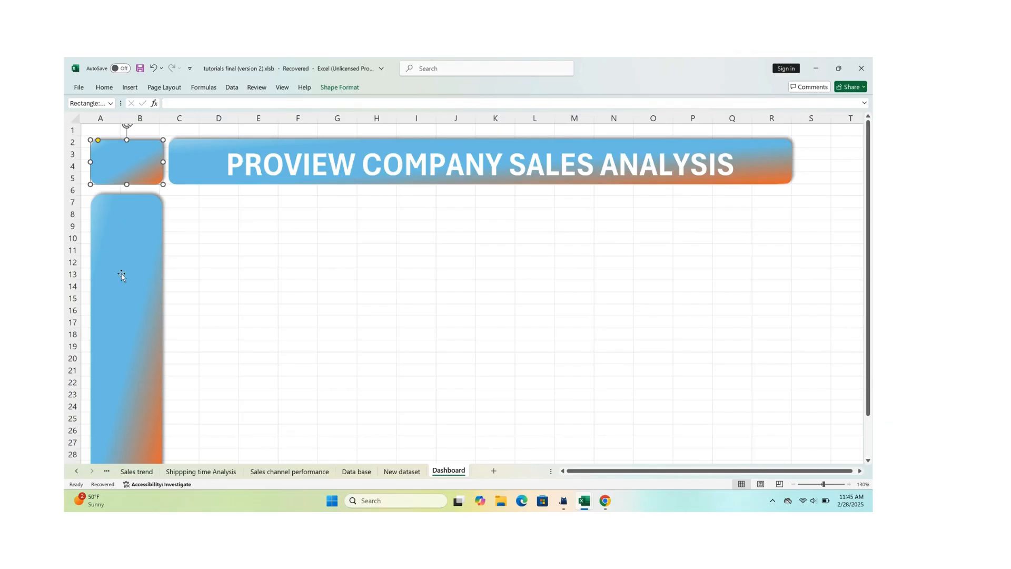
{"action": "scroll", "coordinate": [121, 273], "scroll_direction": "down", "scroll_amount": 1}
{"action": "scroll", "coordinate": [121, 273], "scroll_direction": "up", "scroll_amount": 1}
{"action": "left_click", "coordinate": [130, 87]}
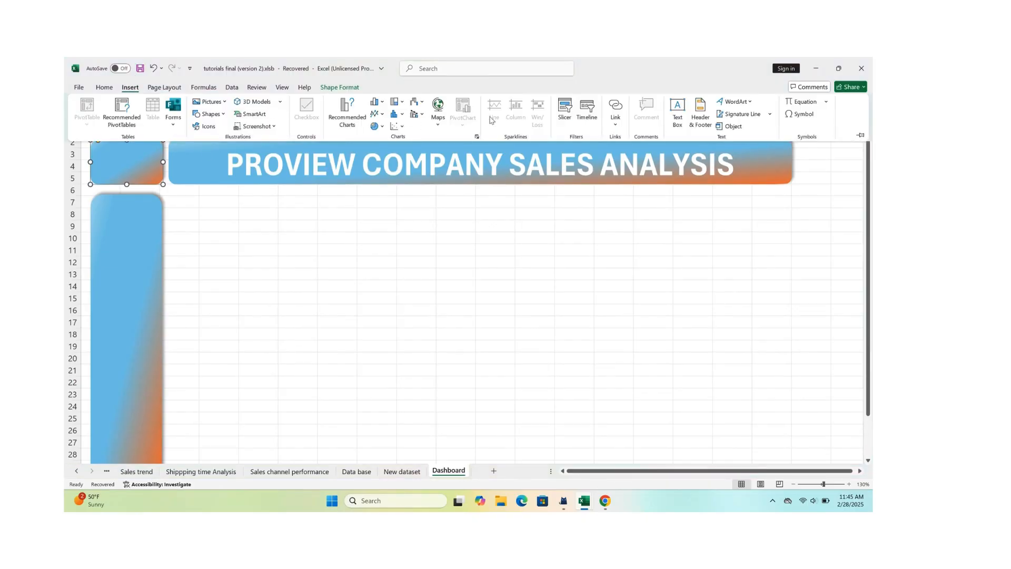
{"action": "left_click", "coordinate": [678, 108]}
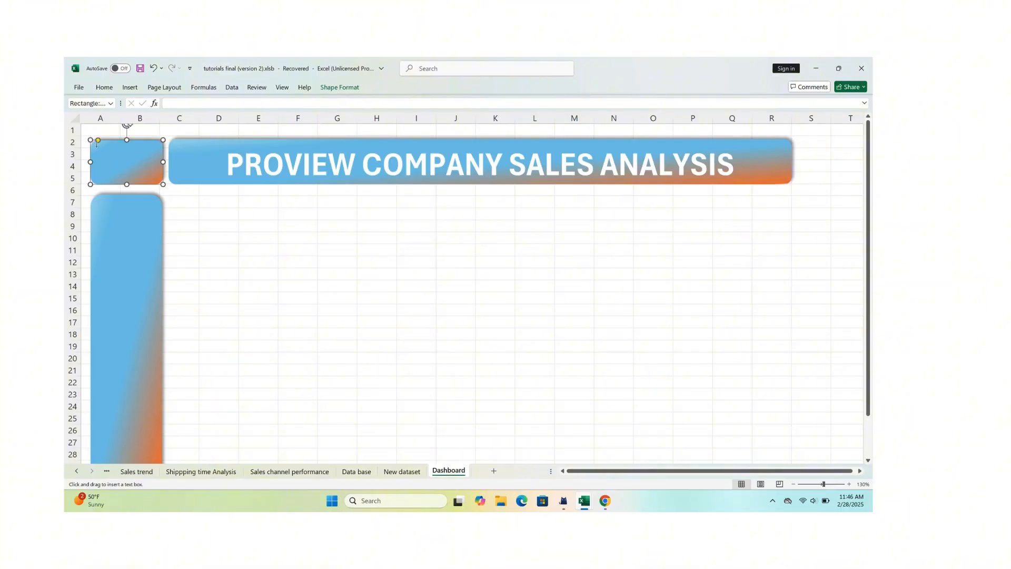
{"action": "left_click_drag", "start_coordinate": [96, 147], "coordinate": [156, 176]}
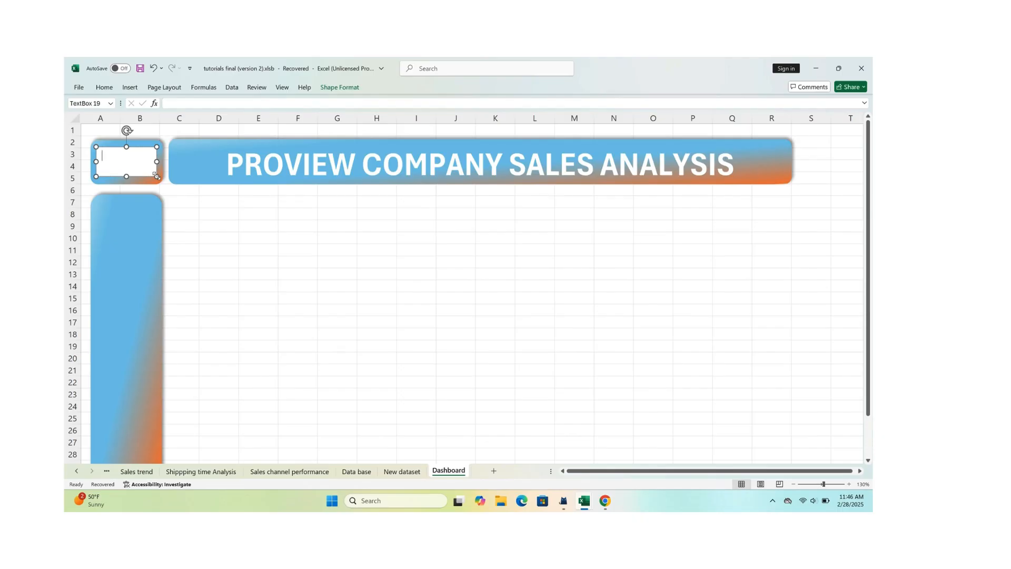
{"action": "left_click", "coordinate": [231, 199]}
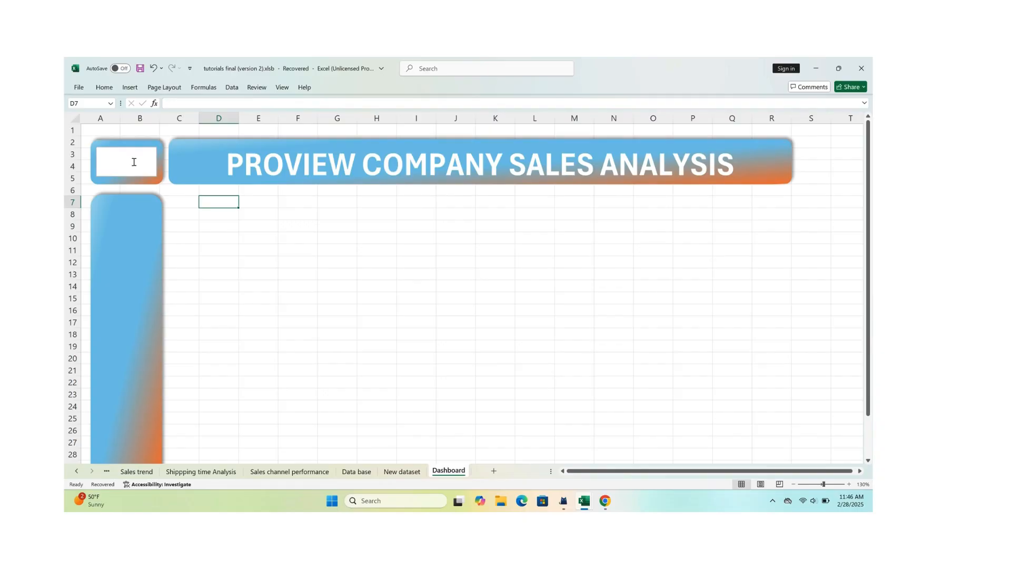
{"action": "left_click", "coordinate": [135, 144]}
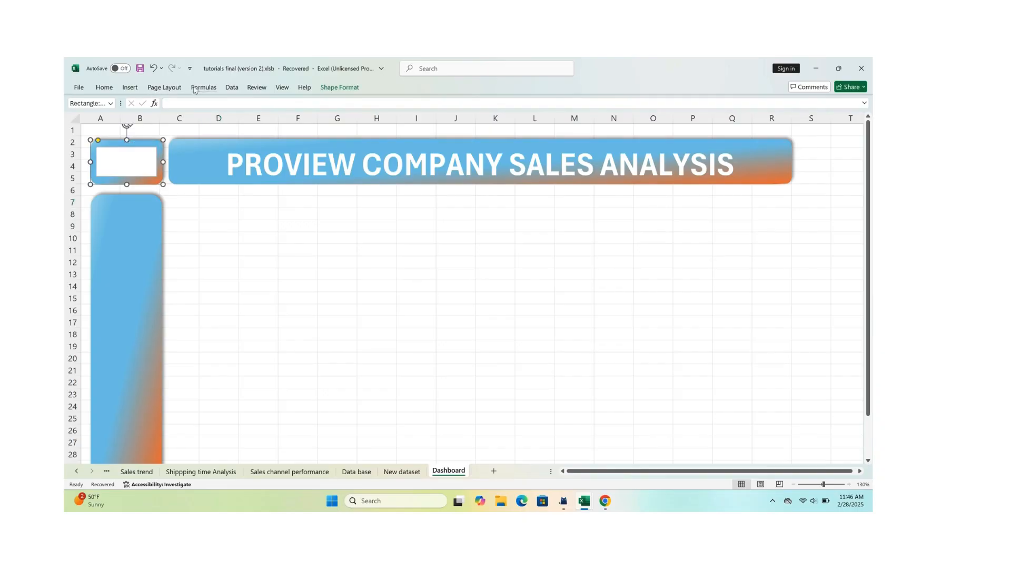
Search the stock icons for "Menu" and insert the bold three-bar menu icon on the Dashboard sheet.
{"action": "left_click", "coordinate": [125, 88]}
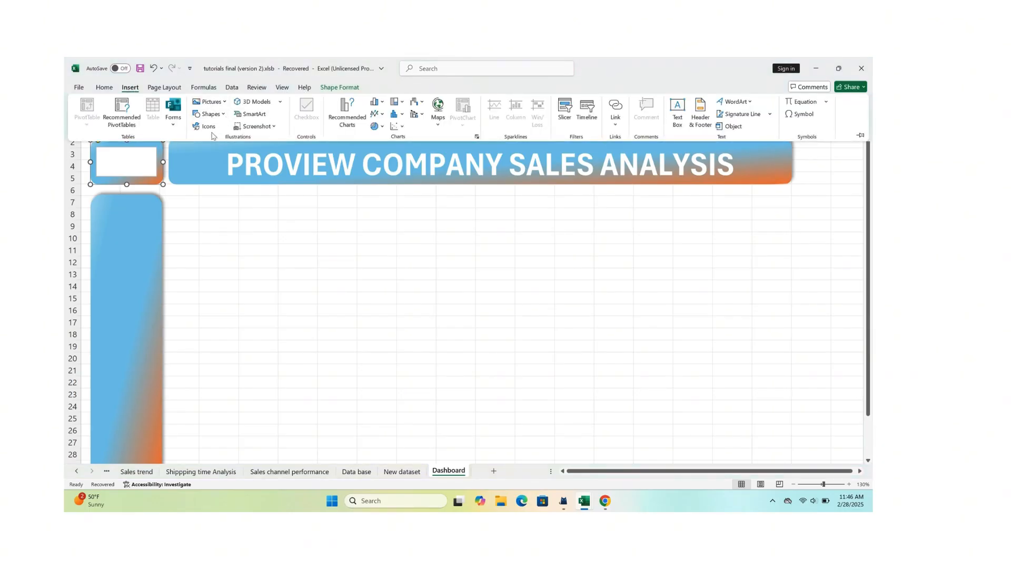
{"action": "left_click", "coordinate": [208, 126]}
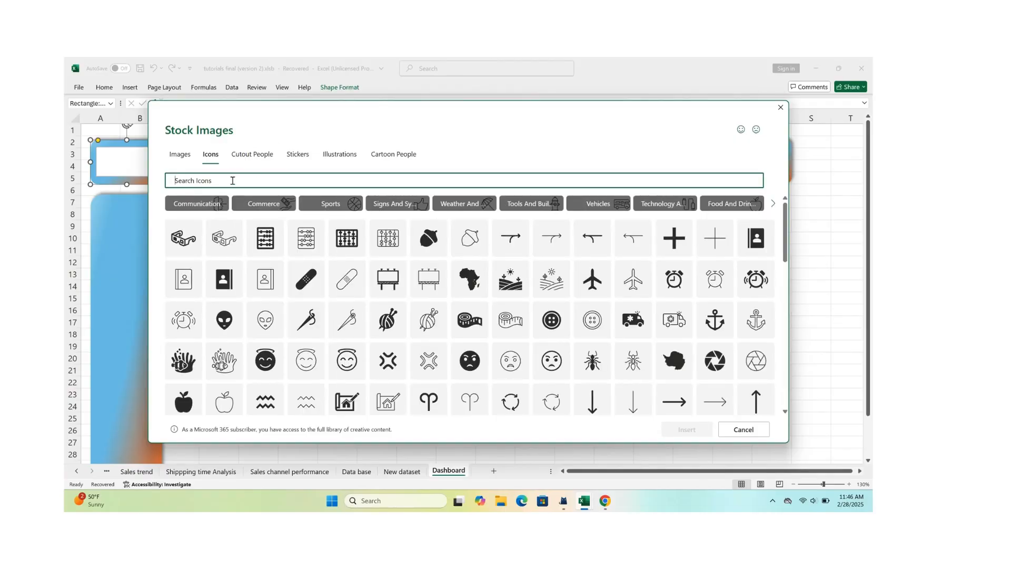
{"action": "type", "text": "Menu"}
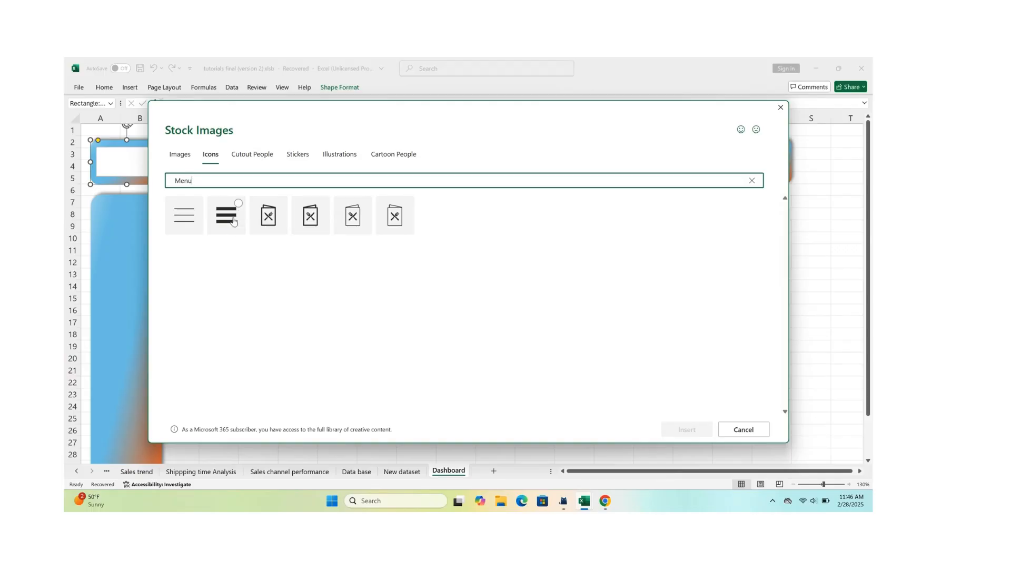
{"action": "left_click", "coordinate": [239, 204]}
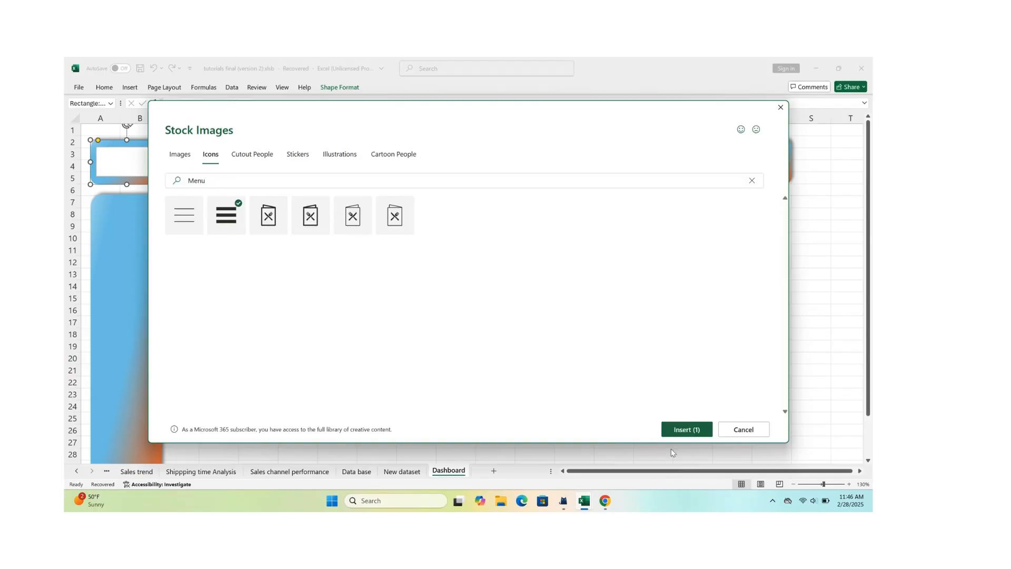
{"action": "left_click", "coordinate": [686, 435]}
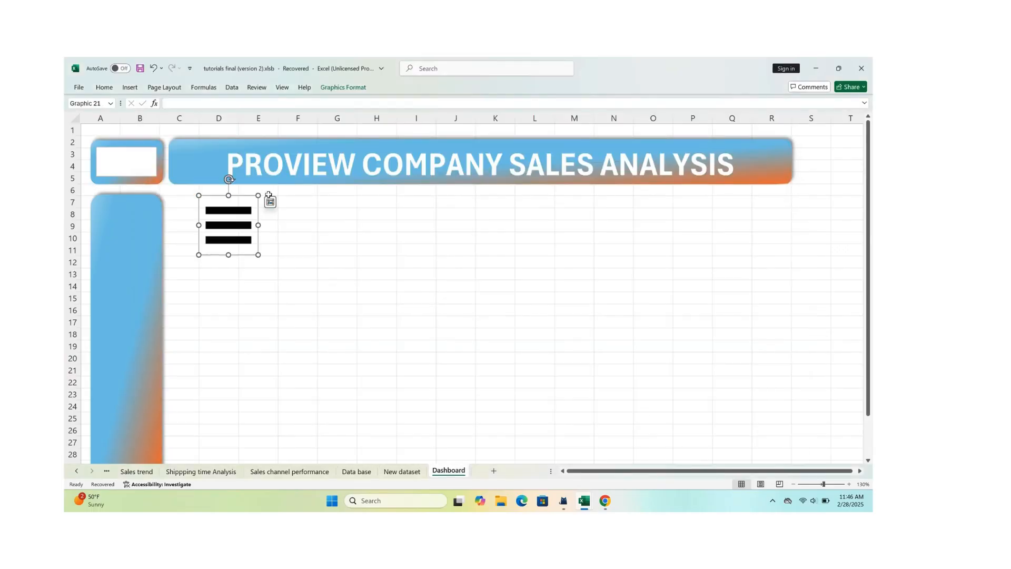
Move the menu icon onto the white text box beside the banner and shrink it to fit at the box's left side.
{"action": "left_click_drag", "start_coordinate": [239, 224], "coordinate": [147, 170]}
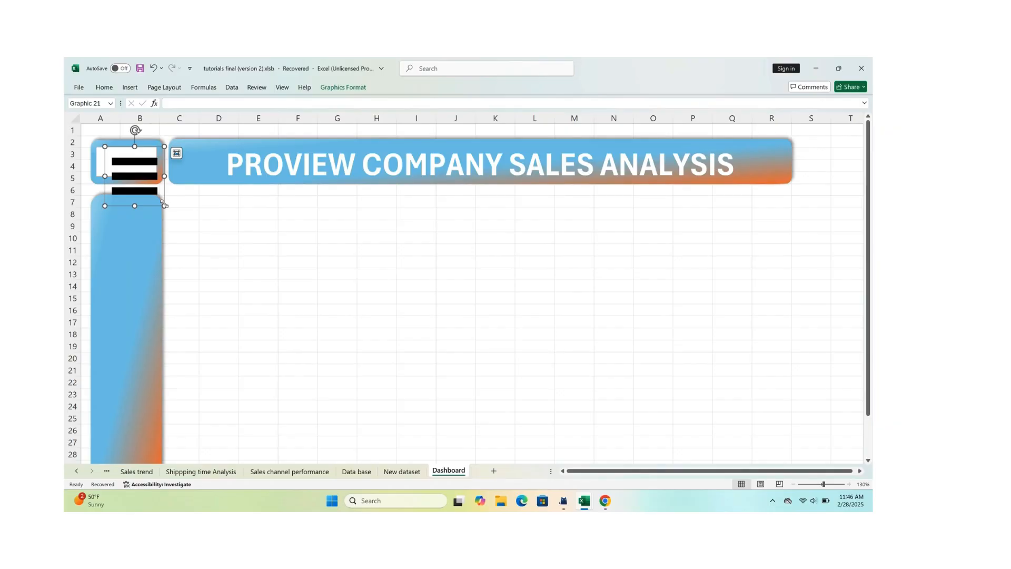
{"action": "left_click_drag", "start_coordinate": [164, 205], "coordinate": [123, 164]}
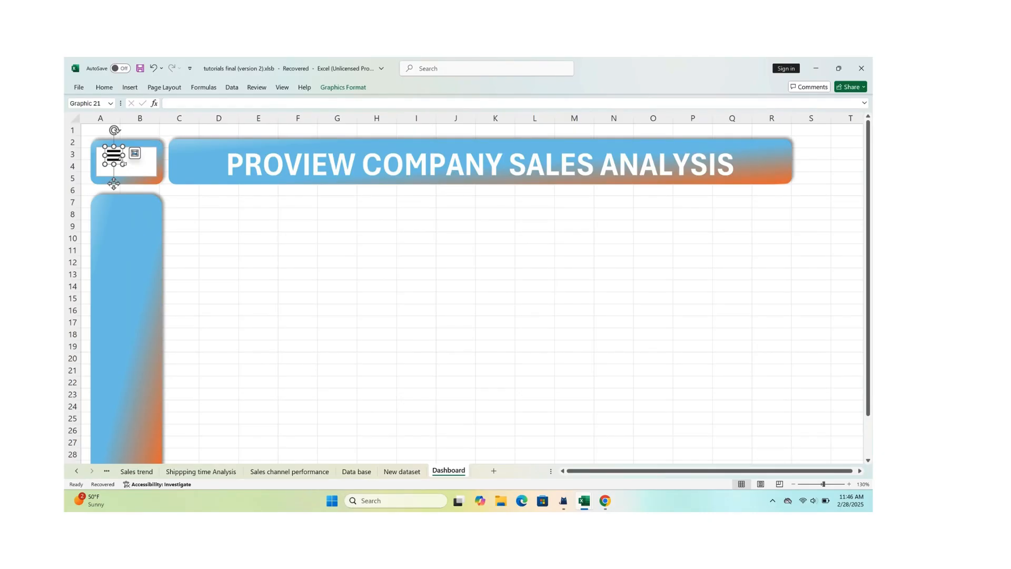
{"action": "left_click", "coordinate": [126, 167]}
{"action": "left_click", "coordinate": [109, 153]}
{"action": "left_click_drag", "start_coordinate": [109, 154], "coordinate": [106, 161]}
Add the text "MENU" to the white box beside the banner, right-aligned at font size 16.
{"action": "left_click", "coordinate": [129, 164]}
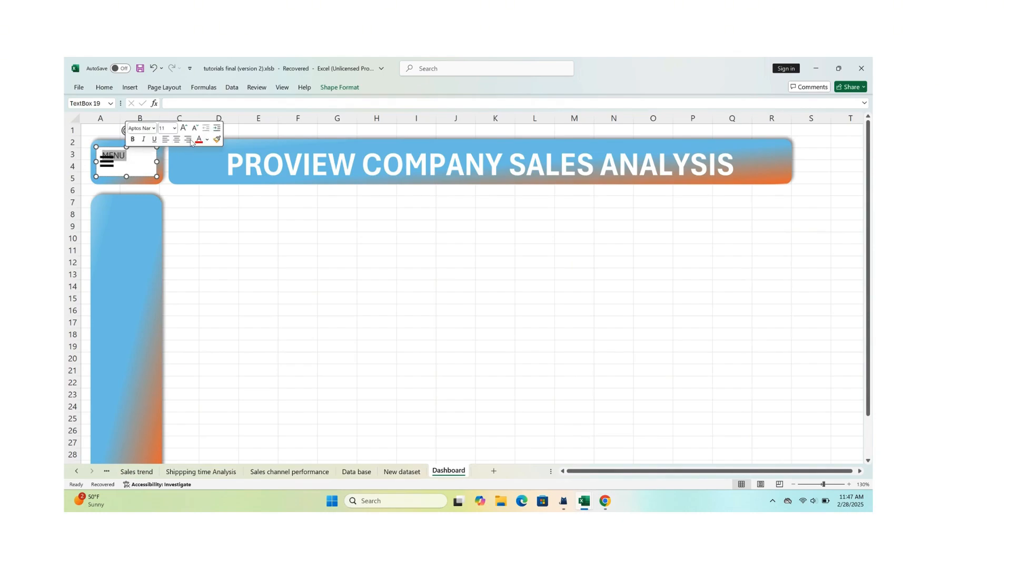
{"action": "left_click", "coordinate": [188, 139]}
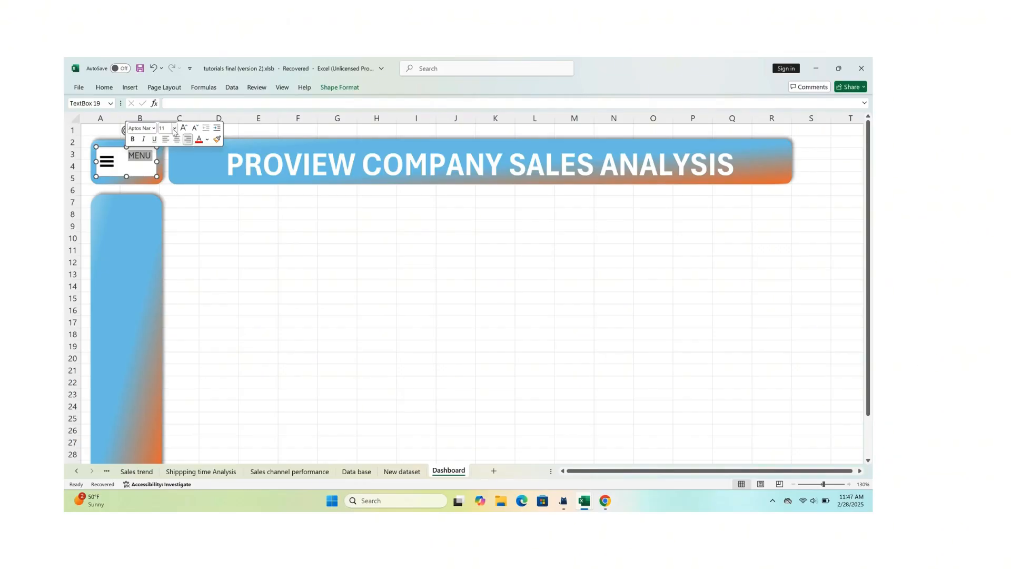
{"action": "left_click", "coordinate": [174, 129]}
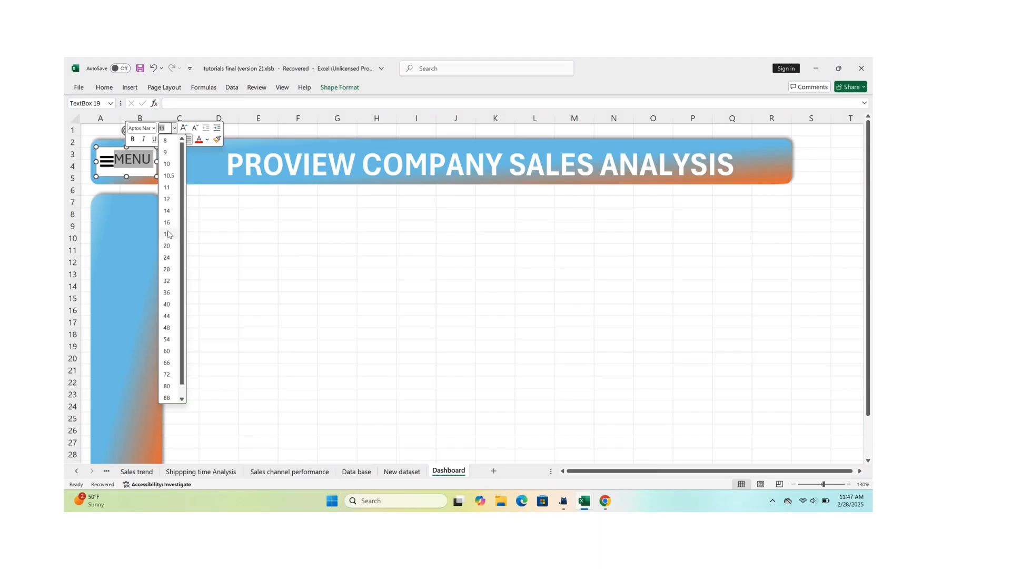
{"action": "left_click", "coordinate": [167, 223]}
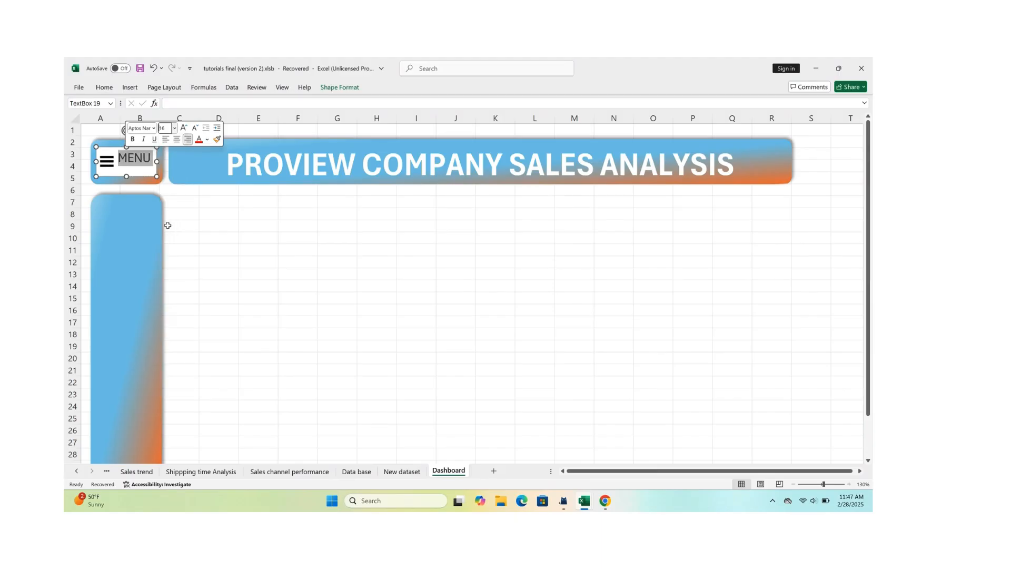
{"action": "left_click", "coordinate": [178, 216]}
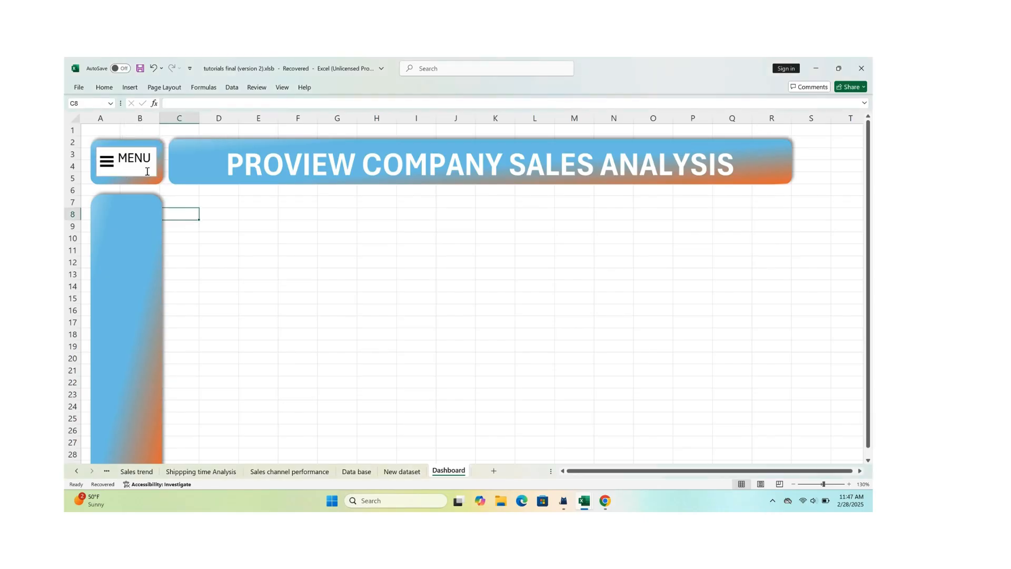
{"action": "left_click", "coordinate": [111, 162]}
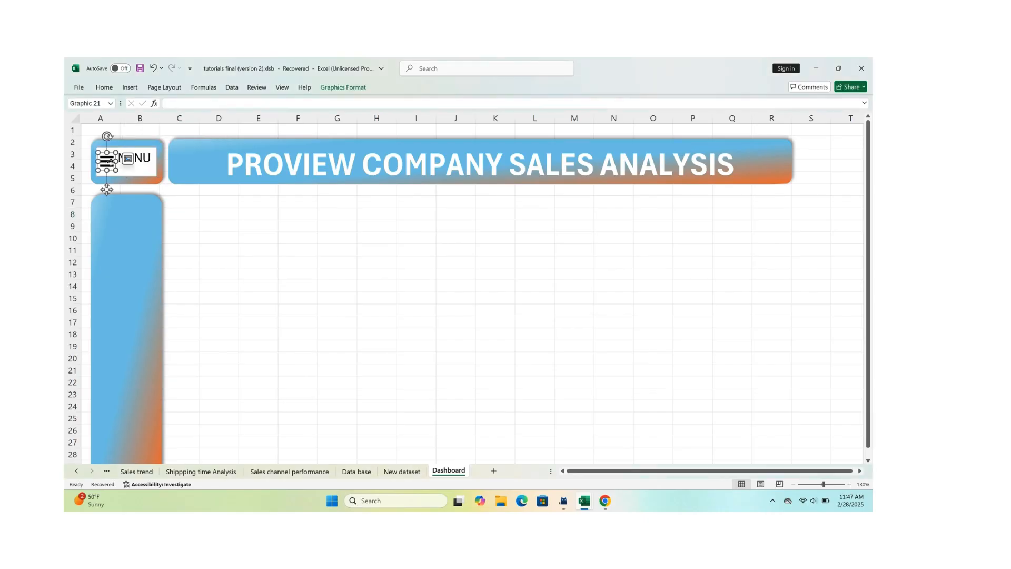
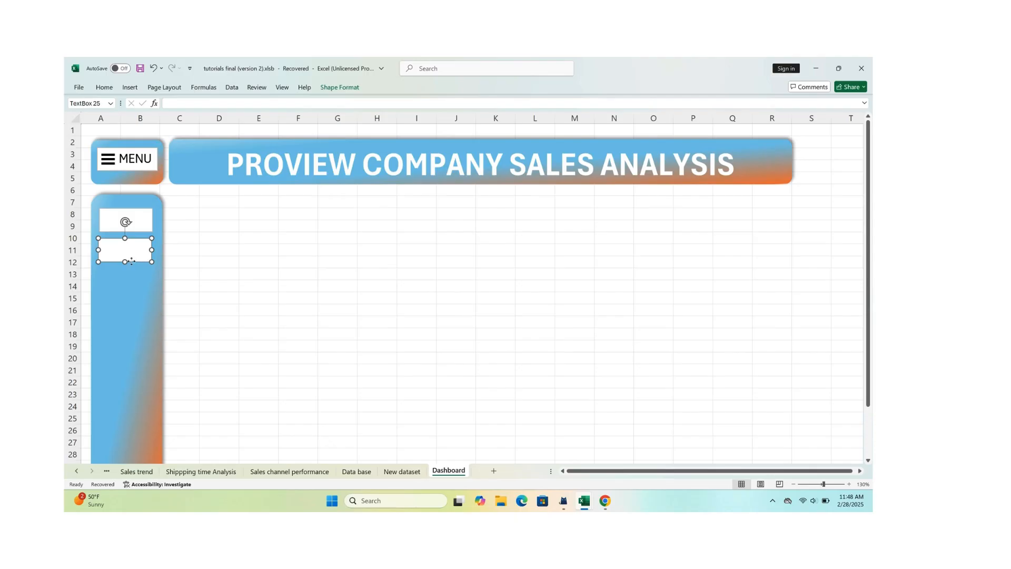
Duplicate the small white text box down the length of the sidebar rectangle to make nine stacked boxes.
{"action": "left_click_drag", "start_coordinate": [132, 265], "coordinate": [133, 392]}
{"action": "mouse_move", "coordinate": [133, 392]}
{"action": "left_mouse_down"}
{"action": "mouse_move", "coordinate": [132, 456]}
{"action": "mouse_move", "coordinate": [122, 384]}
{"action": "mouse_move", "coordinate": [130, 387]}
{"action": "left_mouse_up"}
{"action": "scroll", "coordinate": [161, 278], "scroll_direction": "up", "scroll_amount": 1}
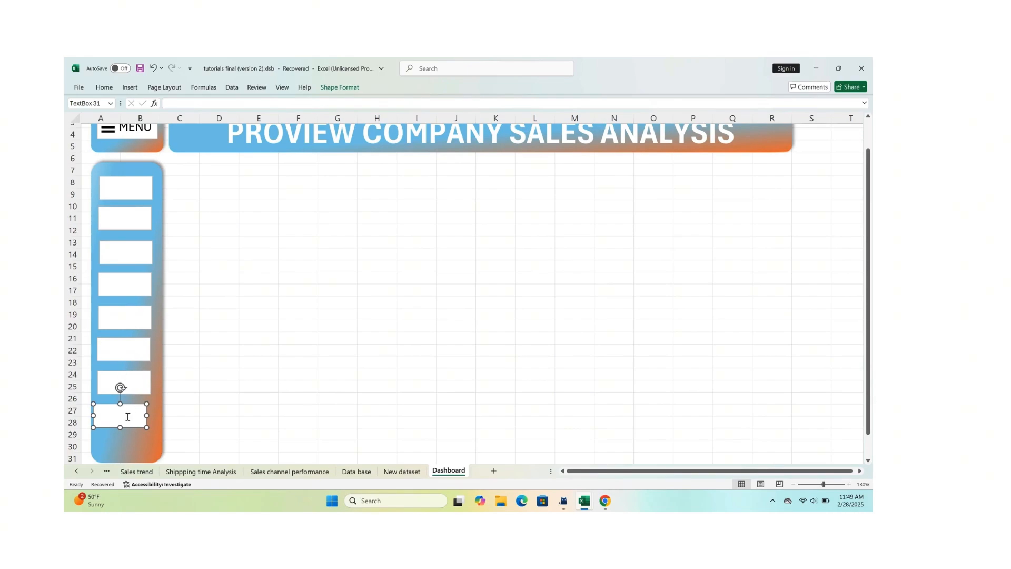
{"action": "left_click_drag", "start_coordinate": [125, 428], "coordinate": [131, 460]}
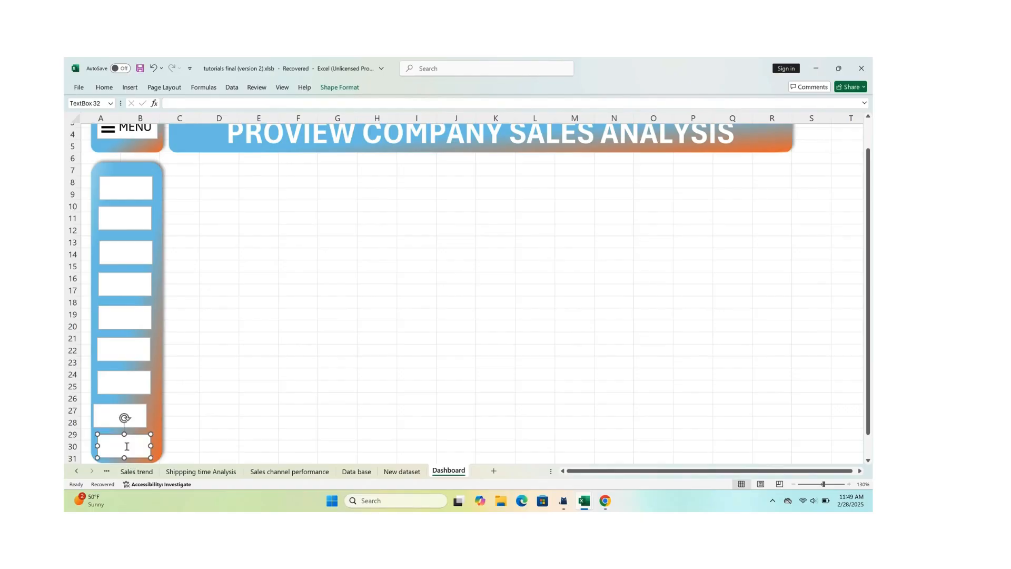
Align all nine white sidebar text boxes with one another by their horizontal centers.
{"action": "left_click", "coordinate": [120, 191]}
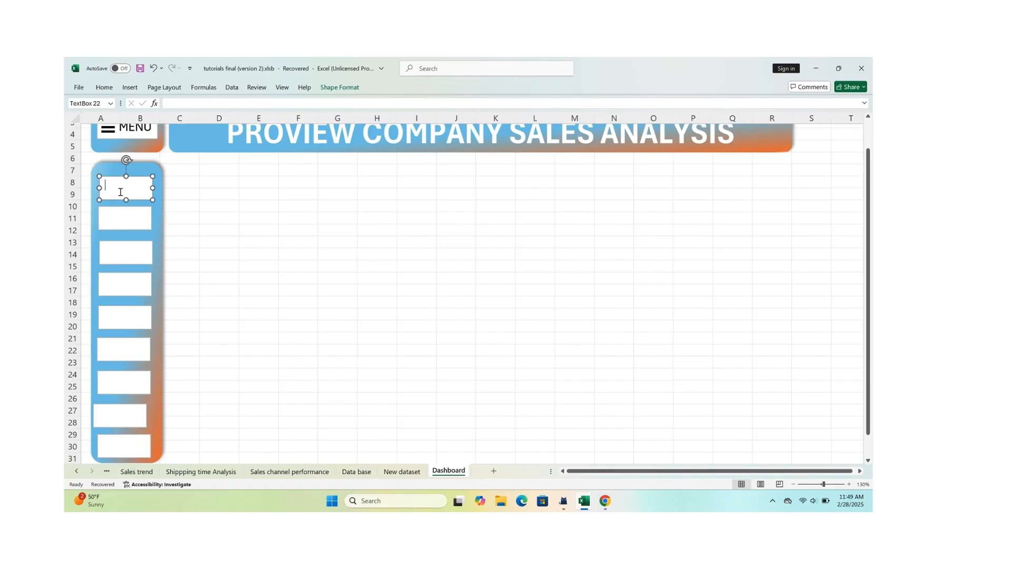
{"action": "left_click", "coordinate": [132, 230]}
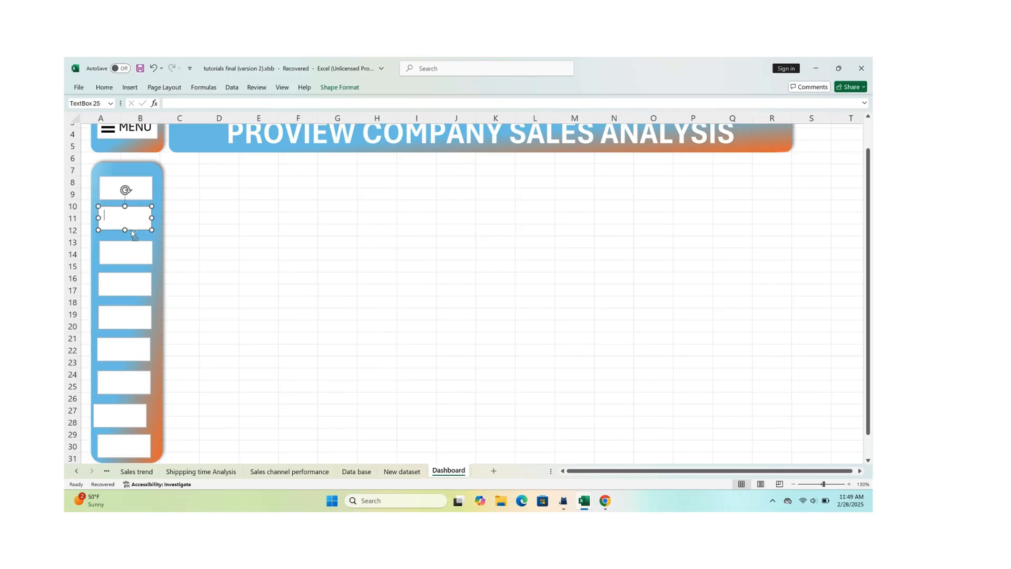
{"action": "left_click", "coordinate": [143, 192]}
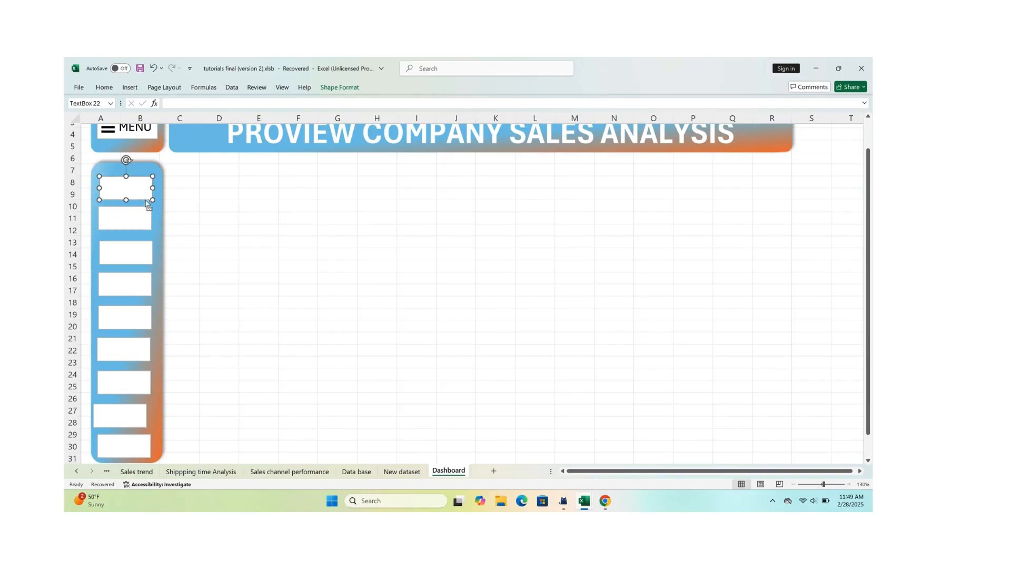
{"action": "left_click", "coordinate": [141, 228], "text": "shift"}
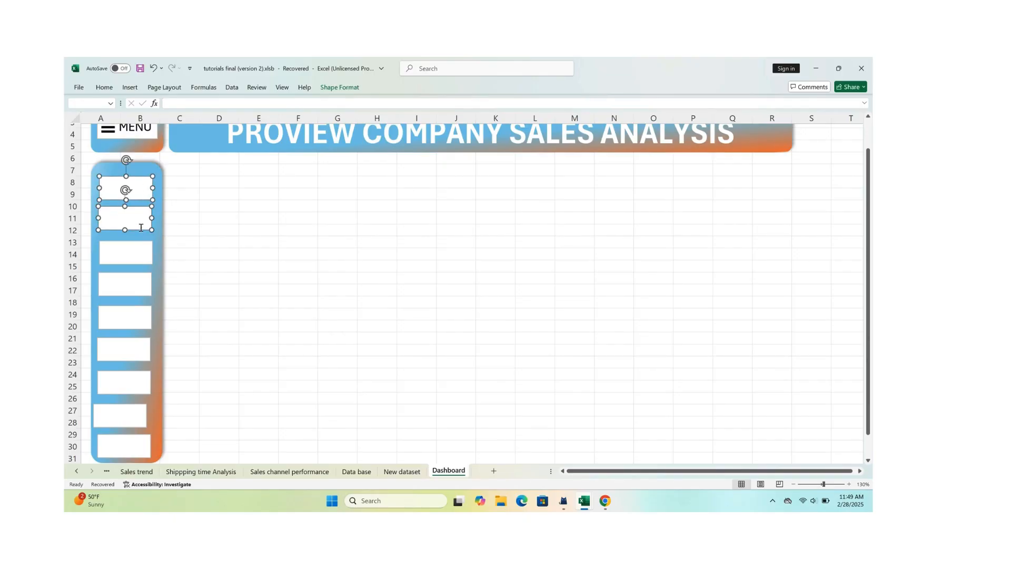
{"action": "left_click", "coordinate": [138, 256], "text": "ctrl"}
{"action": "left_click", "coordinate": [131, 293], "text": "ctrl"}
{"action": "left_click_drag", "start_coordinate": [121, 323], "coordinate": [119, 348]}
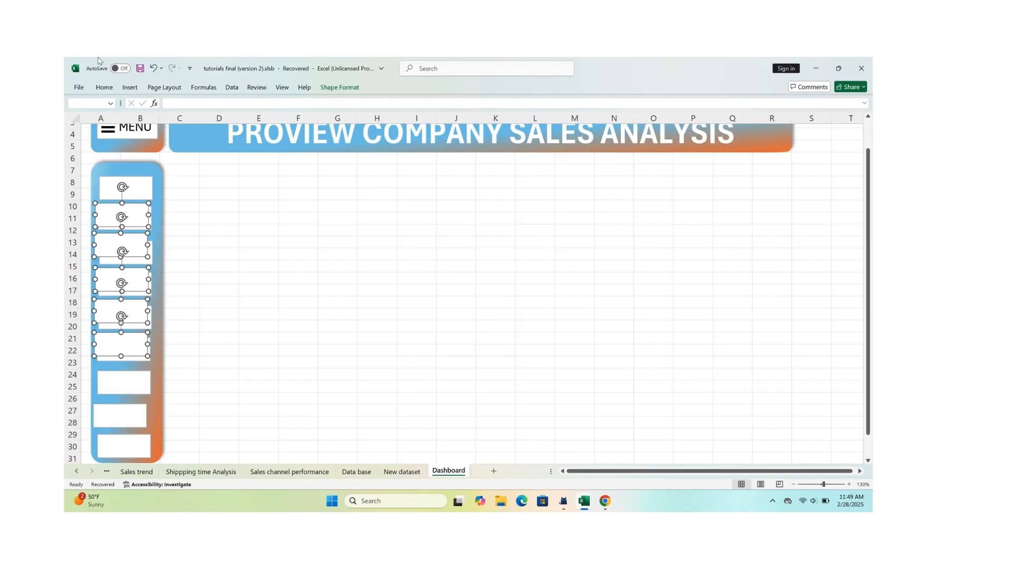
{"action": "left_click", "coordinate": [153, 68]}
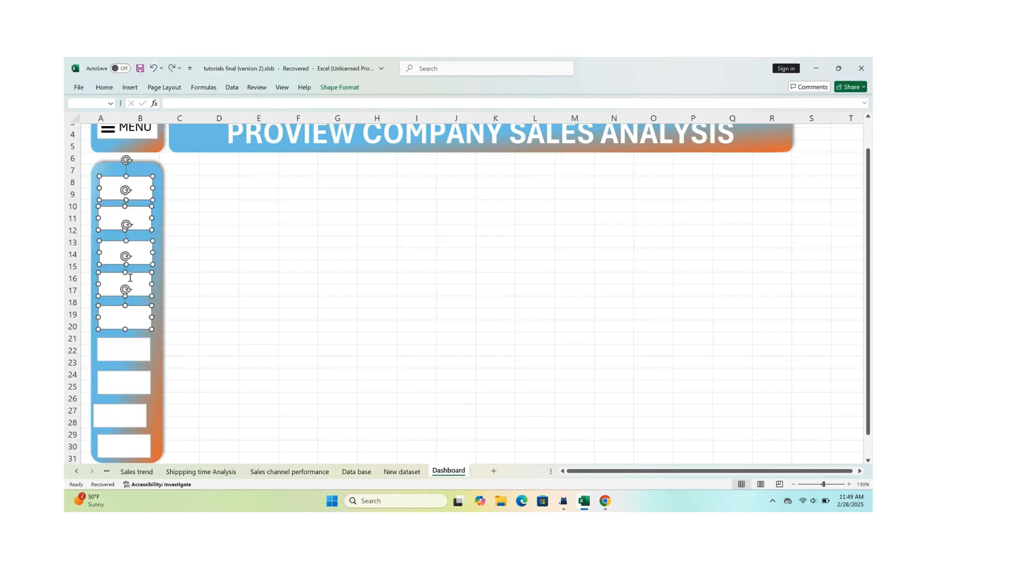
{"action": "left_click", "coordinate": [126, 347], "text": "ctrl"}
{"action": "left_click", "coordinate": [122, 386], "text": "ctrl"}
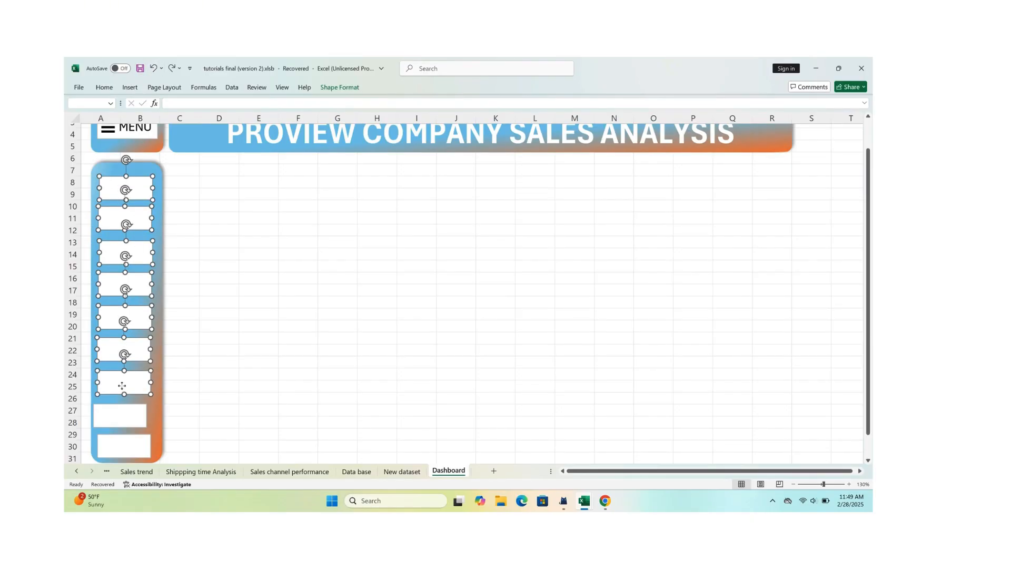
{"action": "left_click", "coordinate": [121, 416], "text": "ctrl"}
{"action": "left_click", "coordinate": [123, 446], "text": "ctrl"}
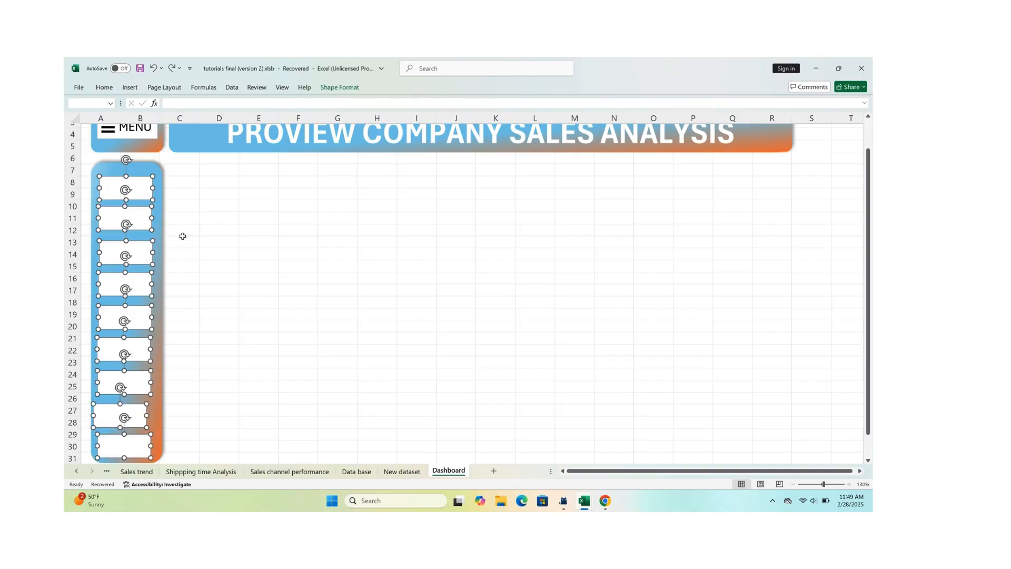
{"action": "scroll", "coordinate": [183, 236], "scroll_direction": "up", "scroll_amount": 1}
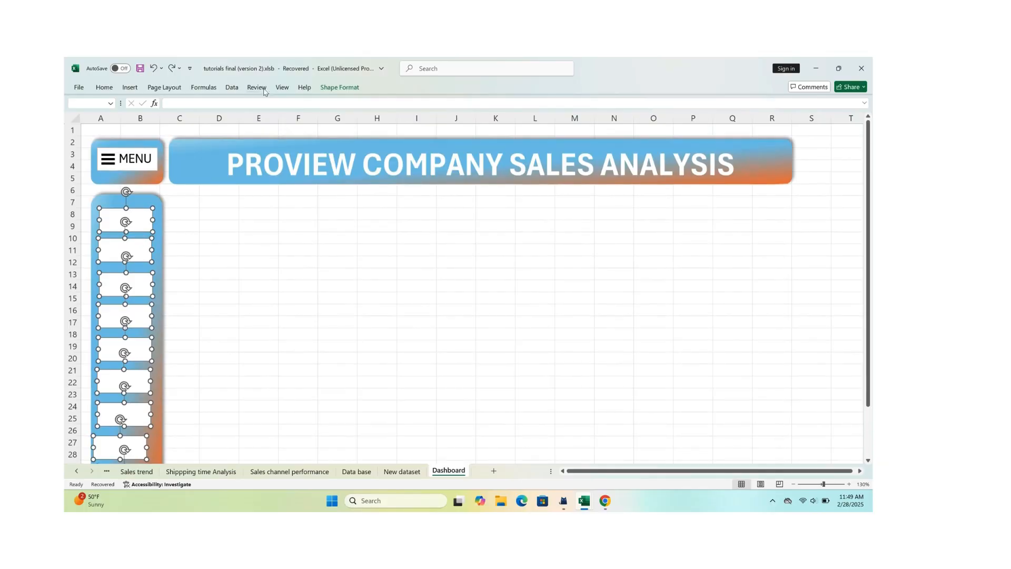
{"action": "left_click", "coordinate": [344, 88]}
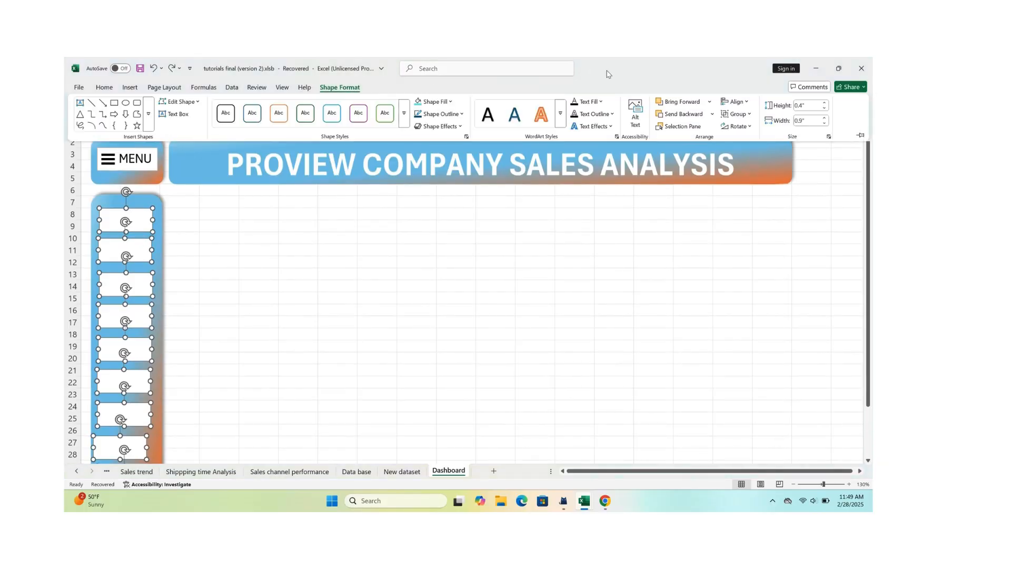
{"action": "left_click", "coordinate": [735, 101]}
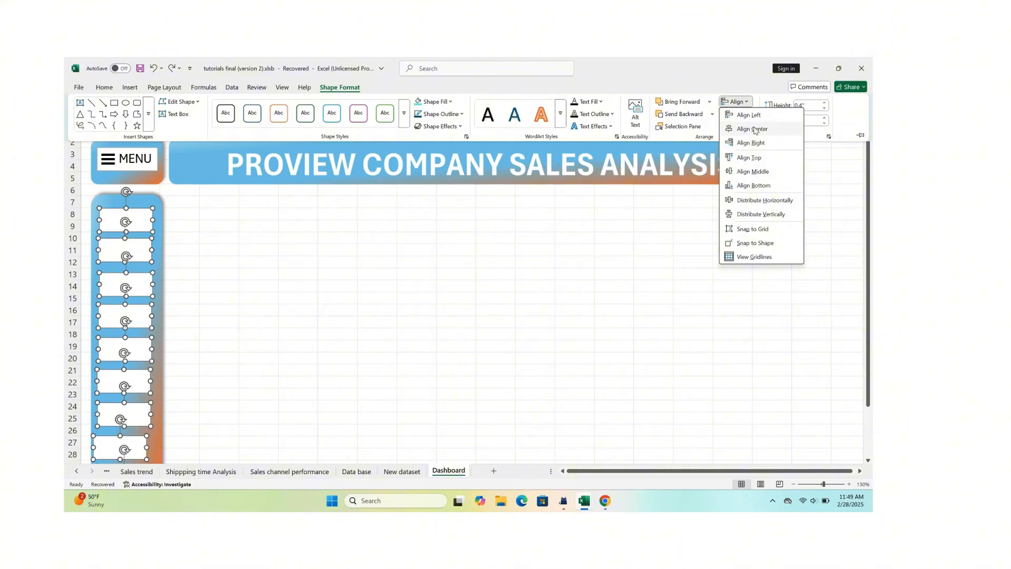
{"action": "left_click", "coordinate": [753, 129]}
{"action": "left_click", "coordinate": [750, 127]}
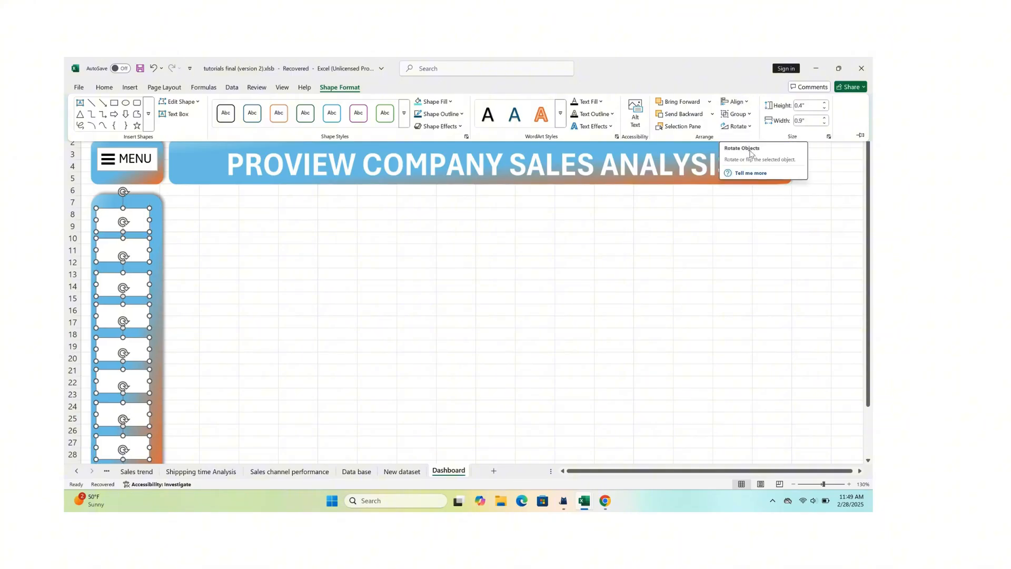
Distribute the nine white sidebar text boxes vertically at even spacing and deselect them.
{"action": "left_click", "coordinate": [747, 102]}
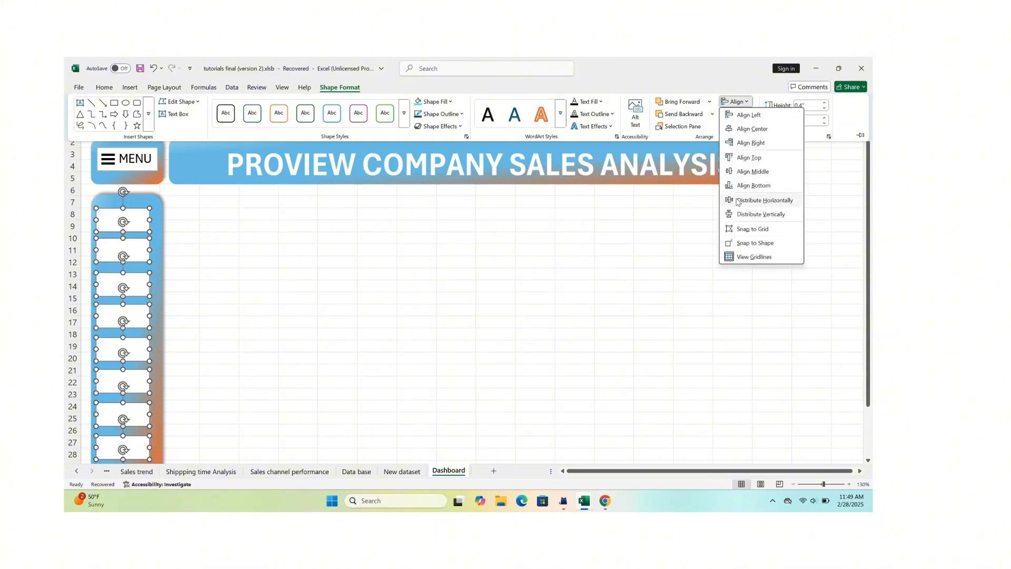
{"action": "left_click", "coordinate": [777, 215]}
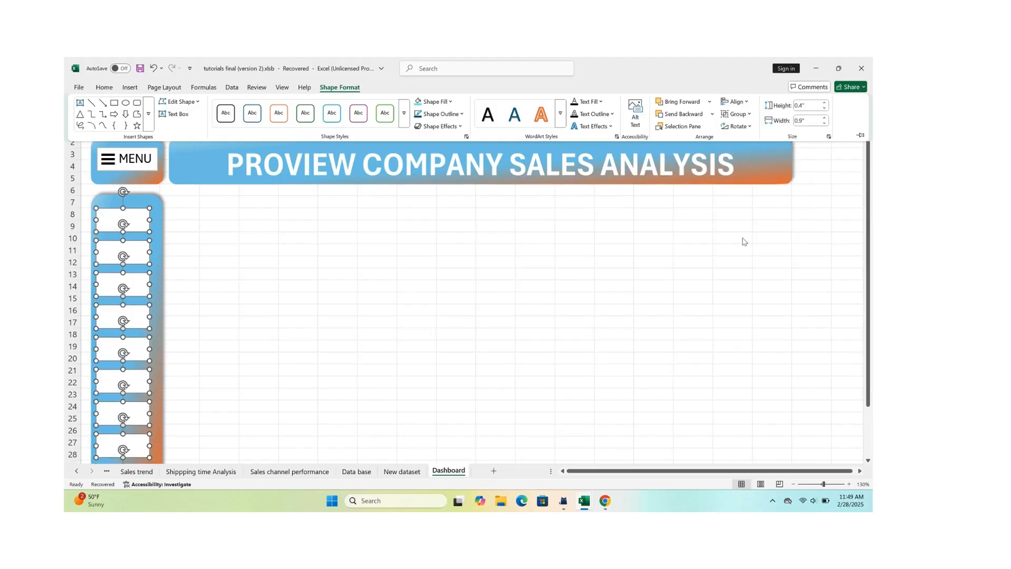
{"action": "scroll", "coordinate": [357, 321], "scroll_direction": "down", "scroll_amount": 4}
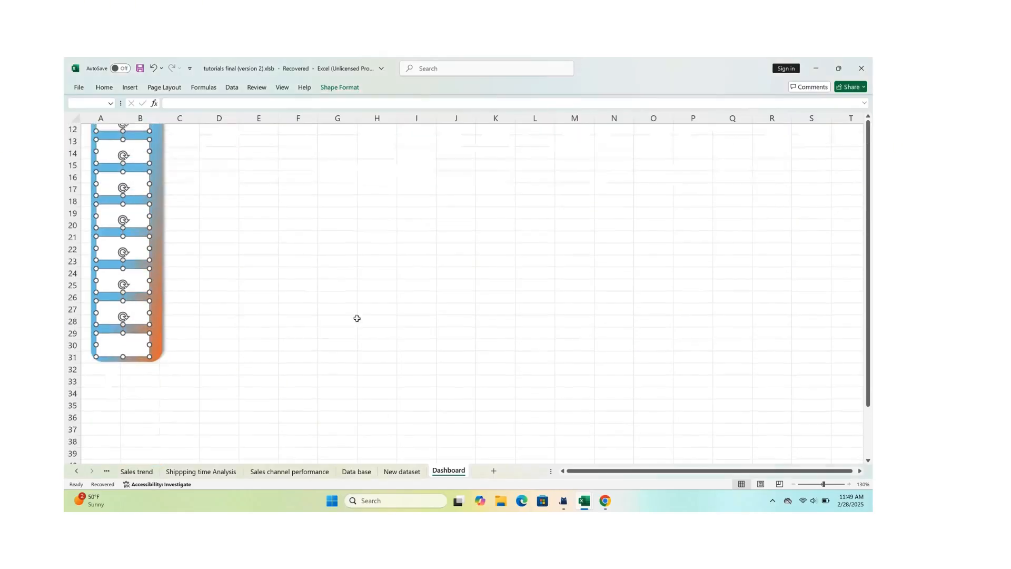
{"action": "scroll", "coordinate": [318, 312], "scroll_direction": "up", "scroll_amount": 2}
{"action": "left_click", "coordinate": [213, 301]}
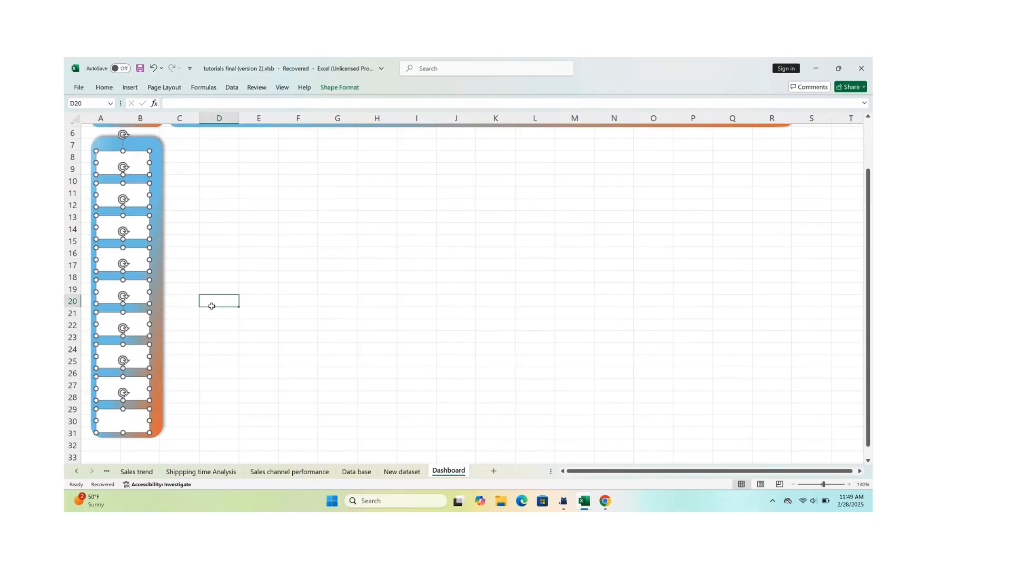
{"action": "scroll", "coordinate": [157, 193], "scroll_direction": "up", "scroll_amount": 2}
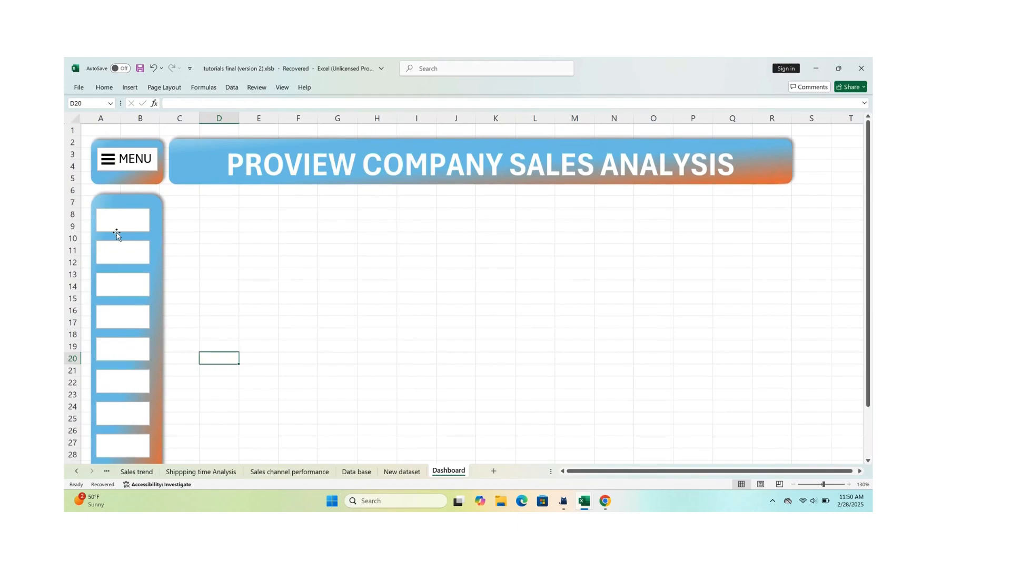
{"action": "scroll", "coordinate": [119, 242], "scroll_direction": "down", "scroll_amount": 2}
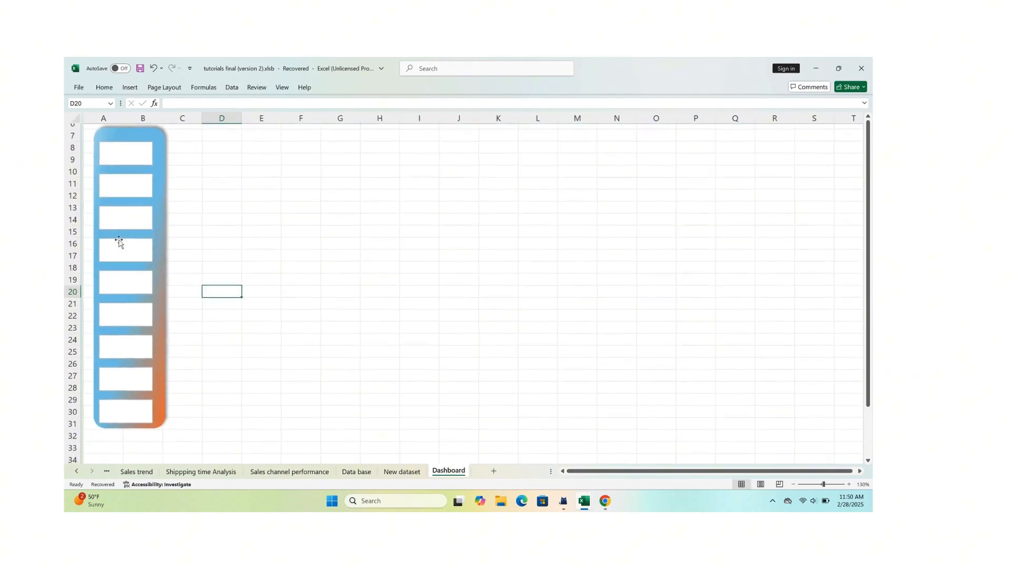
{"action": "scroll", "coordinate": [119, 242], "scroll_direction": "up", "scroll_amount": 2}
{"action": "scroll", "coordinate": [119, 241], "scroll_direction": "down", "scroll_amount": 1}
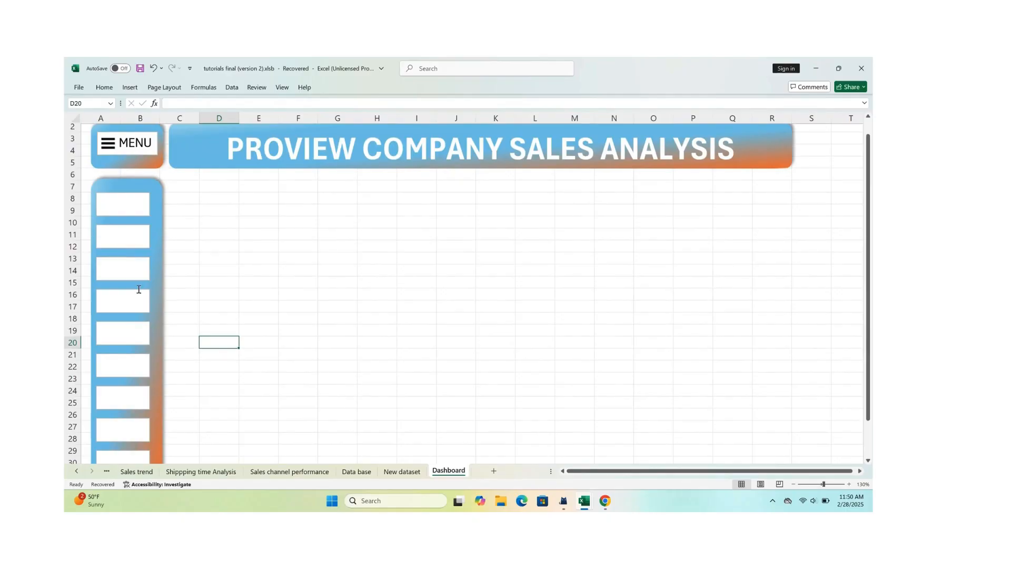
Label the topmost white sidebar text box "TOTAL SALES PER PRODUCT".
{"action": "scroll", "coordinate": [140, 288], "scroll_direction": "down", "scroll_amount": 2}
{"action": "scroll", "coordinate": [126, 231], "scroll_direction": "up", "scroll_amount": 3}
{"action": "scroll", "coordinate": [123, 226], "scroll_direction": "down", "scroll_amount": 1}
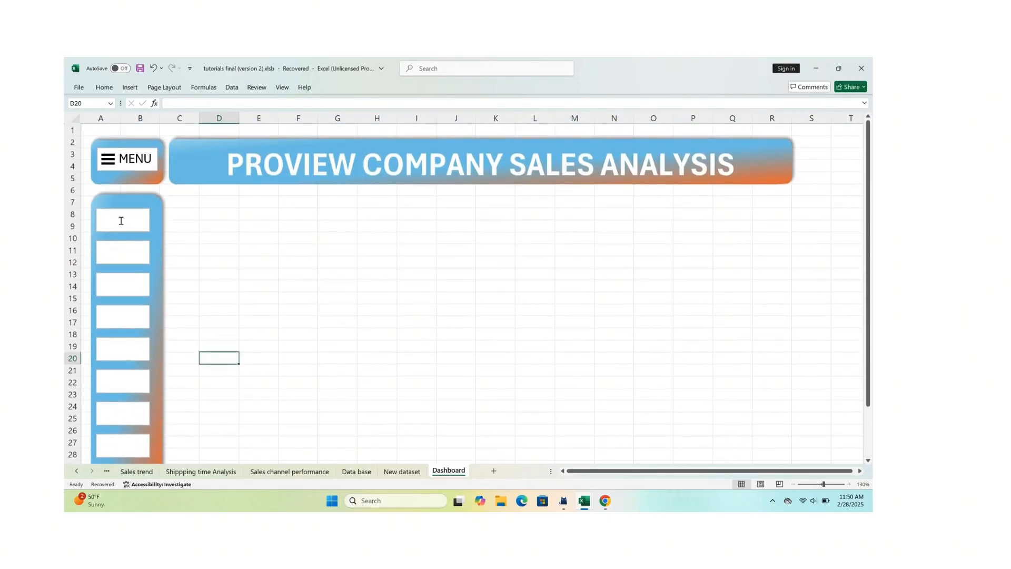
{"action": "left_click", "coordinate": [121, 221]}
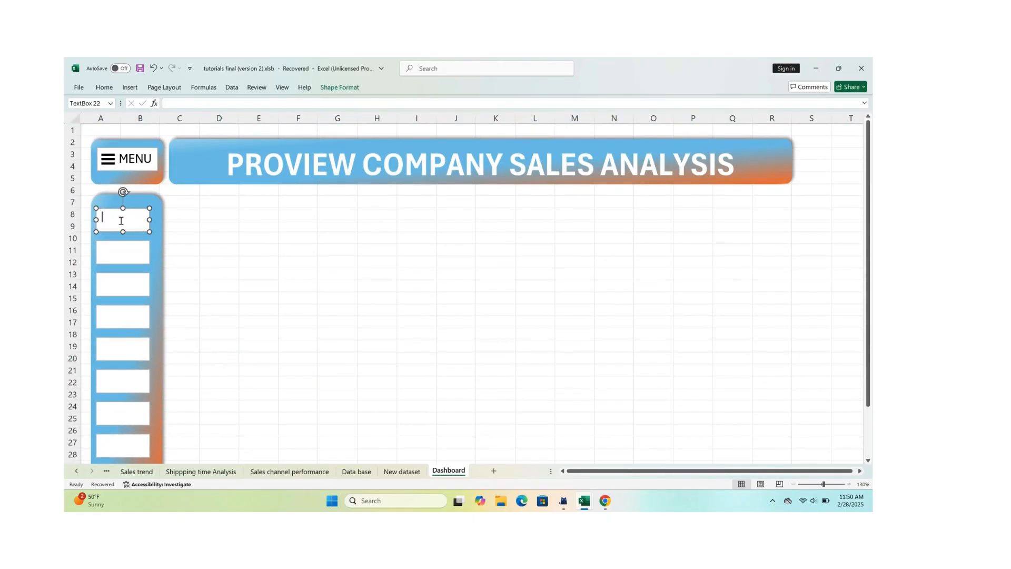
{"action": "left_click", "coordinate": [121, 221]}
{"action": "type", "text": "TOTAL SALES PER PRODUCT"}
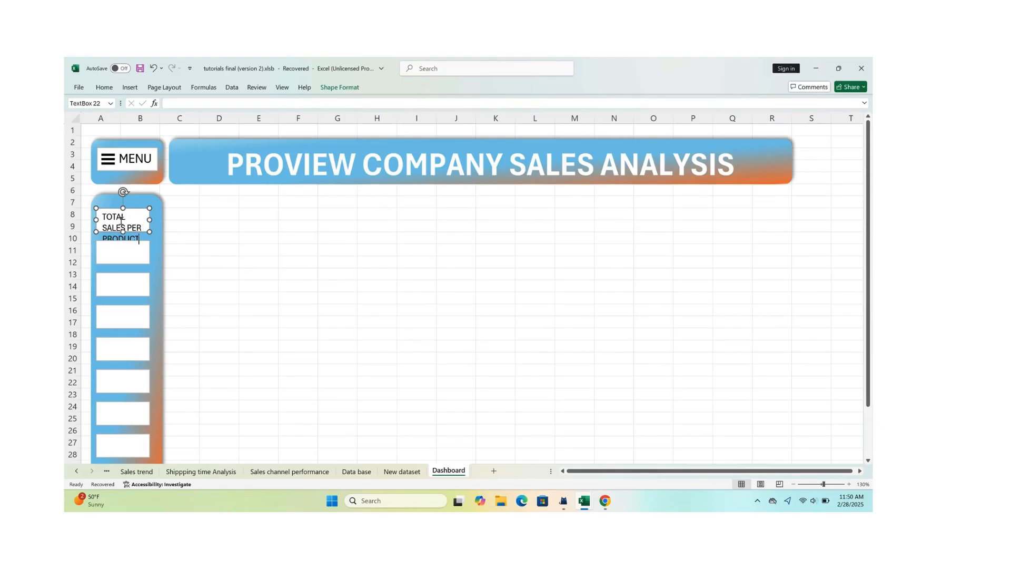
Shrink the "TOTAL SALES PER PRODUCT" text to font size 8 so it fits its sidebar box.
{"action": "left_click", "coordinate": [105, 89]}
{"action": "left_click", "coordinate": [229, 105]}
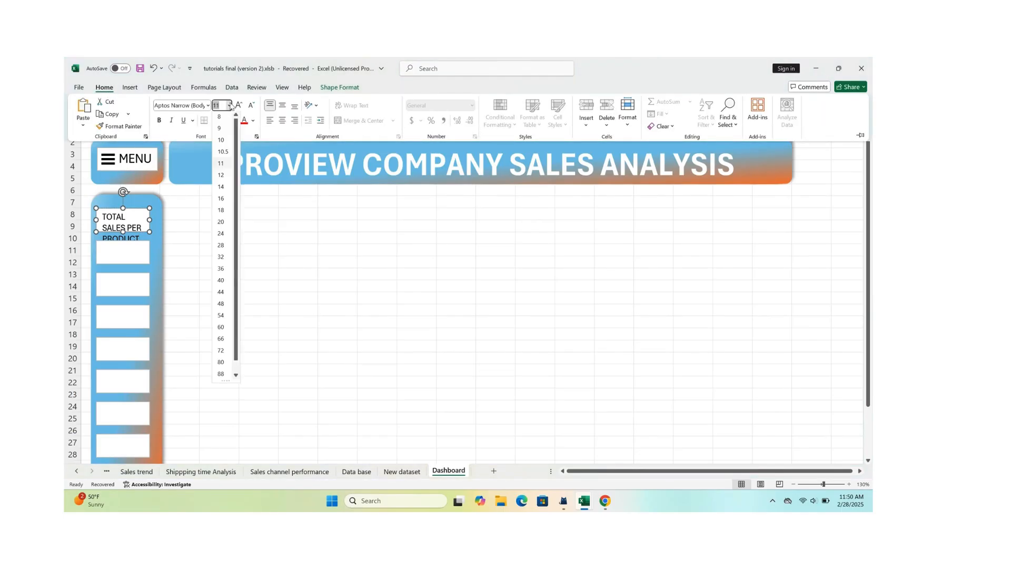
{"action": "left_click", "coordinate": [223, 152]}
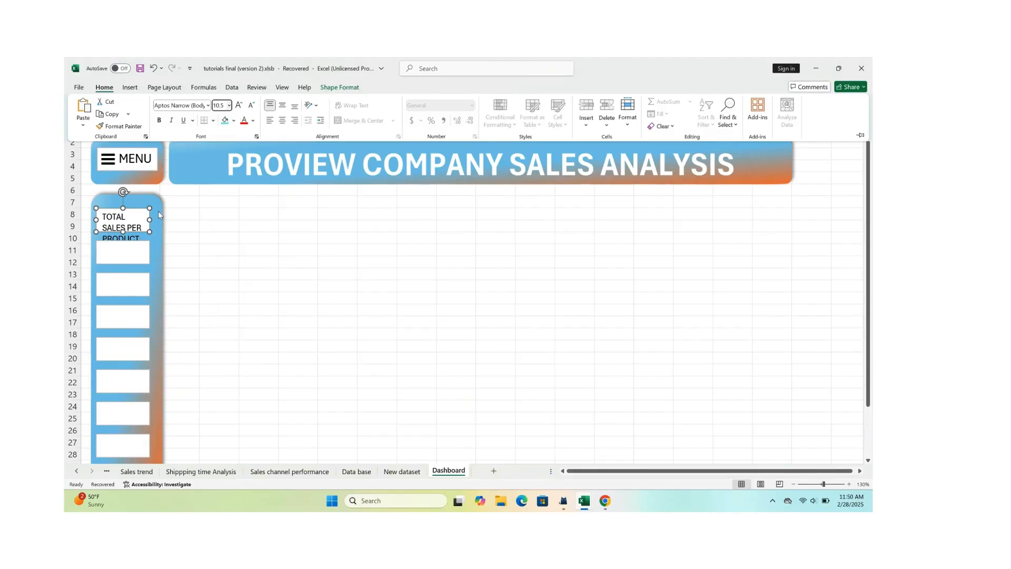
{"action": "left_click", "coordinate": [128, 240]}
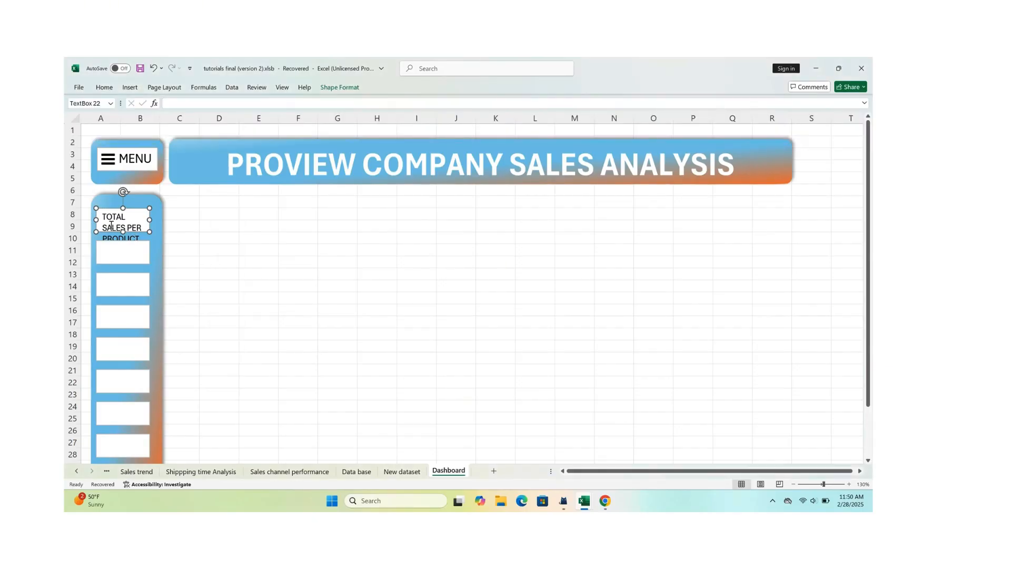
{"action": "left_click_drag", "start_coordinate": [104, 217], "coordinate": [138, 239]}
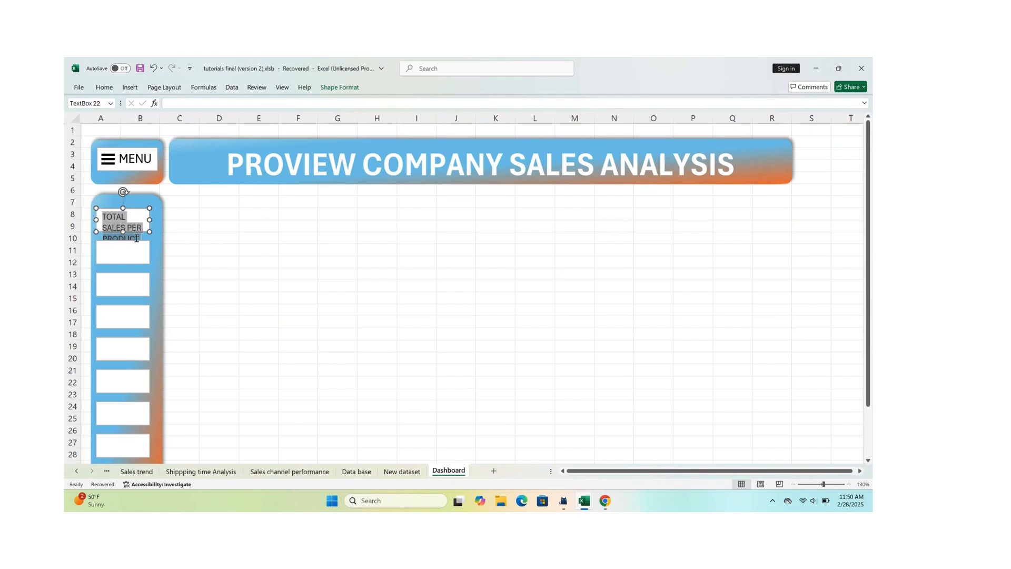
{"action": "left_click", "coordinate": [184, 211]}
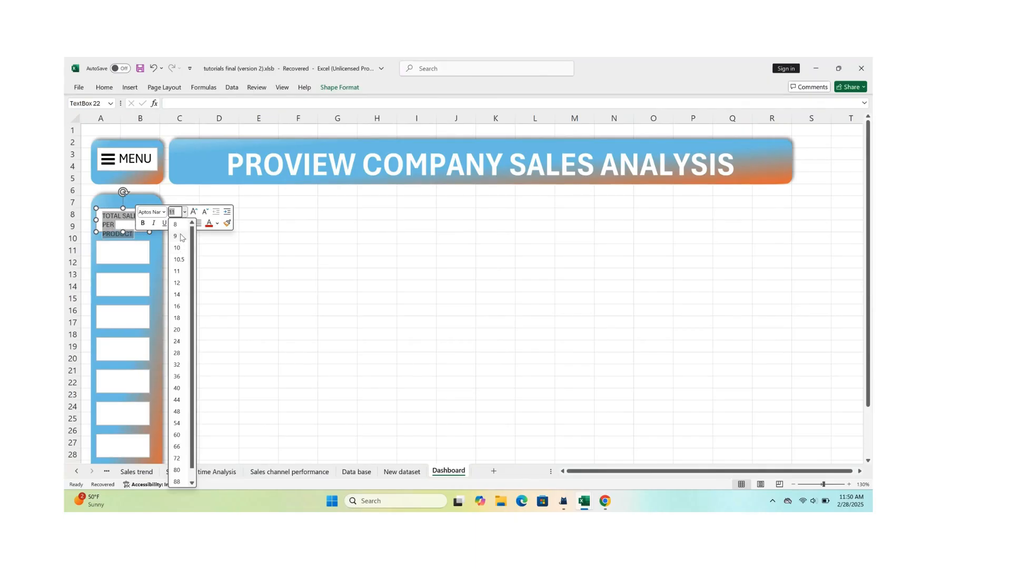
{"action": "left_click", "coordinate": [180, 226]}
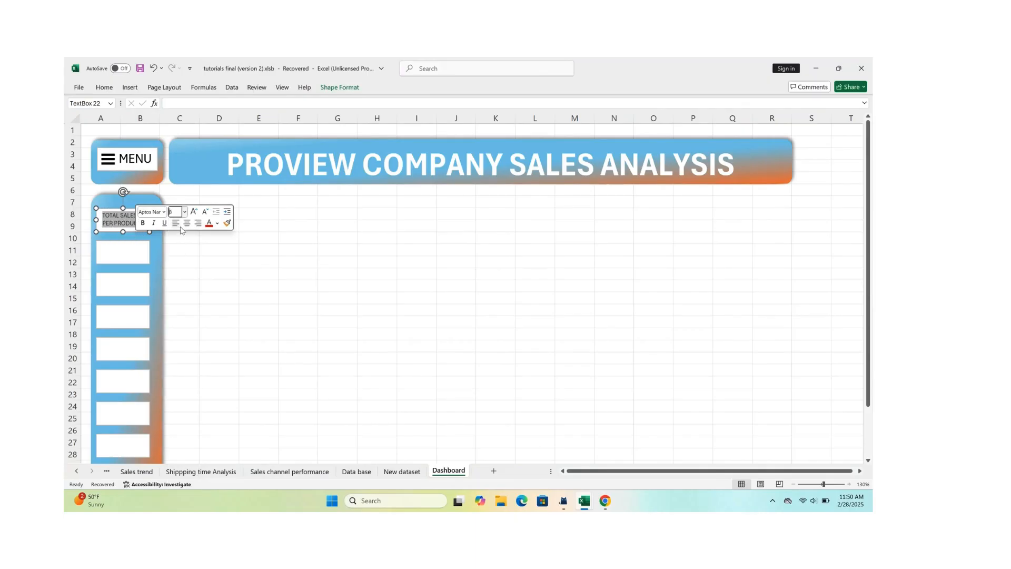
{"action": "left_click", "coordinate": [152, 254]}
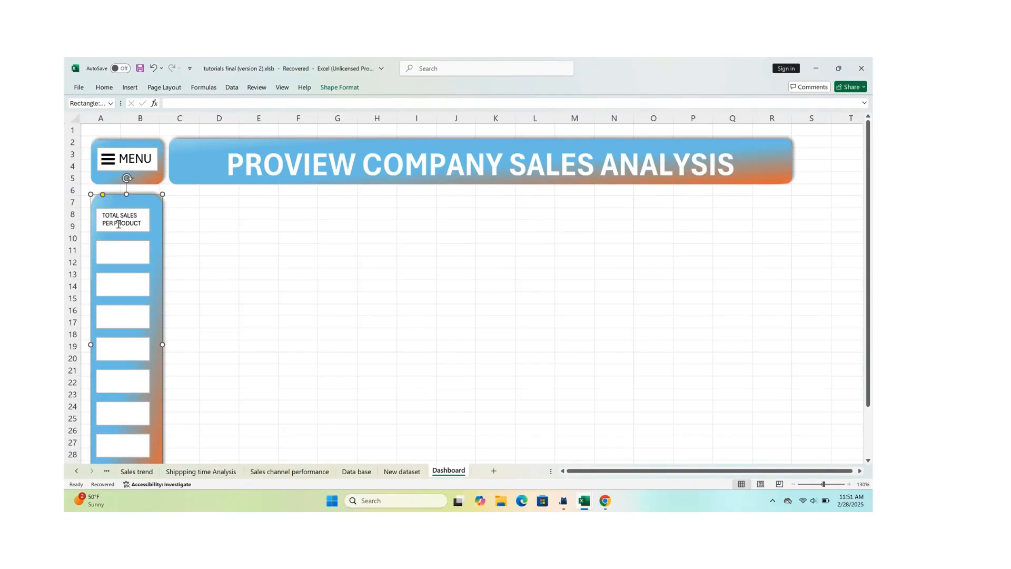
{"action": "left_click", "coordinate": [114, 260]}
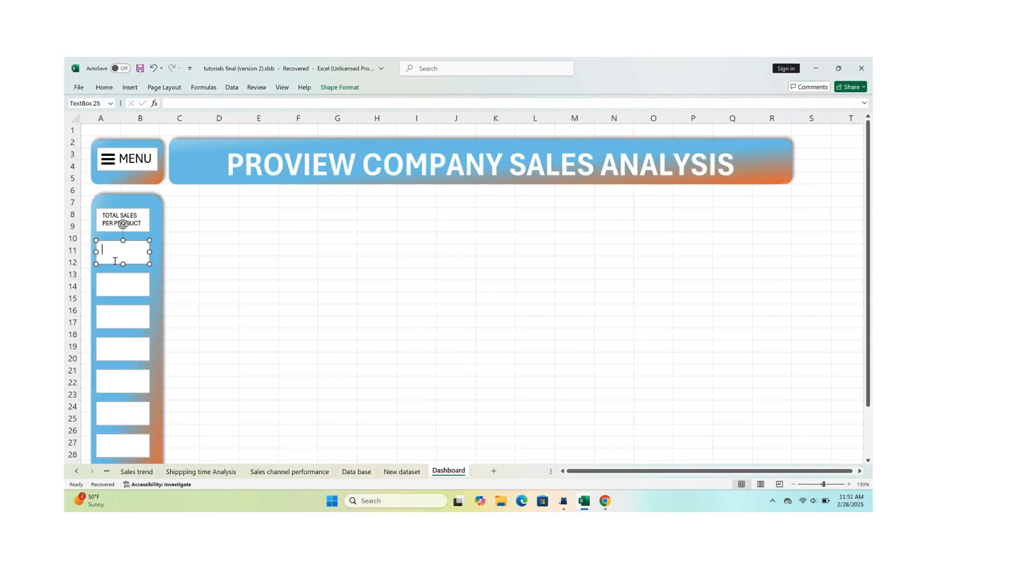
{"action": "left_click", "coordinate": [118, 289]}
{"action": "left_click", "coordinate": [117, 320]}
{"action": "left_click", "coordinate": [122, 345]}
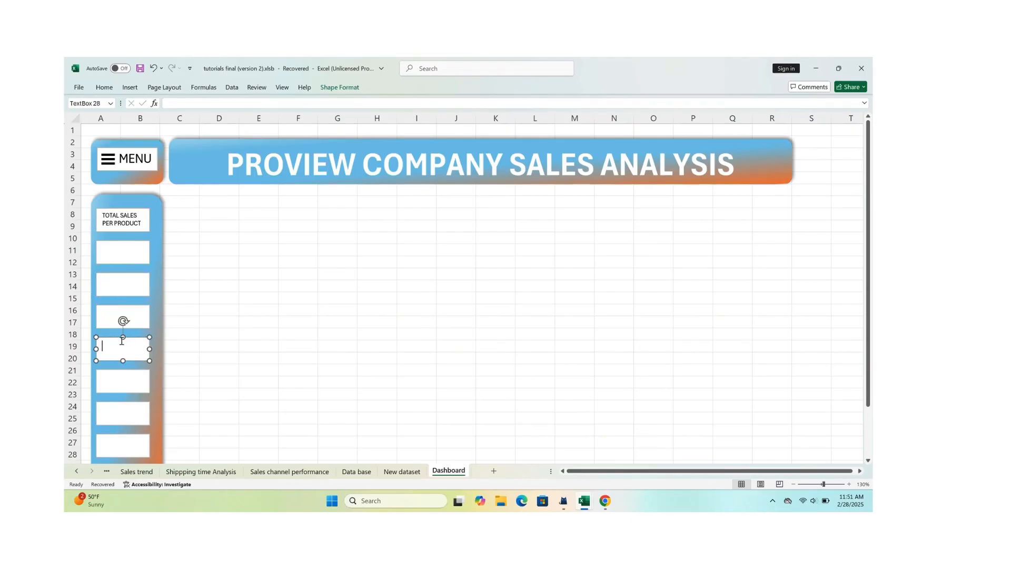
{"action": "left_click", "coordinate": [114, 253]}
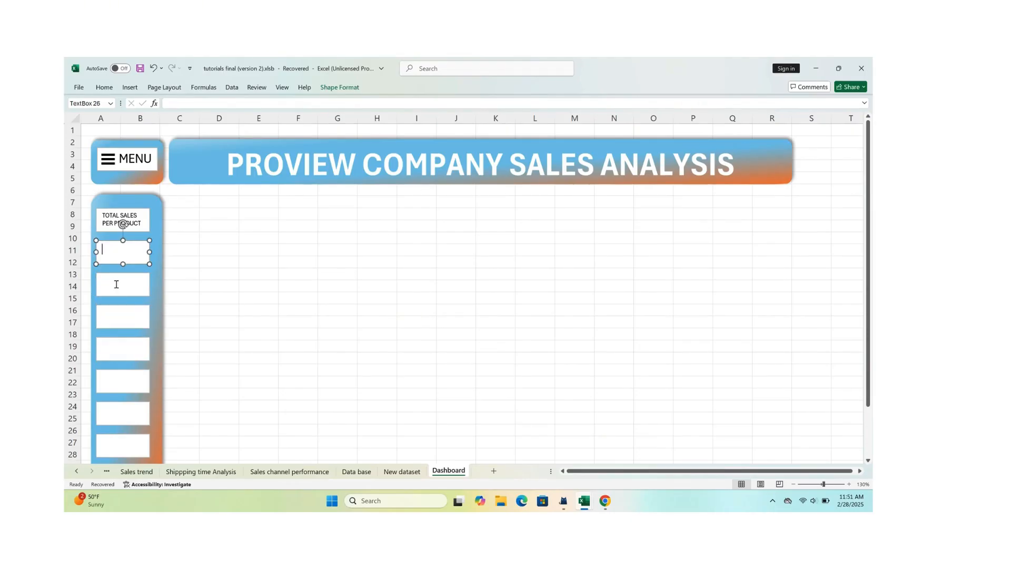
{"action": "left_click", "coordinate": [116, 284]}
{"action": "left_click", "coordinate": [121, 320]}
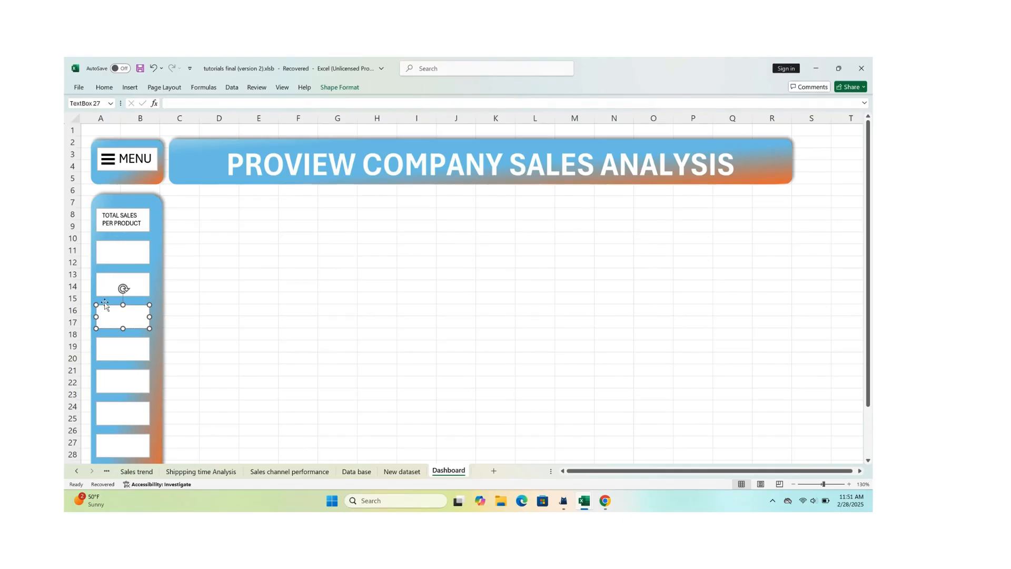
Label the second sidebar box "PROFIT MARGIN" and the third one "SALE PERFORMANCE VS TARGET".
{"action": "left_click", "coordinate": [129, 253]}
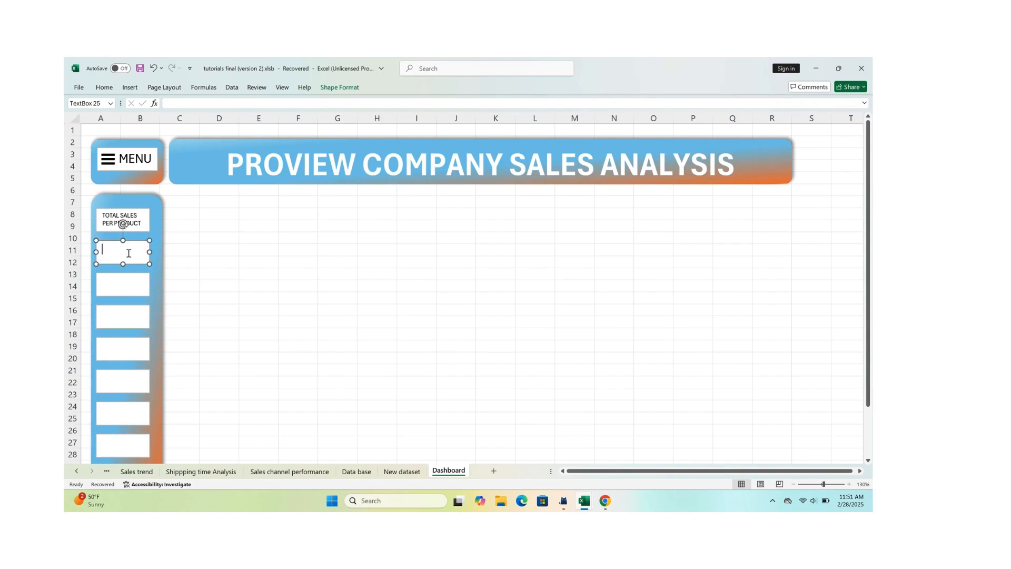
{"action": "type", "text": "PROFIT MARGIN"}
{"action": "left_click", "coordinate": [112, 286]}
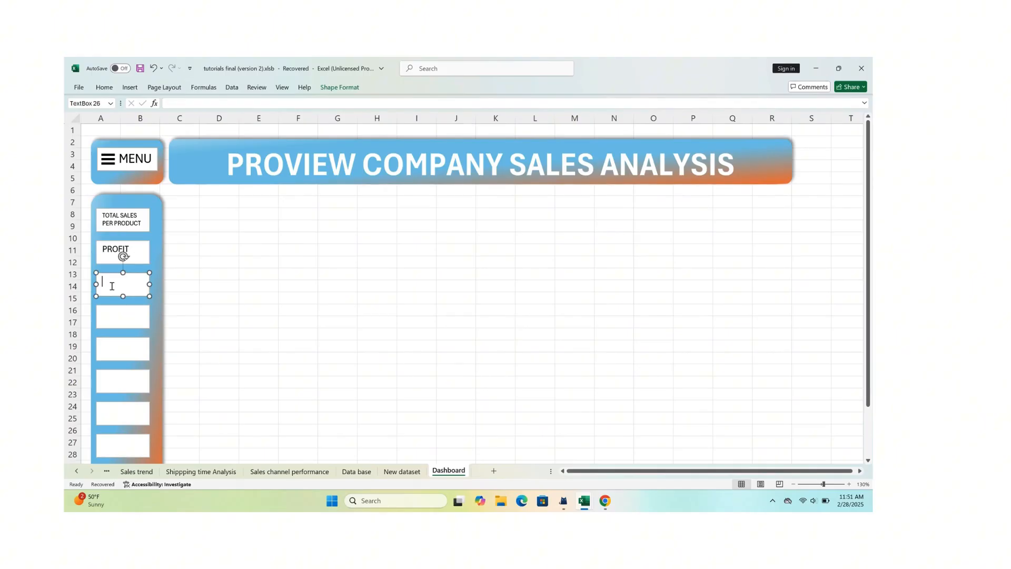
{"action": "type", "text": "SALE PERFORMANCE VS TA"}
Set all of the "SALE PERFORMANCE VS TARGET" text in the third sidebar box to font size 8.
{"action": "left_click", "coordinate": [122, 316]}
{"action": "left_click", "coordinate": [106, 282]}
{"action": "left_click_drag", "start_coordinate": [103, 281], "coordinate": [133, 302]}
{"action": "left_click", "coordinate": [182, 275]}
{"action": "left_click", "coordinate": [180, 69]}
{"action": "left_click", "coordinate": [103, 315]}
{"action": "left_click_drag", "start_coordinate": [103, 281], "coordinate": [136, 297]}
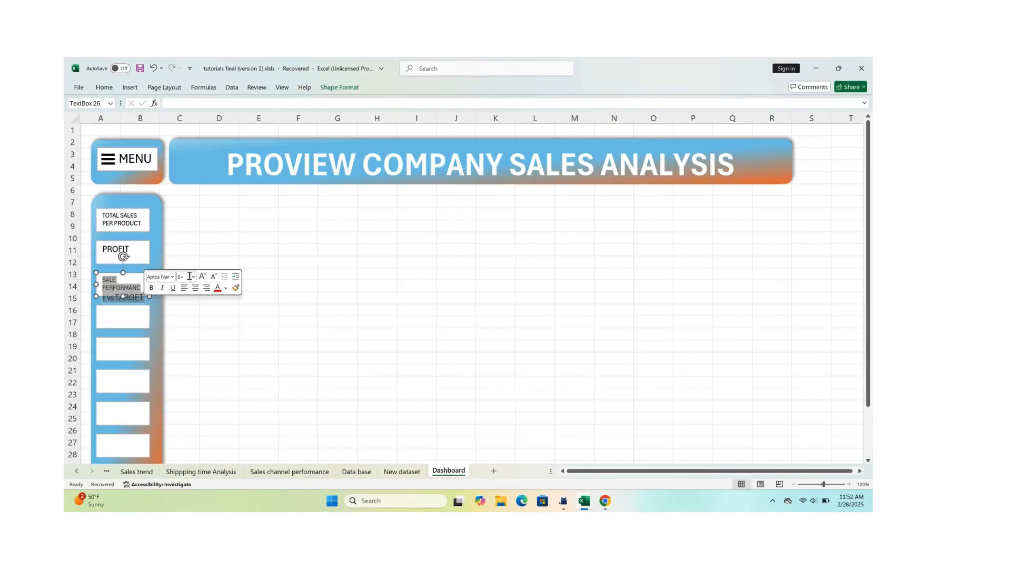
{"action": "left_click", "coordinate": [190, 277]}
{"action": "left_click", "coordinate": [179, 133]}
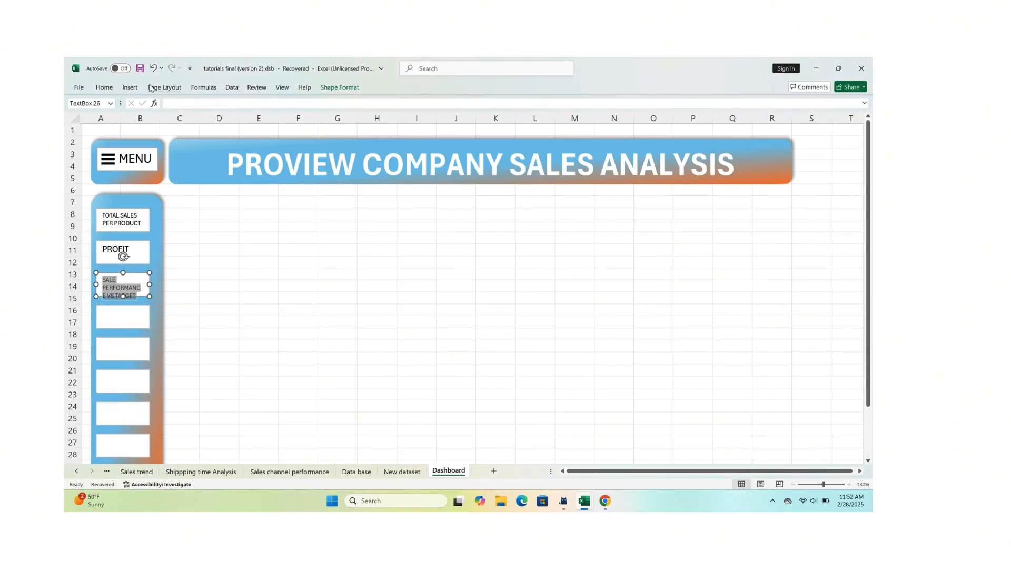
Center the "SALE PERFORMANCE VS TARGET" text horizontally in its sidebar box.
{"action": "left_click", "coordinate": [128, 289]}
{"action": "left_click_drag", "start_coordinate": [101, 276], "coordinate": [140, 299]}
{"action": "left_click", "coordinate": [185, 285]}
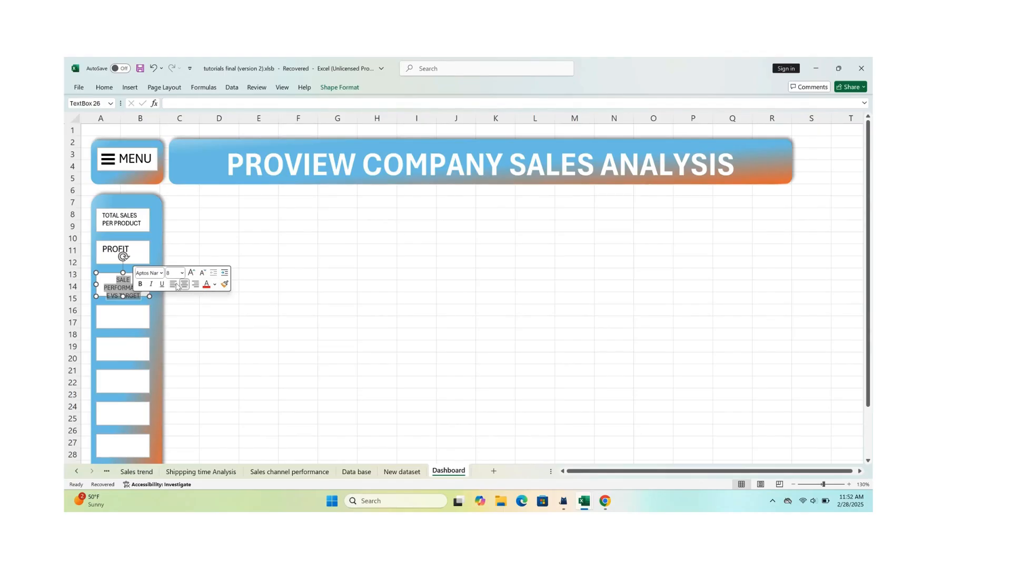
{"action": "left_click", "coordinate": [104, 87]}
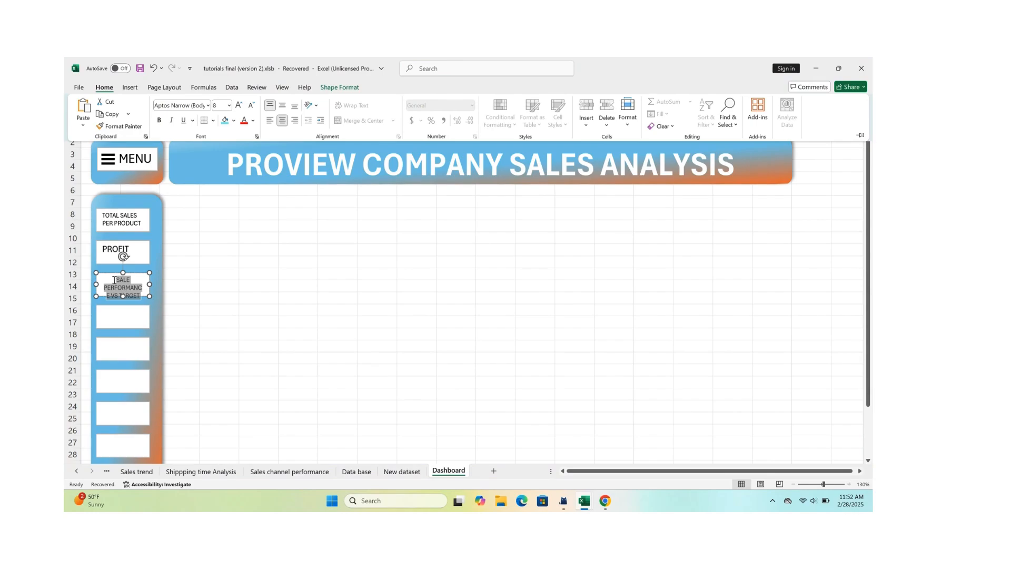
Label the fourth sidebar box "CUSTOMER SEGMENTATION" in the same small font size as the first label.
{"action": "left_click", "coordinate": [114, 317]}
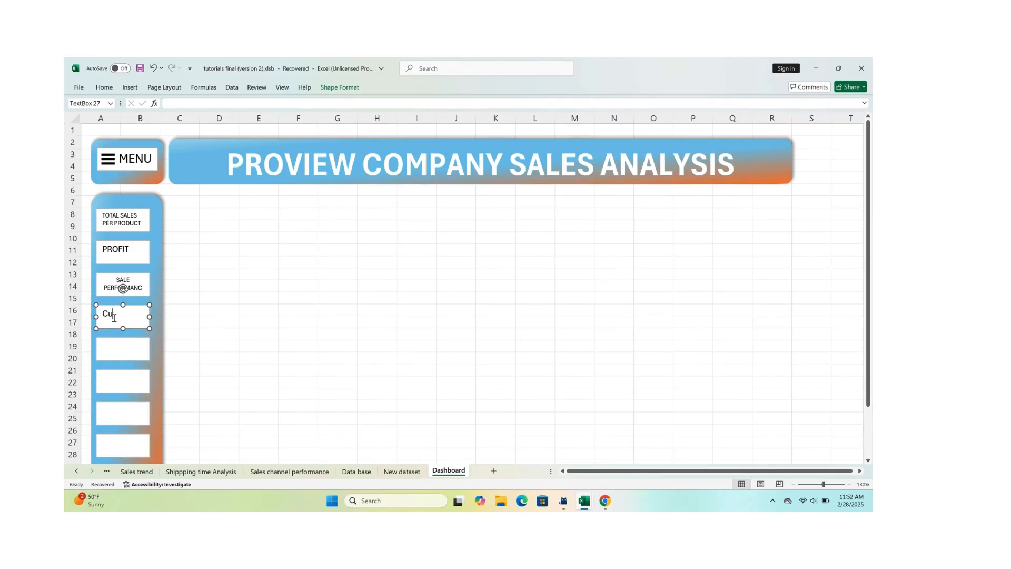
{"action": "type", "text": "Cu"}
{"action": "key", "text": "BackSpace"}
{"action": "key", "text": "BackSpace"}
{"action": "left_click", "coordinate": [104, 87]}
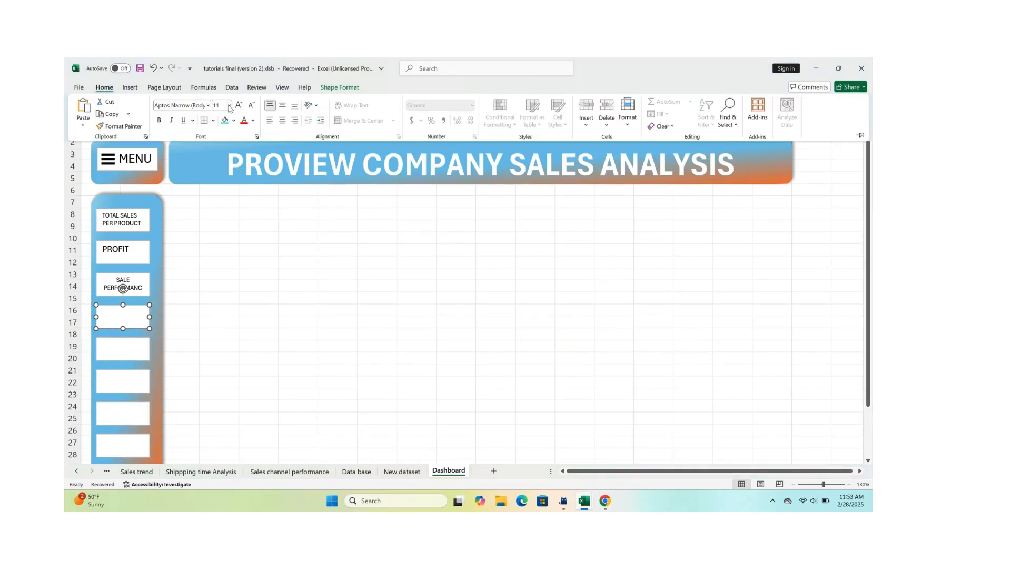
{"action": "left_click", "coordinate": [229, 105]}
{"action": "left_click", "coordinate": [114, 316]}
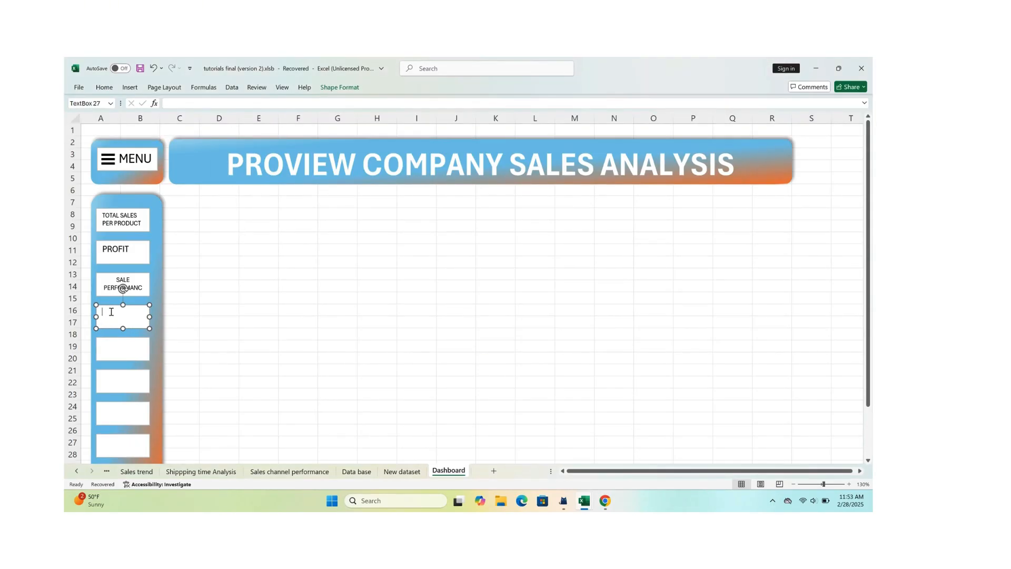
{"action": "type", "text": "CUSTOMER SEGMENTATIO"}
Label the fifth sidebar box "SALES BY REGION" and the sixth one "SALE BY REP".
{"action": "left_click", "coordinate": [108, 349]}
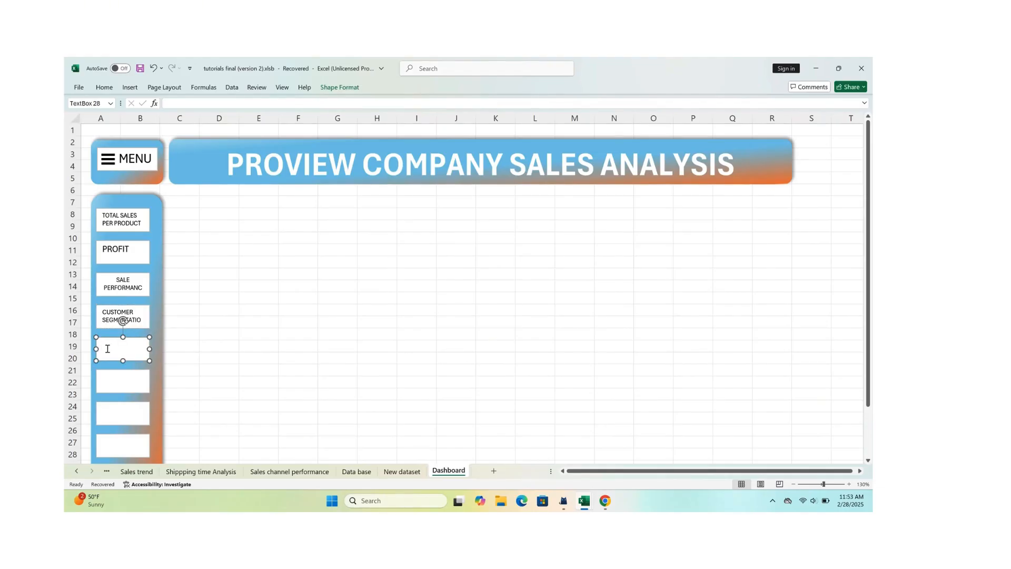
{"action": "type", "text": "SALES BY REGION"}
{"action": "left_click", "coordinate": [106, 382]}
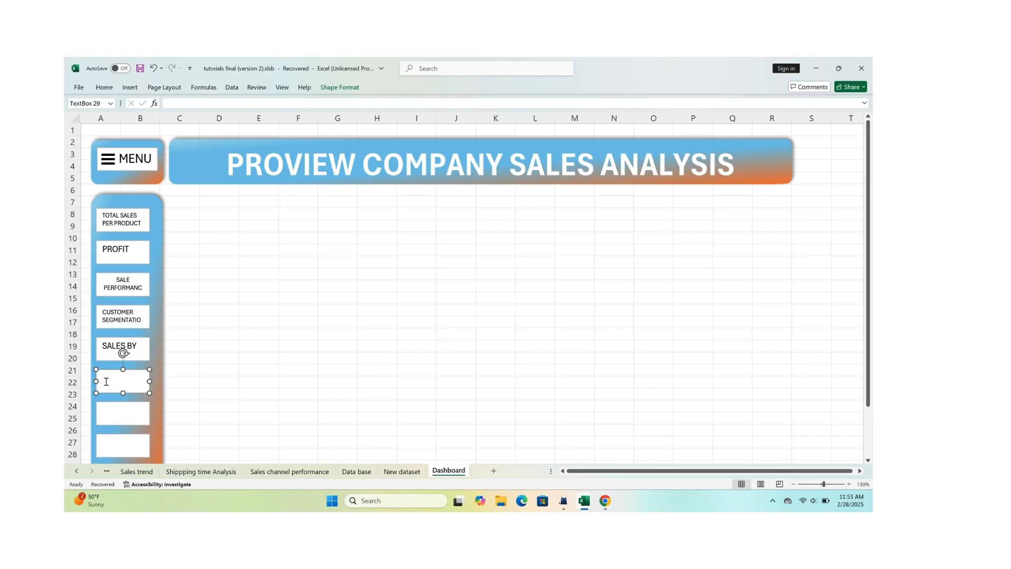
{"action": "scroll", "coordinate": [132, 359], "scroll_direction": "down", "scroll_amount": 3}
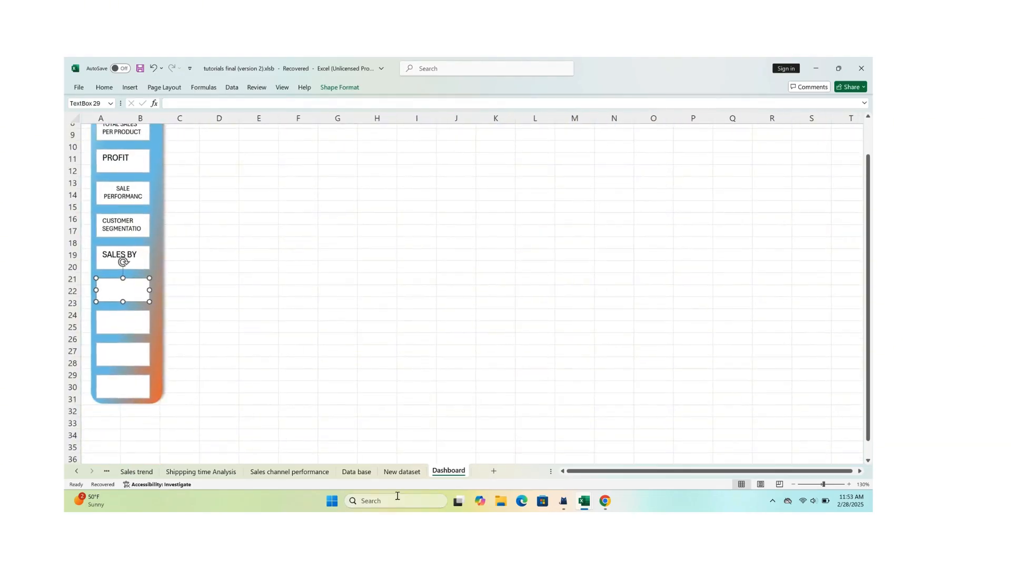
{"action": "mouse_move", "coordinate": [603, 506]}
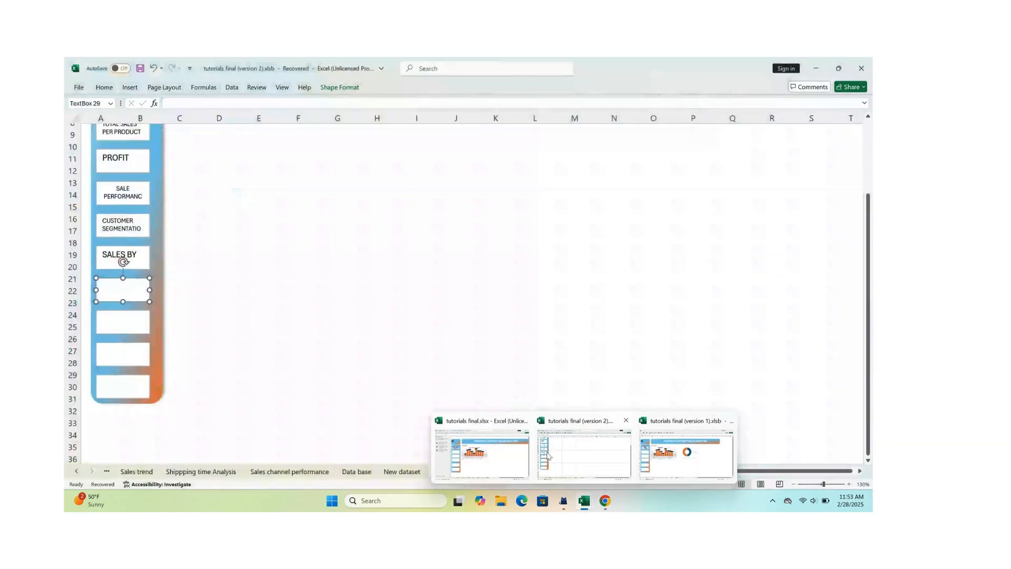
{"action": "mouse_move", "coordinate": [500, 461]}
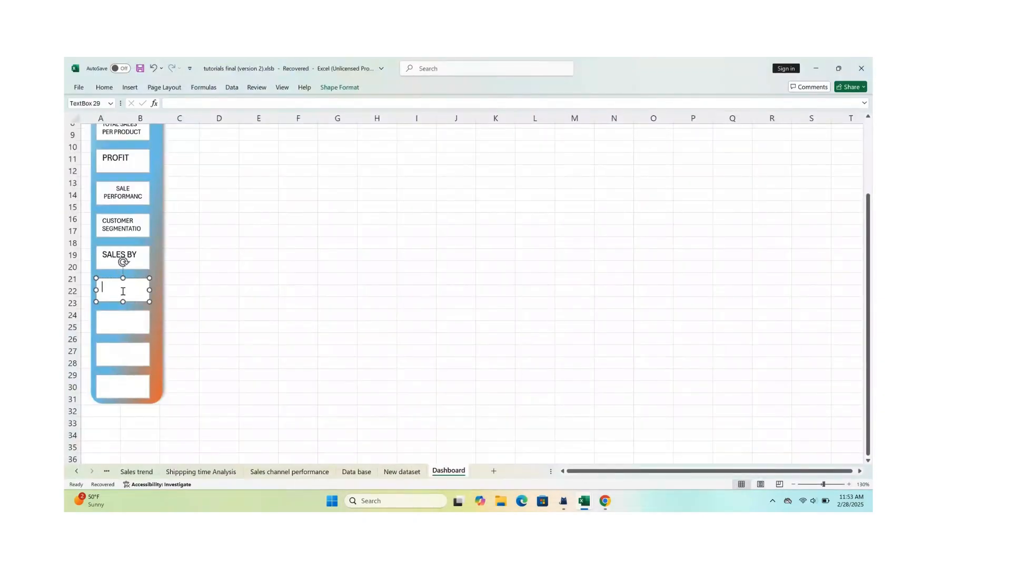
{"action": "left_click", "coordinate": [105, 295]}
{"action": "type", "text": "SALE BT"}
{"action": "type", "text": " REP"}
Label the seventh sidebar box "SALES TREND" and the eighth one "SHIPPING TIME ANALYSIS".
{"action": "left_click", "coordinate": [112, 319]}
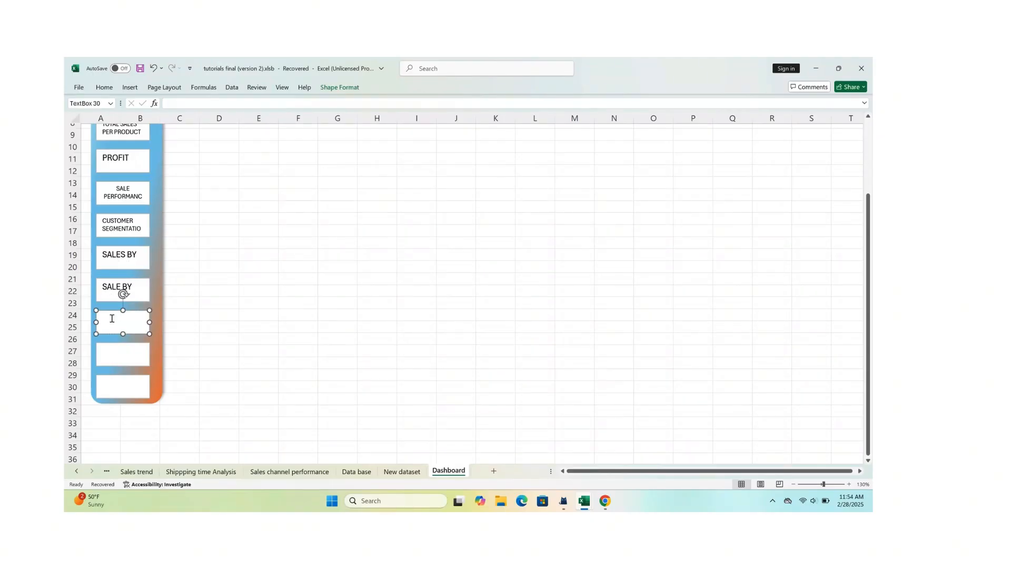
{"action": "type", "text": "SALES TREND"}
{"action": "left_click", "coordinate": [125, 363]}
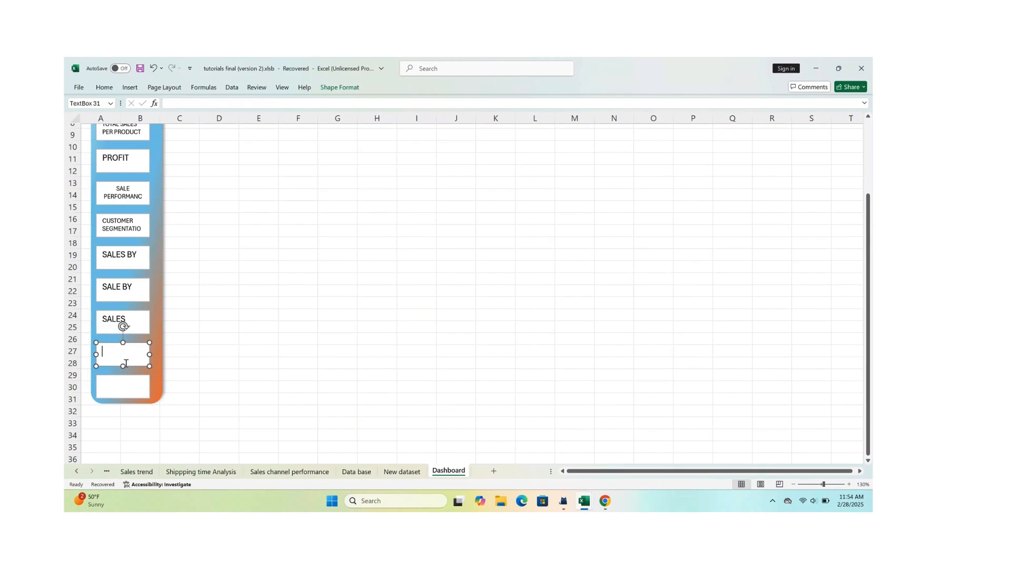
{"action": "type", "text": "SHIPPING TIME ANALYSIS"}
Label the ninth, lowest sidebar box "SALE CHANNEL".
{"action": "left_click", "coordinate": [117, 388]}
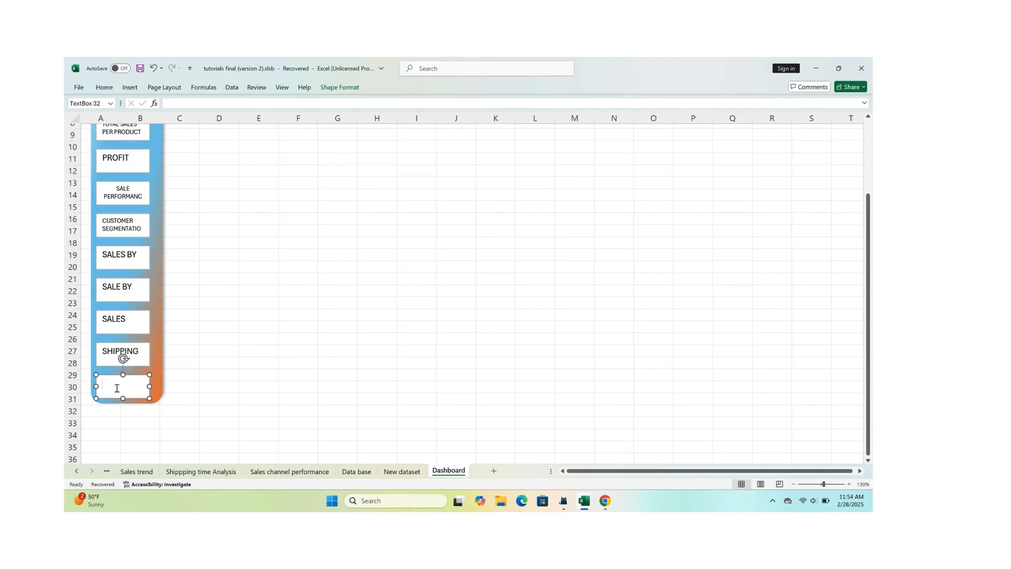
{"action": "type", "text": "SALE CHANNEL PERFORMAN"}
{"action": "key", "text": "BackSpace"}
{"action": "key", "text": "BackSpace"}
{"action": "key", "text": "BackSpace"}
{"action": "key", "text": "BackSpace"}
{"action": "key", "text": "BackSpace"}
{"action": "key", "text": "BackSpace"}
{"action": "key", "text": "BackSpace"}
{"action": "key", "text": "BackSpace"}
{"action": "key", "text": "BackSpace"}
Apply an inner shadow, top-right variant, to the TOTAL SALES PER PRODUCT sidebar box.
{"action": "scroll", "coordinate": [137, 282], "scroll_direction": "up", "scroll_amount": 2}
{"action": "left_click", "coordinate": [132, 188]}
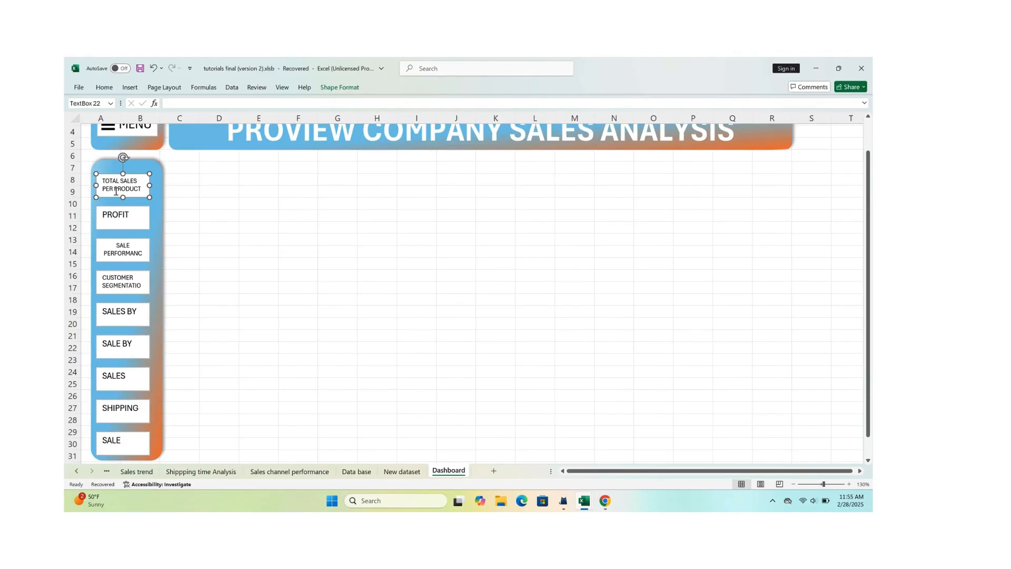
{"action": "left_click", "coordinate": [339, 93]}
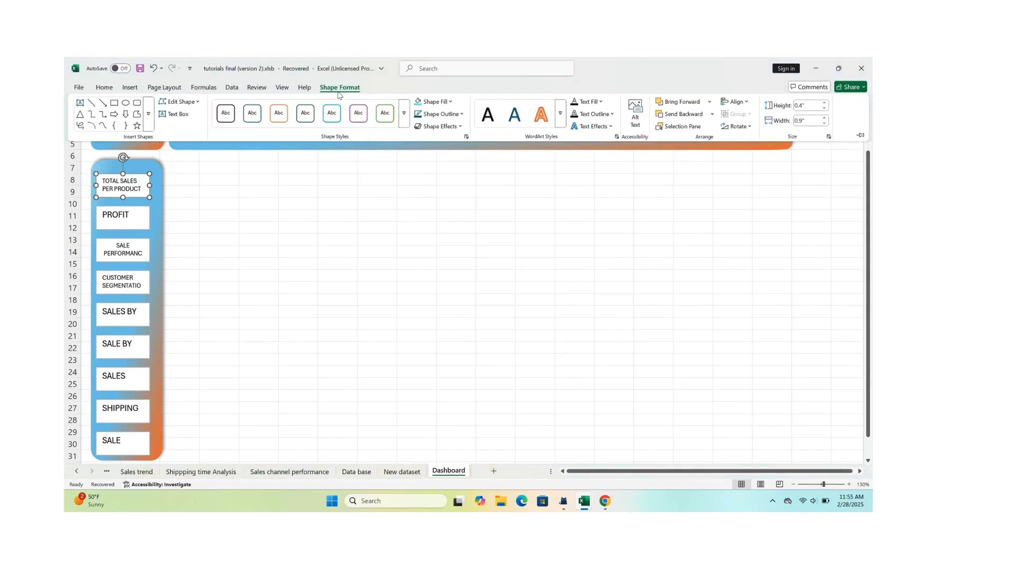
{"action": "left_click", "coordinate": [460, 127]}
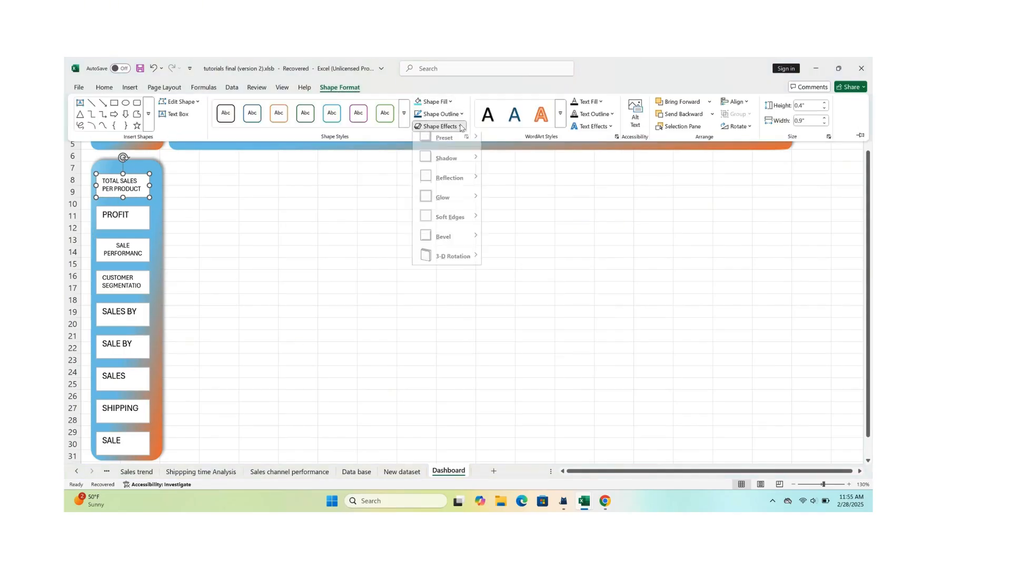
{"action": "mouse_move", "coordinate": [466, 165]}
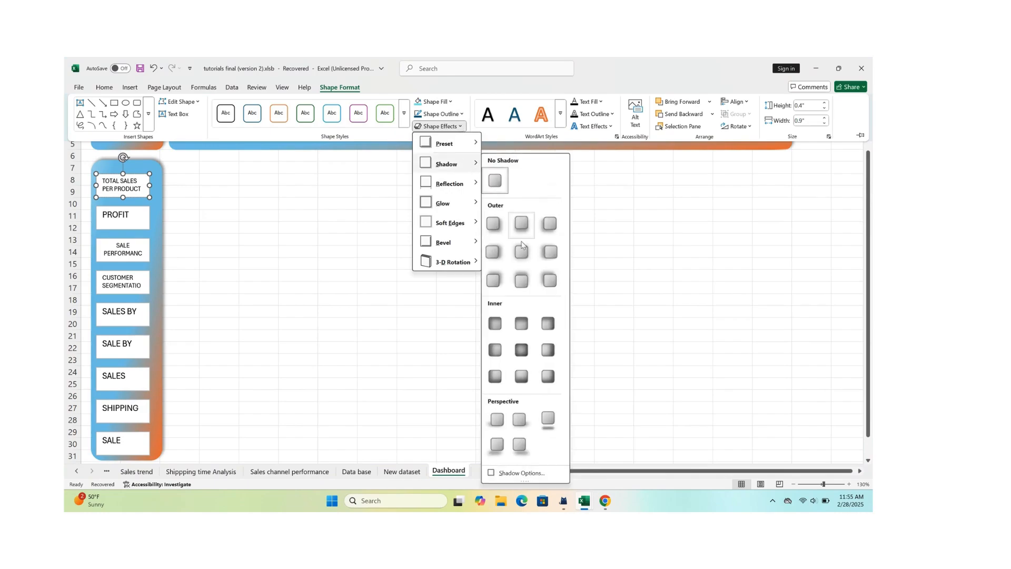
{"action": "left_click", "coordinate": [546, 325]}
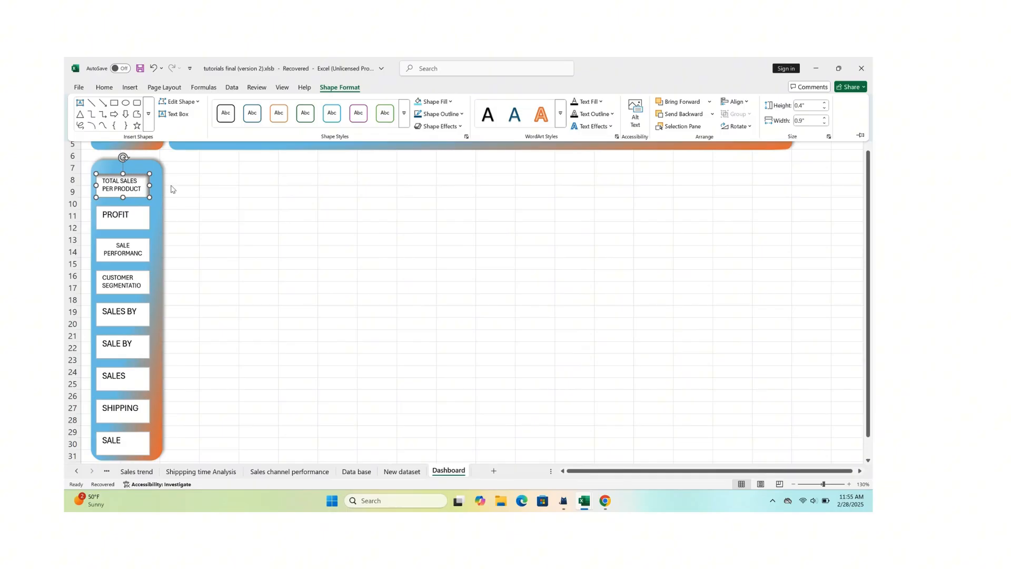
{"action": "key", "text": "ctrl+F1"}
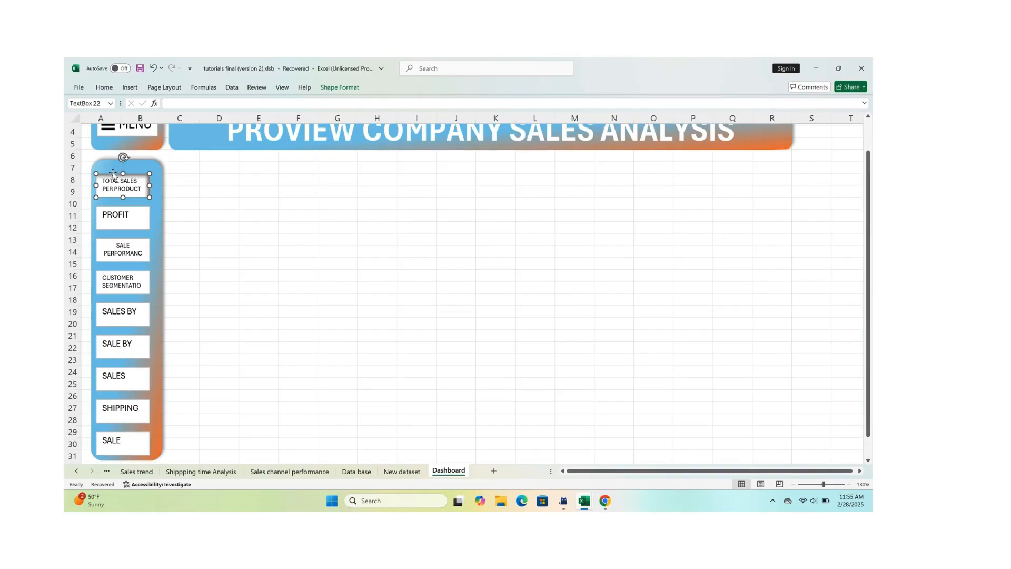
Fill the TOTAL SALES PER PRODUCT box with the lightest dark-blue theme tint.
{"action": "left_click", "coordinate": [128, 88]}
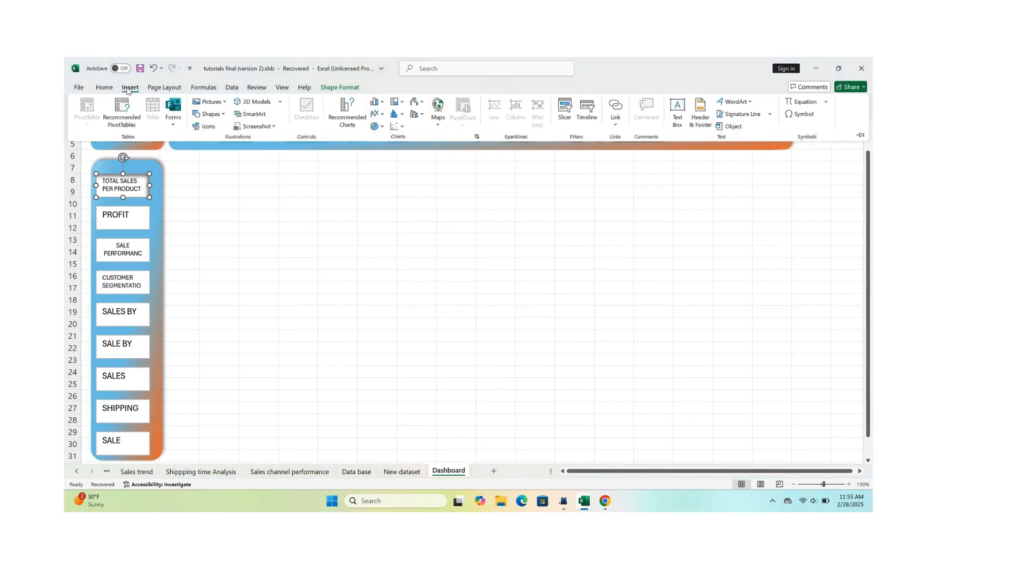
{"action": "left_click", "coordinate": [340, 87]}
{"action": "left_click", "coordinate": [450, 102]}
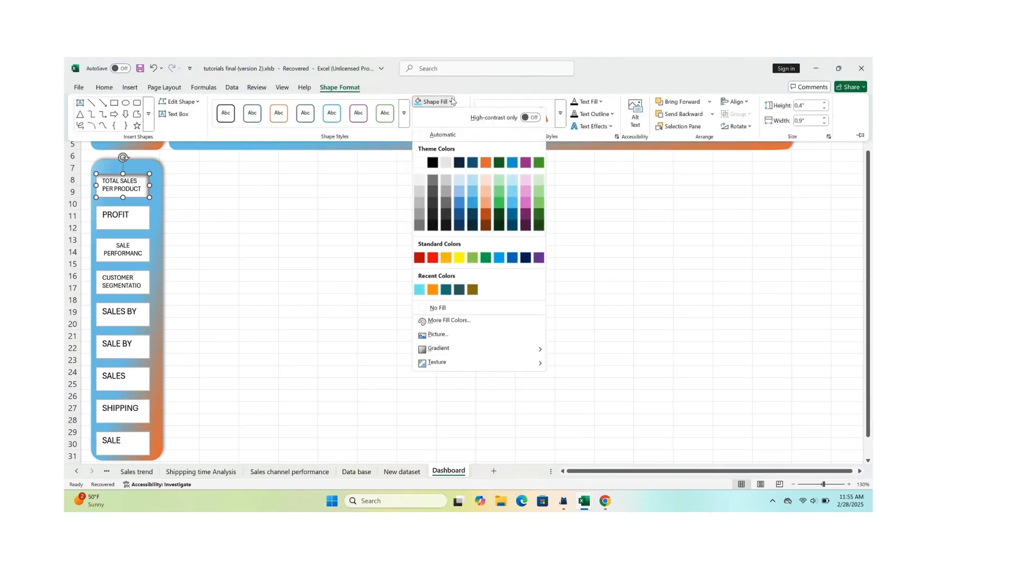
{"action": "left_click", "coordinate": [457, 183]}
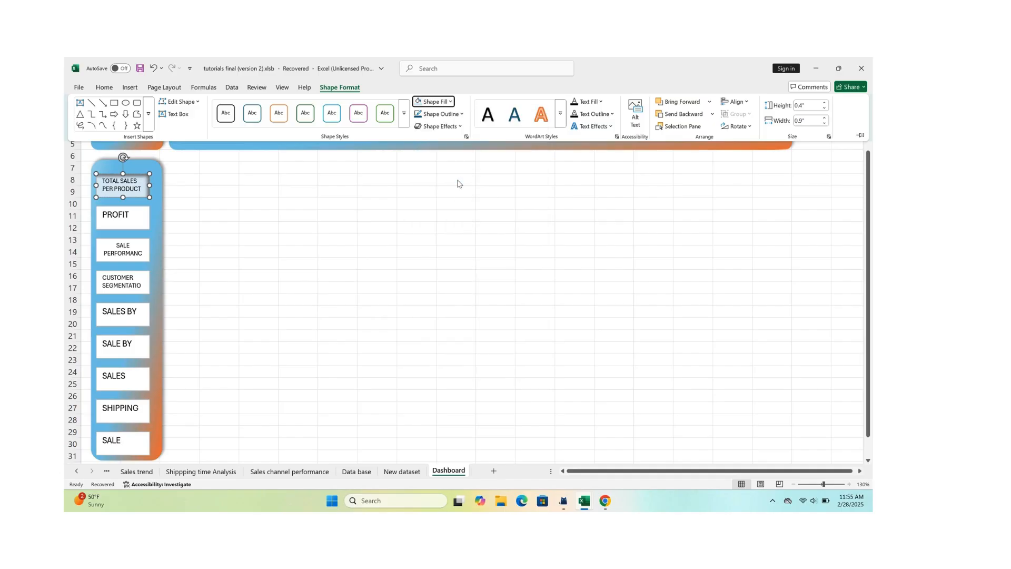
Try to transfer the first sidebar box's formatting to the PROFIT MARGIN box with Format Painter.
{"action": "left_click", "coordinate": [127, 89]}
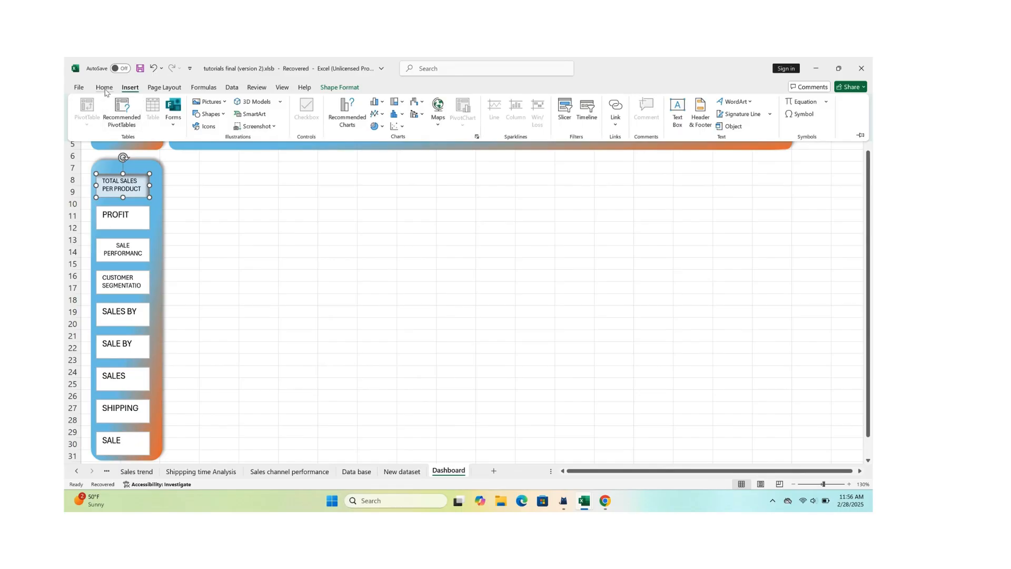
{"action": "left_click", "coordinate": [104, 89]}
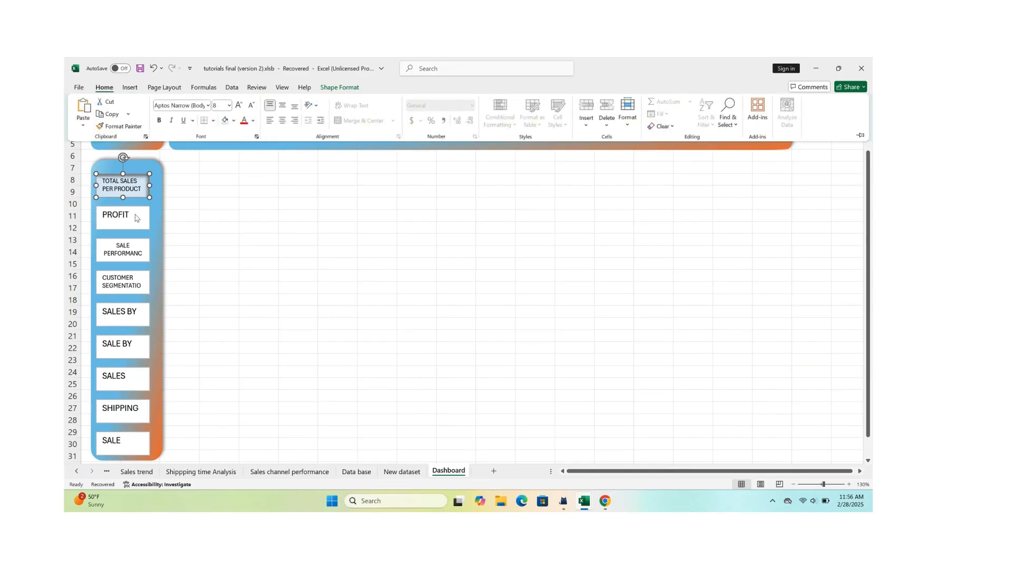
{"action": "left_click", "coordinate": [195, 211]}
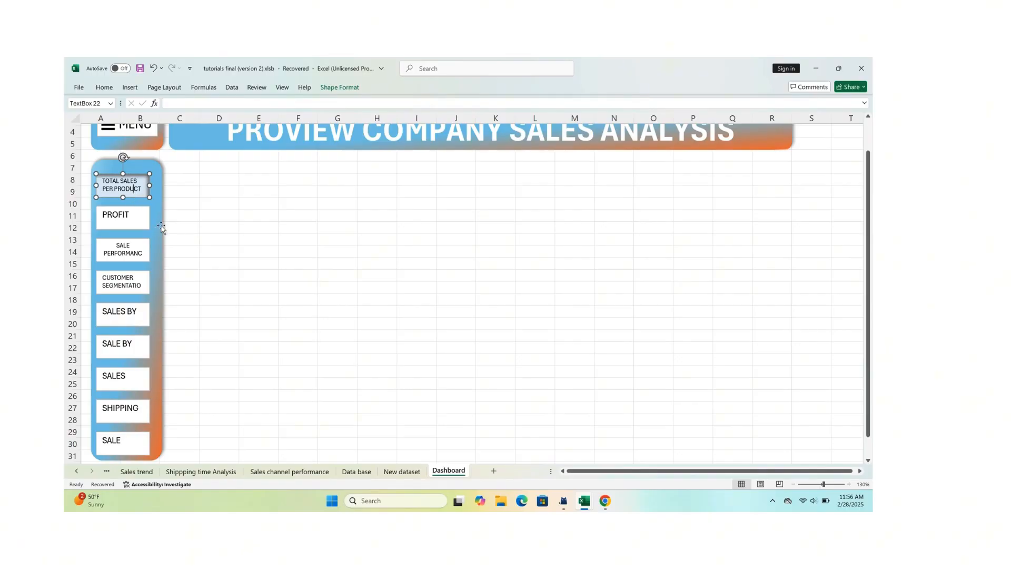
{"action": "left_click", "coordinate": [136, 227]}
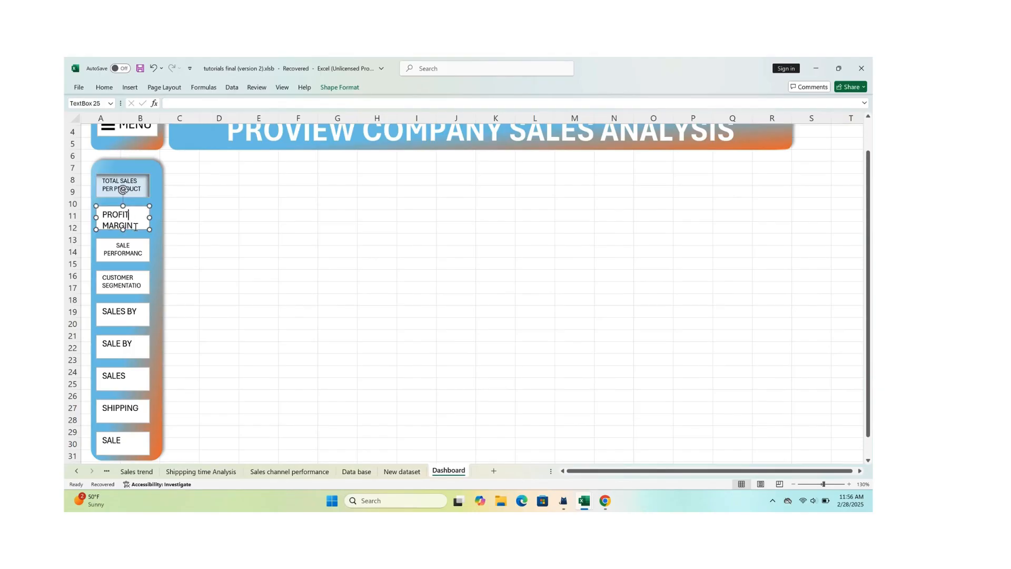
{"action": "left_click", "coordinate": [135, 194]}
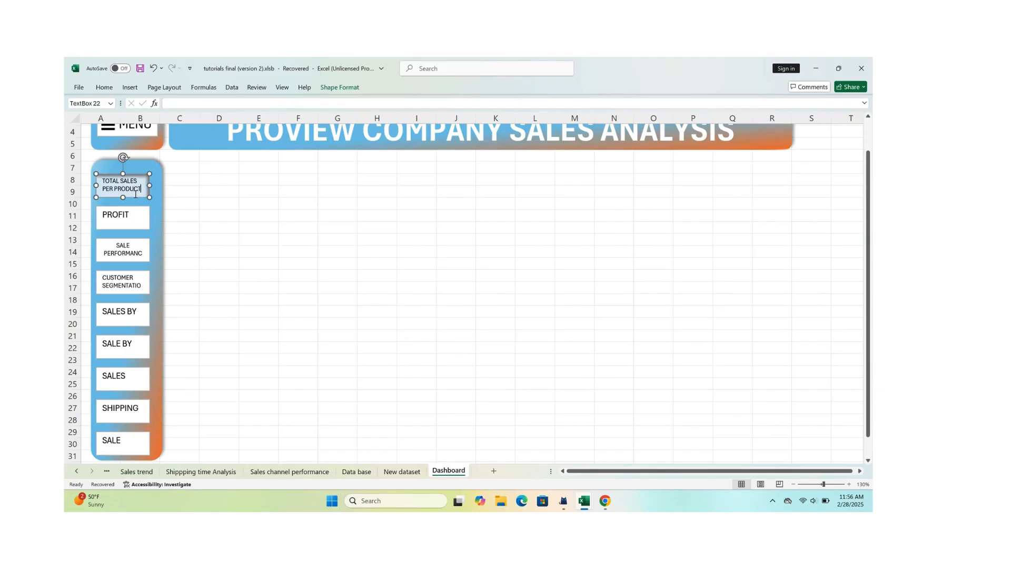
{"action": "left_click", "coordinate": [113, 90]}
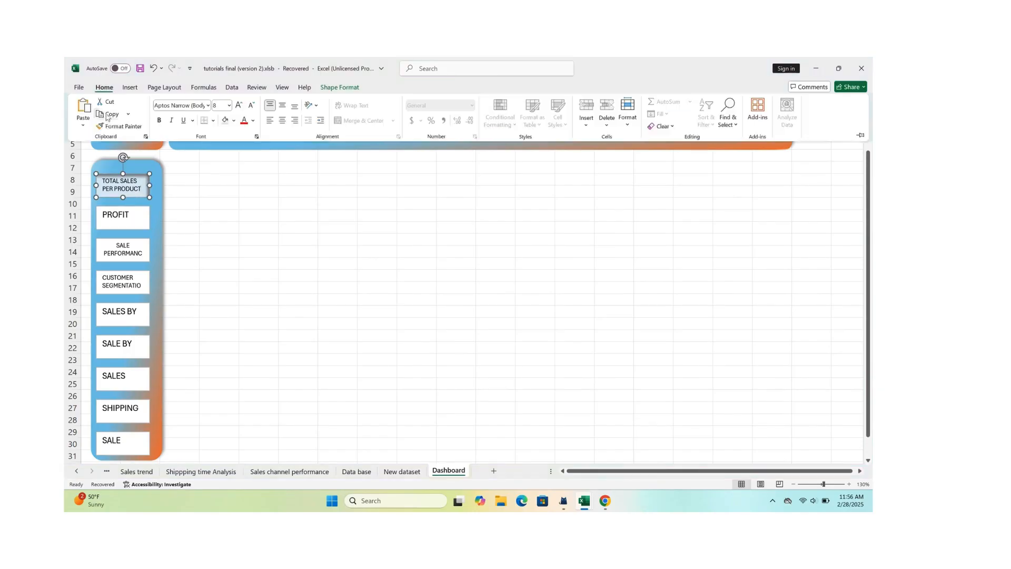
{"action": "left_click", "coordinate": [119, 126]}
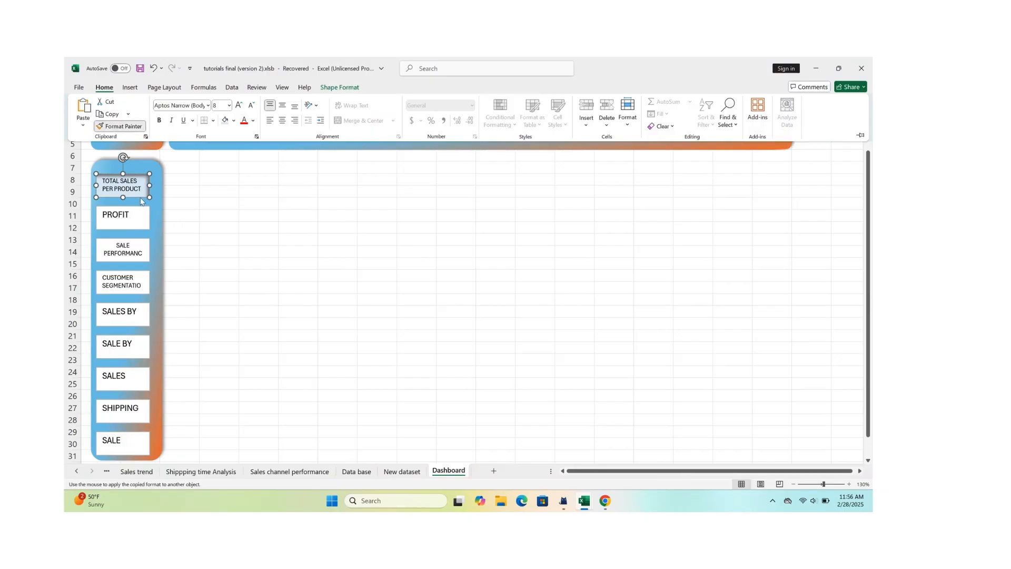
{"action": "left_click", "coordinate": [139, 232]}
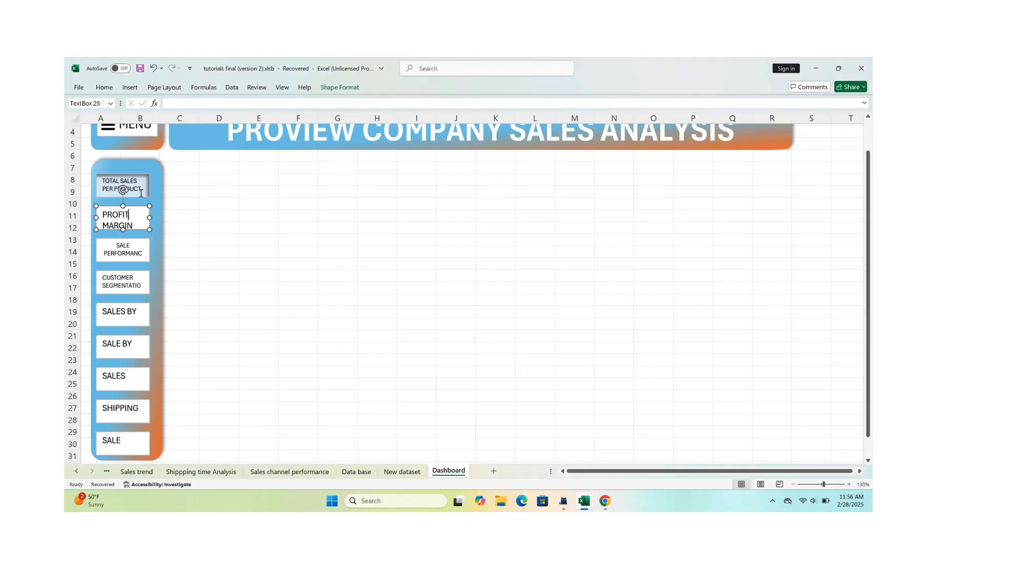
Copy the TOTAL SALES PER PRODUCT box's formatting onto the PROFIT MARGIN box with Format Painter.
{"action": "left_click", "coordinate": [140, 192]}
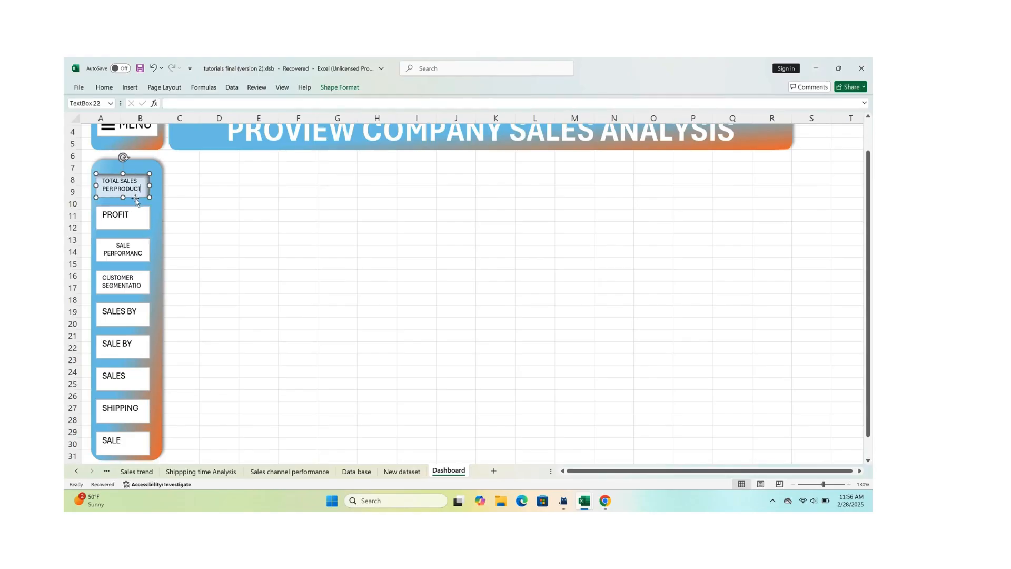
{"action": "left_click", "coordinate": [104, 87]}
{"action": "left_click", "coordinate": [120, 126]}
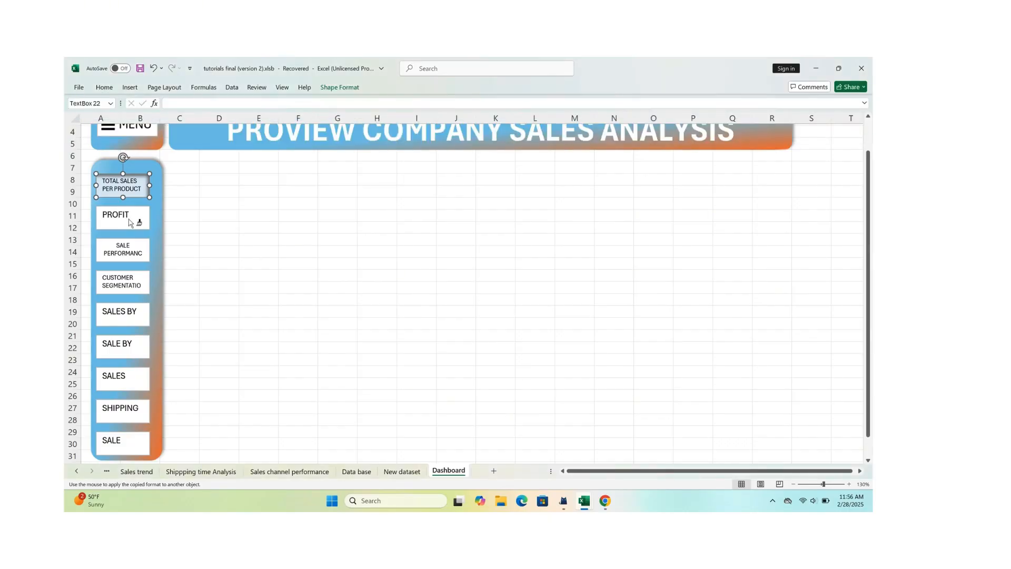
{"action": "left_click", "coordinate": [129, 221]}
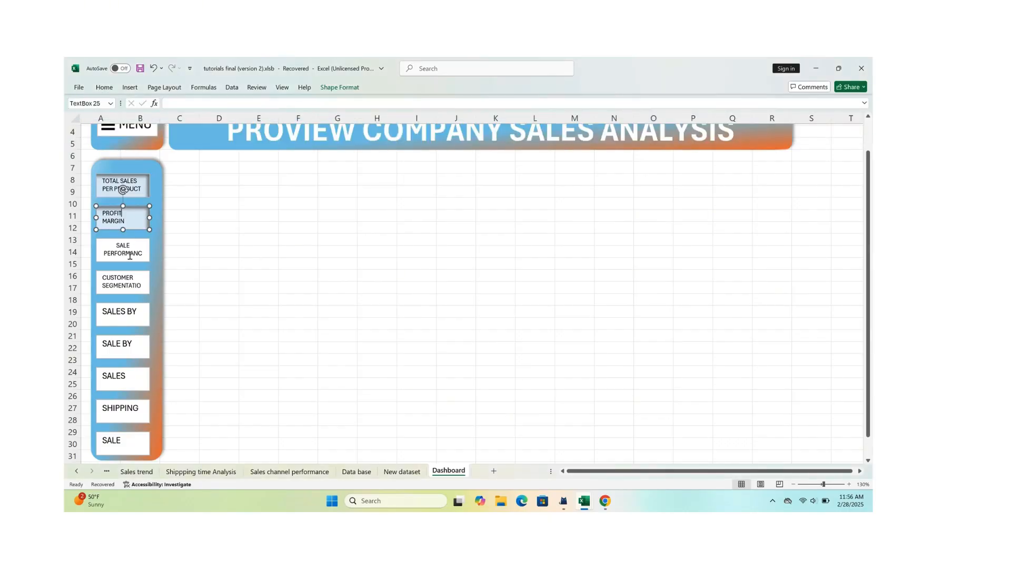
Copy the PROFIT MARGIN box's formatting onto the SALE PERFORMANCE VS TARGET box and make that third box slightly taller.
{"action": "left_click", "coordinate": [106, 88]}
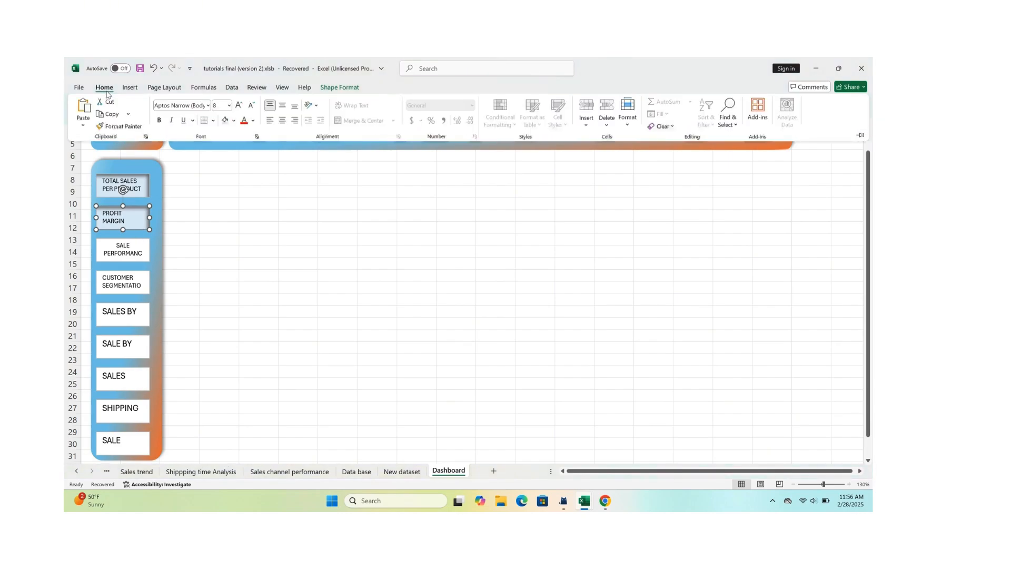
{"action": "left_click", "coordinate": [117, 126]}
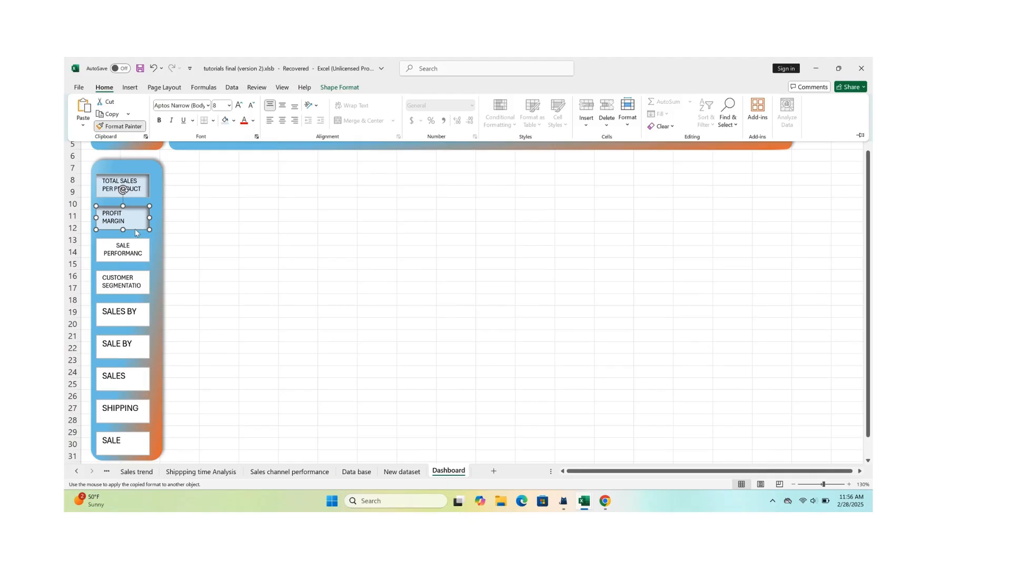
{"action": "left_click", "coordinate": [135, 229]}
{"action": "left_click", "coordinate": [129, 250]}
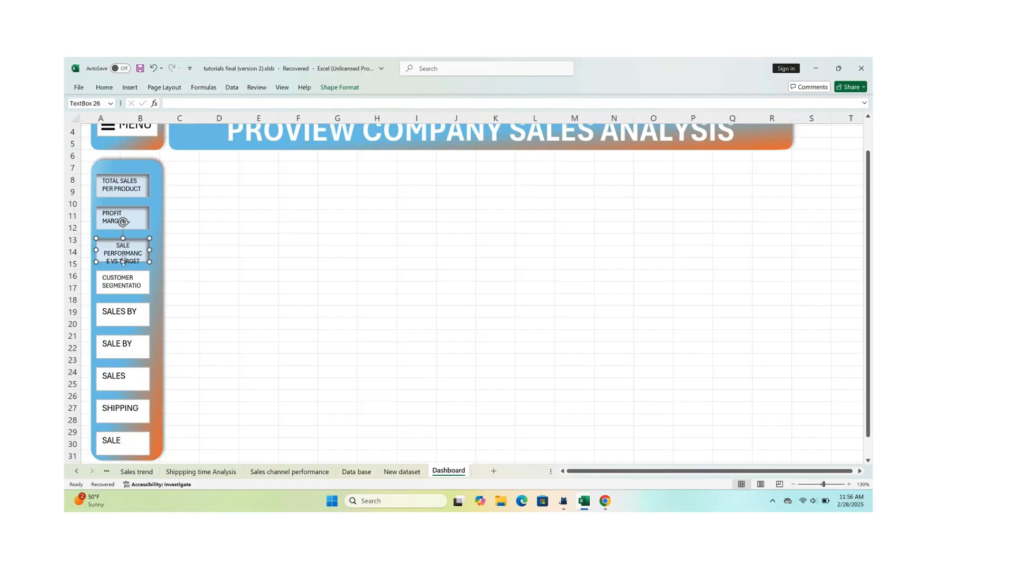
{"action": "left_click_drag", "start_coordinate": [123, 261], "coordinate": [126, 265]}
Copy the PROFIT MARGIN box's formatting onto the CUSTOMER SEGMENTATION box with Format Painter.
{"action": "left_click", "coordinate": [133, 227]}
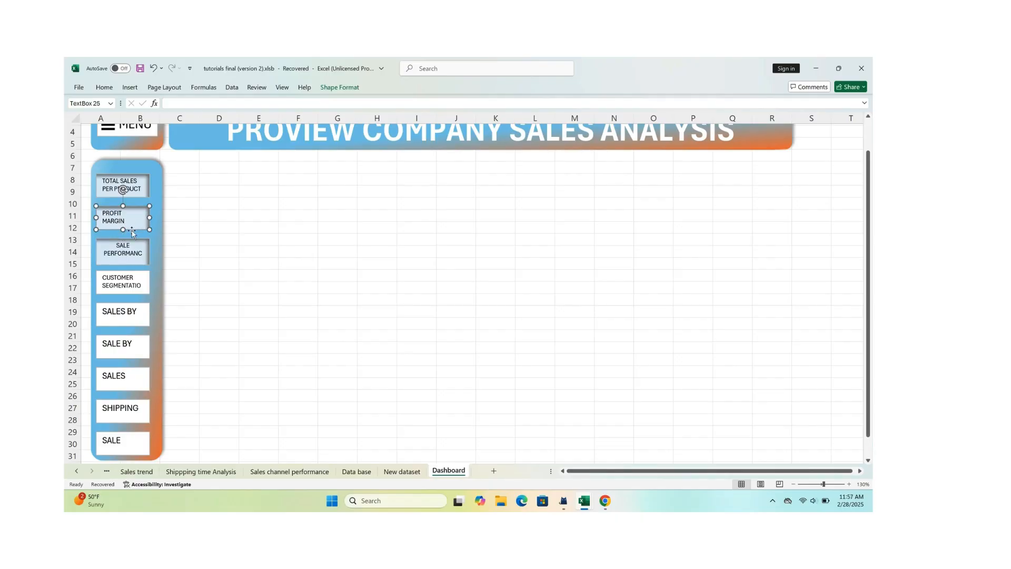
{"action": "left_click", "coordinate": [132, 232]}
{"action": "left_click", "coordinate": [135, 227]}
{"action": "left_click", "coordinate": [104, 88]}
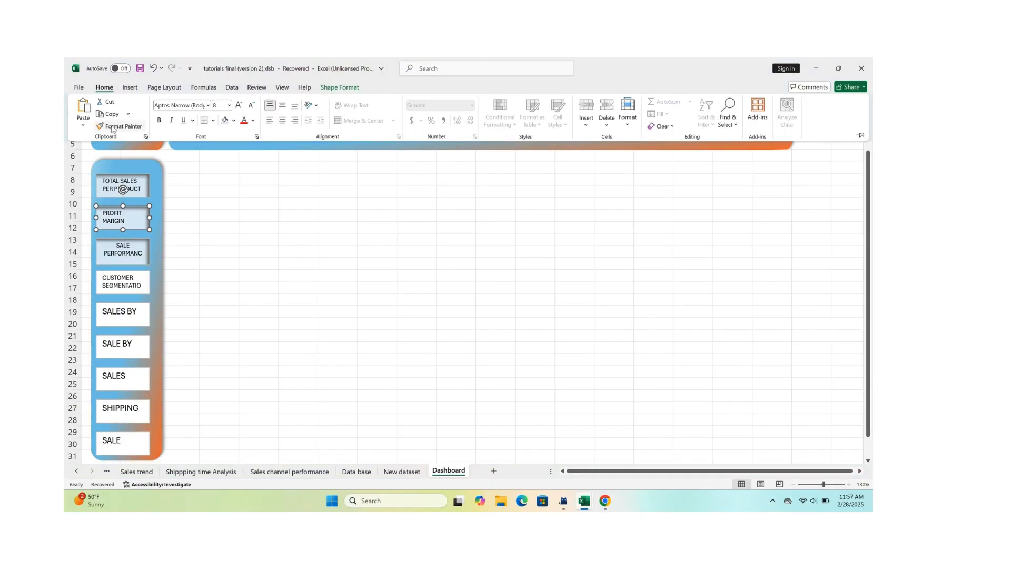
{"action": "left_click", "coordinate": [112, 128]}
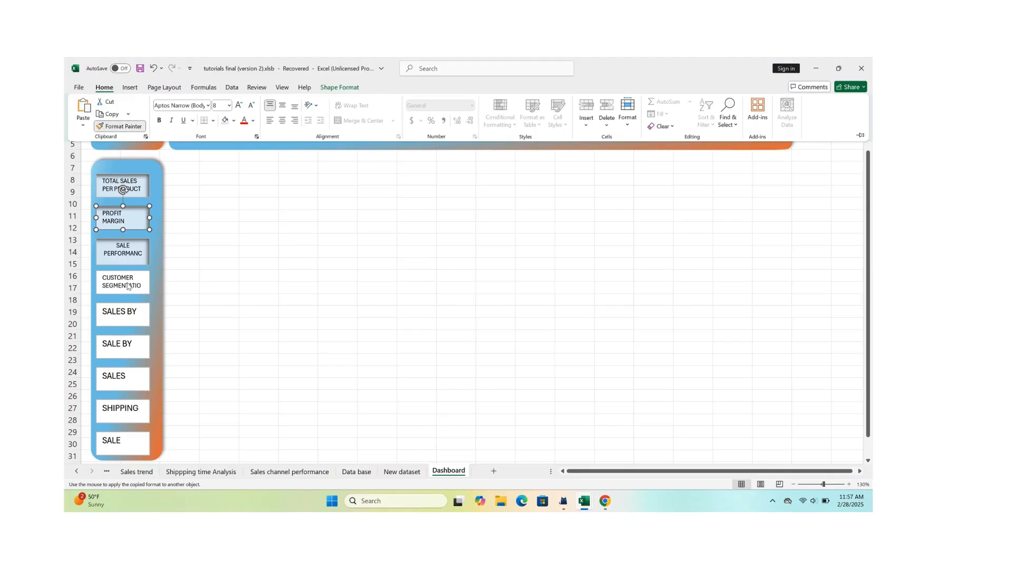
{"action": "left_click", "coordinate": [127, 284]}
Copy the SALE PERFORMANCE VS TARGET box's formatting, including its centred text, onto the SALES BY REGION box.
{"action": "left_click", "coordinate": [123, 317]}
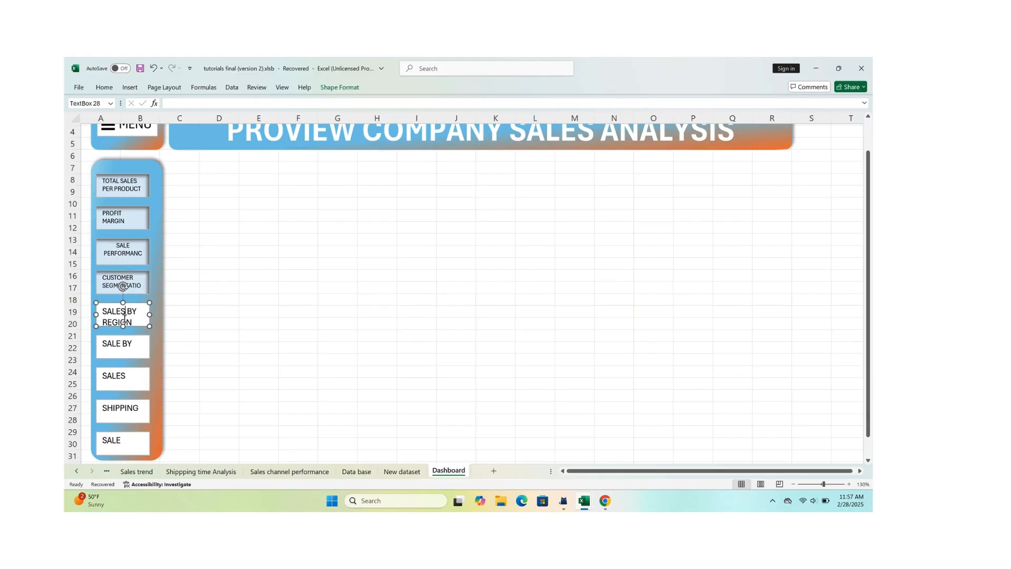
{"action": "left_click", "coordinate": [131, 325]}
{"action": "left_click", "coordinate": [131, 253]}
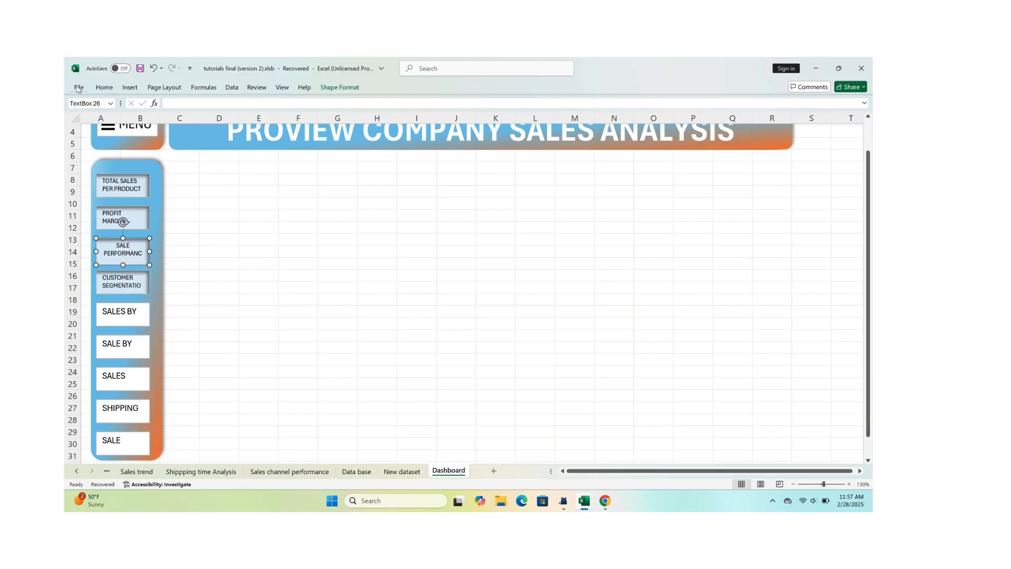
{"action": "left_click", "coordinate": [104, 87]}
{"action": "left_click", "coordinate": [115, 127]}
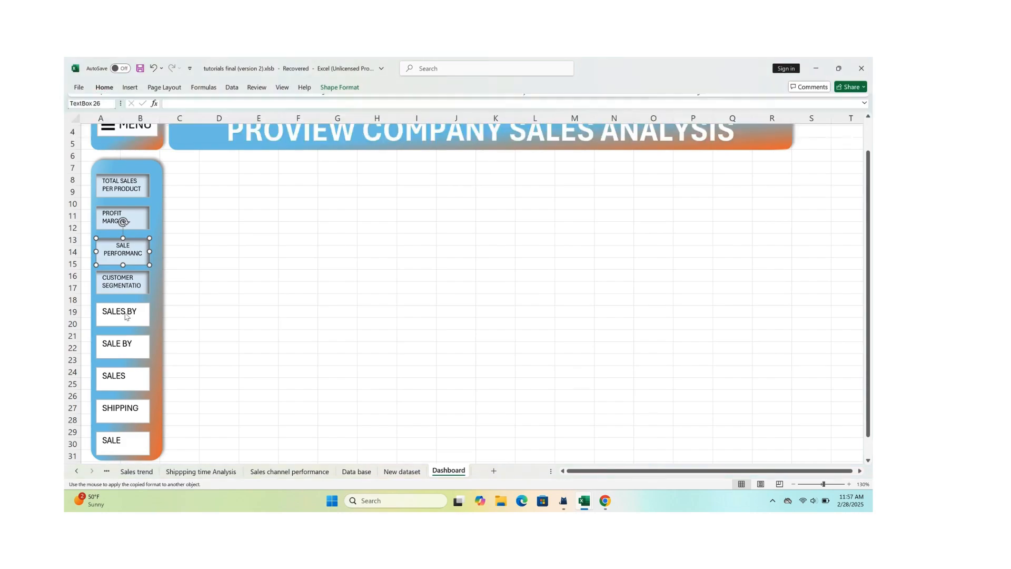
{"action": "left_click", "coordinate": [122, 315]}
Copy the SALES BY REGION box's formatting onto the SALE BY REP box with Format Painter.
{"action": "left_click", "coordinate": [133, 355]}
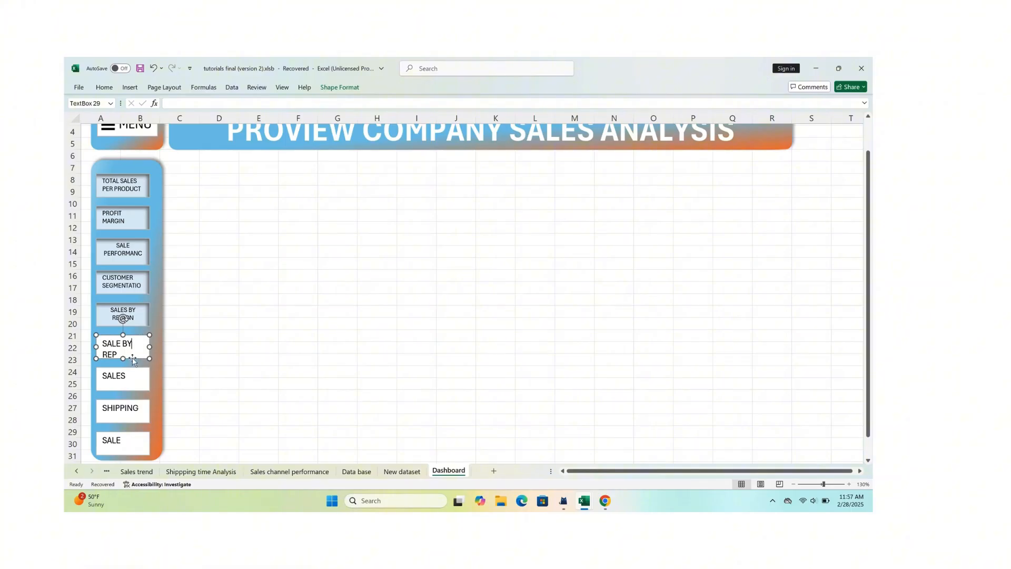
{"action": "left_click", "coordinate": [139, 323]}
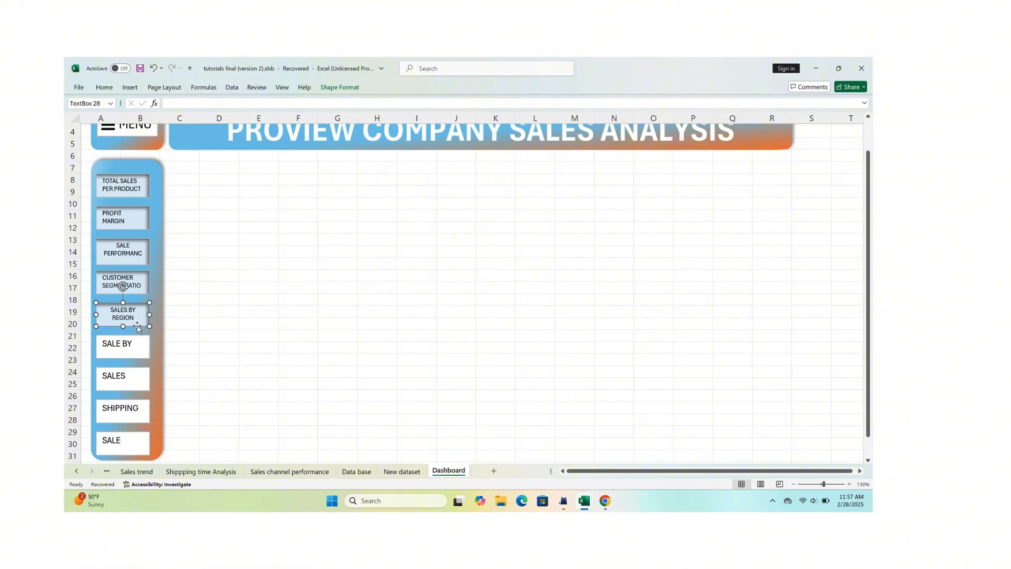
{"action": "left_click", "coordinate": [104, 88]}
{"action": "left_click", "coordinate": [115, 126]}
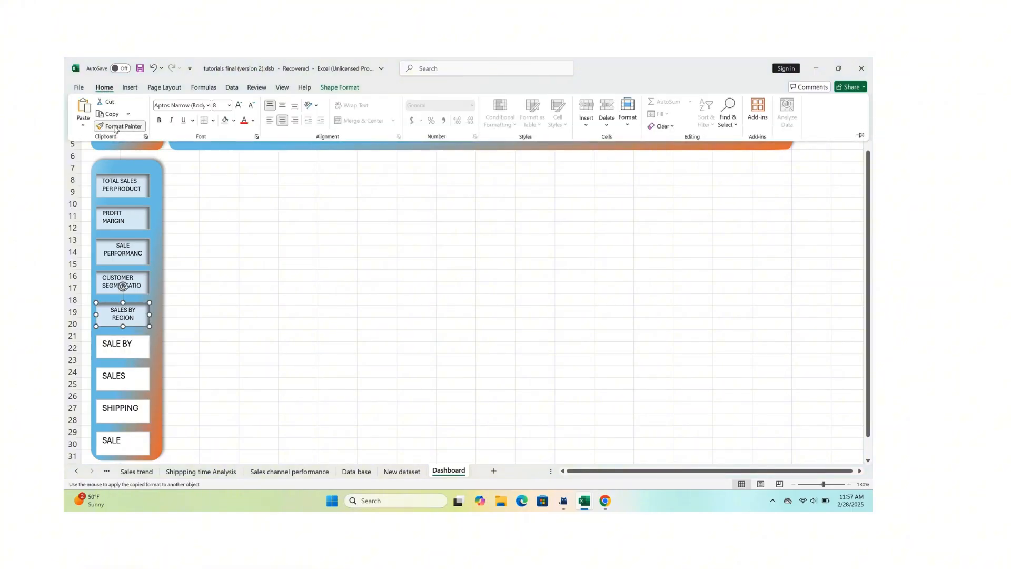
{"action": "left_click", "coordinate": [127, 348]}
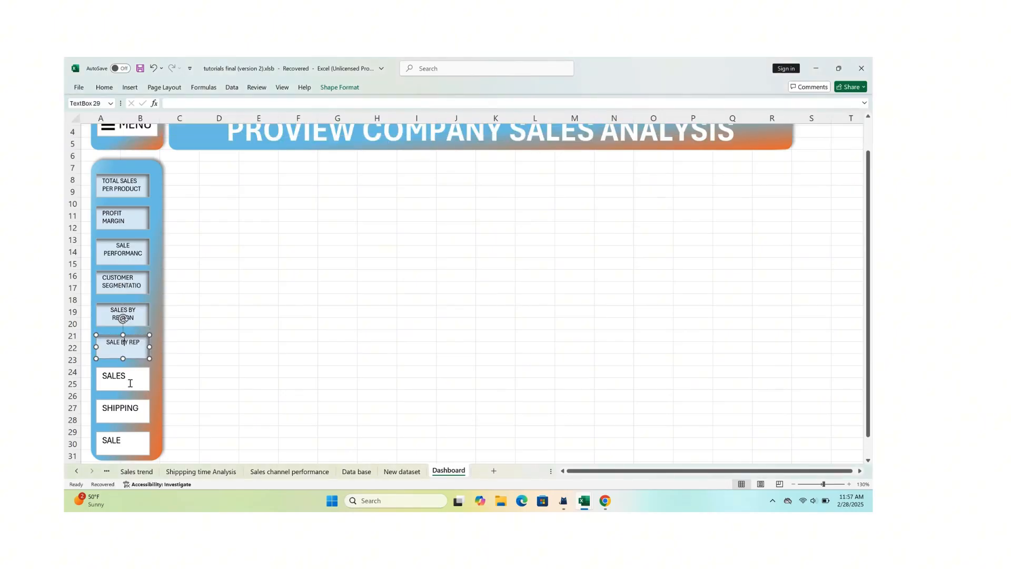
Copy the SALE BY REP box's formatting onto the SALES TREND box with Format Painter.
{"action": "left_click", "coordinate": [129, 386]}
{"action": "left_click", "coordinate": [131, 390]}
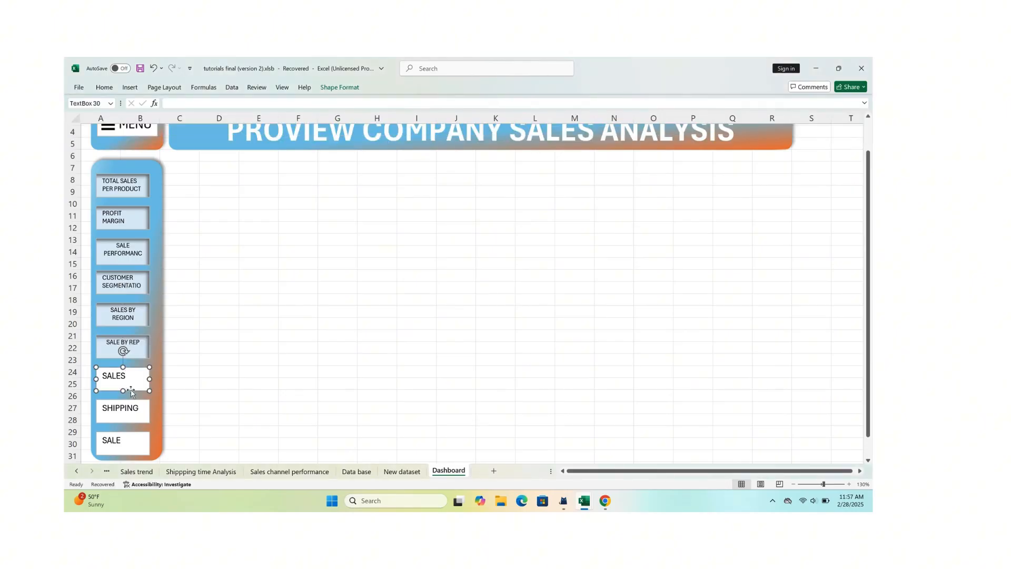
{"action": "left_click", "coordinate": [133, 354]}
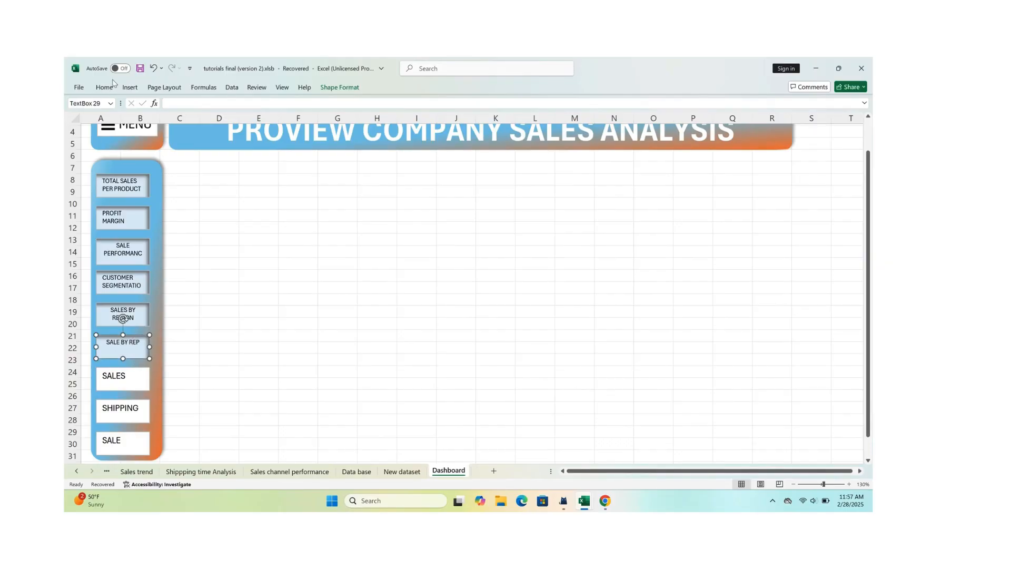
{"action": "left_click", "coordinate": [130, 88]}
{"action": "left_click", "coordinate": [104, 88]}
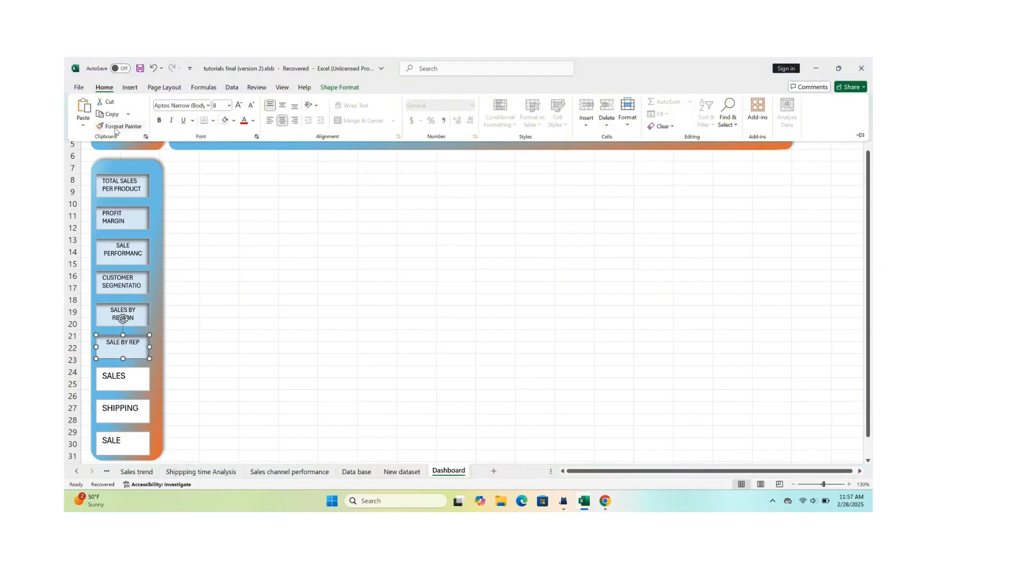
{"action": "left_click", "coordinate": [119, 126]}
{"action": "left_click", "coordinate": [130, 374]}
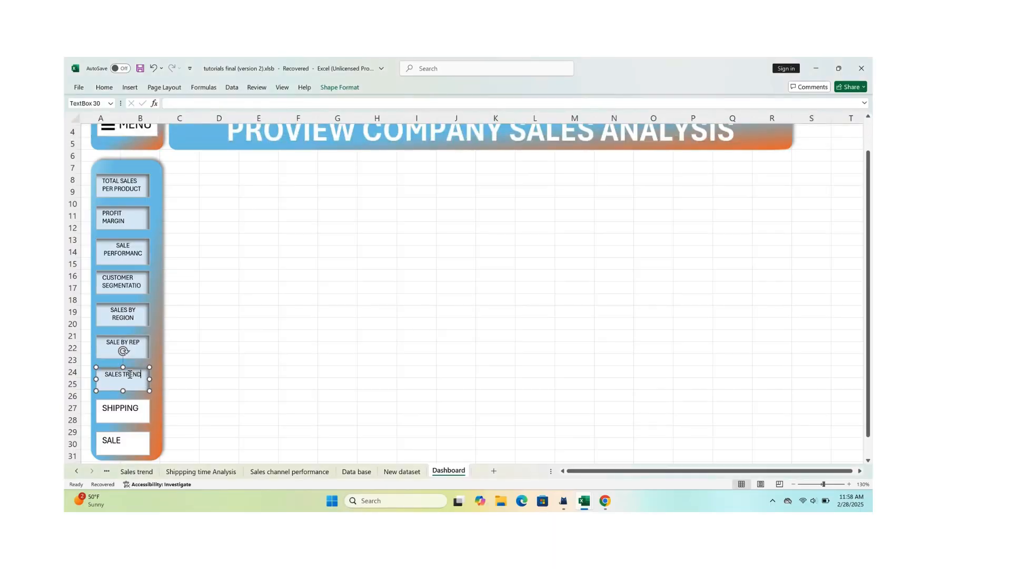
Copy the SALES TREND box's formatting onto the SHIPPING TIME ANALYSIS box with Format Painter.
{"action": "left_click", "coordinate": [133, 415]}
{"action": "left_click", "coordinate": [134, 389]}
{"action": "left_click", "coordinate": [106, 88]}
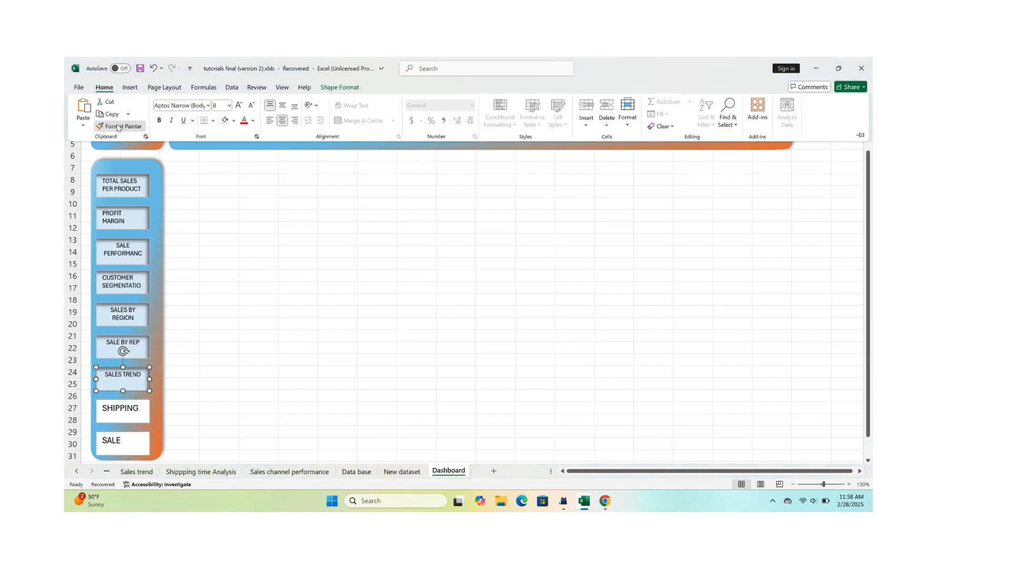
{"action": "left_click", "coordinate": [119, 126]}
{"action": "left_click", "coordinate": [120, 410]}
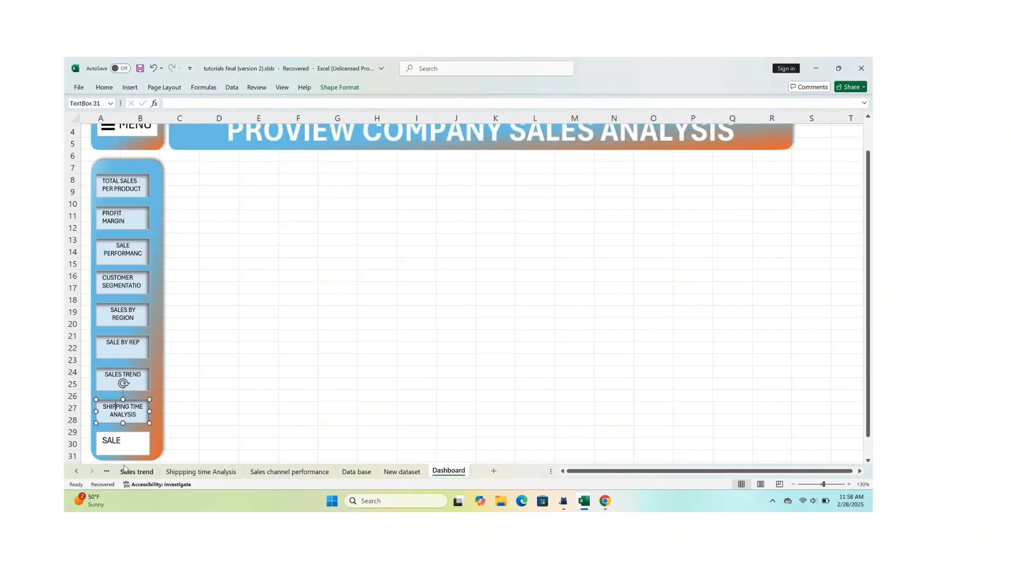
Try to format the SALE CHANNEL box by copying the blue-orange sidebar panel's formatting onto it.
{"action": "left_click", "coordinate": [126, 449]}
{"action": "left_click", "coordinate": [141, 426]}
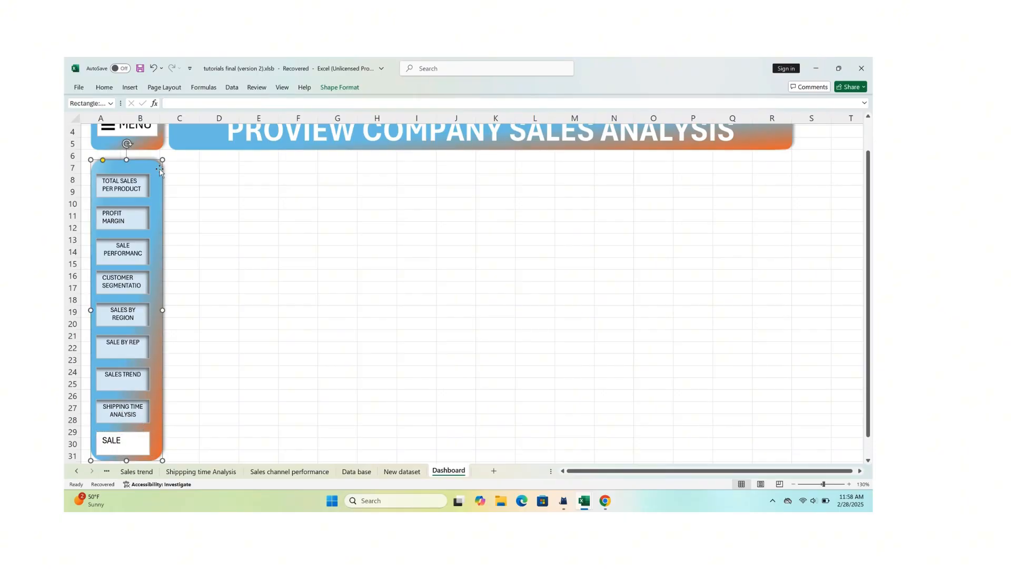
{"action": "left_click", "coordinate": [107, 89]}
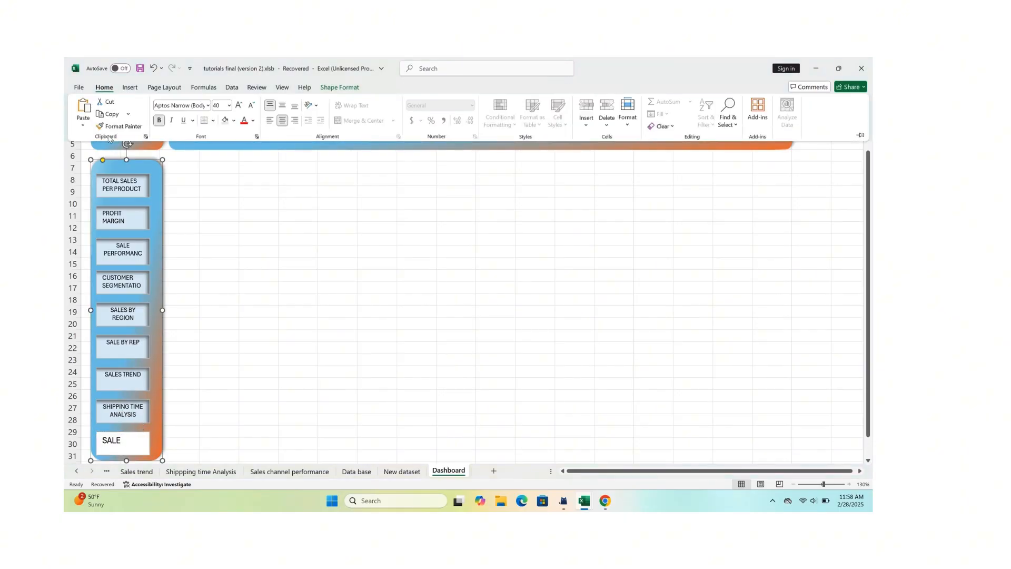
{"action": "left_click", "coordinate": [118, 126]}
{"action": "left_click", "coordinate": [123, 447]}
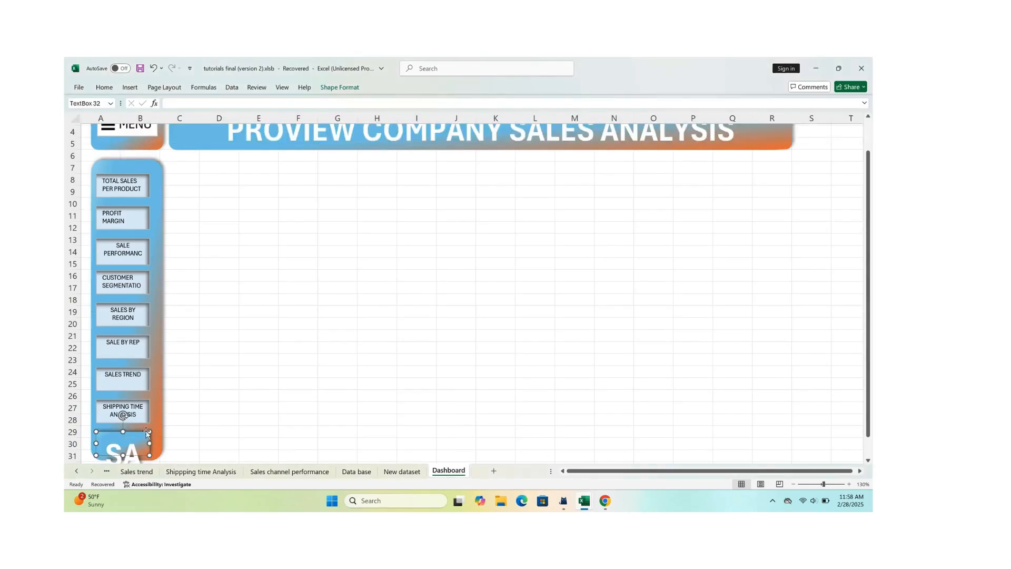
{"action": "scroll", "coordinate": [158, 257], "scroll_direction": "down", "scroll_amount": 3}
{"action": "scroll", "coordinate": [158, 256], "scroll_direction": "up", "scroll_amount": 1}
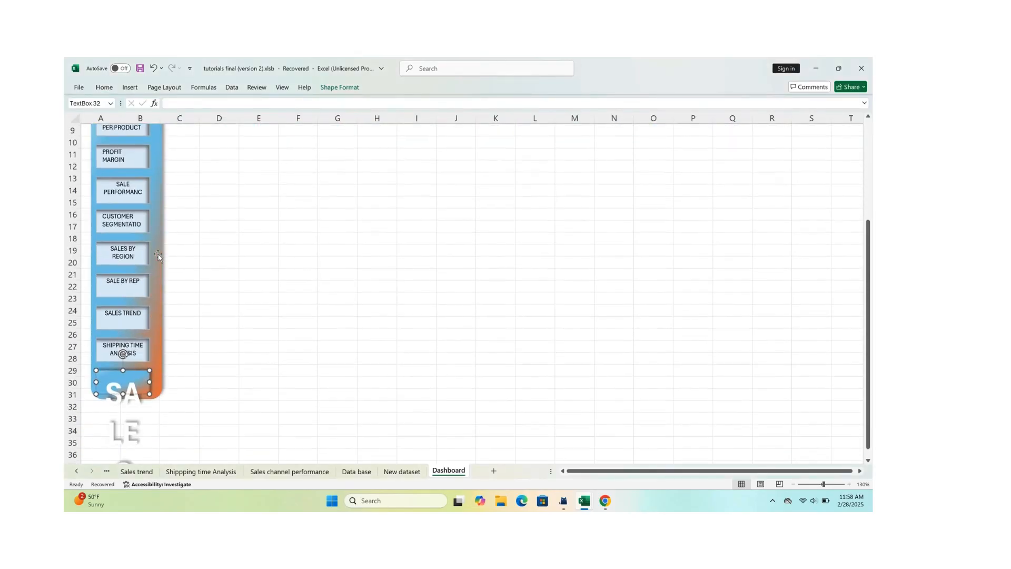
Try font size 8 on the SALE CHANNEL box's text and undo the formatting copied from the sidebar panel.
{"action": "left_click", "coordinate": [110, 88]}
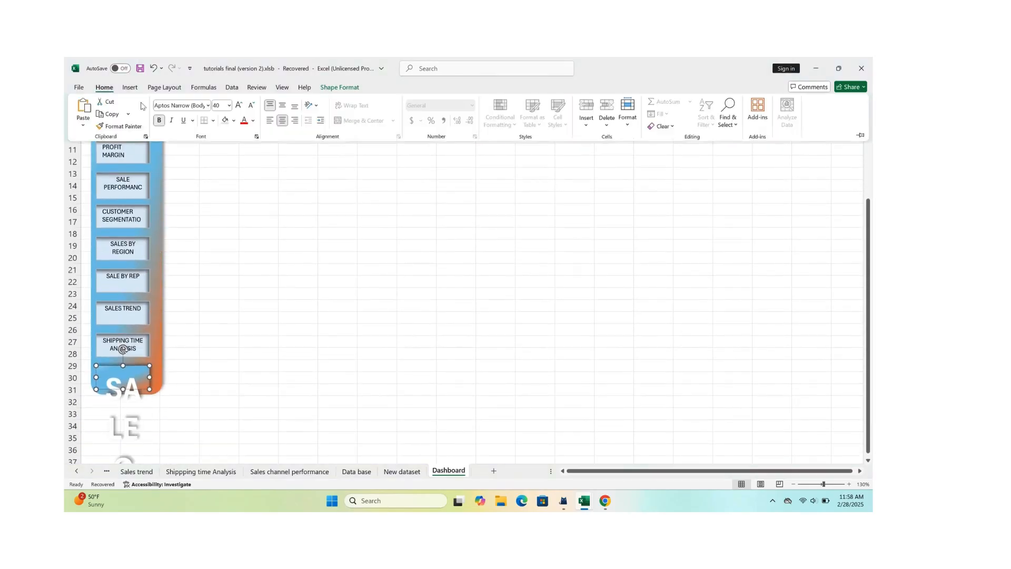
{"action": "left_click", "coordinate": [229, 105]}
{"action": "left_click", "coordinate": [220, 119]}
{"action": "left_click", "coordinate": [122, 397]}
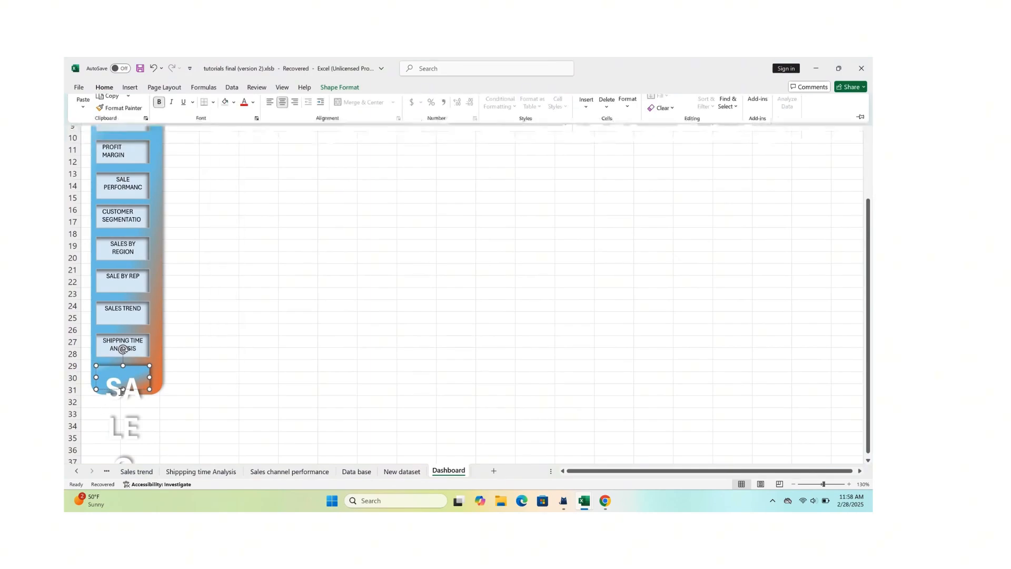
{"action": "left_click_drag", "start_coordinate": [120, 395], "coordinate": [118, 380]}
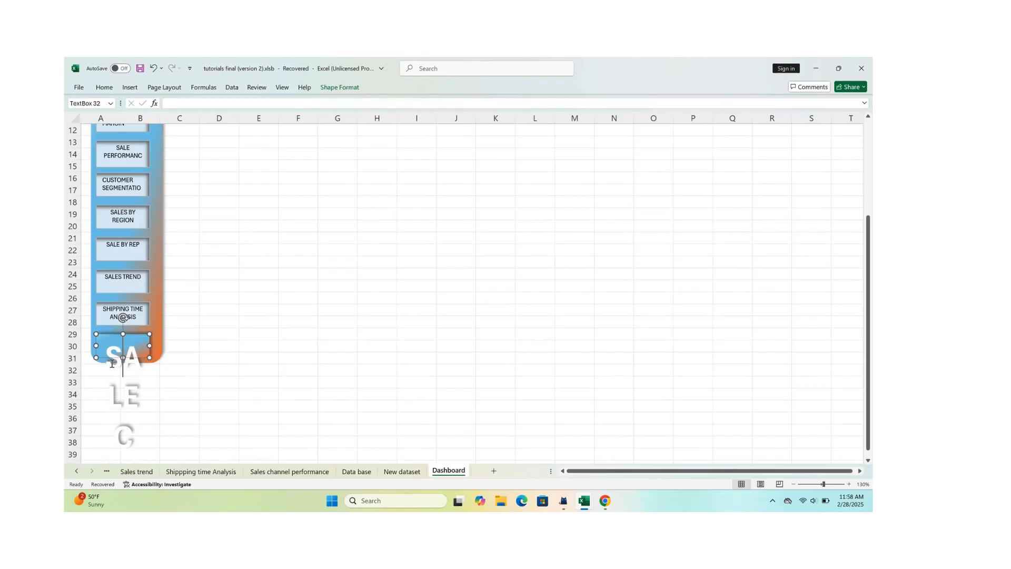
{"action": "key", "text": "ctrl+a"}
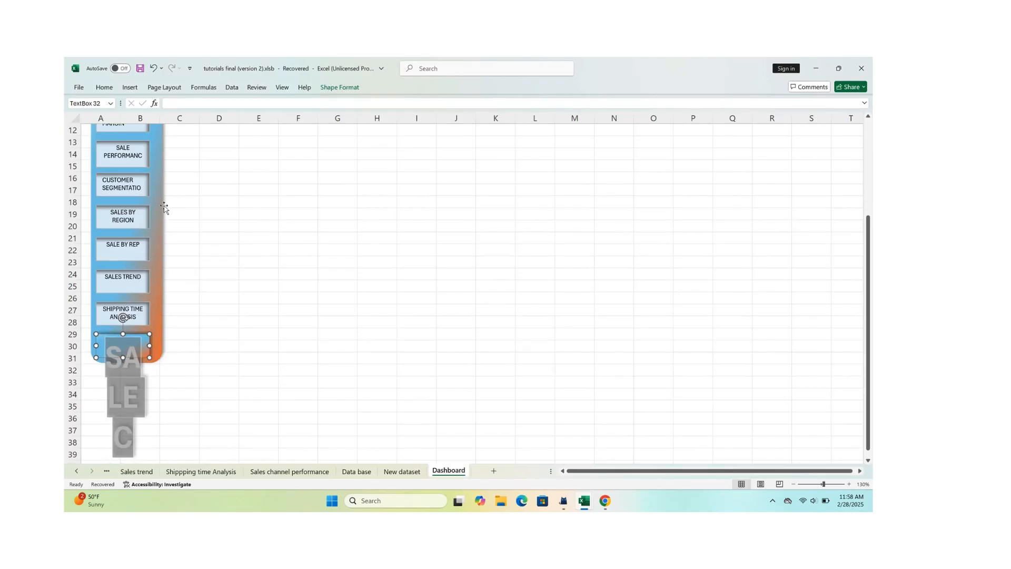
{"action": "left_click", "coordinate": [109, 89]}
{"action": "left_click", "coordinate": [229, 106]}
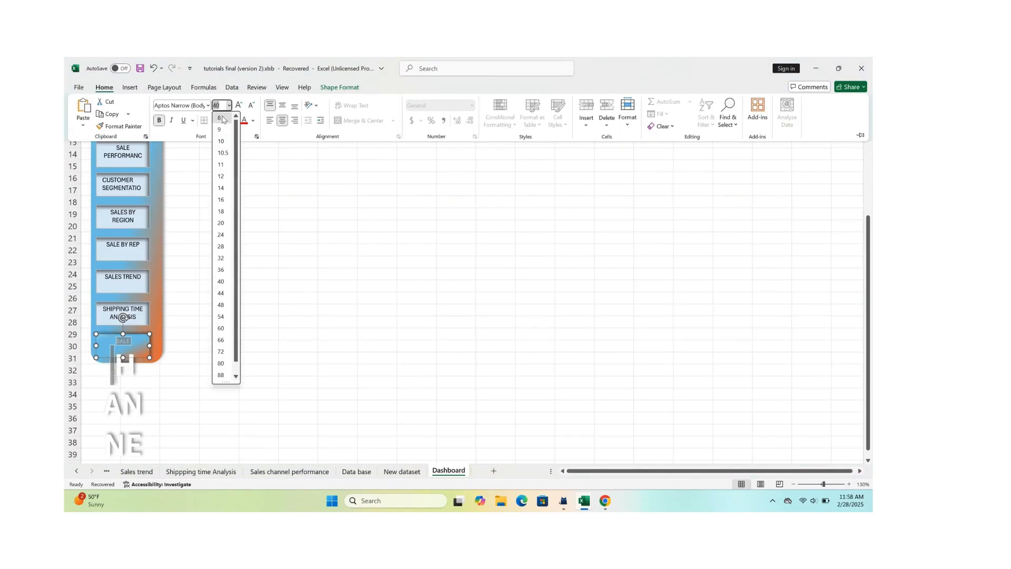
{"action": "left_click", "coordinate": [221, 117]}
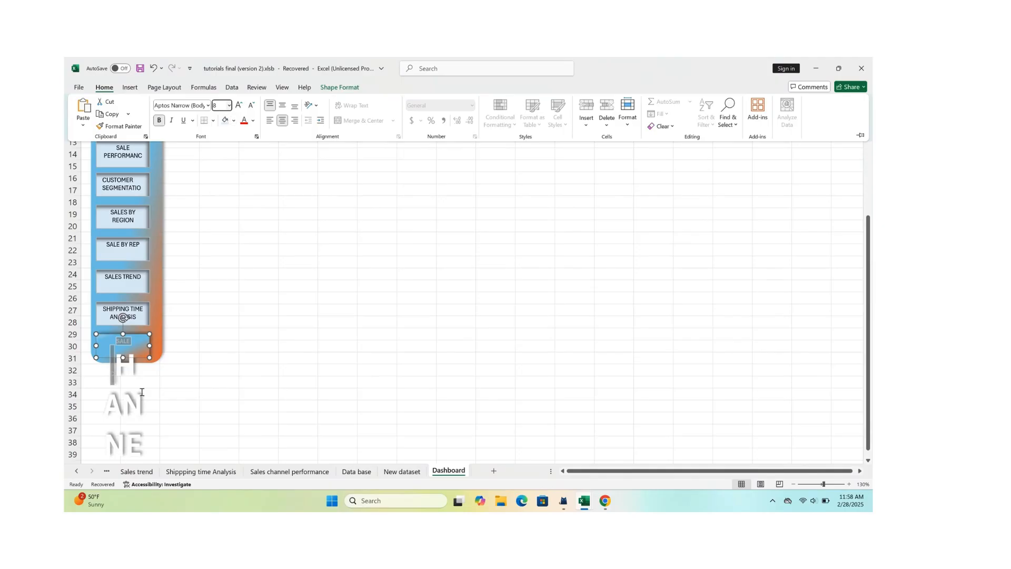
{"action": "left_click", "coordinate": [153, 68]}
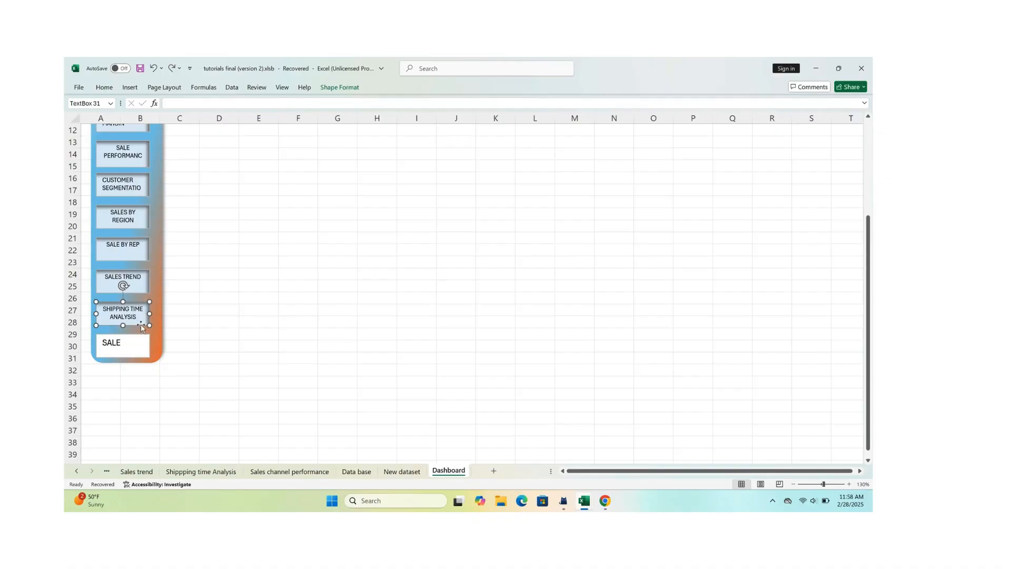
Copy the SHIPPING TIME ANALYSIS box's formatting onto the SALE CHANNEL box with Format Painter.
{"action": "left_click", "coordinate": [104, 87]}
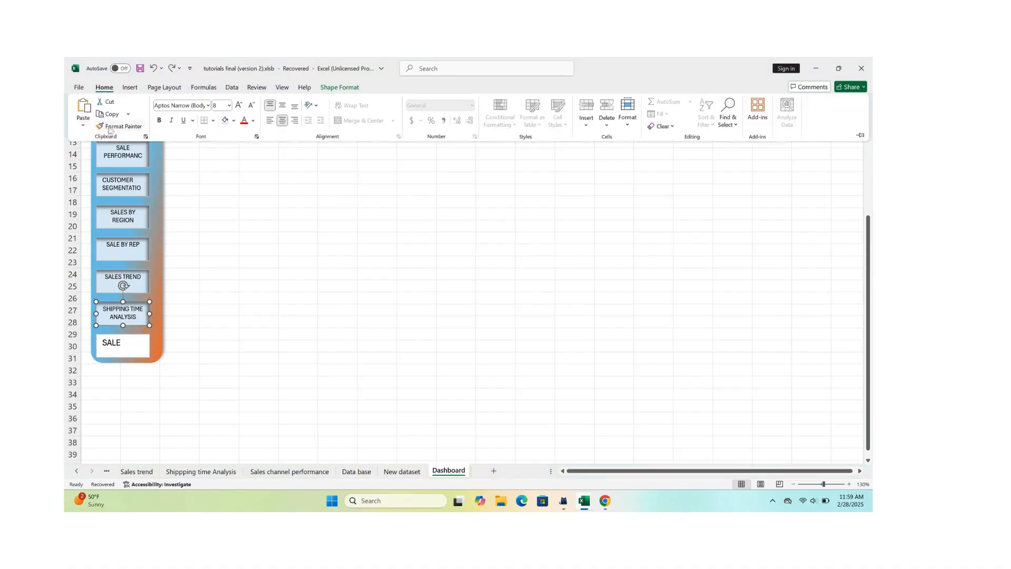
{"action": "left_click", "coordinate": [120, 125]}
{"action": "left_click", "coordinate": [131, 345]}
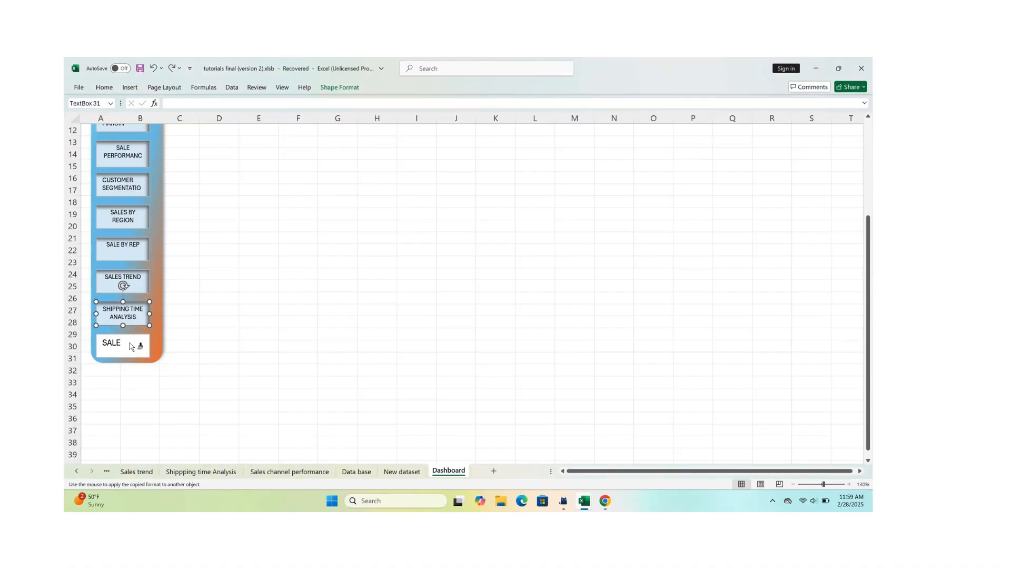
{"action": "left_click", "coordinate": [174, 335]}
Copy the TOTAL SALES PER PRODUCT box's formatting onto the MENU box with Format Painter.
{"action": "scroll", "coordinate": [208, 328], "scroll_direction": "up", "scroll_amount": 4}
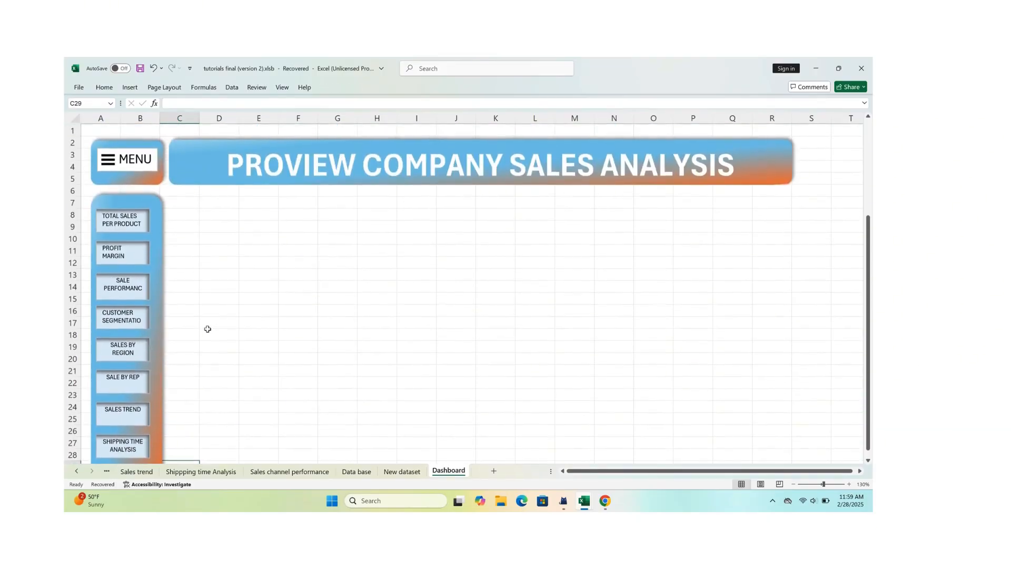
{"action": "left_click", "coordinate": [121, 213]}
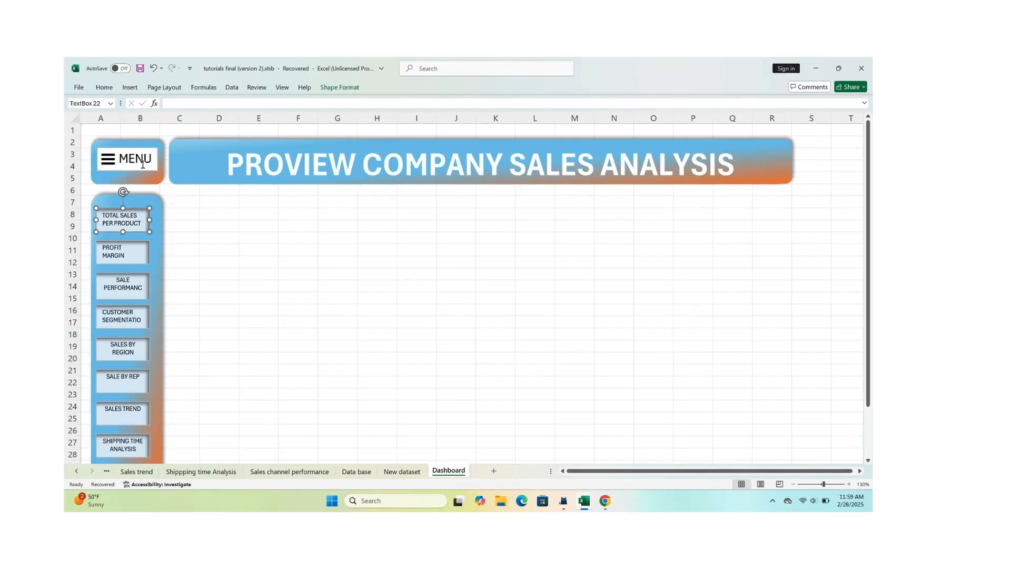
{"action": "left_click", "coordinate": [104, 87]}
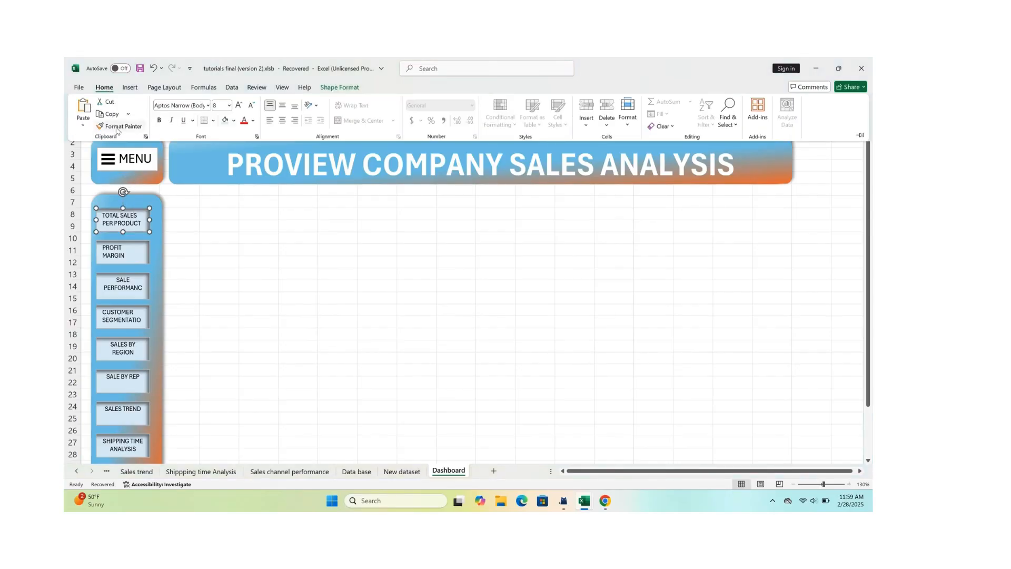
{"action": "left_click", "coordinate": [120, 126]}
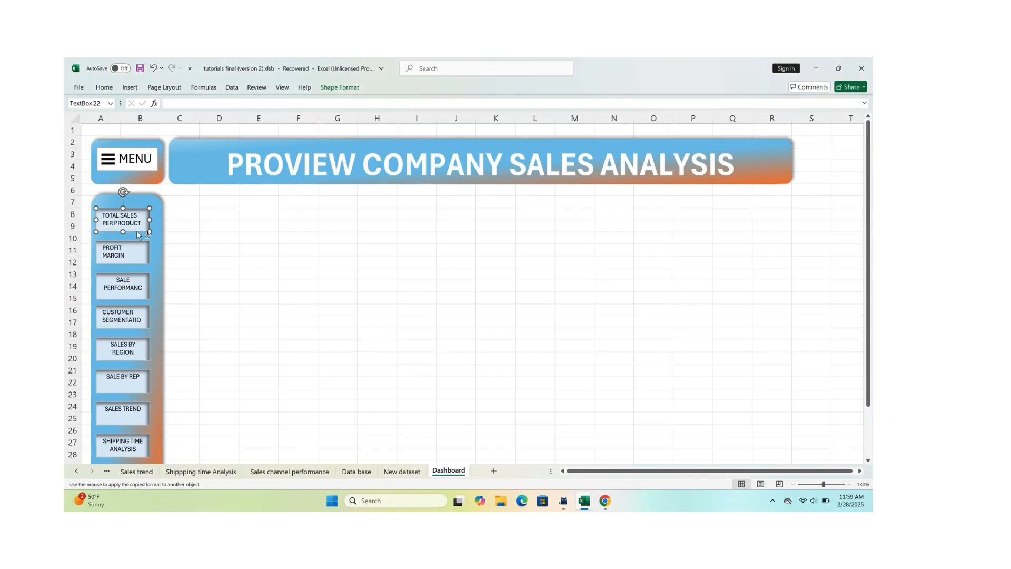
{"action": "left_click", "coordinate": [129, 159]}
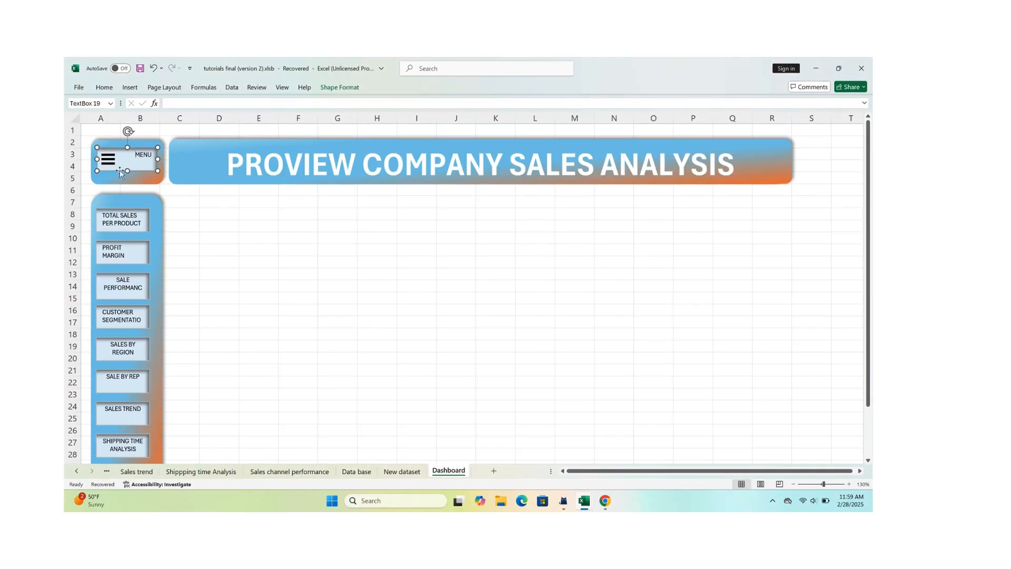
Set the MENU box's text to font size 18.
{"action": "double_click", "coordinate": [134, 155]}
{"action": "left_click", "coordinate": [104, 87]}
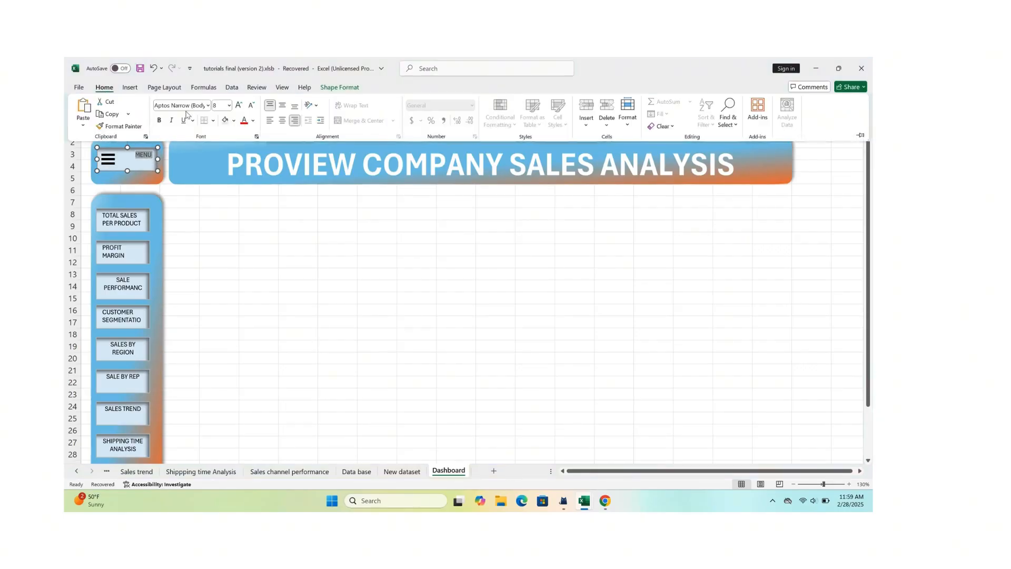
{"action": "left_click", "coordinate": [229, 106]}
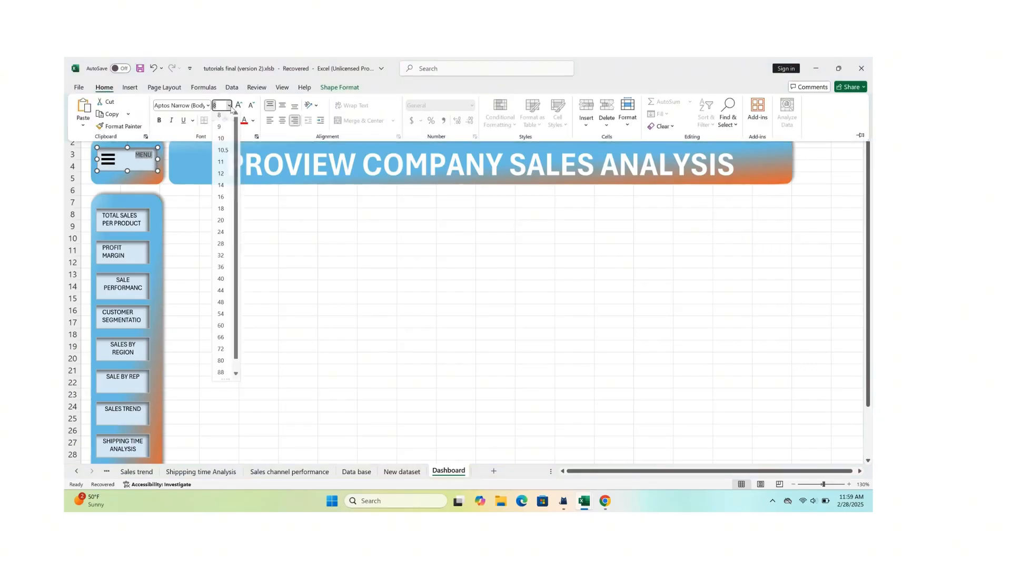
{"action": "left_click", "coordinate": [221, 211]}
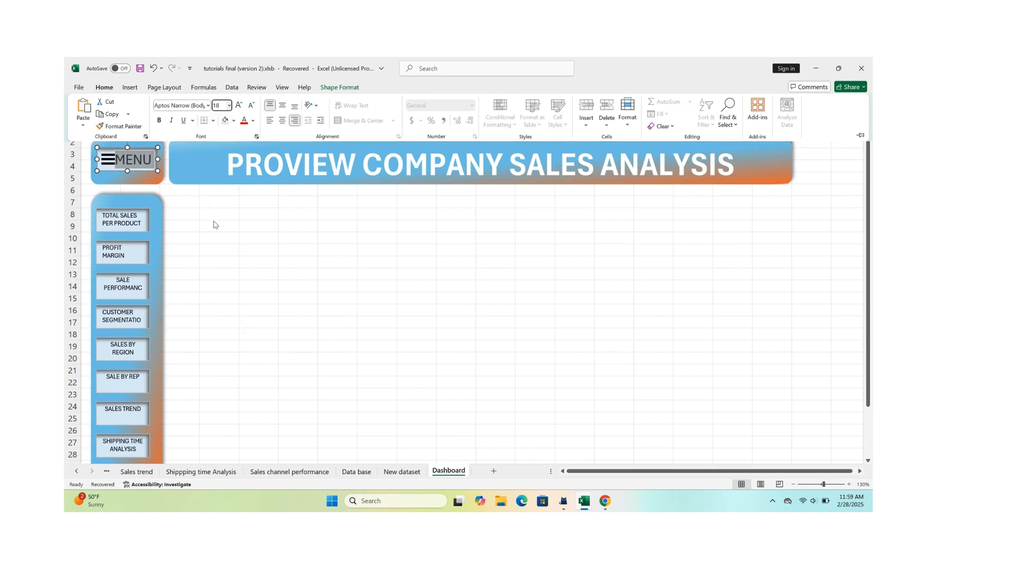
{"action": "left_click", "coordinate": [217, 261]}
Review the styled MENU box, title banner and sidebar buttons along the full height of the dashboard.
{"action": "scroll", "coordinate": [211, 253], "scroll_direction": "down", "scroll_amount": 2}
{"action": "scroll", "coordinate": [211, 252], "scroll_direction": "up", "scroll_amount": 2}
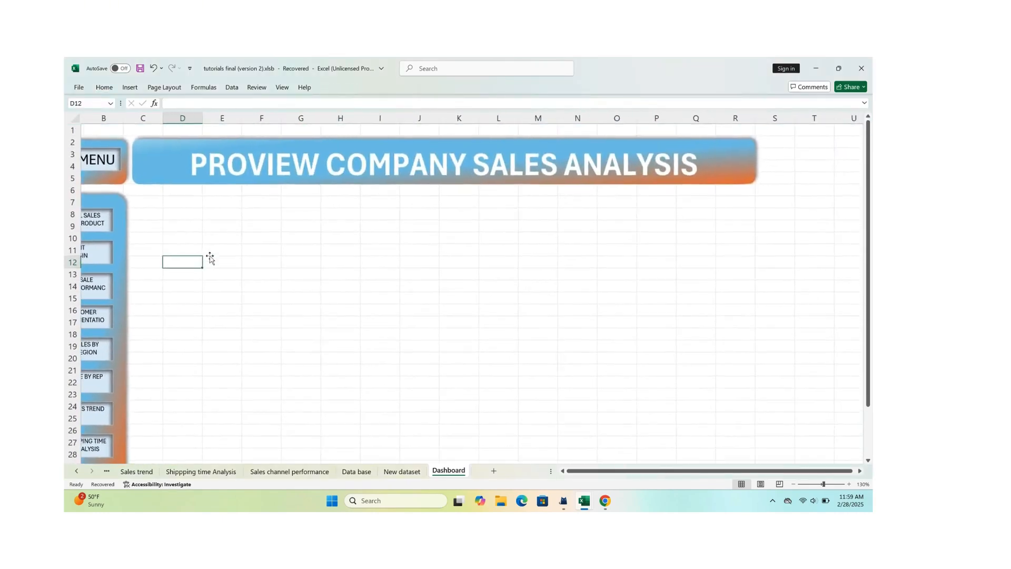
{"action": "scroll", "coordinate": [211, 255], "scroll_direction": "down", "scroll_amount": 2}
{"action": "scroll", "coordinate": [210, 258], "scroll_direction": "up", "scroll_amount": 1}
{"action": "scroll", "coordinate": [210, 257], "scroll_direction": "up", "scroll_amount": 1}
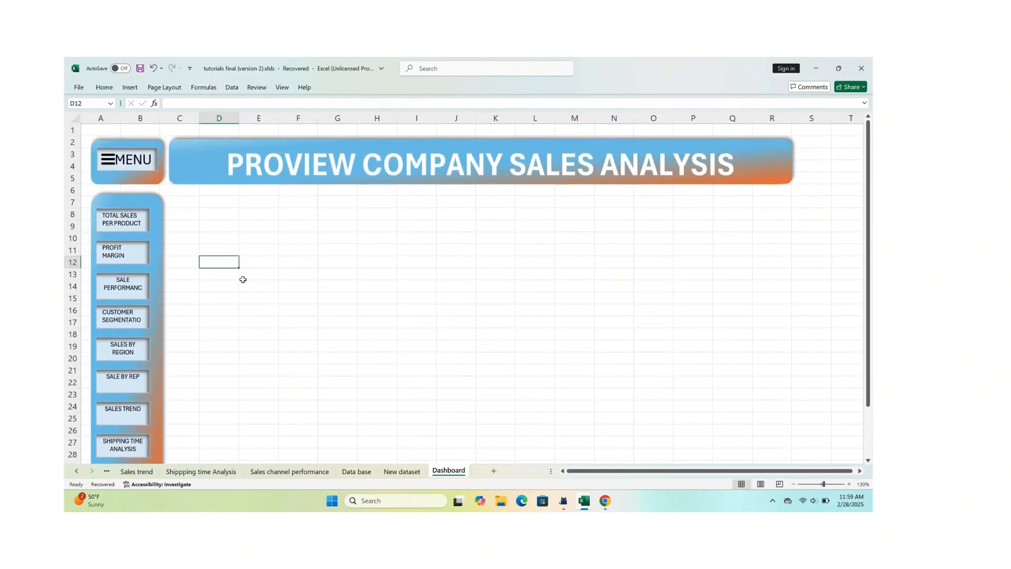
{"action": "scroll", "coordinate": [337, 290], "scroll_direction": "down", "scroll_amount": 2}
{"action": "scroll", "coordinate": [337, 290], "scroll_direction": "up", "scroll_amount": 1}
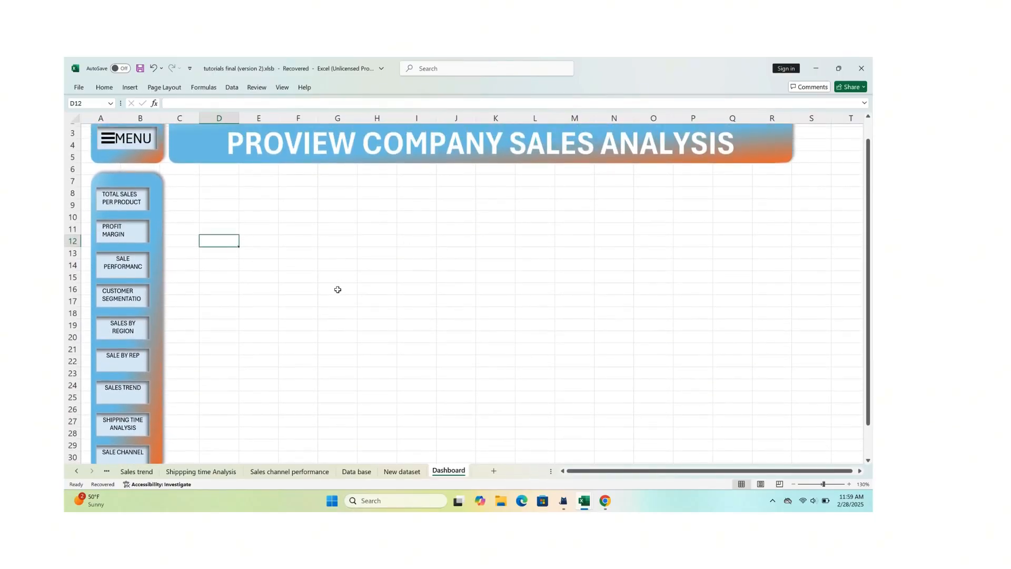
{"action": "scroll", "coordinate": [337, 290], "scroll_direction": "up", "scroll_amount": 1}
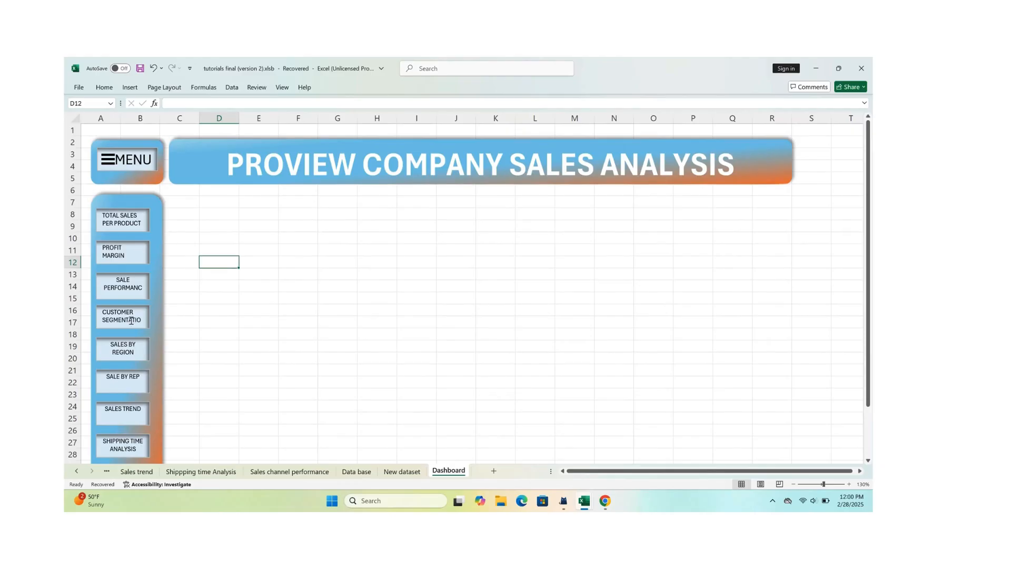
Look at the Sale by region and New dataset sheets and return to the Dashboard sheet.
{"action": "left_click", "coordinate": [107, 471]}
{"action": "left_click", "coordinate": [108, 471]}
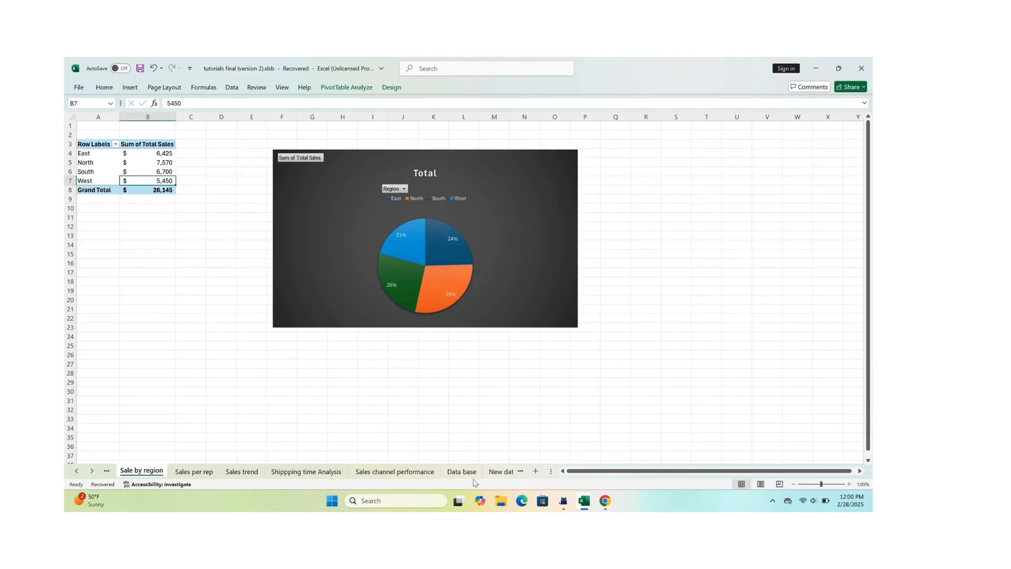
{"action": "left_click", "coordinate": [521, 471]}
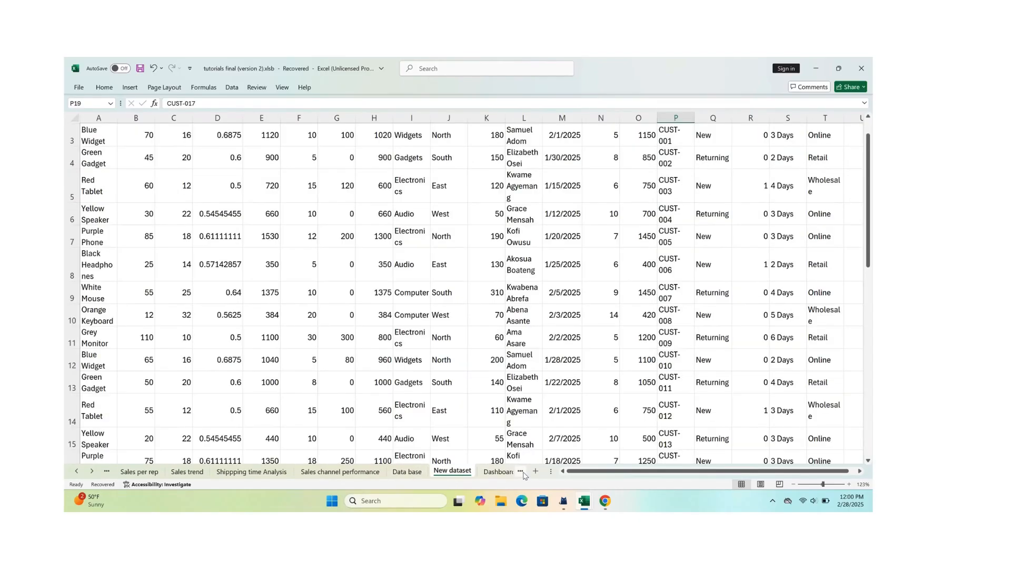
{"action": "left_click", "coordinate": [521, 472]}
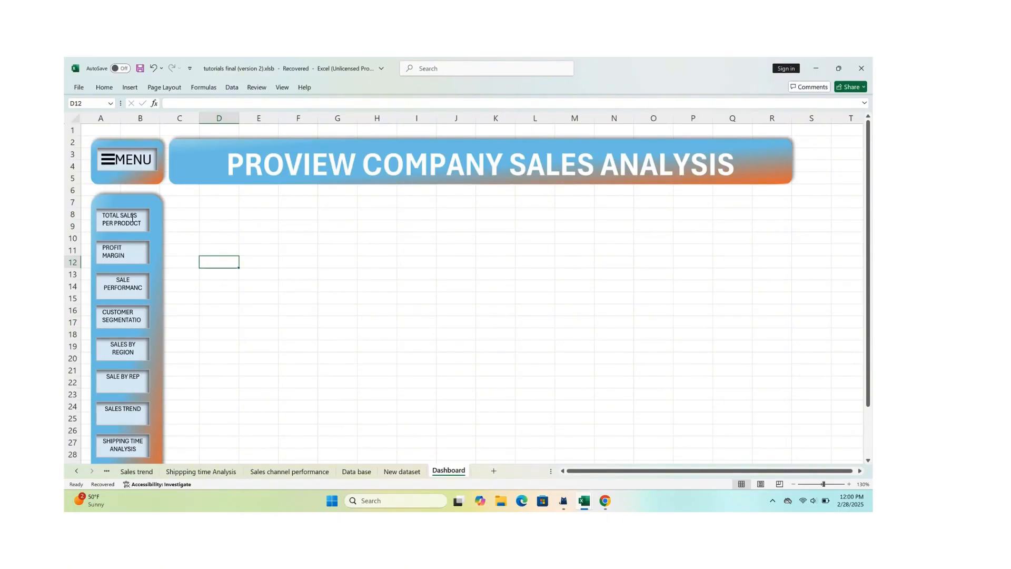
{"action": "scroll", "coordinate": [178, 334], "scroll_direction": "down", "scroll_amount": 2}
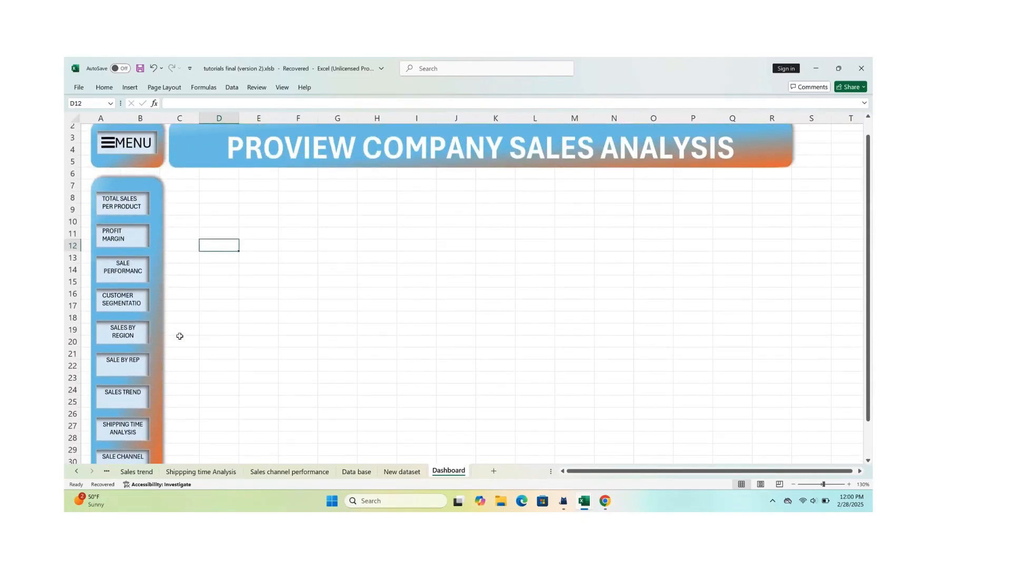
Hyperlink the CUSTOMER SEGMENTATION box in the dashboard menu to the 'Customer segmentation' sheet of this workbook.
{"action": "scroll", "coordinate": [179, 335], "scroll_direction": "up", "scroll_amount": 2}
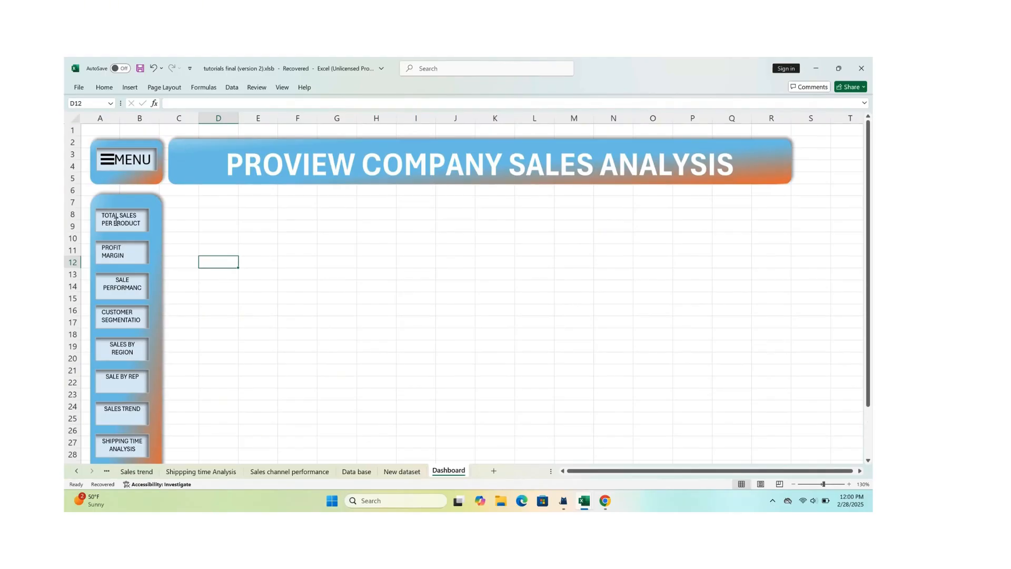
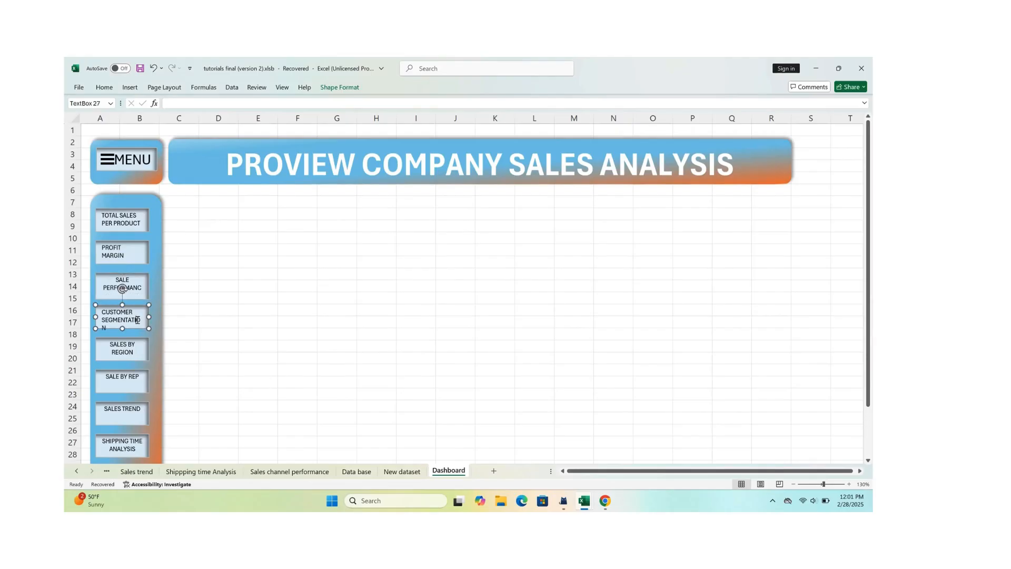
{"action": "right_click", "coordinate": [137, 320]}
{"action": "mouse_move", "coordinate": [238, 256]}
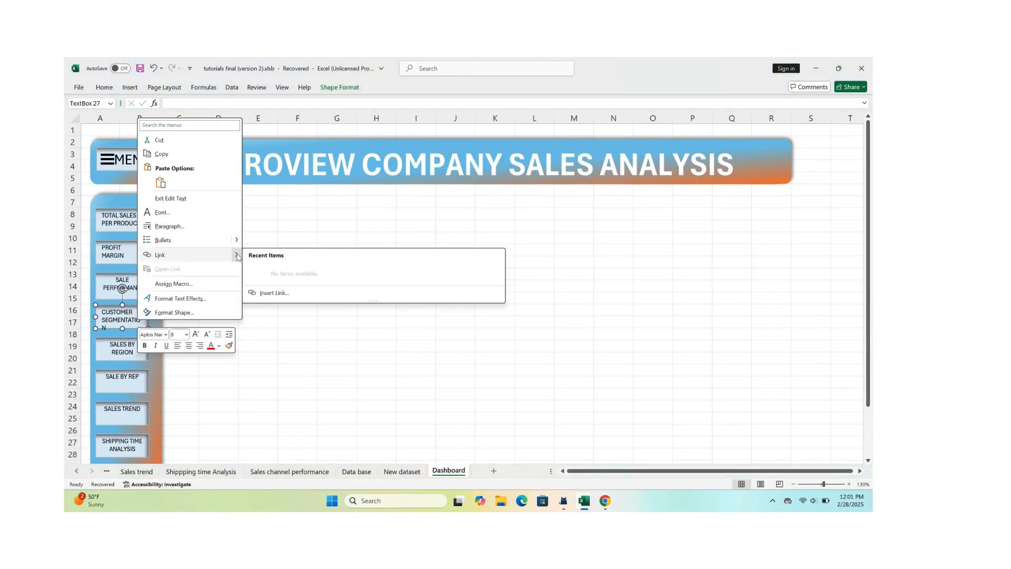
{"action": "left_click", "coordinate": [282, 293]}
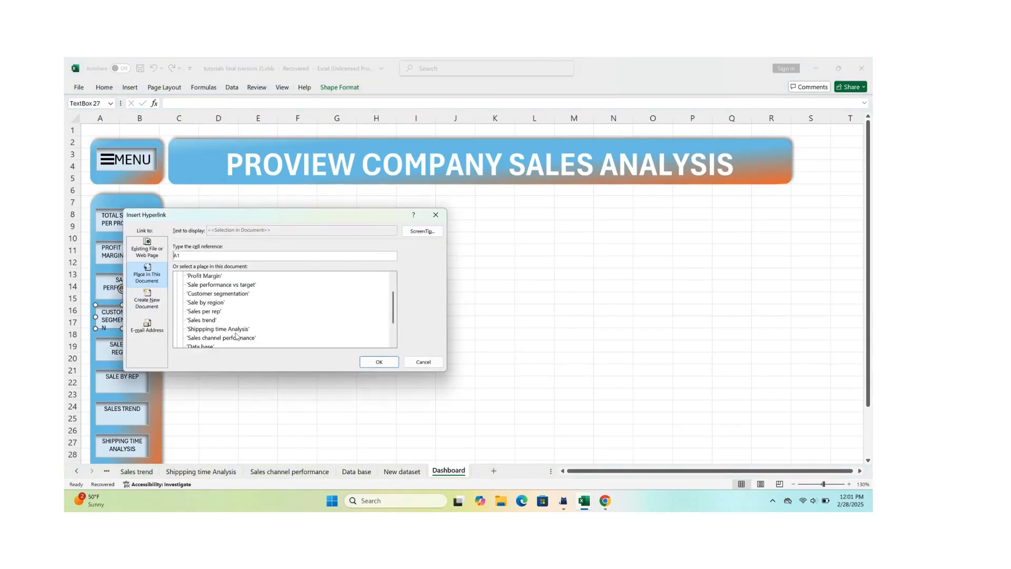
{"action": "left_click", "coordinate": [222, 294]}
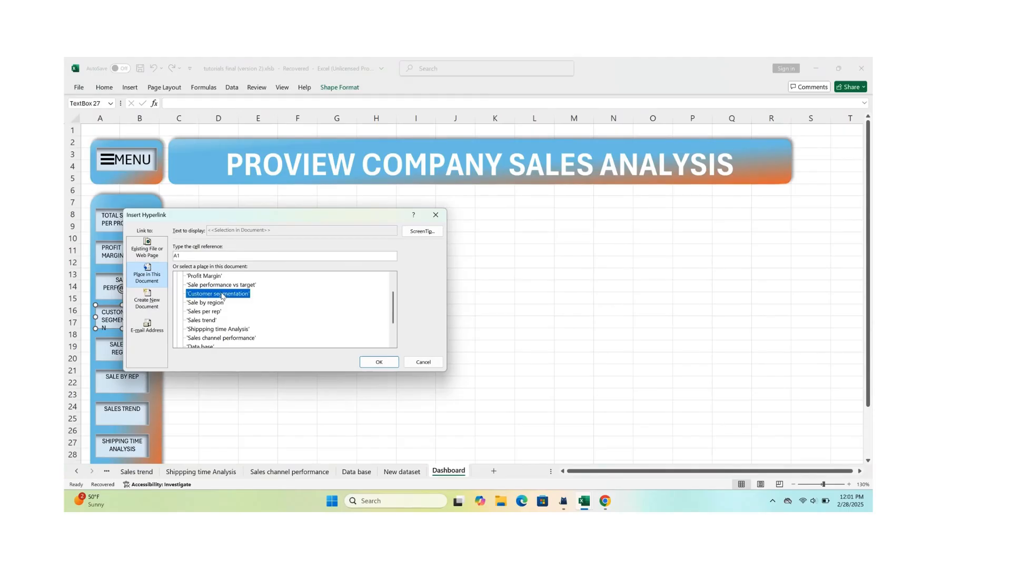
{"action": "left_click", "coordinate": [379, 361]}
Insert a hyperlink on the SALES BY REGION box that points to the 'Sales per rep' sheet.
{"action": "left_click", "coordinate": [132, 348]}
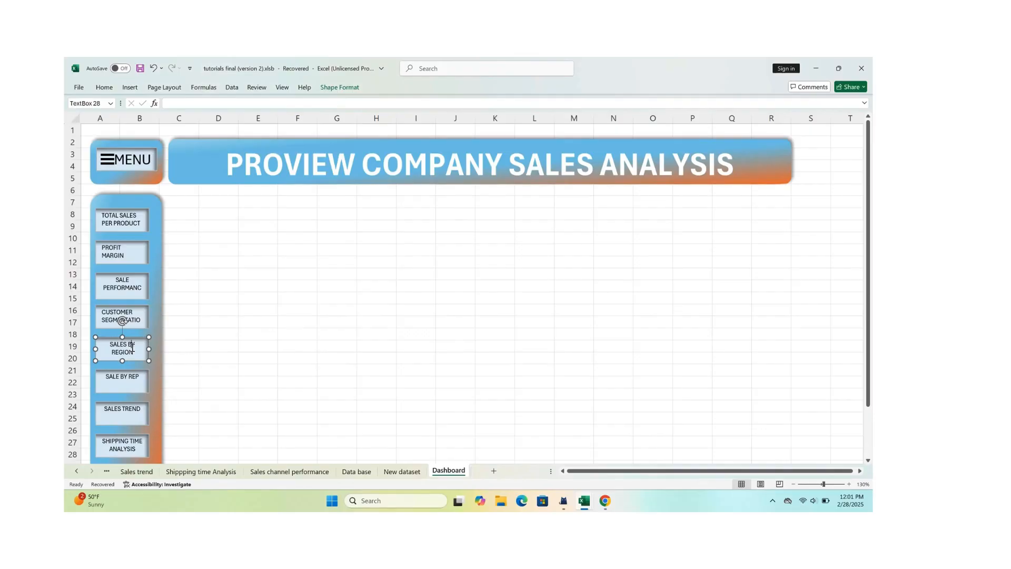
{"action": "right_click", "coordinate": [131, 347]}
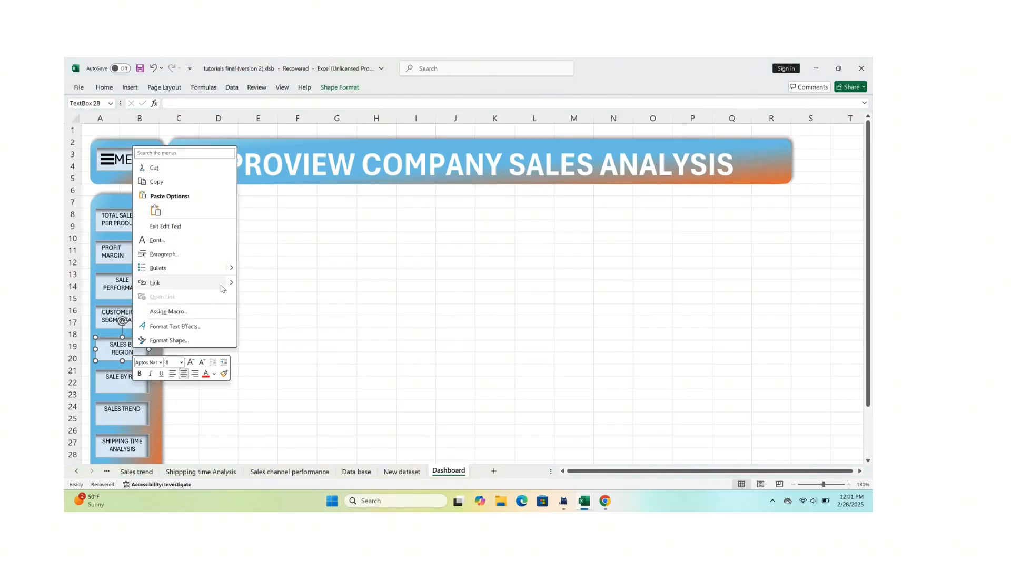
{"action": "mouse_move", "coordinate": [231, 282]}
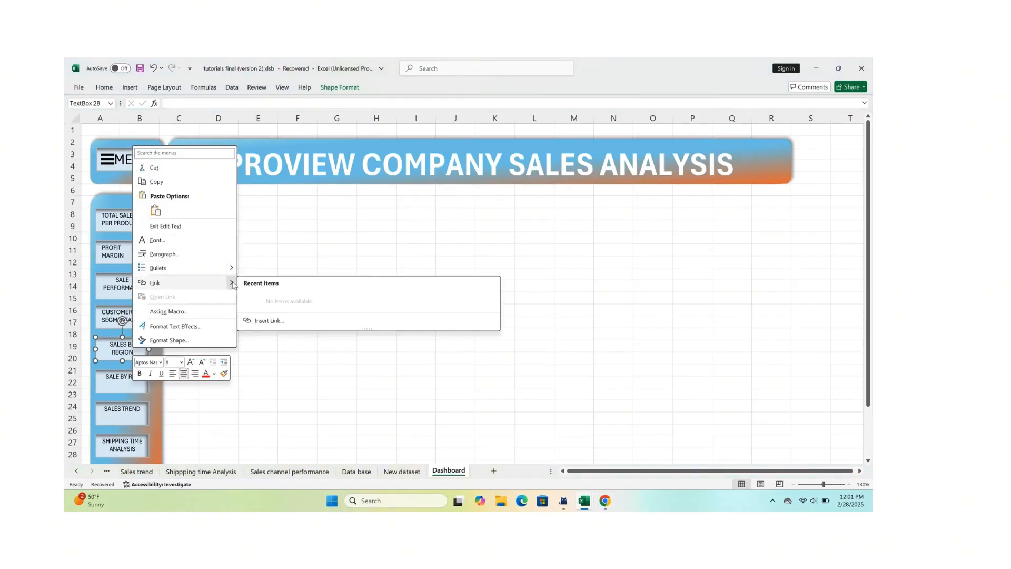
{"action": "left_click", "coordinate": [281, 323]}
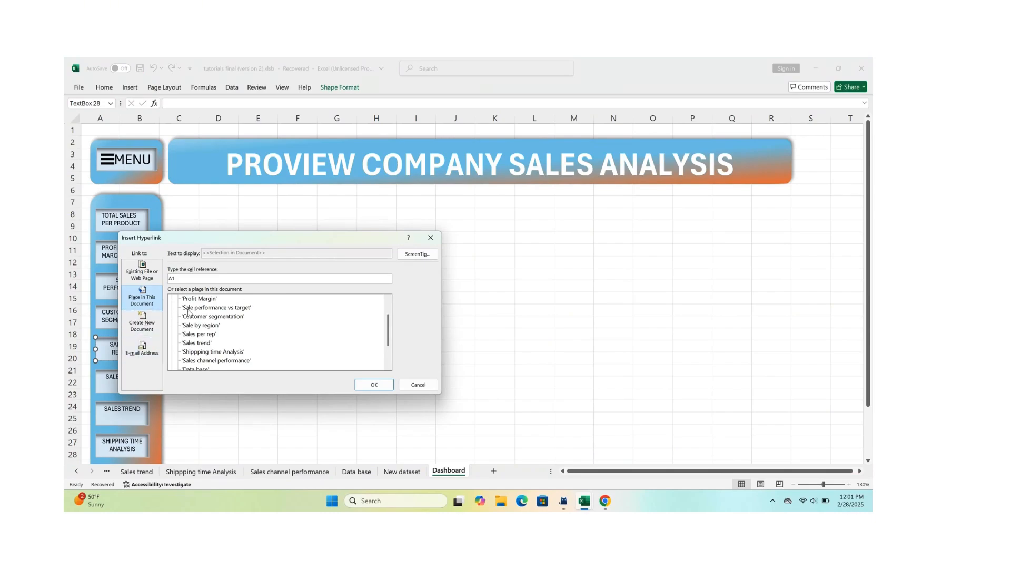
{"action": "left_click", "coordinate": [208, 334]}
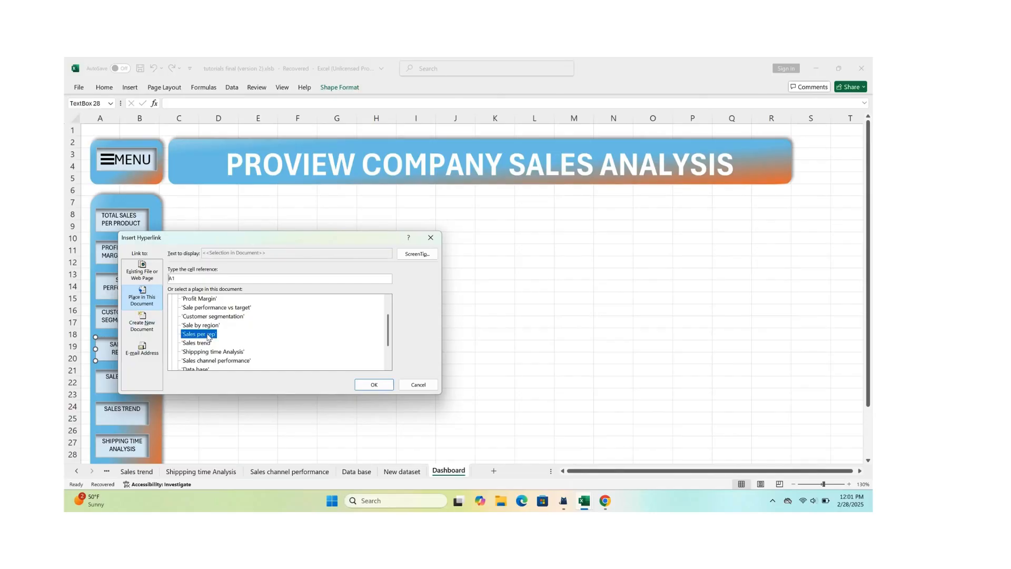
{"action": "left_click", "coordinate": [374, 386]}
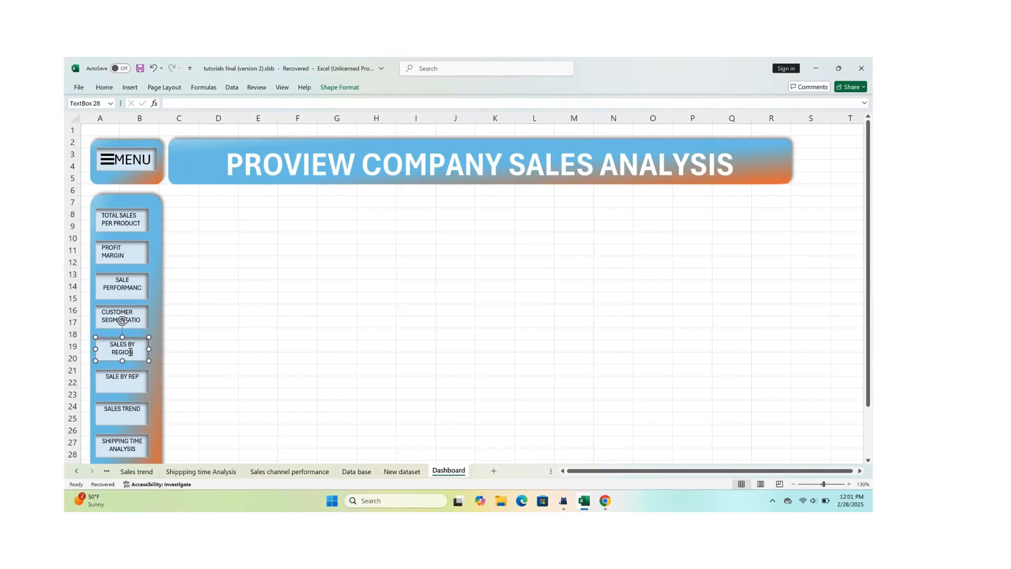
Edit the SALES BY REGION box's hyperlink so that it points to the 'Sale by region' sheet.
{"action": "right_click", "coordinate": [128, 352]}
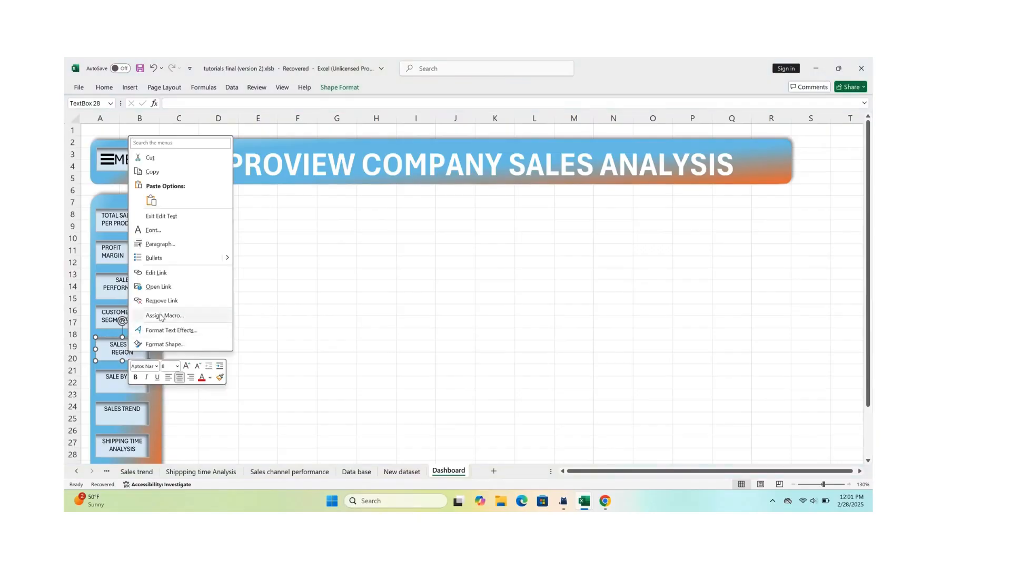
{"action": "left_click", "coordinate": [196, 277]}
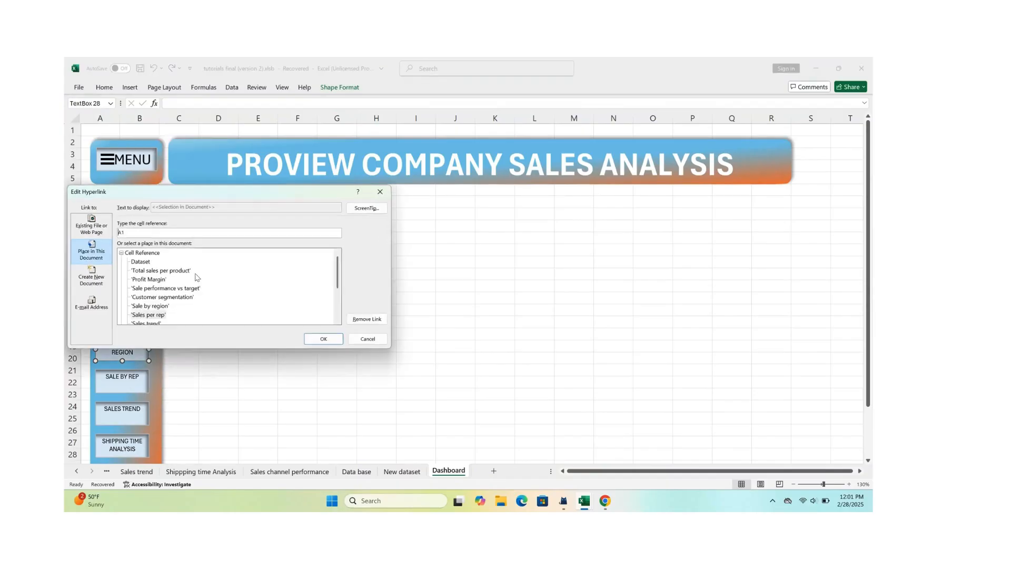
{"action": "left_click", "coordinate": [158, 307]}
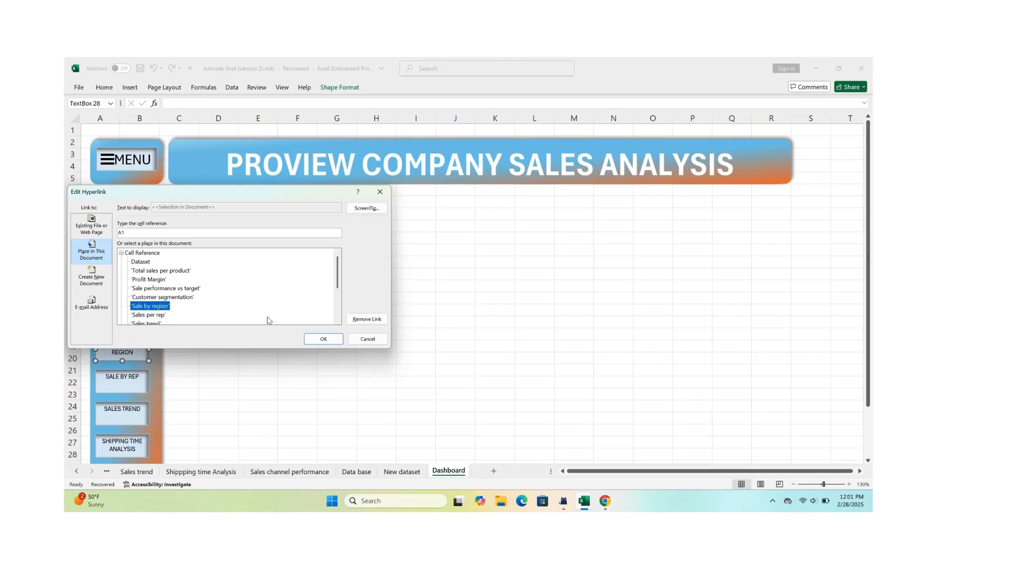
{"action": "left_click", "coordinate": [319, 340]}
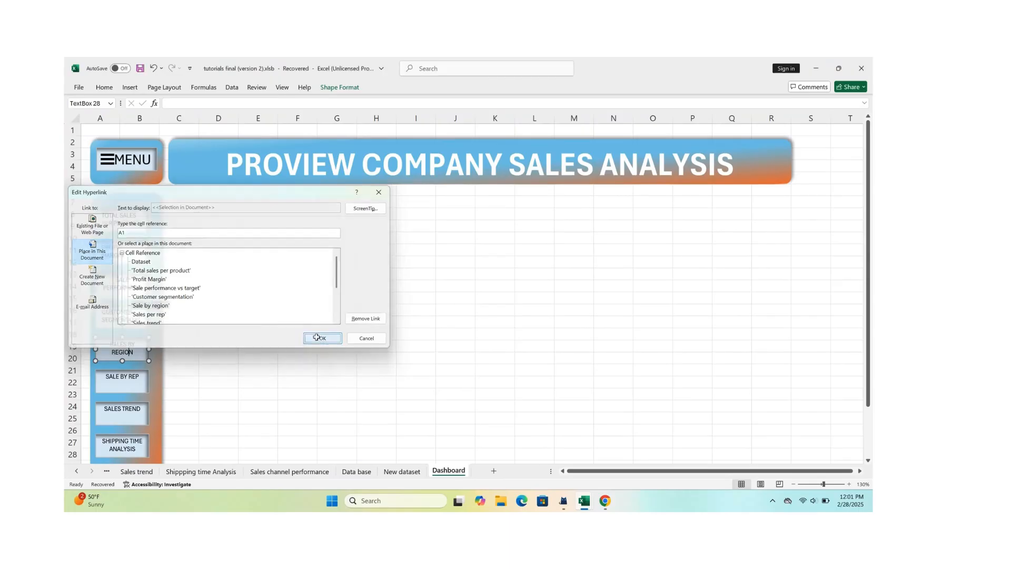
Hyperlink the SALE BY REP box to the 'Sales per rep' sheet.
{"action": "left_click", "coordinate": [134, 383]}
{"action": "right_click", "coordinate": [134, 382]}
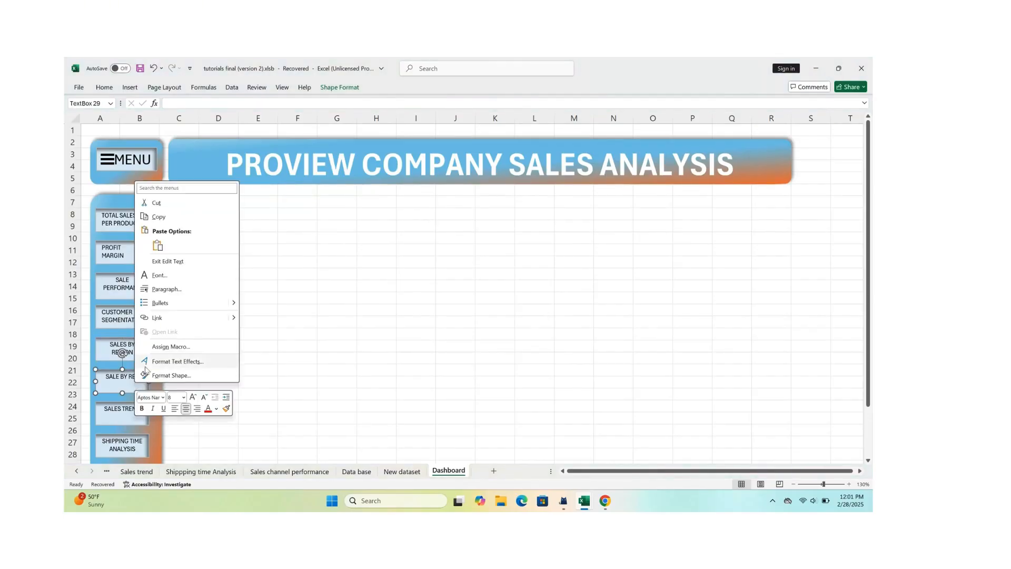
{"action": "left_click", "coordinate": [230, 321]}
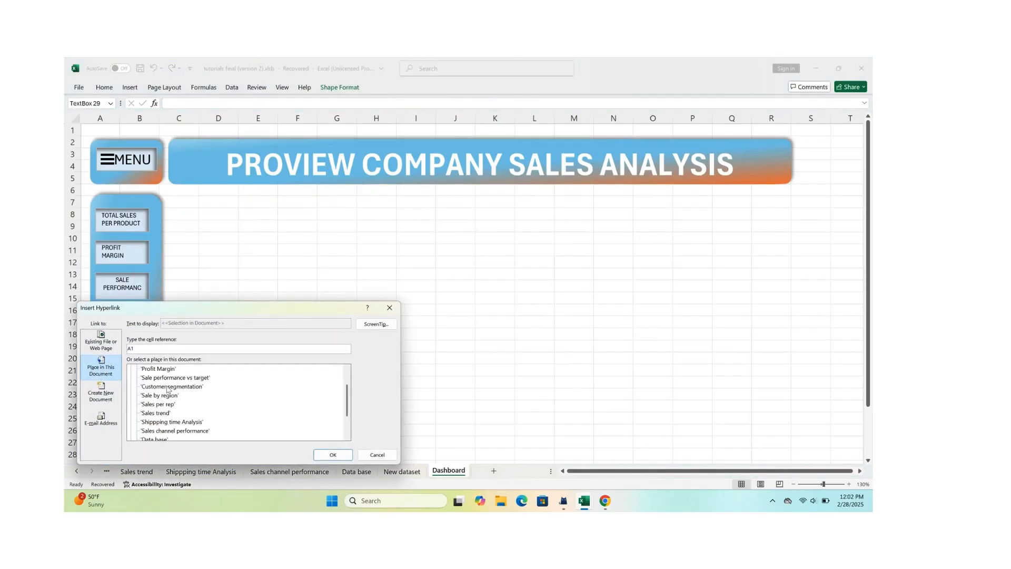
{"action": "left_click", "coordinate": [174, 405]}
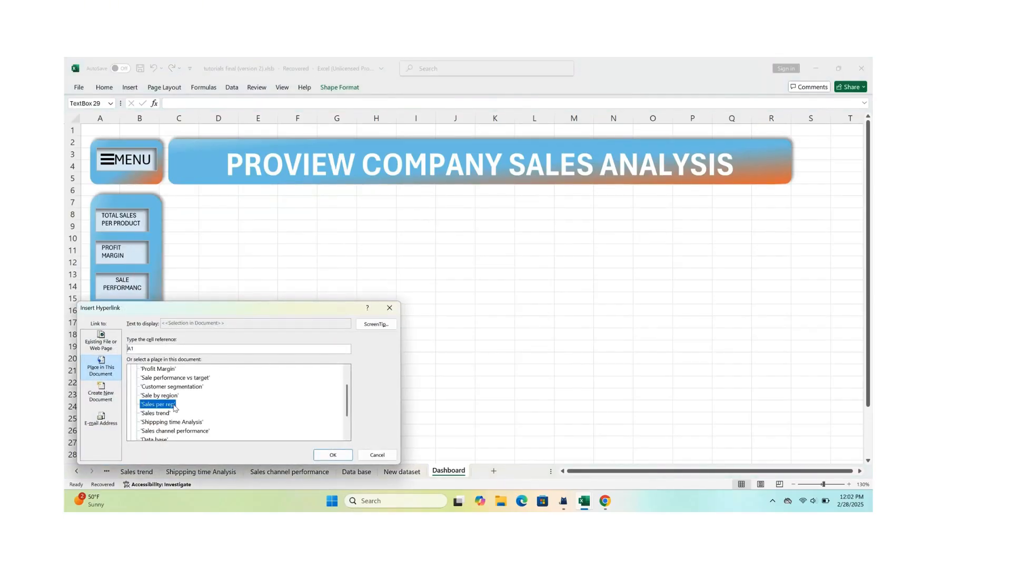
{"action": "left_click", "coordinate": [331, 455]}
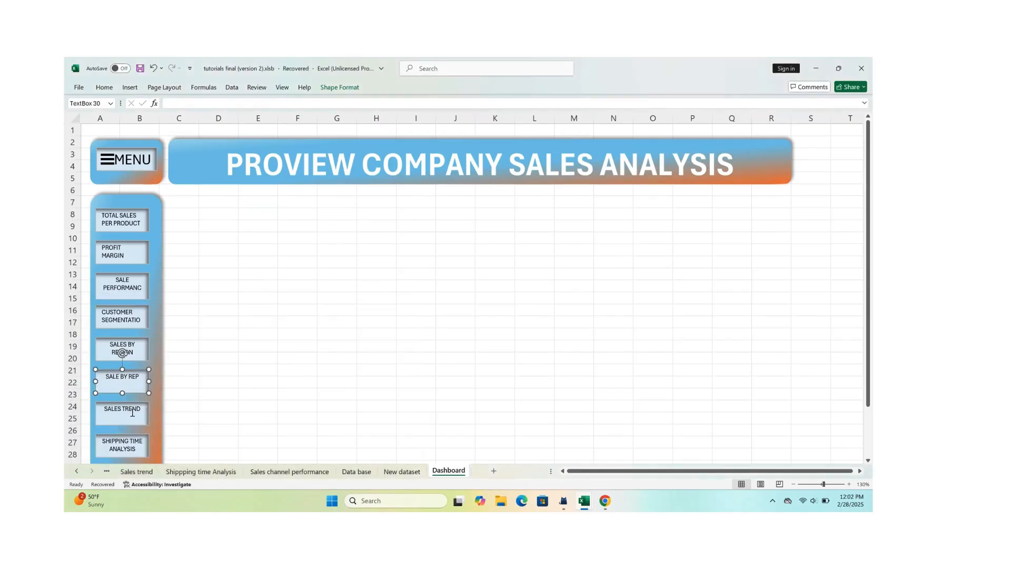
Hyperlink the SALES TREND box to the 'Sales trend' sheet.
{"action": "left_click", "coordinate": [132, 412]}
{"action": "right_click", "coordinate": [132, 412]}
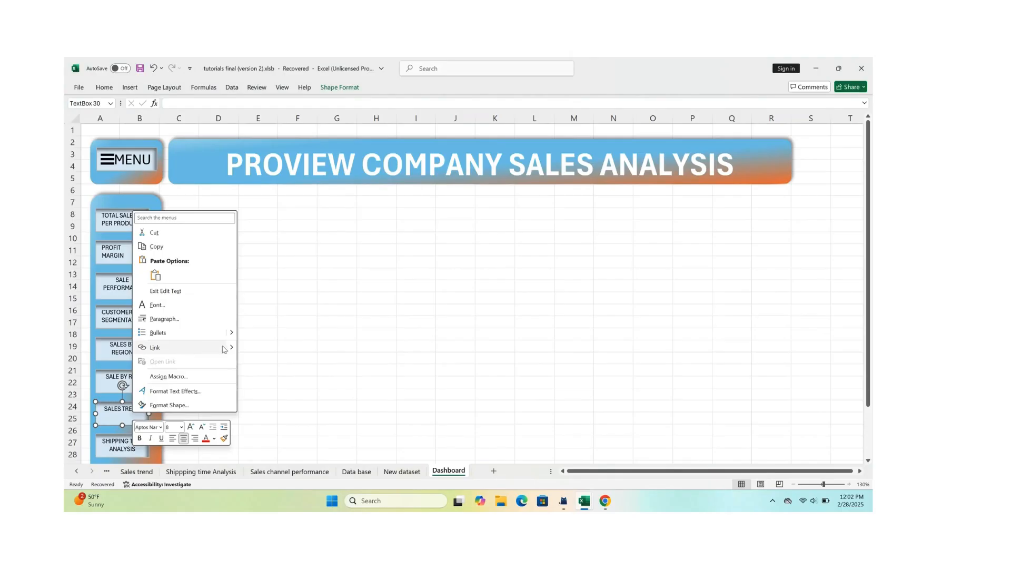
{"action": "mouse_move", "coordinate": [235, 352]}
{"action": "left_click", "coordinate": [294, 389]}
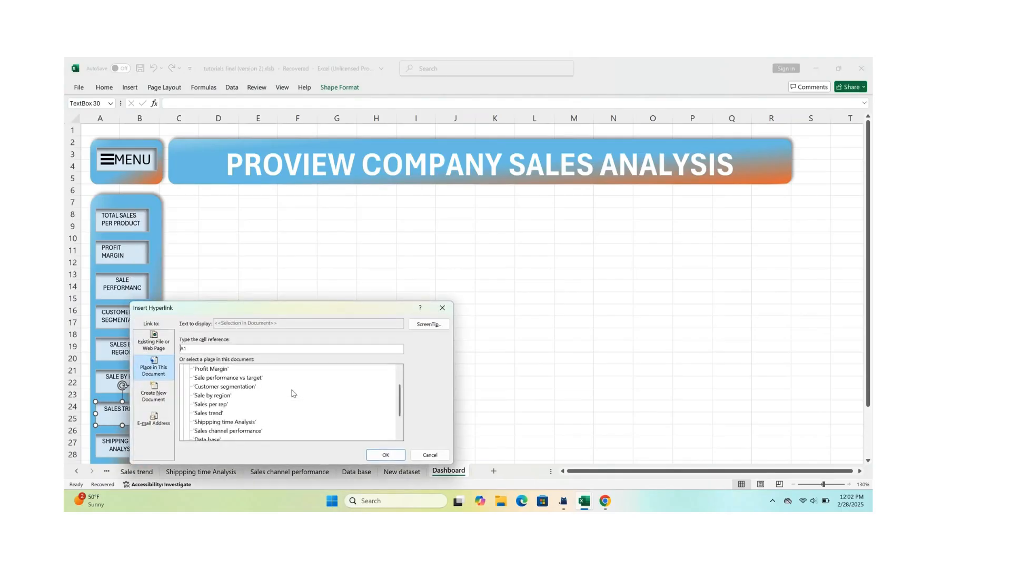
{"action": "left_click", "coordinate": [213, 414]}
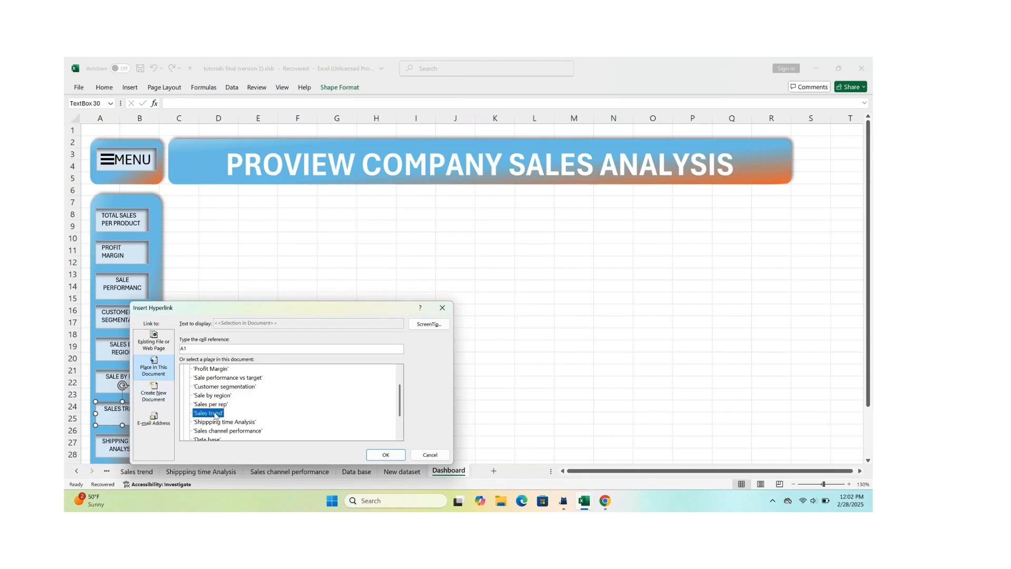
{"action": "left_click", "coordinate": [385, 454]}
Hyperlink the SHIPPING TIME ANALYSIS box to the 'Shippping time Analysis' sheet.
{"action": "left_click", "coordinate": [124, 439]}
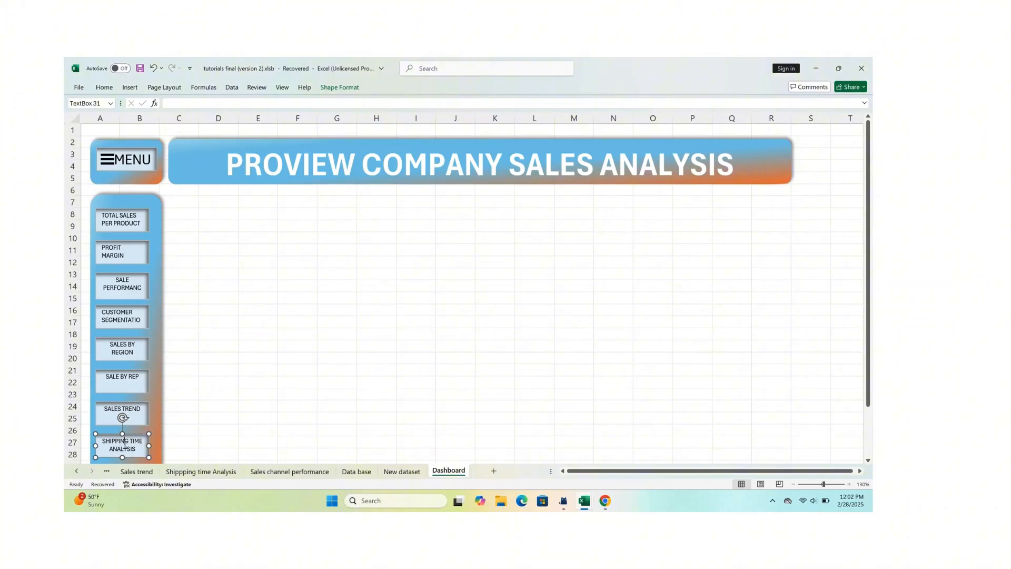
{"action": "right_click", "coordinate": [125, 444]}
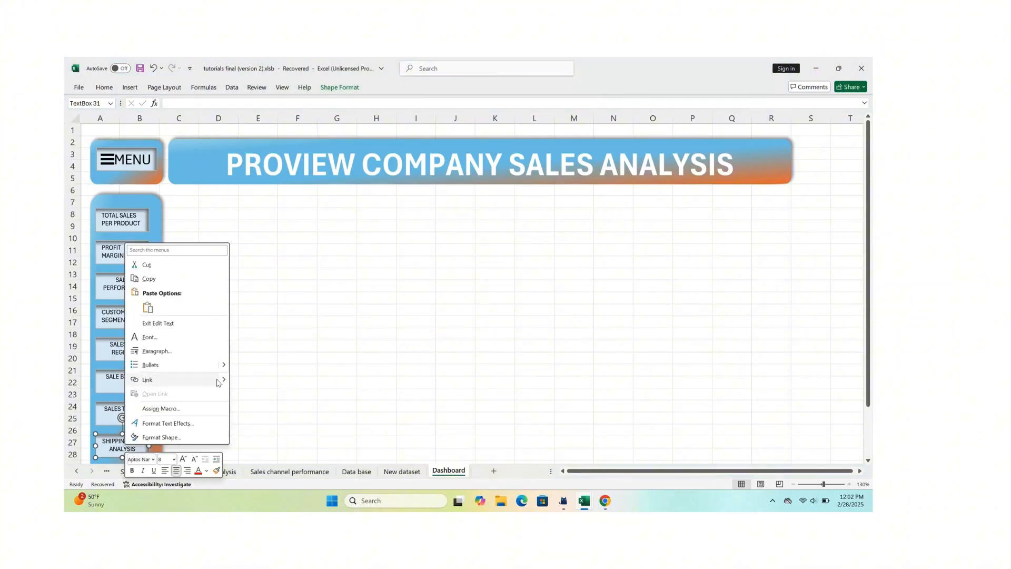
{"action": "mouse_move", "coordinate": [223, 383]}
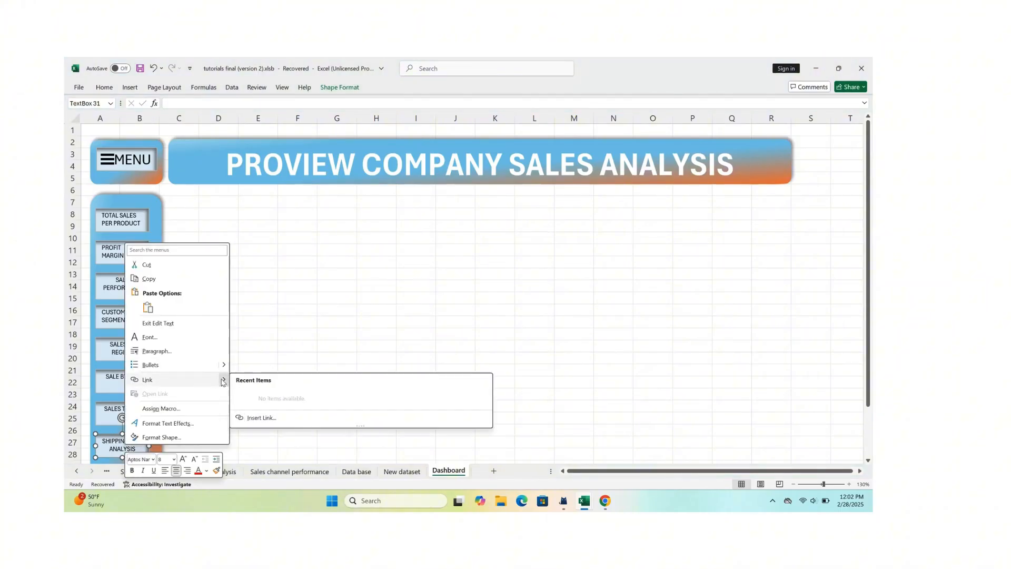
{"action": "left_click", "coordinate": [284, 420]}
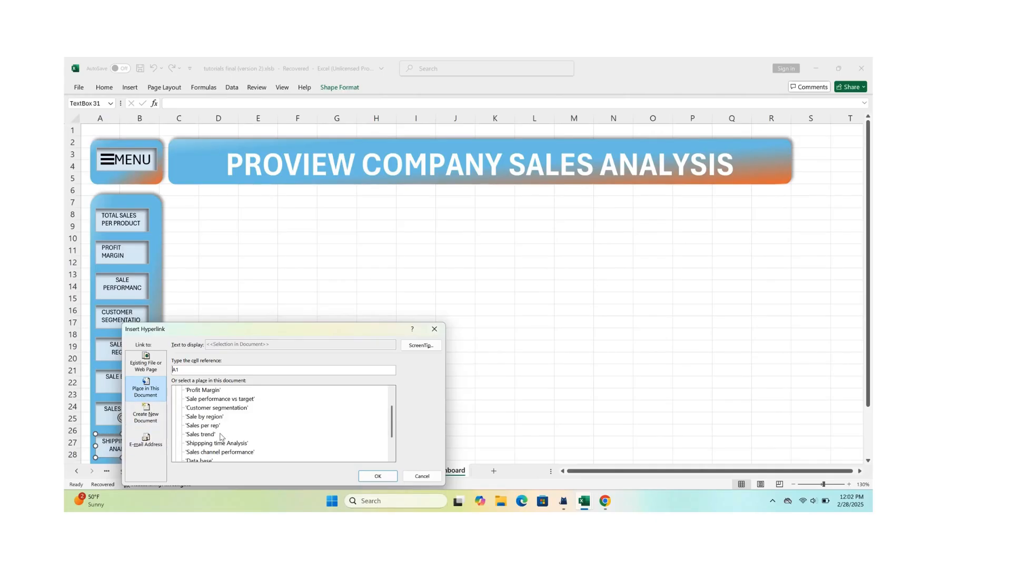
{"action": "scroll", "coordinate": [221, 435], "scroll_direction": "down", "scroll_amount": 1}
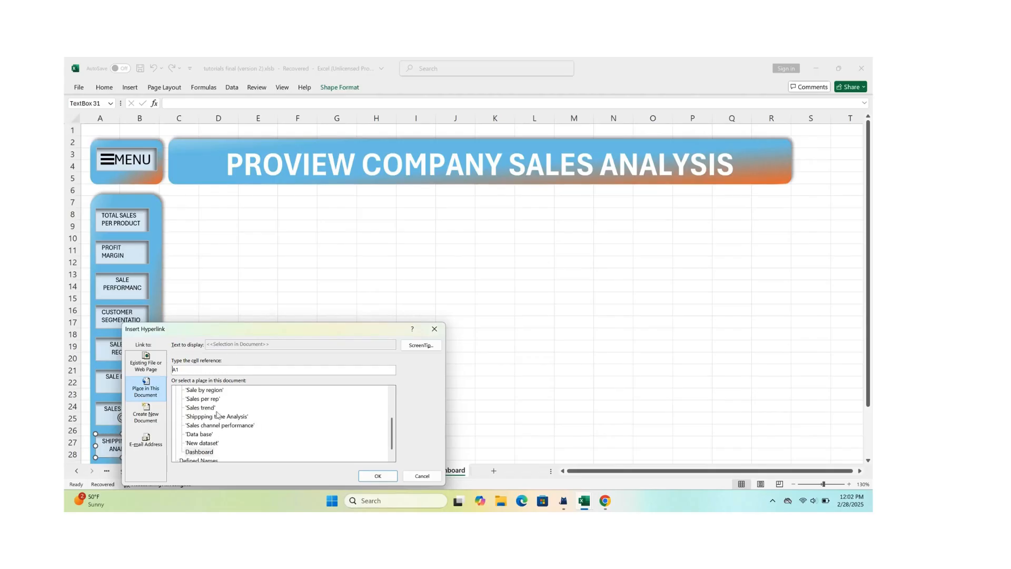
{"action": "left_click", "coordinate": [218, 416]}
{"action": "left_click", "coordinate": [379, 475]}
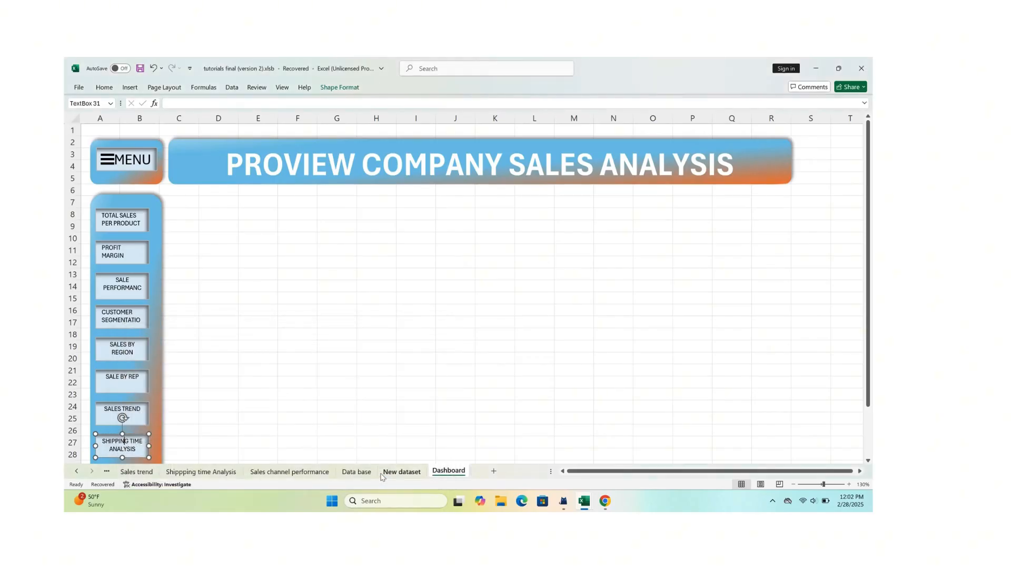
Hyperlink the SALE CHANNEL box at the end of the dashboard menu to the 'Sales channel performance' sheet.
{"action": "scroll", "coordinate": [97, 361], "scroll_direction": "down", "scroll_amount": 2}
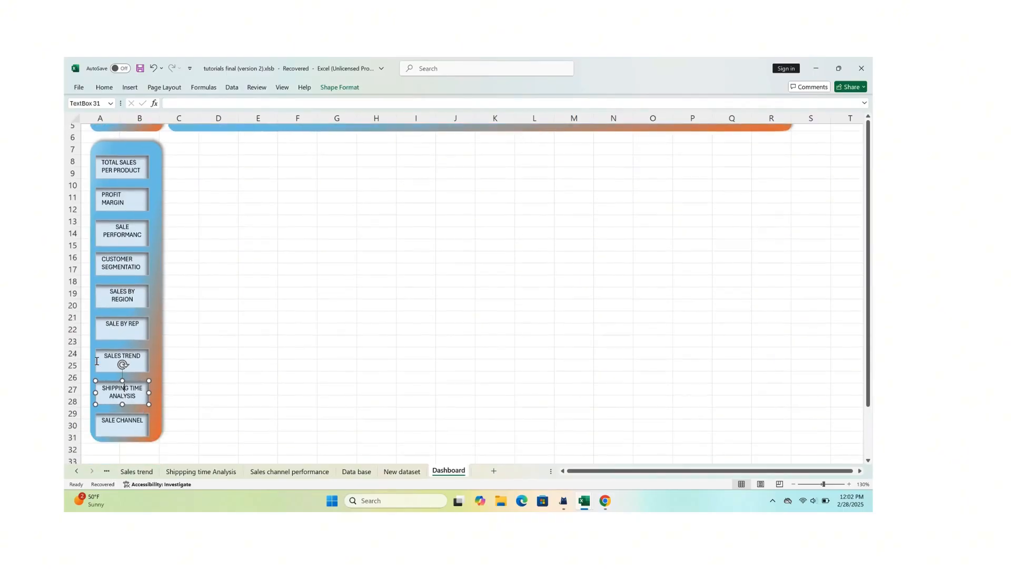
{"action": "left_click", "coordinate": [121, 417]}
{"action": "right_click", "coordinate": [121, 417]}
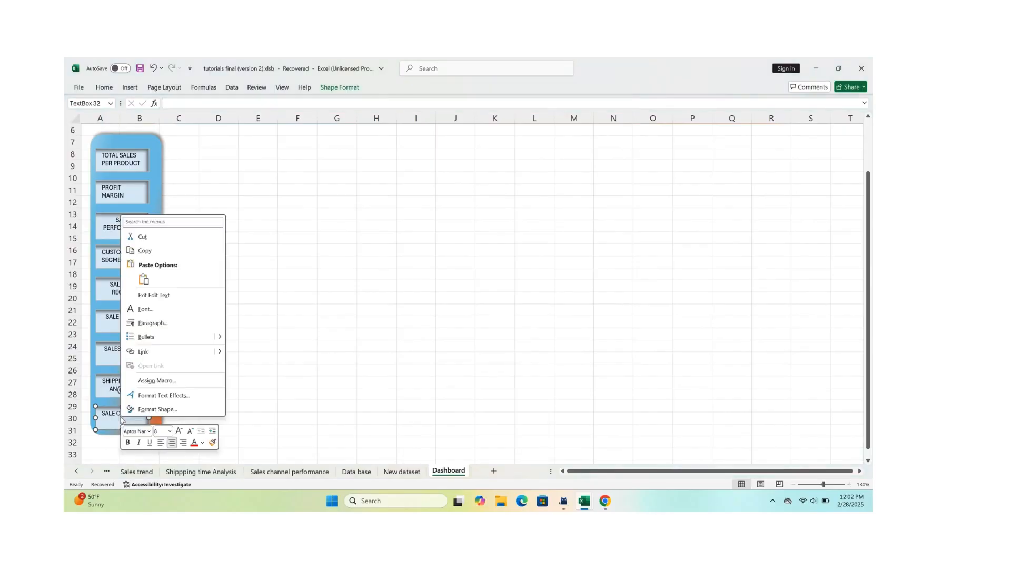
{"action": "left_click", "coordinate": [213, 351]}
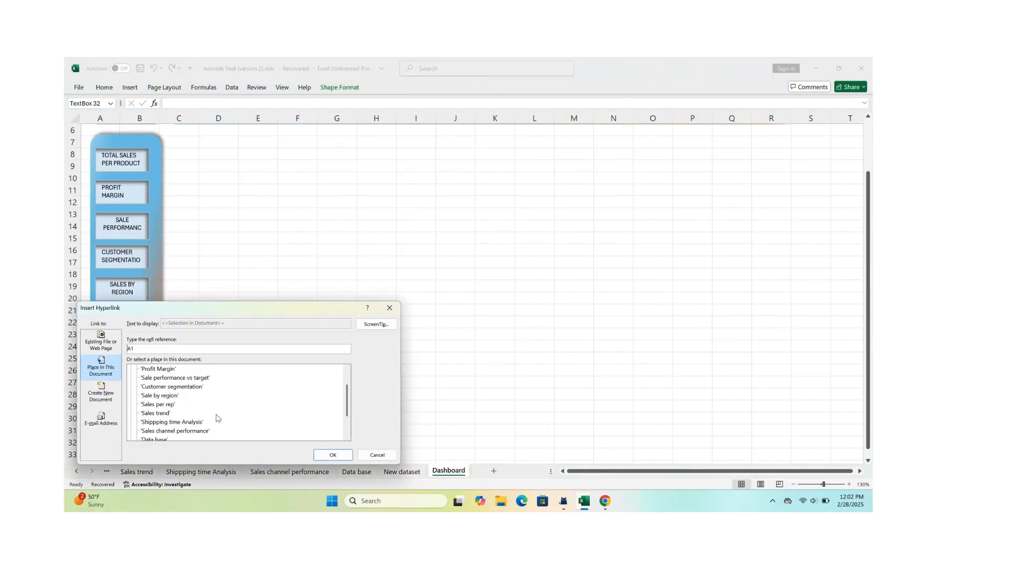
{"action": "left_click", "coordinate": [191, 430]}
{"action": "left_click", "coordinate": [332, 454]}
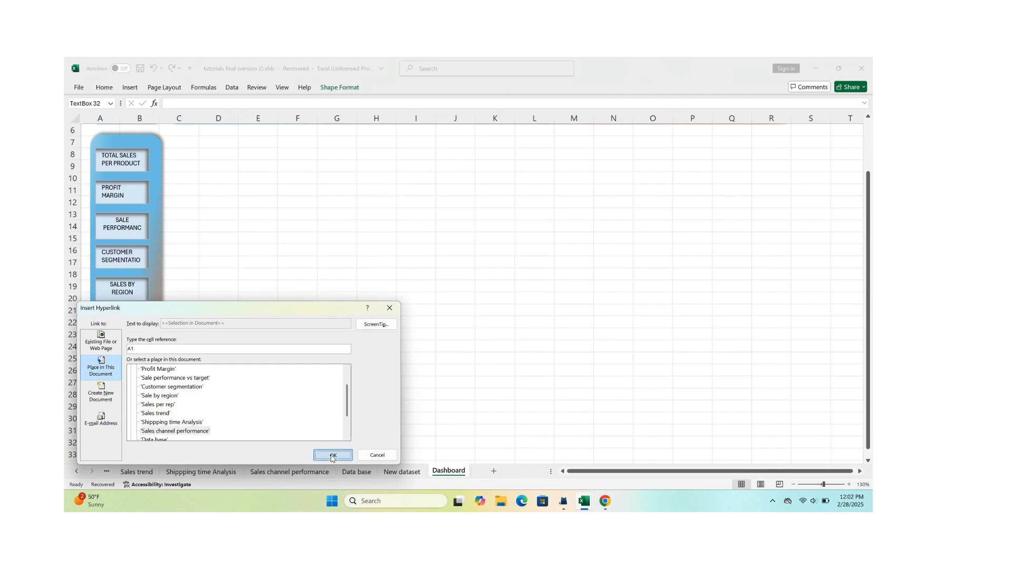
{"action": "scroll", "coordinate": [302, 310], "scroll_direction": "up", "scroll_amount": 2}
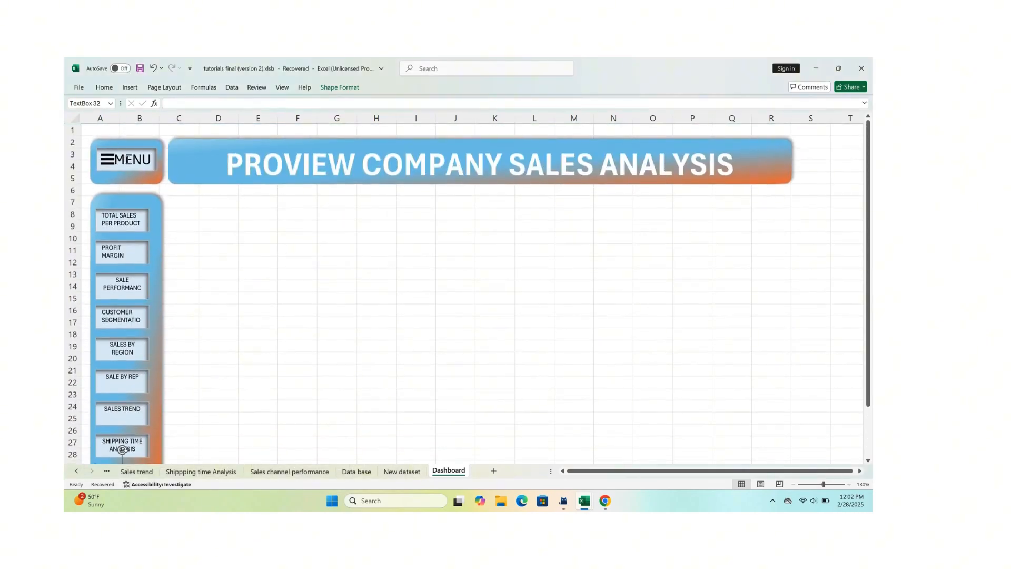
{"action": "left_click", "coordinate": [127, 159]}
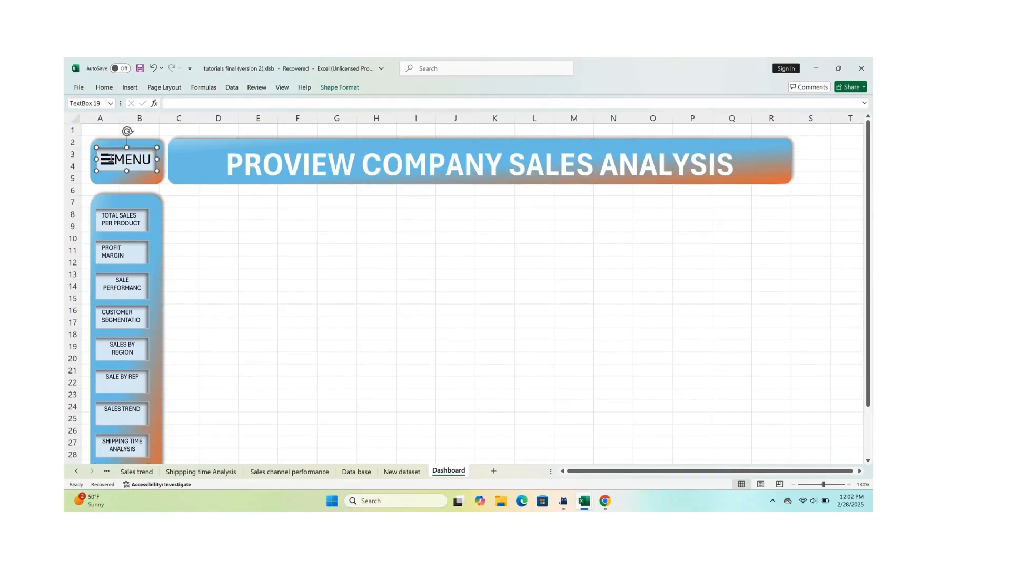
{"action": "right_click", "coordinate": [111, 158]}
{"action": "key", "text": "Escape"}
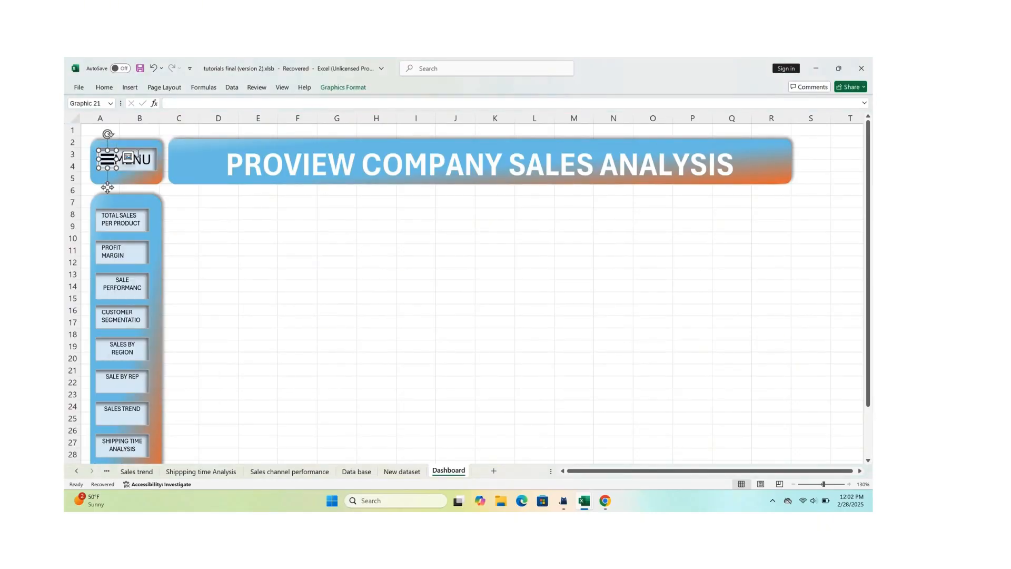
Hyperlink the MENU text box at the head of the side menu to the Dashboard sheet.
{"action": "left_click", "coordinate": [149, 174]}
{"action": "left_click", "coordinate": [146, 169]}
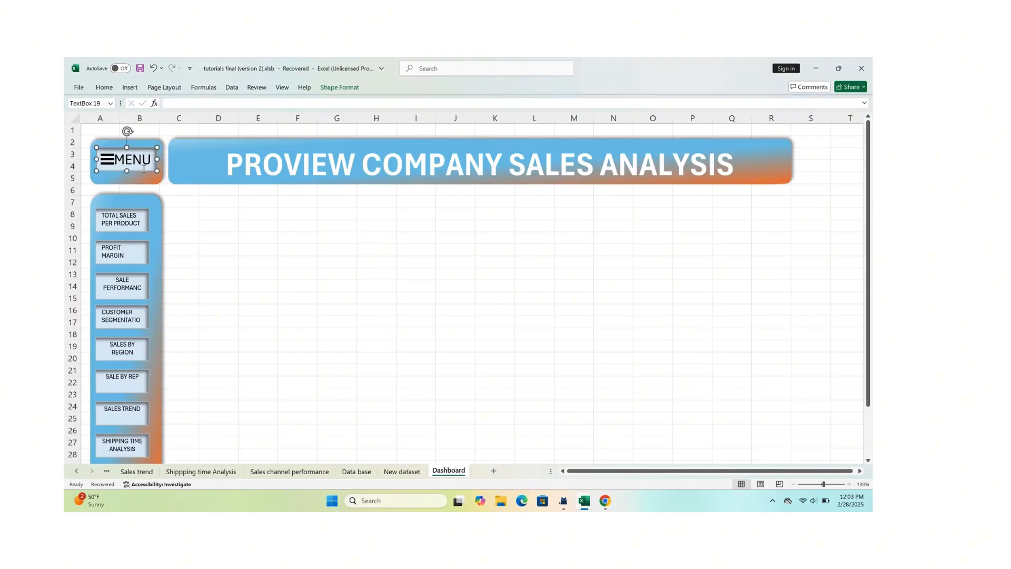
{"action": "right_click", "coordinate": [143, 168]}
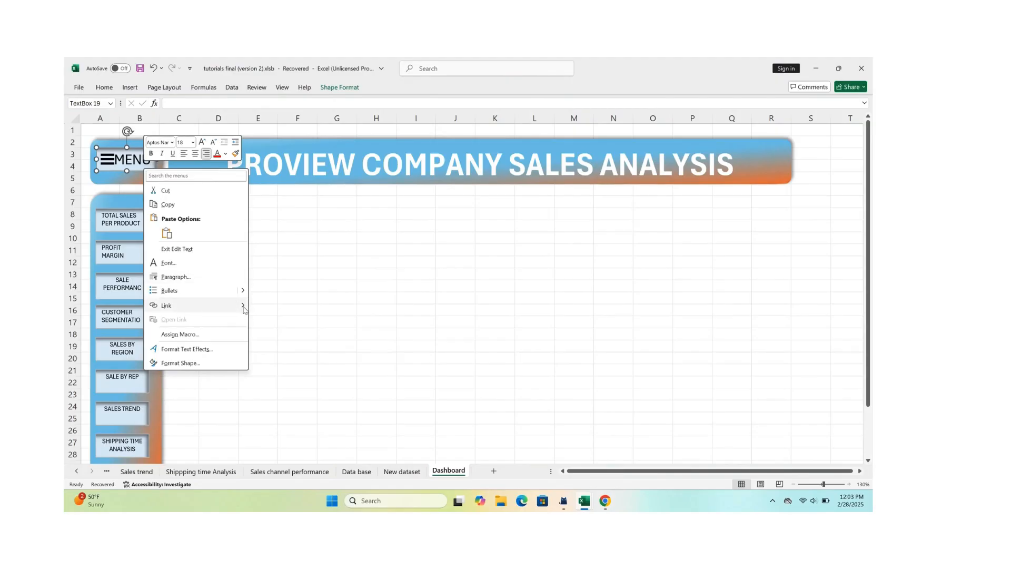
{"action": "mouse_move", "coordinate": [244, 309]}
{"action": "left_click", "coordinate": [289, 342]}
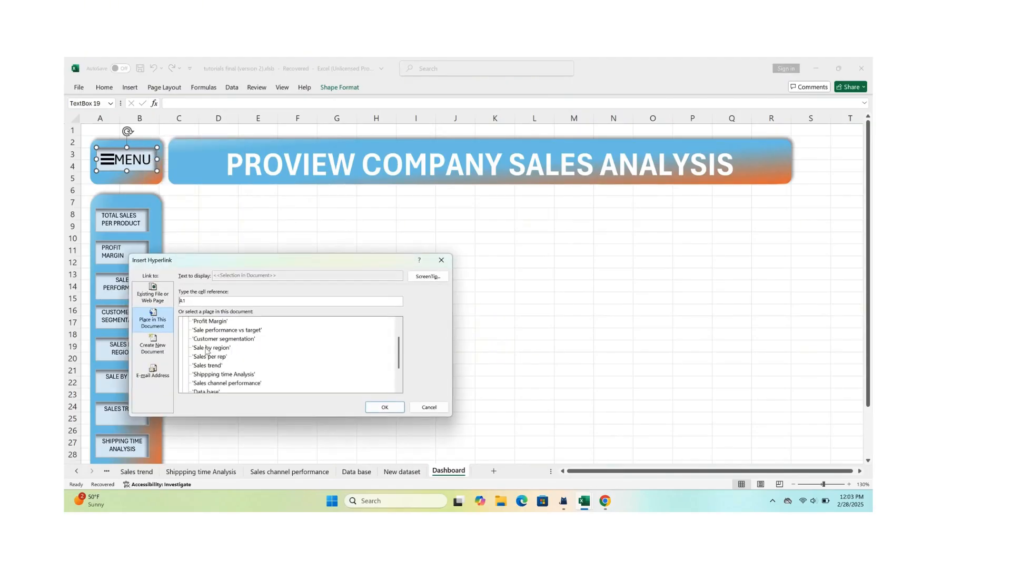
{"action": "scroll", "coordinate": [206, 351], "scroll_direction": "down", "scroll_amount": 2}
{"action": "left_click", "coordinate": [207, 376]}
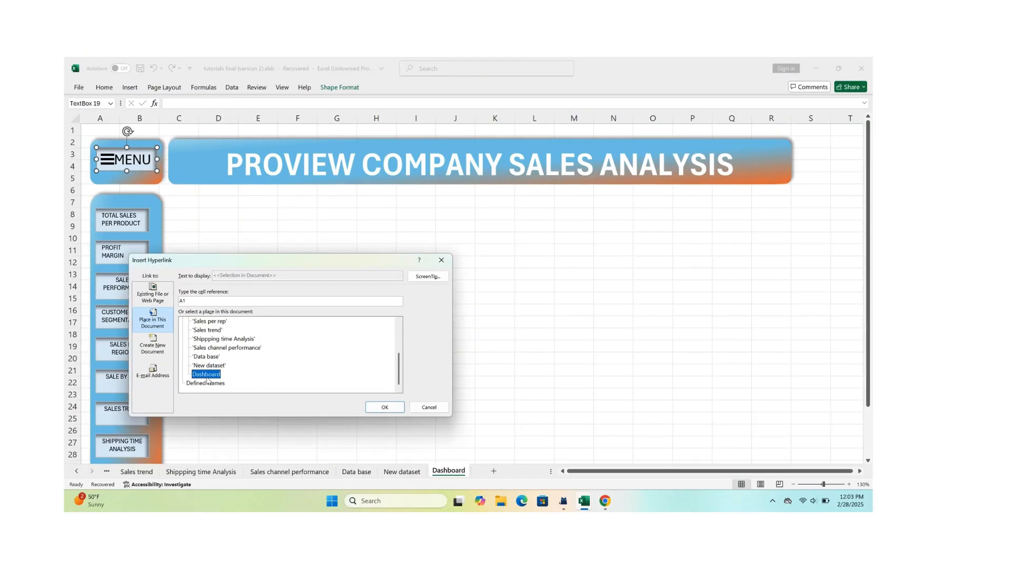
{"action": "left_click", "coordinate": [385, 407]}
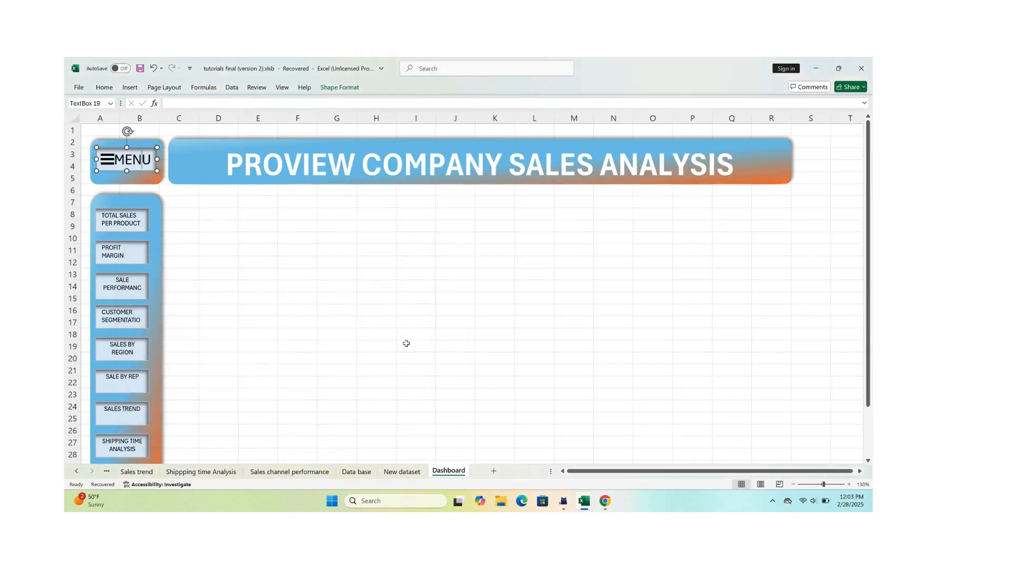
{"action": "left_click", "coordinate": [348, 337]}
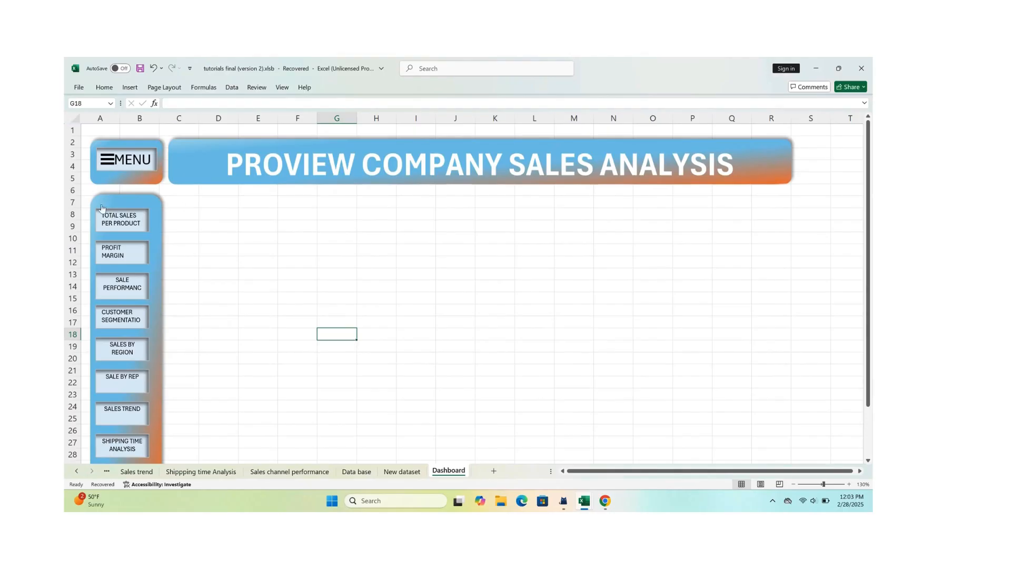
Test the MENU and TOTAL SALES PER PRODUCT links, and return to the Dashboard sheet.
{"action": "left_click", "coordinate": [115, 167]}
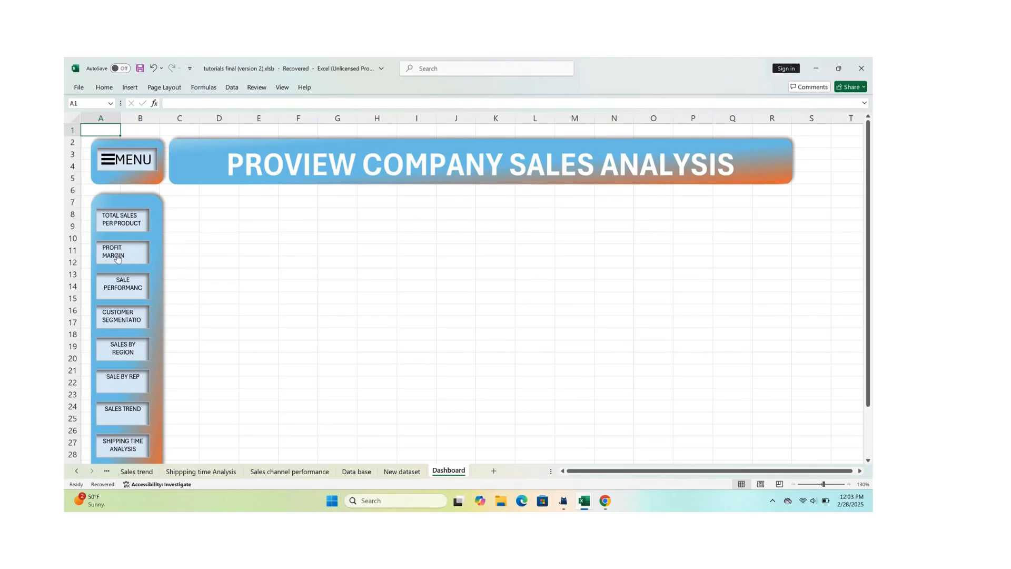
{"action": "left_click", "coordinate": [120, 226]}
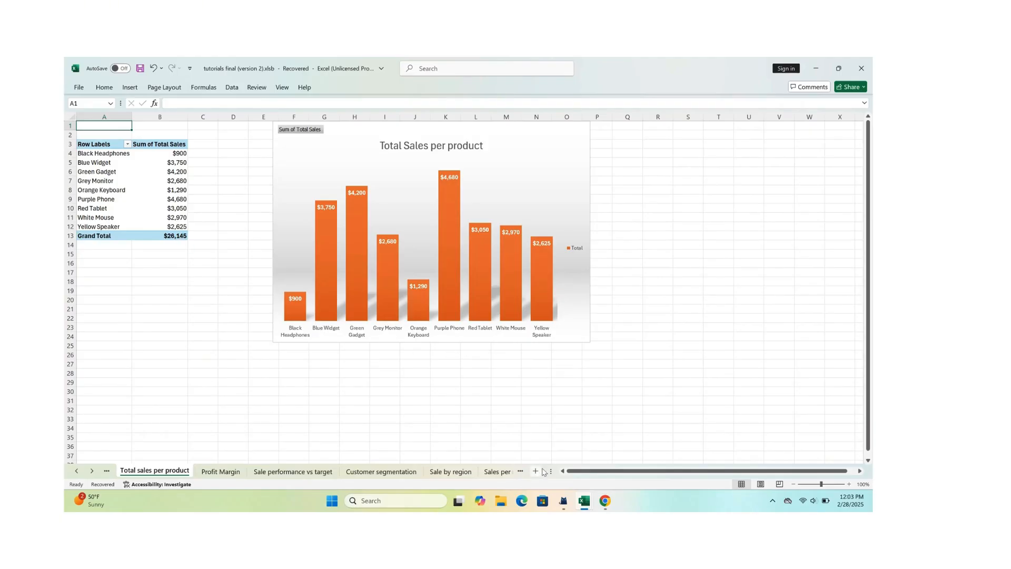
{"action": "left_click", "coordinate": [522, 472]}
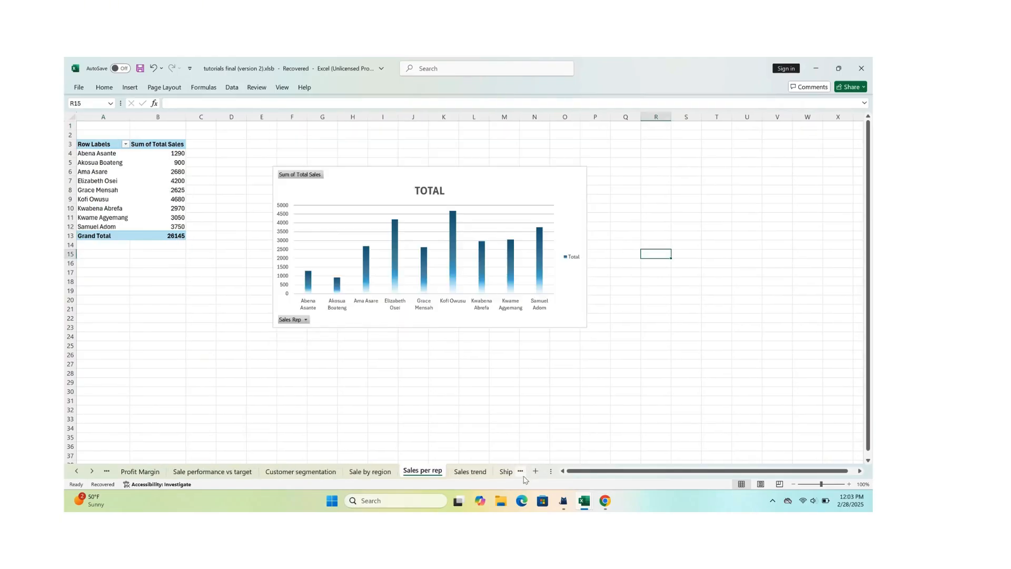
{"action": "left_click", "coordinate": [522, 474]}
{"action": "left_click", "coordinate": [522, 474]}
{"action": "left_click", "coordinate": [522, 473]}
{"action": "left_click", "coordinate": [523, 474]}
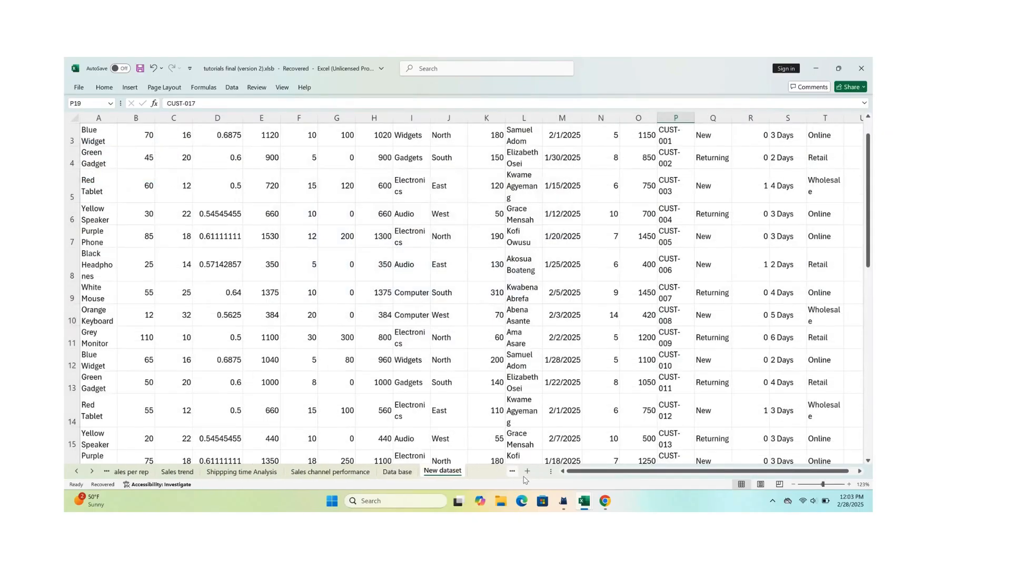
{"action": "left_click", "coordinate": [524, 477]}
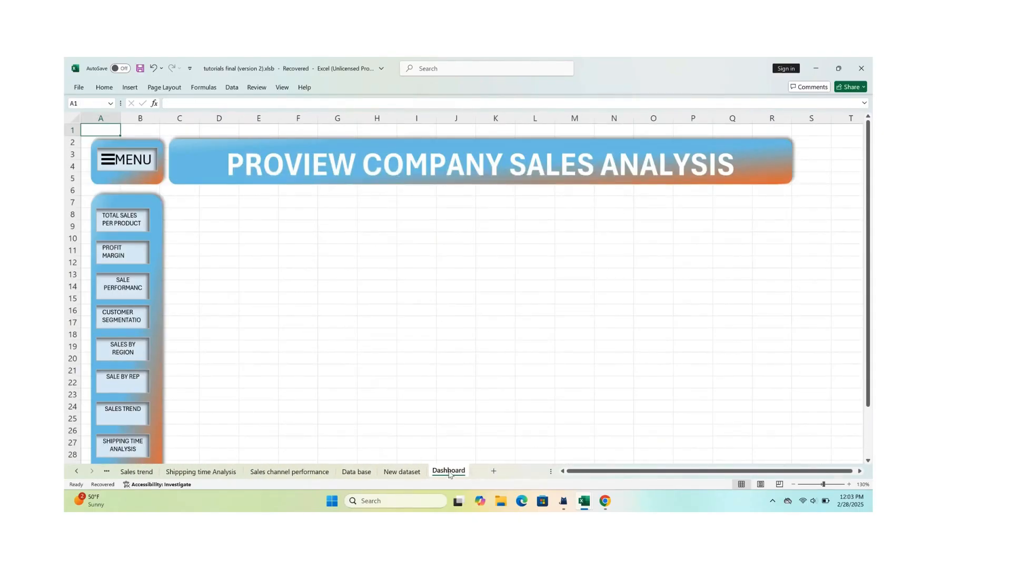
Copy the MENU text box together with its background shape and paste them at cell R6 of the 'Total sales per product' sheet.
{"action": "left_click", "coordinate": [130, 179], "text": "ctrl"}
{"action": "left_click", "coordinate": [137, 168], "text": "ctrl"}
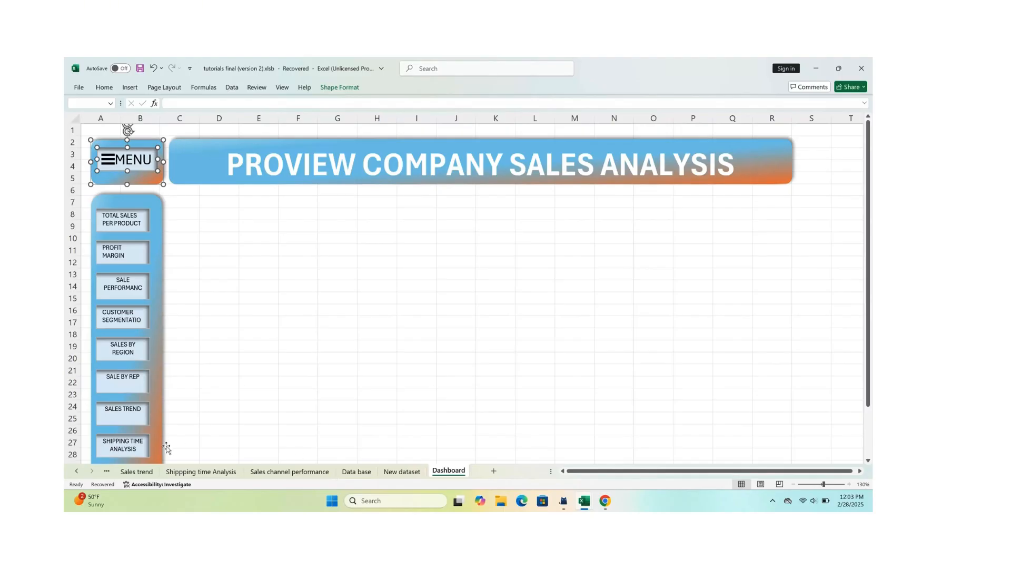
{"action": "left_click", "coordinate": [107, 474]}
{"action": "double_click", "coordinate": [107, 474]}
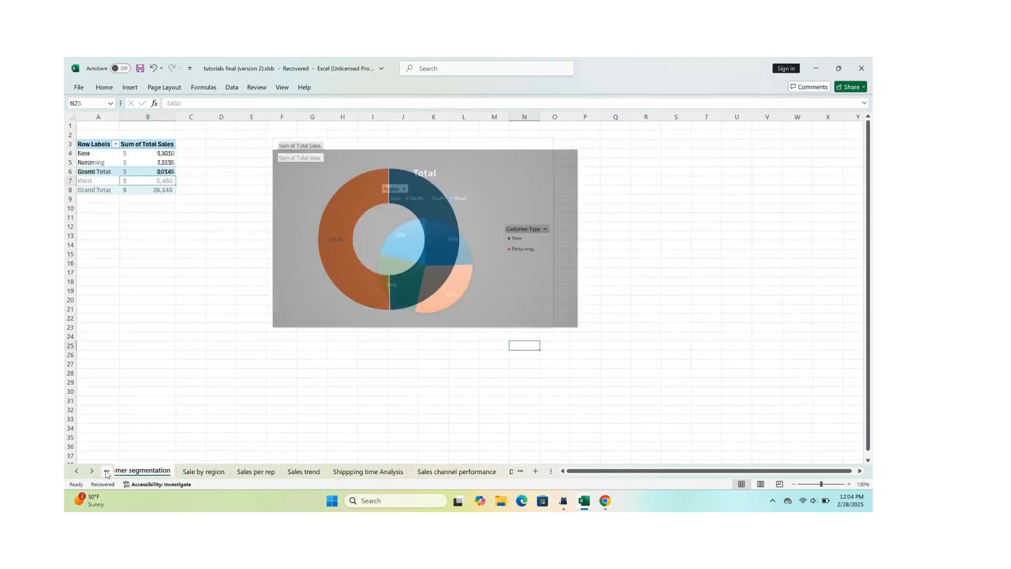
{"action": "left_click", "coordinate": [106, 474]}
{"action": "left_click", "coordinate": [107, 474]}
{"action": "left_click", "coordinate": [107, 474]}
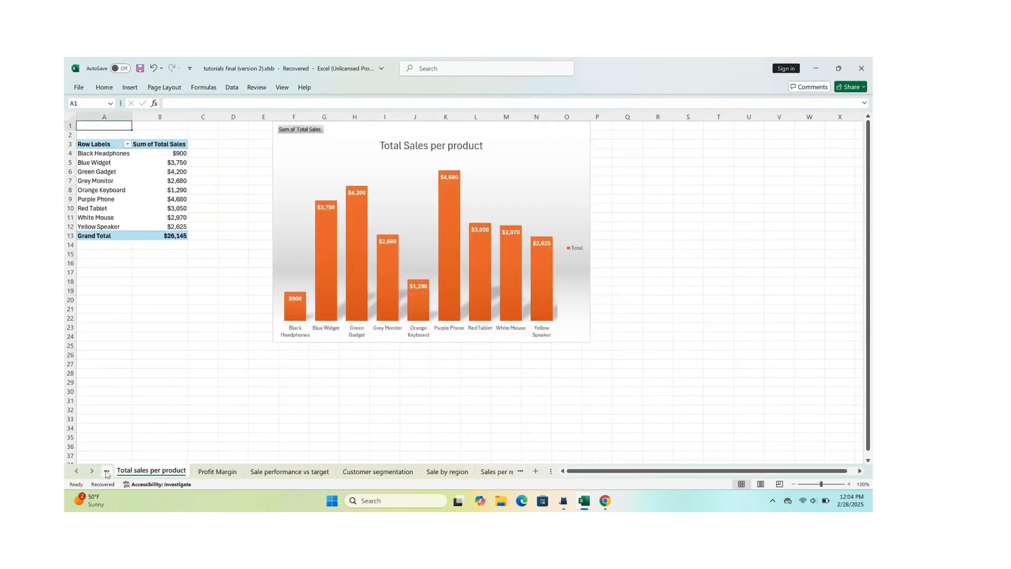
{"action": "left_click", "coordinate": [106, 474]}
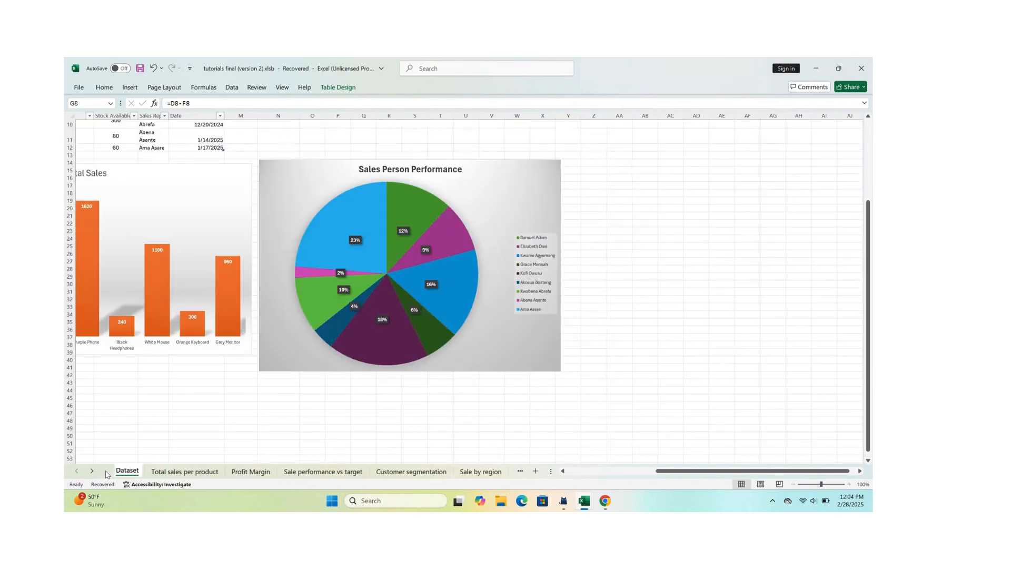
{"action": "left_click", "coordinate": [177, 474]}
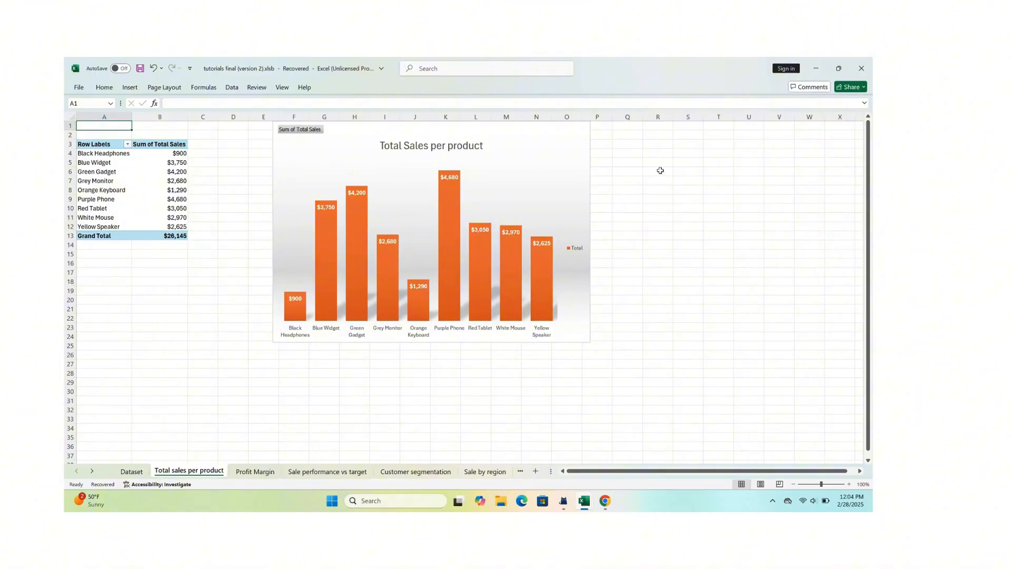
{"action": "left_click", "coordinate": [657, 172]}
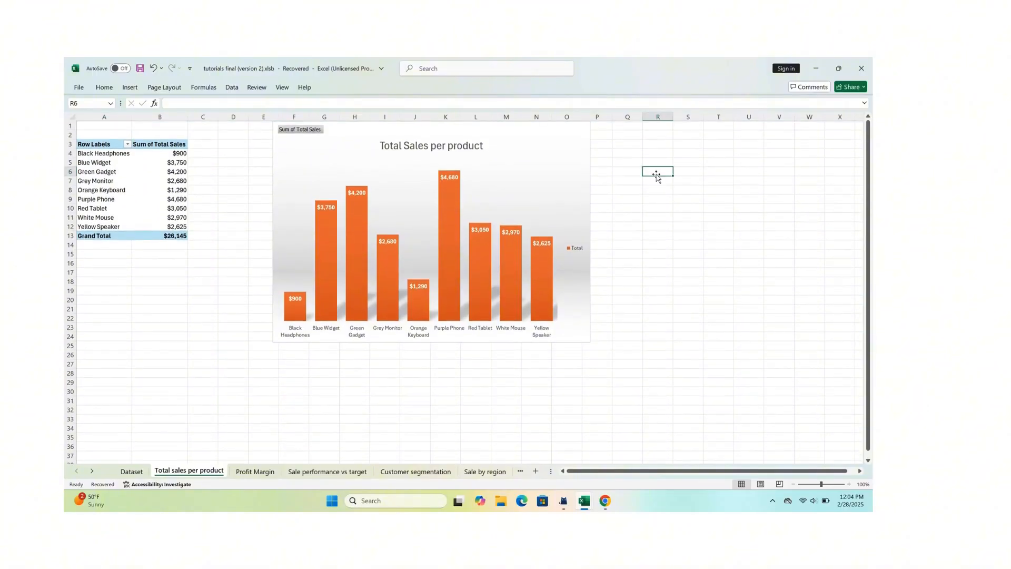
{"action": "key", "text": "ctrl+v"}
{"action": "left_click", "coordinate": [711, 243]}
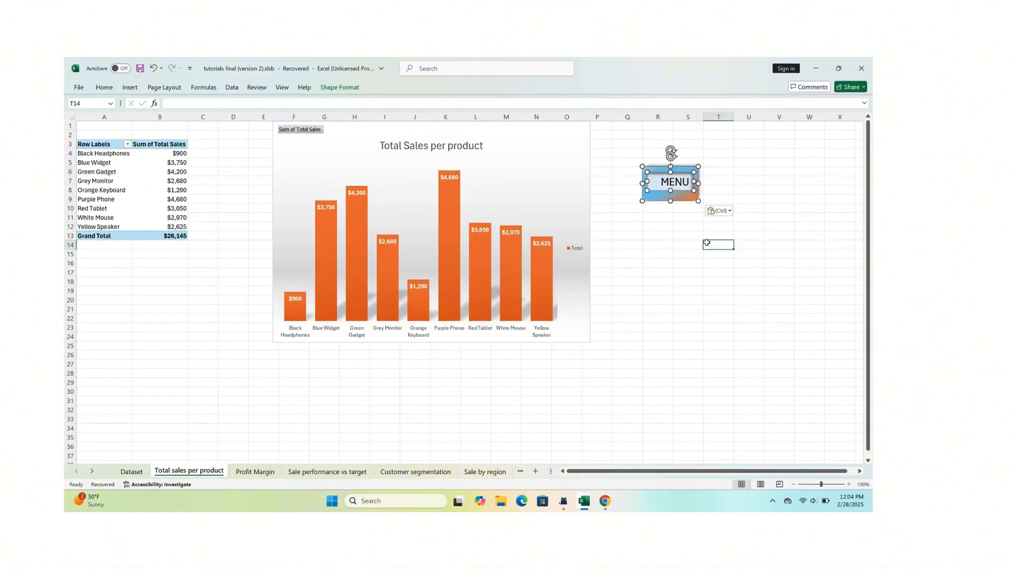
Paste the copied MENU box at cell S4 of the 'Profit Margin' sheet.
{"action": "left_click", "coordinate": [255, 471]}
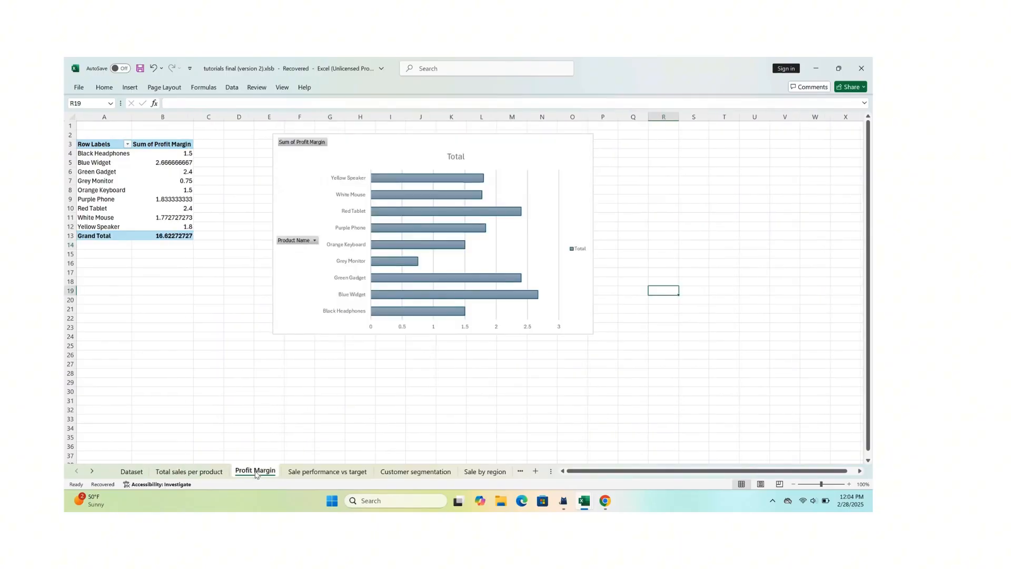
{"action": "left_click", "coordinate": [681, 154]}
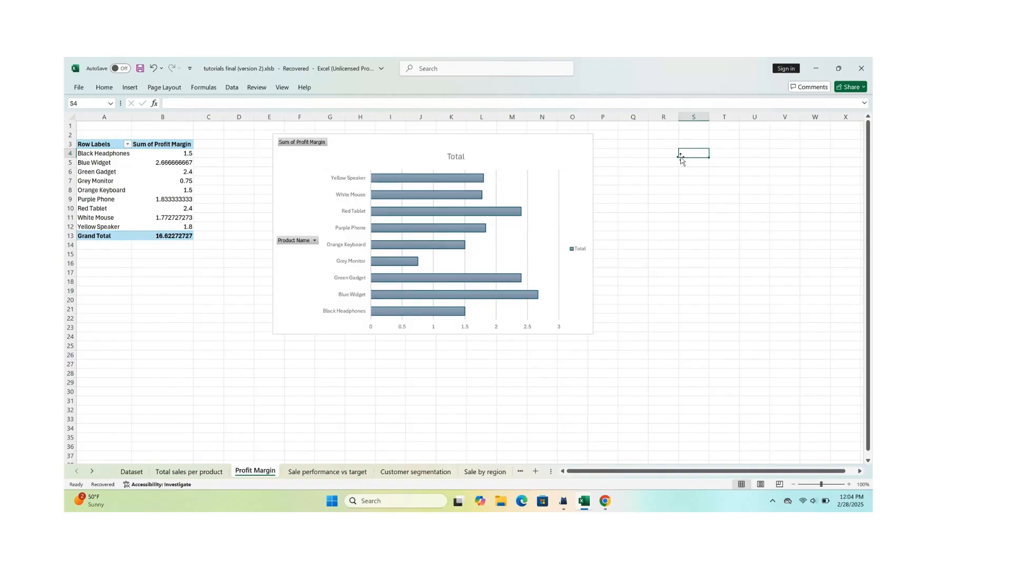
{"action": "key", "text": "ctrl+v"}
{"action": "left_click", "coordinate": [722, 206]}
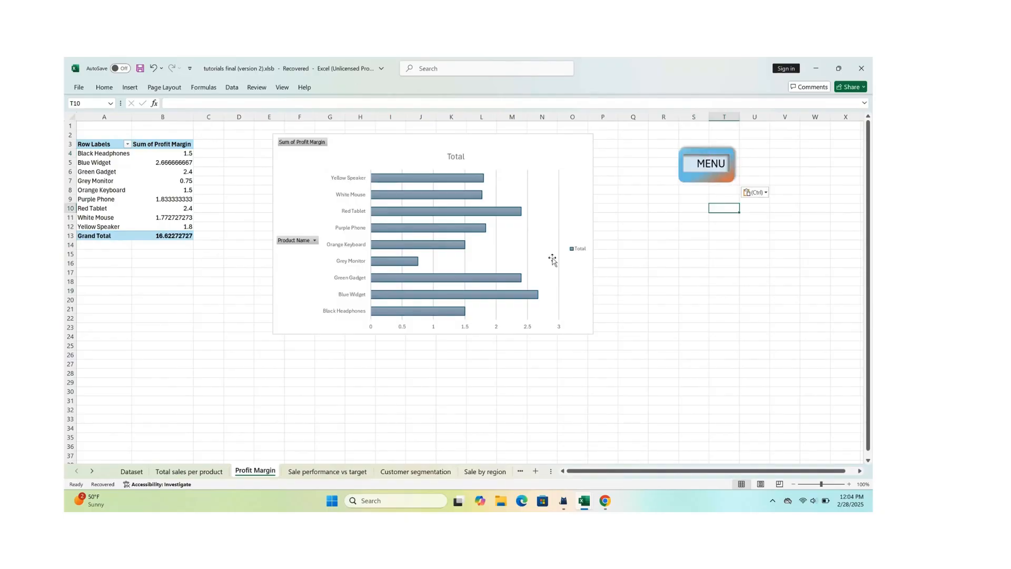
Paste the copied MENU box at cell S6 of the 'Sale performance vs target' sheet.
{"action": "left_click", "coordinate": [316, 471]}
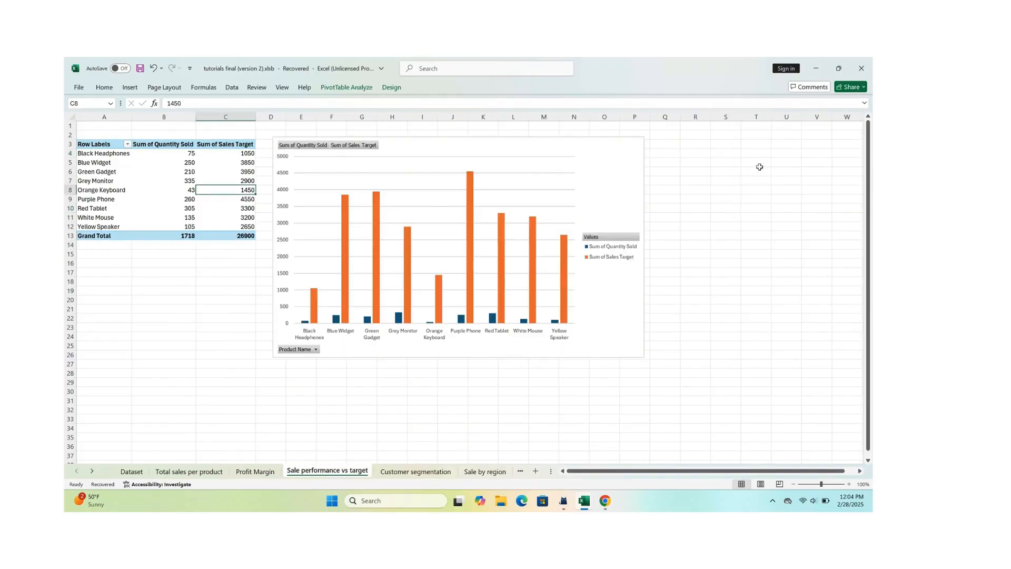
{"action": "left_click", "coordinate": [734, 169]}
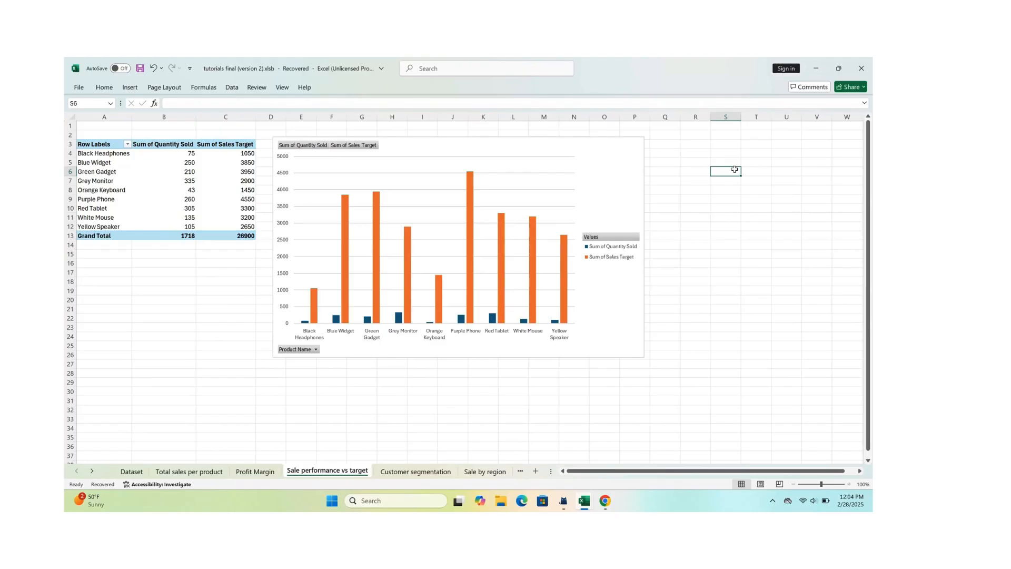
{"action": "key", "text": "ctrl+v"}
{"action": "left_click", "coordinate": [749, 253]}
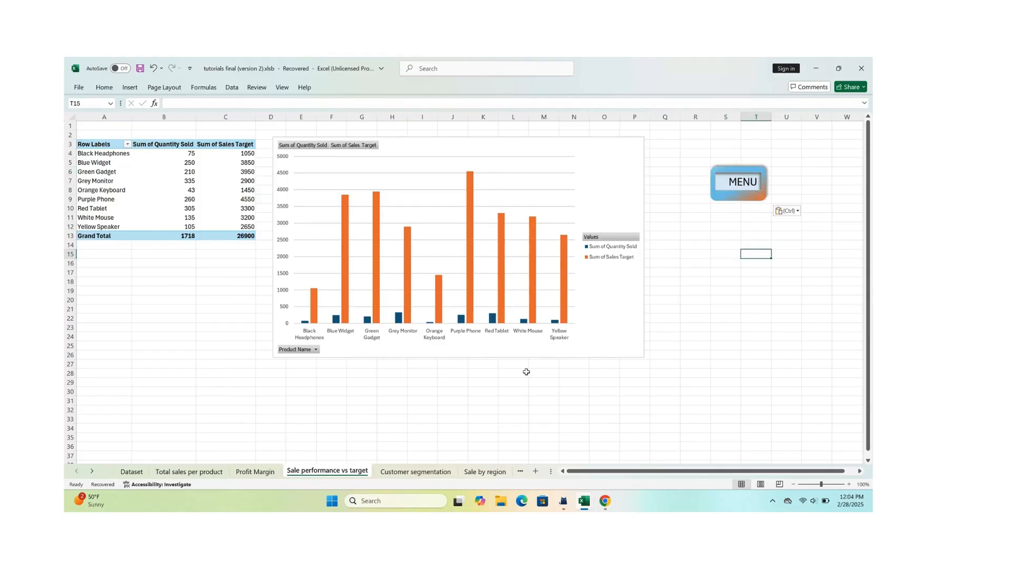
Paste the copied MENU box at cell S7 of the 'Customer segmentation' sheet.
{"action": "left_click", "coordinate": [416, 472]}
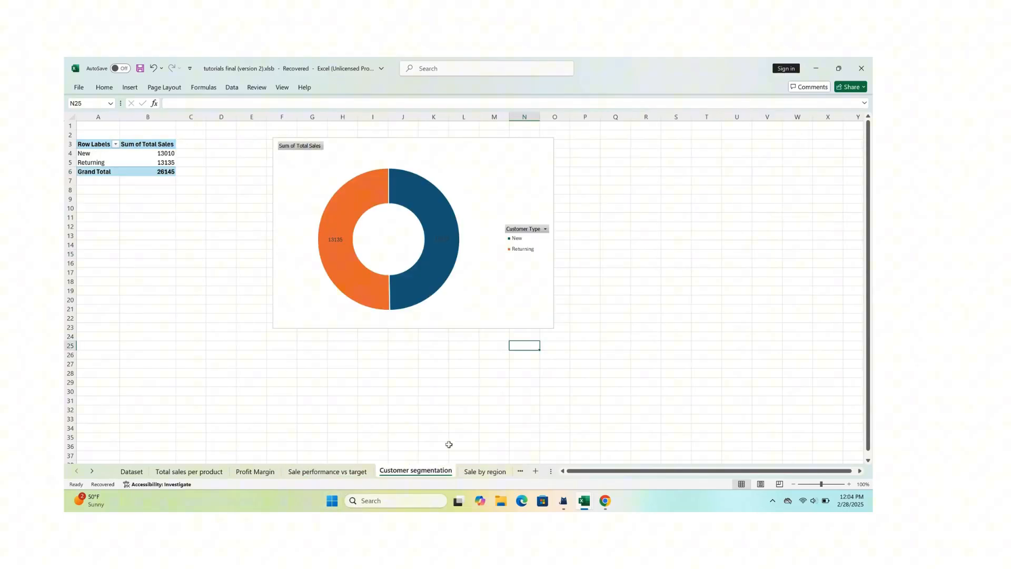
{"action": "left_click", "coordinate": [670, 185]}
{"action": "key", "text": "ctrl+v"}
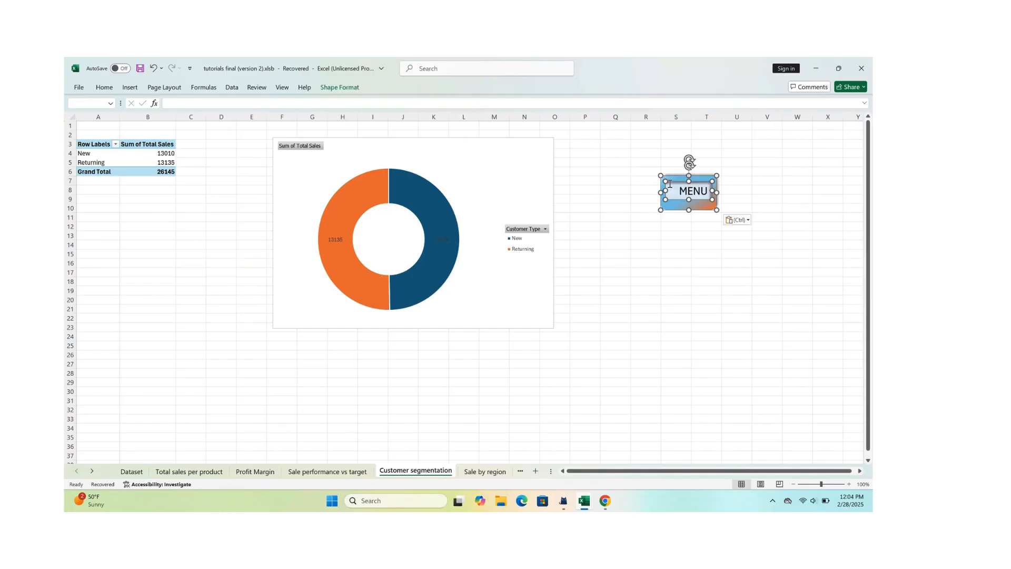
{"action": "left_click", "coordinate": [706, 259]}
Paste the copied MENU box at cell S5 of the 'Sale by region' sheet.
{"action": "left_click", "coordinate": [475, 470]}
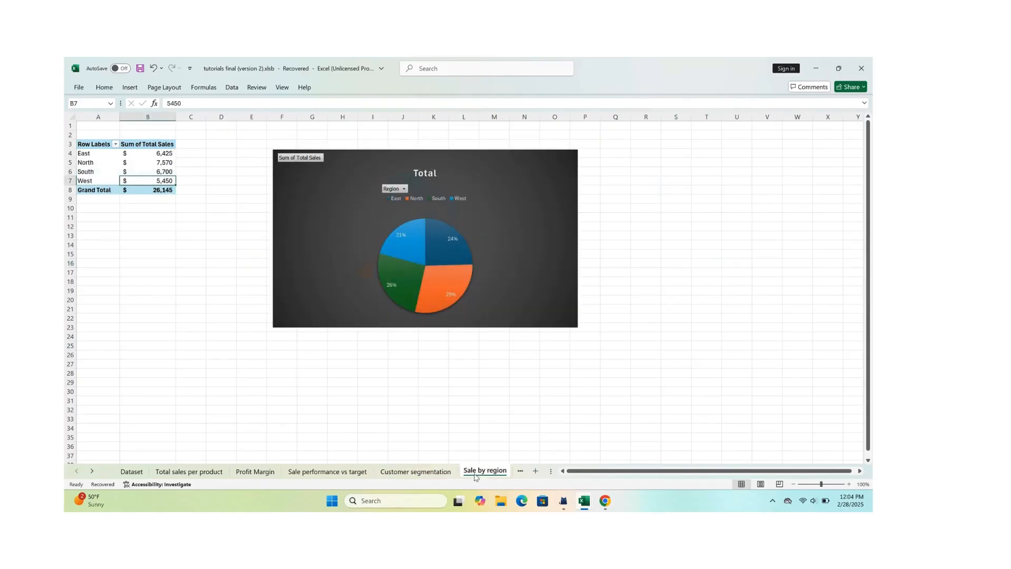
{"action": "left_click", "coordinate": [680, 163]}
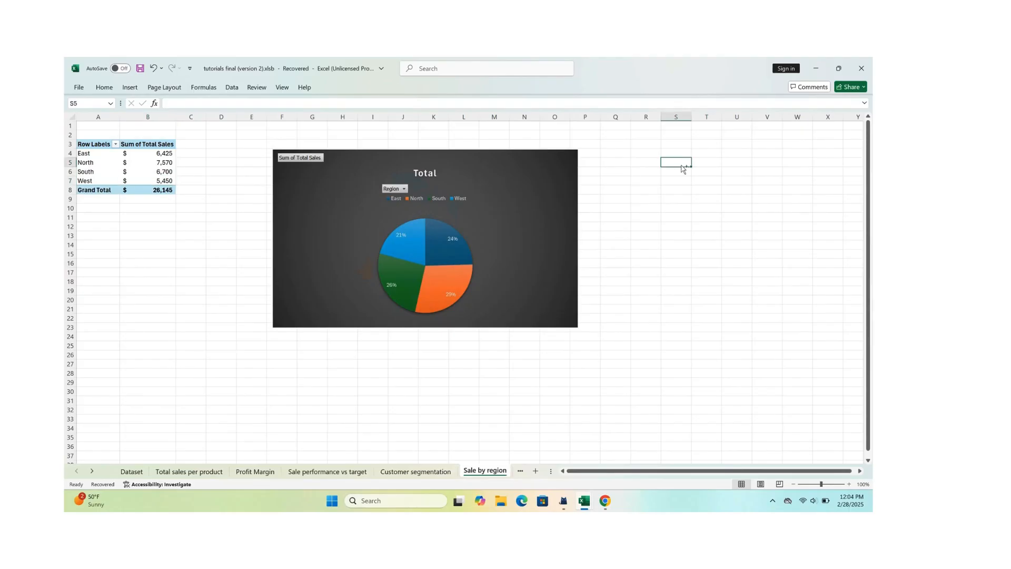
{"action": "key", "text": "ctrl+v"}
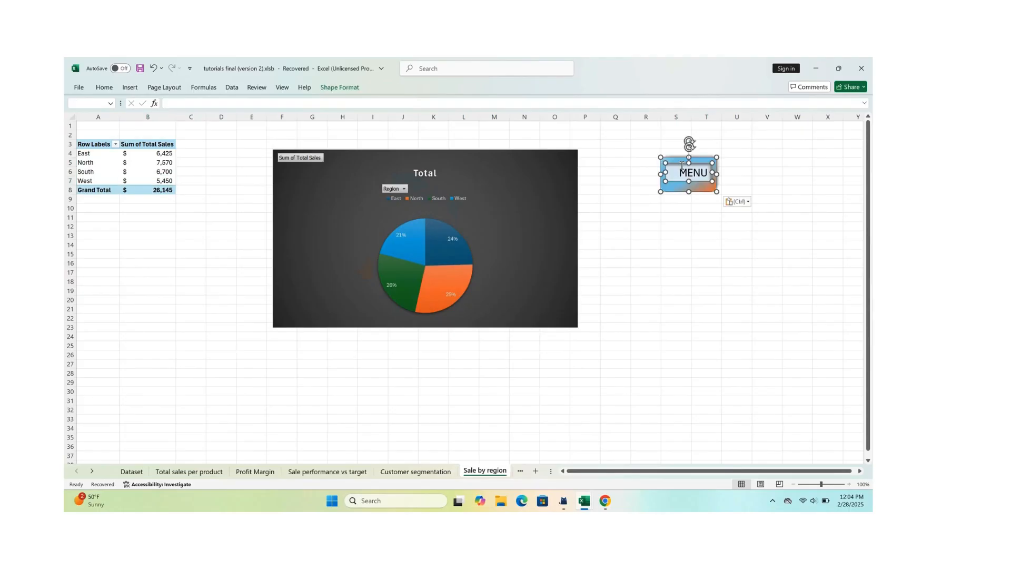
Paste the copied MENU box at cell S6 of the 'Sales per rep' sheet.
{"action": "left_click", "coordinate": [521, 470]}
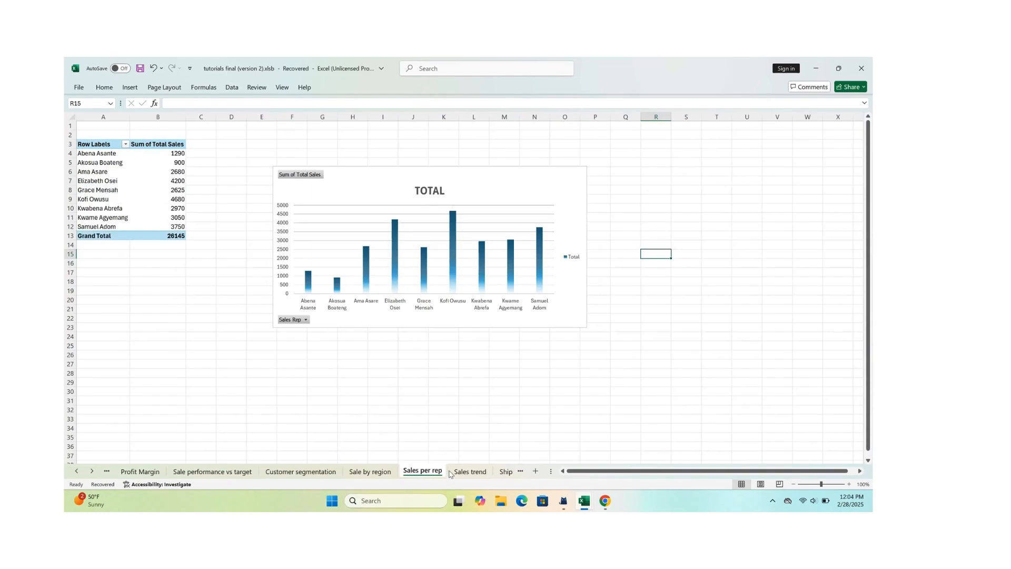
{"action": "left_click", "coordinate": [472, 471]}
{"action": "left_click", "coordinate": [425, 473]}
{"action": "left_click", "coordinate": [680, 172]}
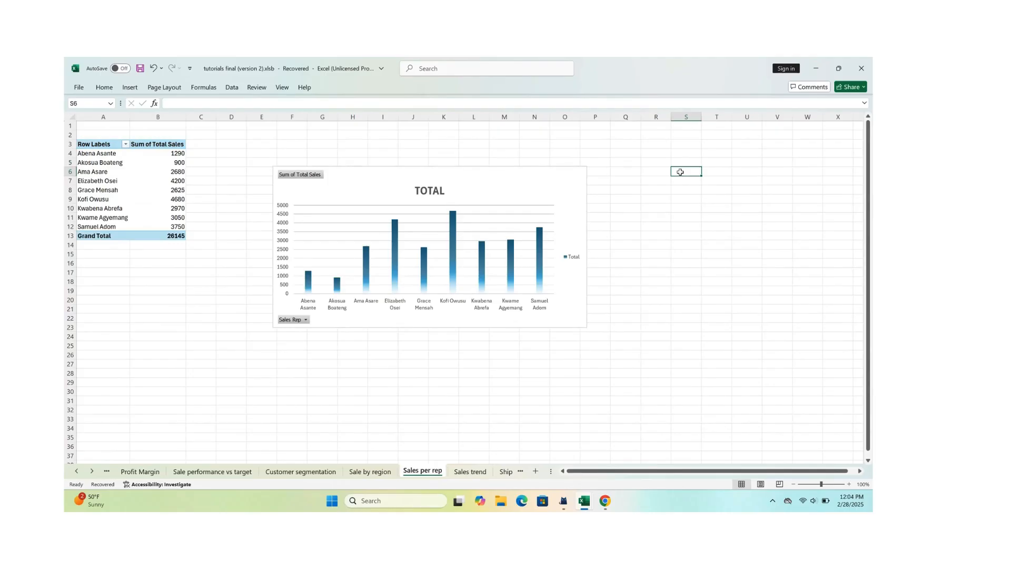
{"action": "key", "text": "ctrl+v"}
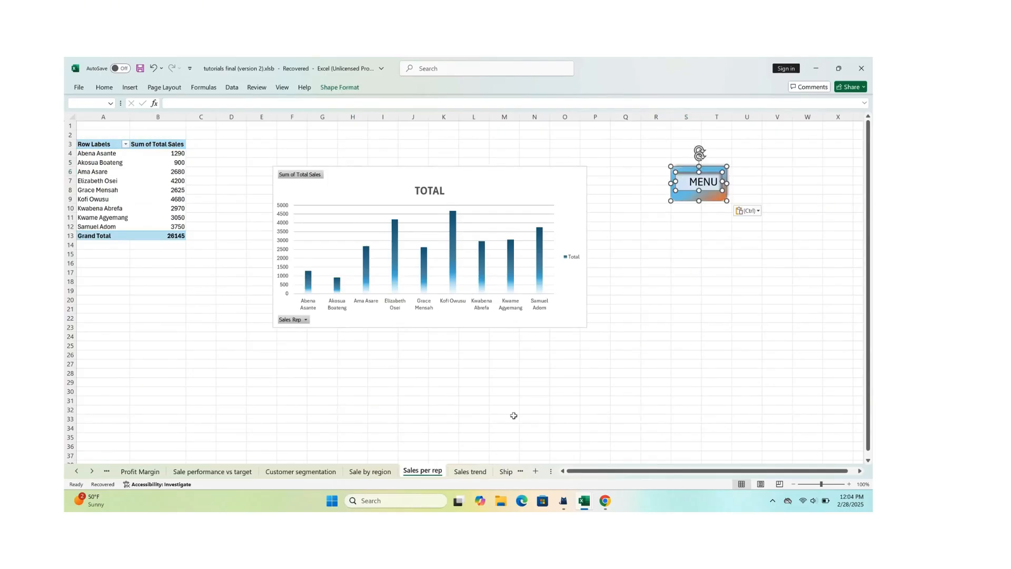
Paste the copied MENU box at cell R5 of the 'Sales trend' sheet.
{"action": "left_click", "coordinate": [470, 471]}
{"action": "left_click", "coordinate": [646, 162]}
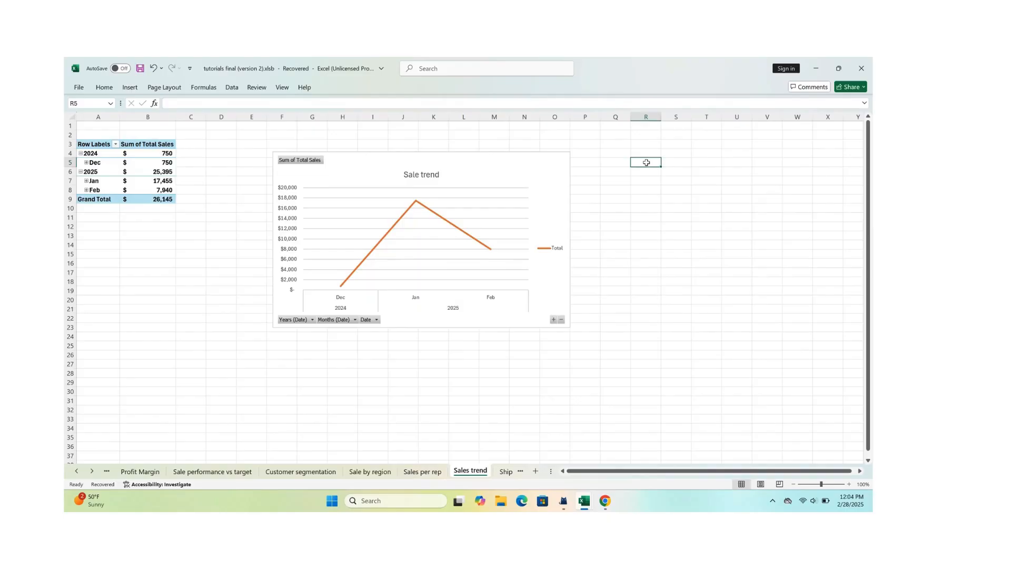
{"action": "key", "text": "ctrl+v"}
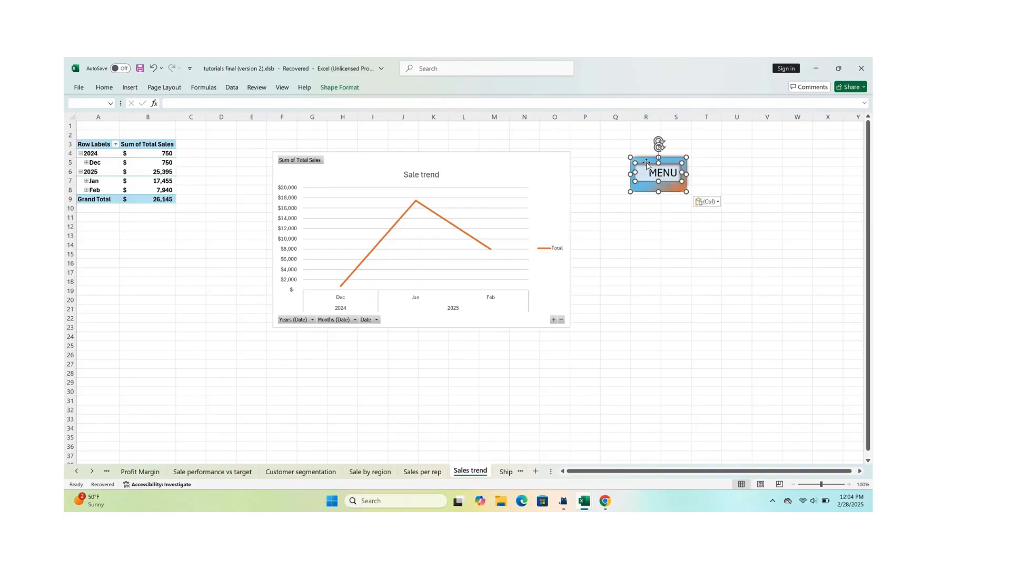
Paste the copied MENU box at cell Q6 of the 'Shippping time Analysis' sheet.
{"action": "left_click", "coordinate": [505, 471]}
{"action": "left_click", "coordinate": [651, 175]}
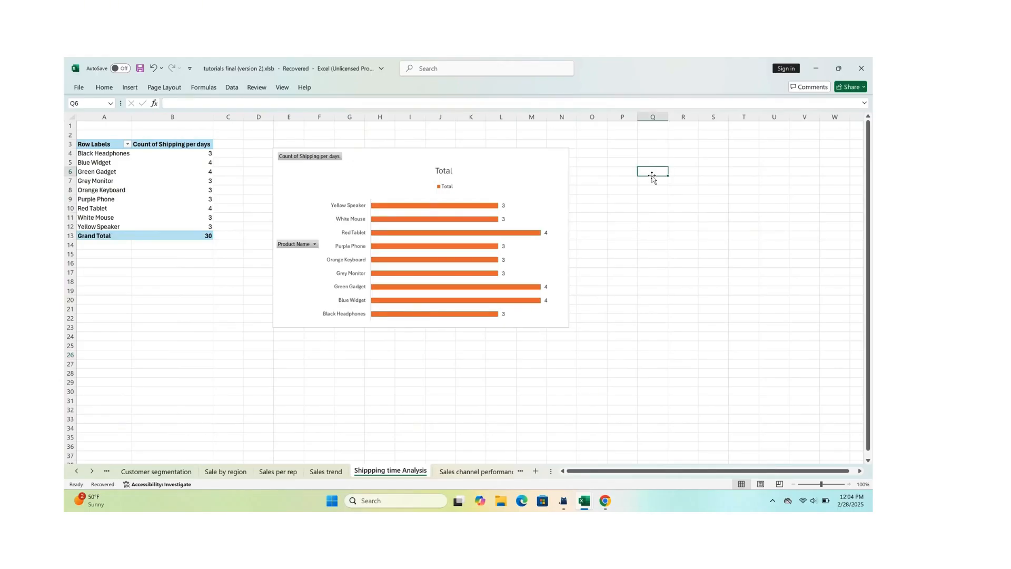
{"action": "key", "text": "ctrl+v"}
Paste the copied MENU box at cell R7 of the 'Sales channel performance' sheet.
{"action": "left_click", "coordinate": [466, 471]}
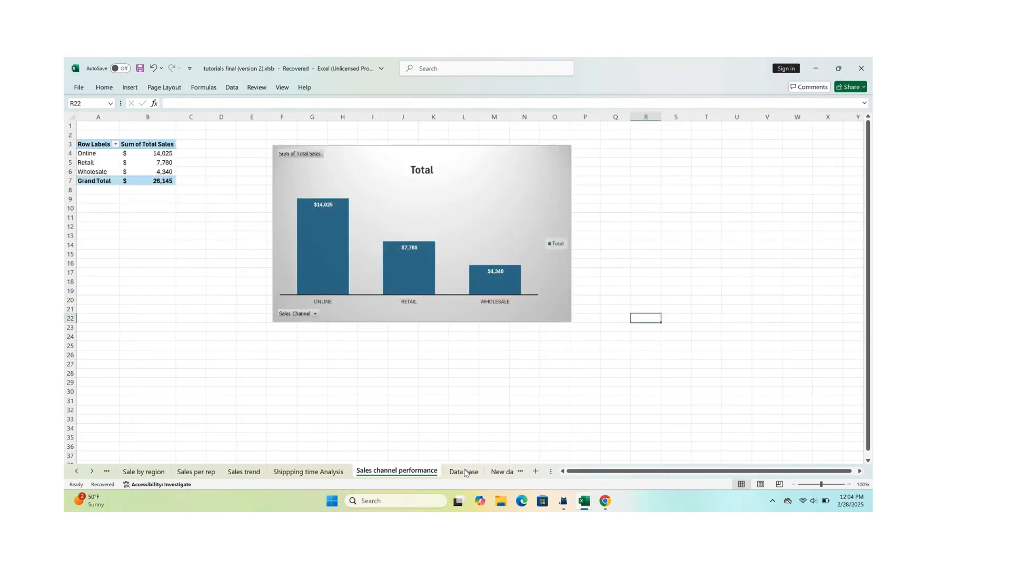
{"action": "left_click", "coordinate": [651, 180]}
{"action": "key", "text": "ctrl+v"}
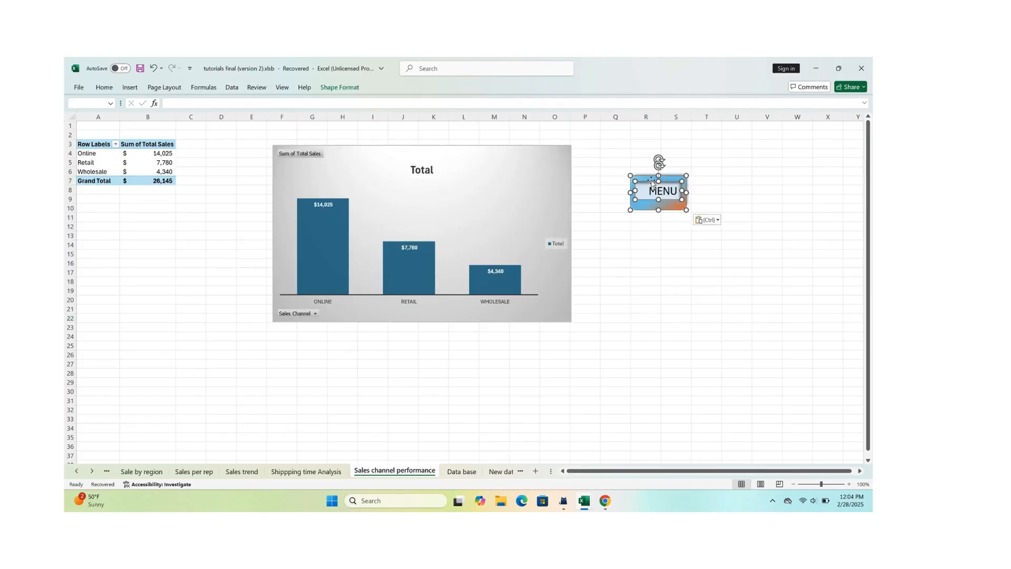
Go to the Dashboard sheet and test the TOTAL SALES PER PRODUCT link, returning through that sheet's MENU box.
{"action": "left_click", "coordinate": [461, 471]}
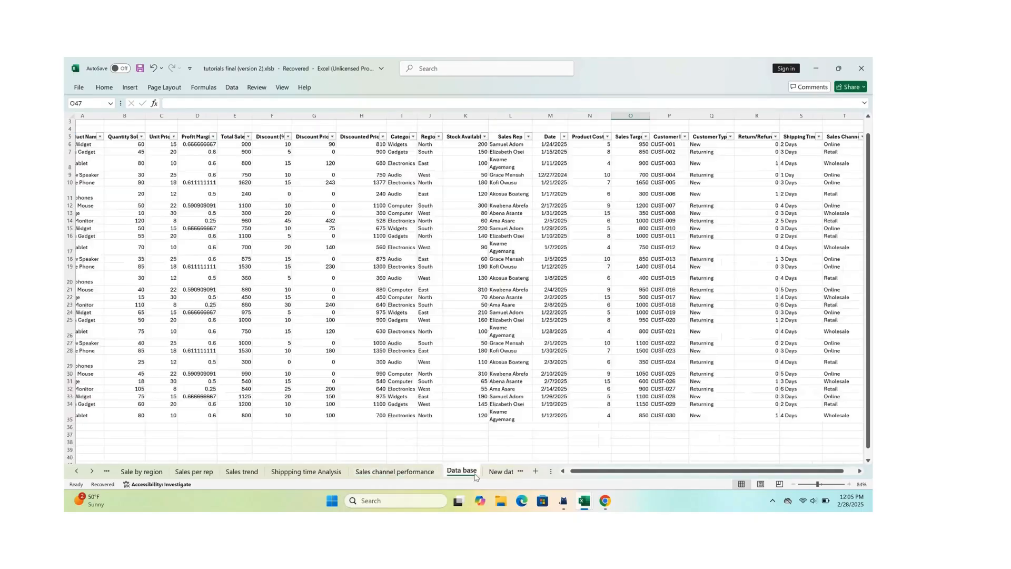
{"action": "left_click", "coordinate": [490, 472]}
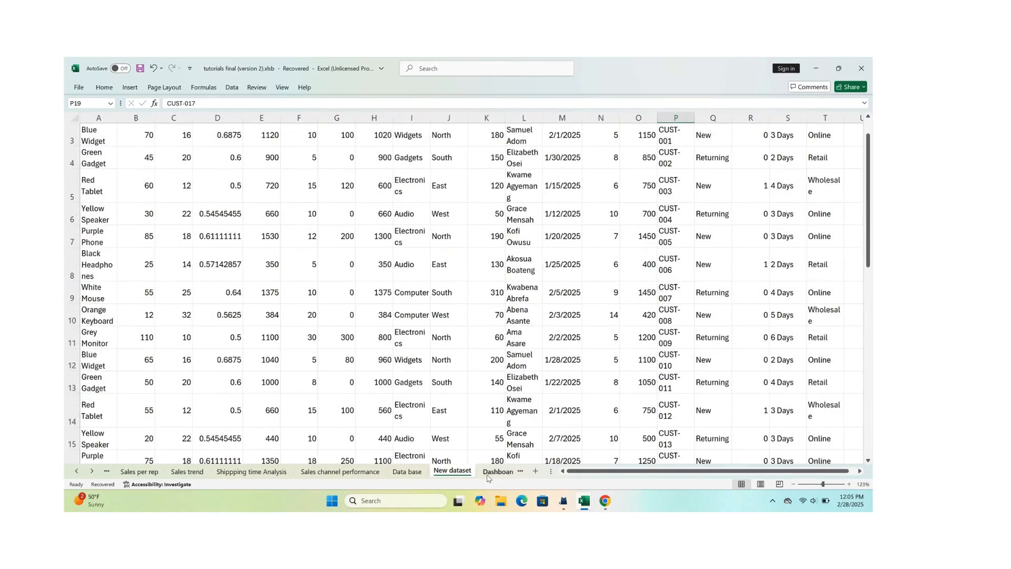
{"action": "left_click", "coordinate": [488, 471]}
{"action": "left_click", "coordinate": [135, 230]}
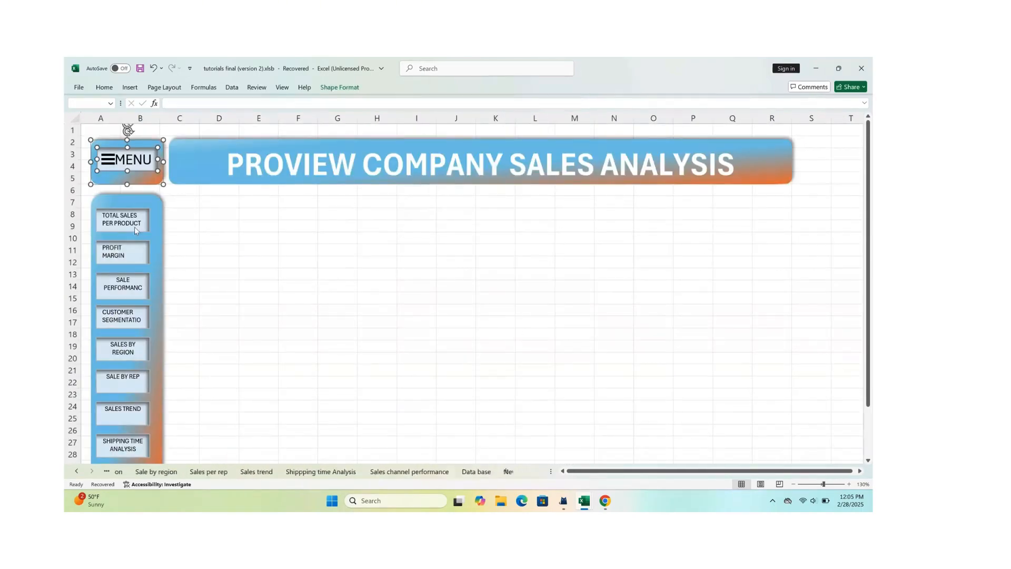
{"action": "left_click", "coordinate": [674, 180]}
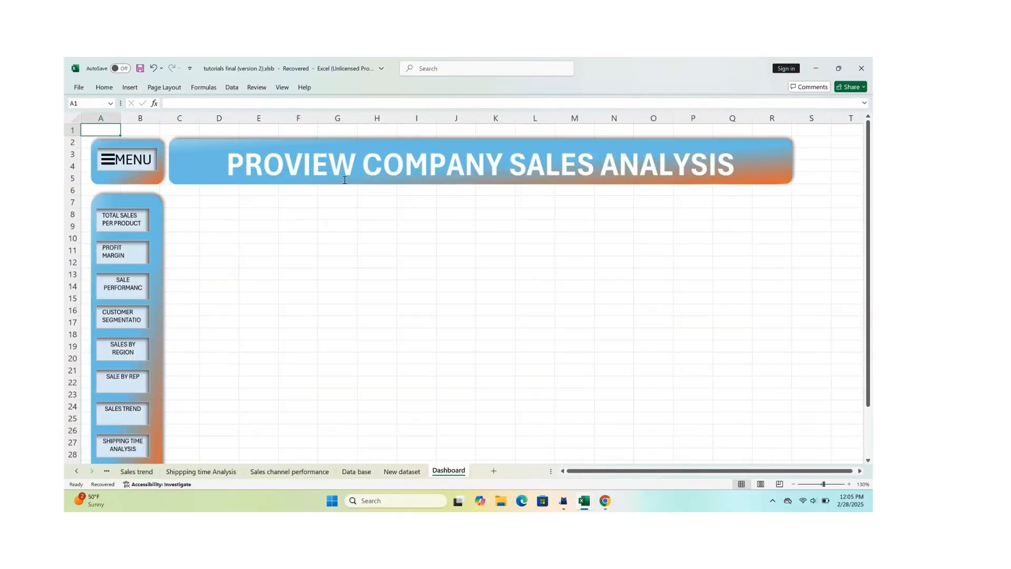
Test the dashboard's customer segmentation, sale channel and sales by region links, returning through each sheet's MENU box.
{"action": "left_click", "coordinate": [121, 315]}
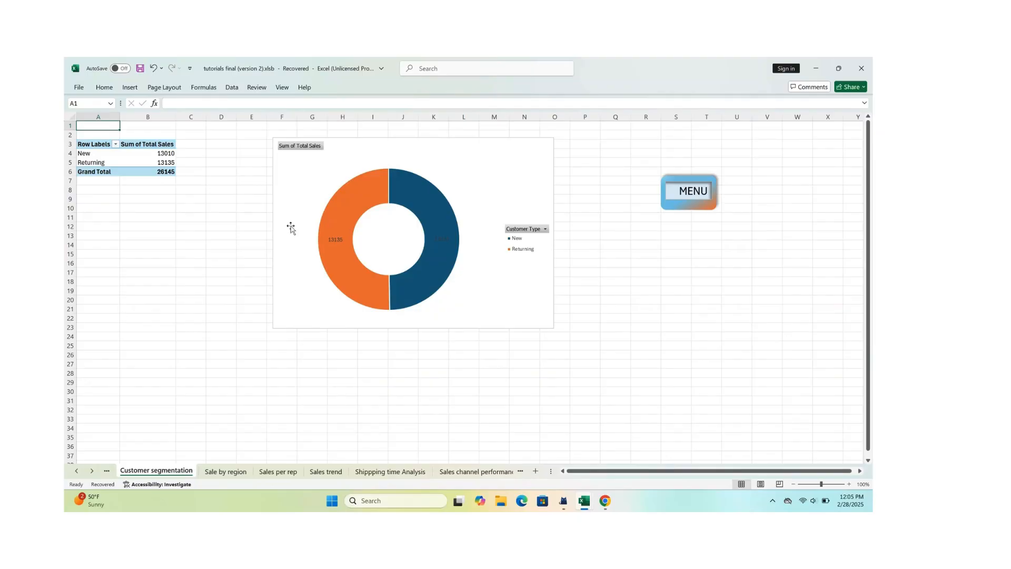
{"action": "left_click", "coordinate": [676, 204]}
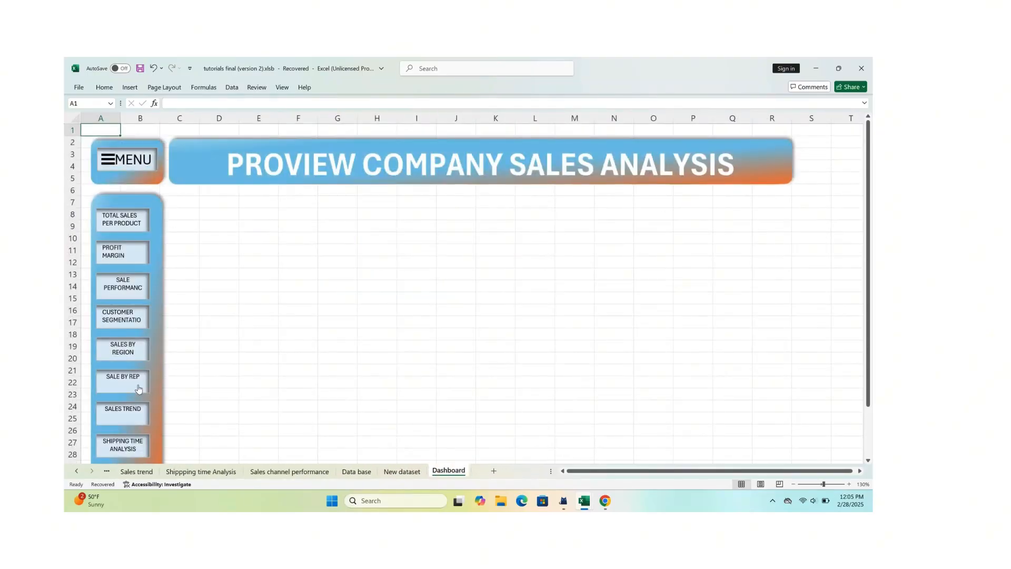
{"action": "scroll", "coordinate": [141, 400], "scroll_direction": "down", "scroll_amount": 1}
{"action": "scroll", "coordinate": [141, 400], "scroll_direction": "down", "scroll_amount": 1}
{"action": "left_click", "coordinate": [117, 424]}
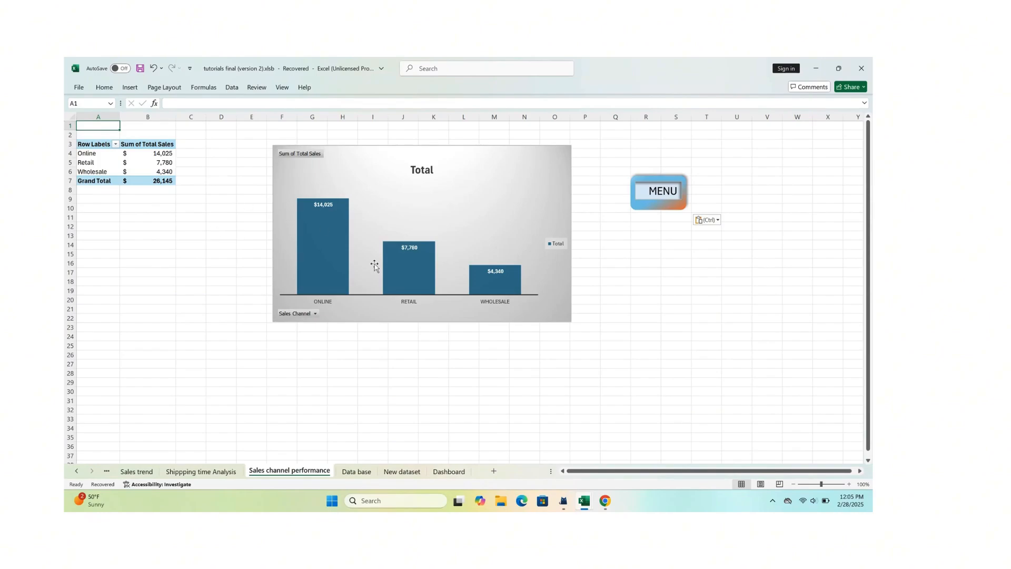
{"action": "left_click", "coordinate": [657, 191]}
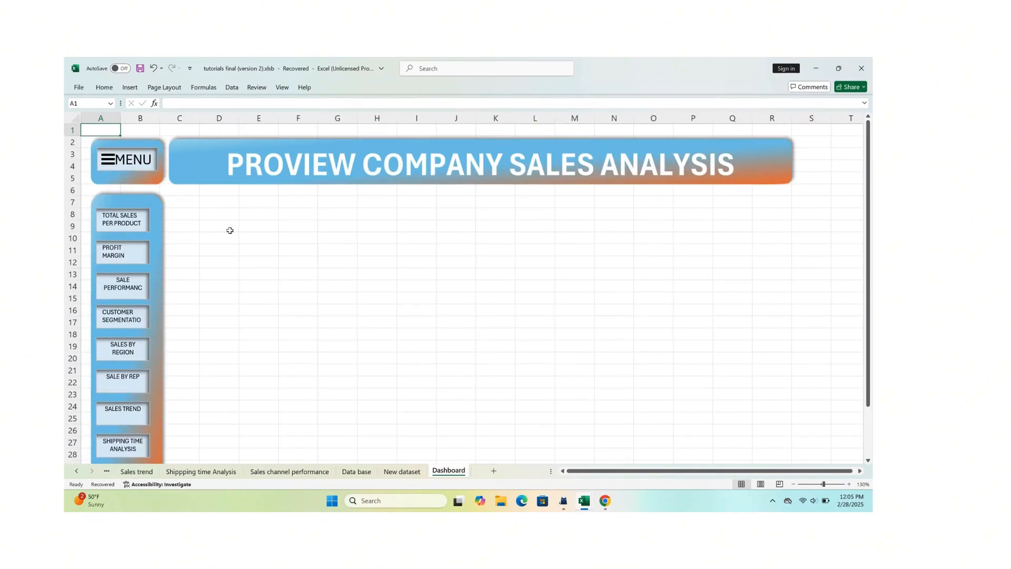
{"action": "left_click", "coordinate": [113, 347]}
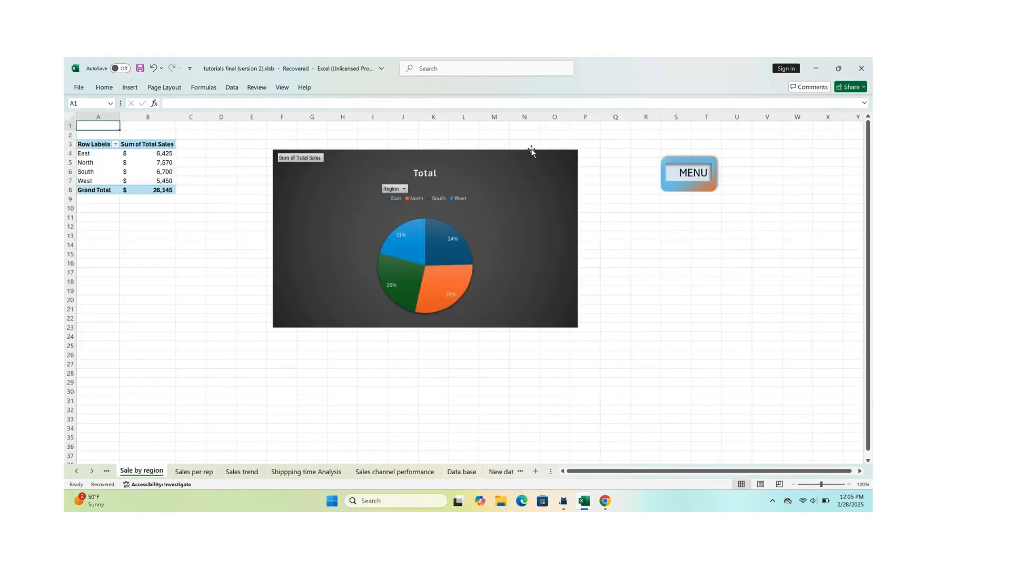
{"action": "left_click", "coordinate": [701, 188]}
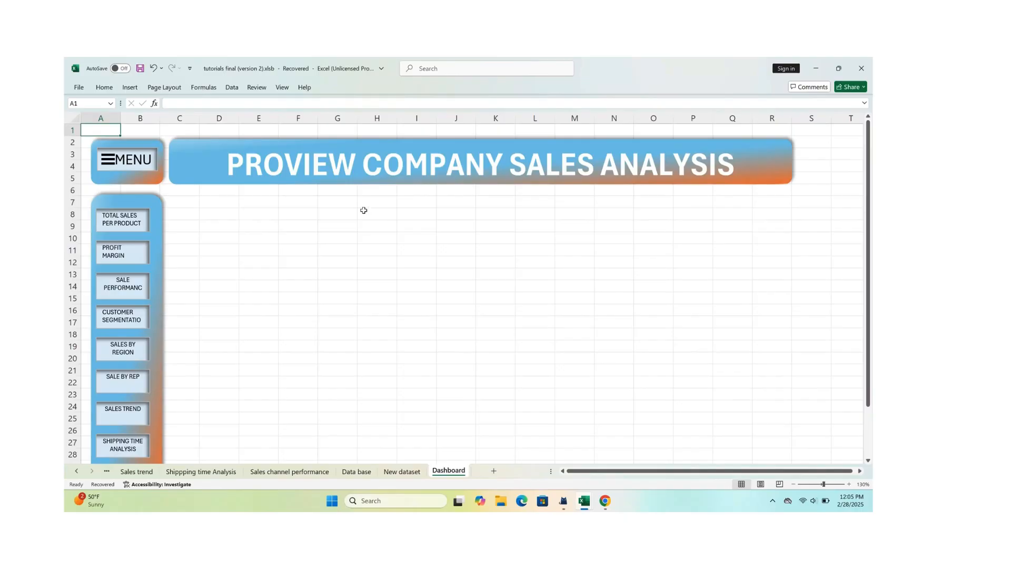
Turn off the gridlines on the Dashboard sheet.
{"action": "scroll", "coordinate": [363, 210], "scroll_direction": "down", "scroll_amount": 1}
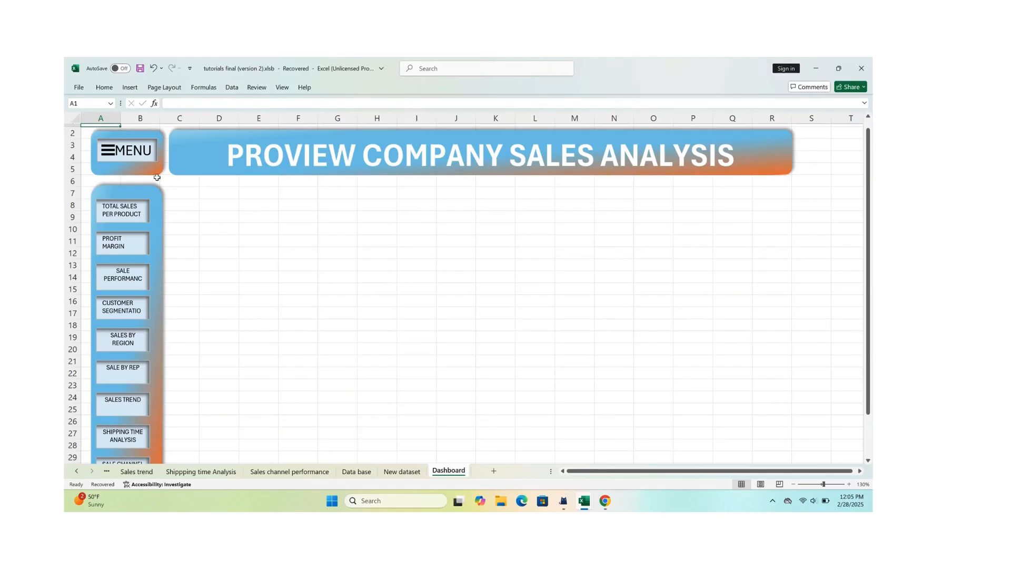
{"action": "scroll", "coordinate": [200, 190], "scroll_direction": "up", "scroll_amount": 1}
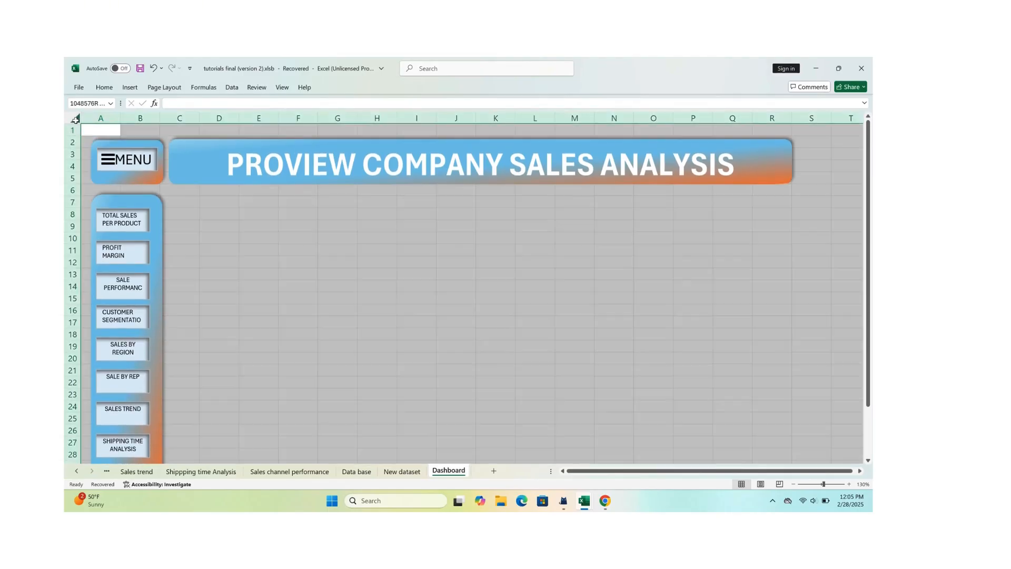
{"action": "left_click", "coordinate": [75, 119]}
{"action": "left_click", "coordinate": [283, 88]}
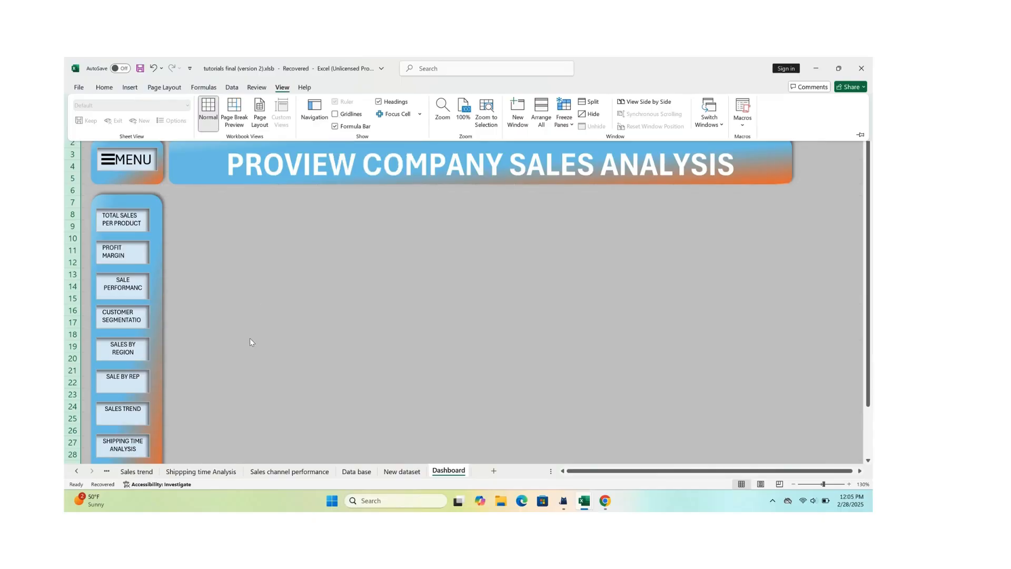
{"action": "left_click", "coordinate": [316, 331]}
{"action": "left_click", "coordinate": [390, 289]}
{"action": "scroll", "coordinate": [477, 314], "scroll_direction": "down", "scroll_amount": 2}
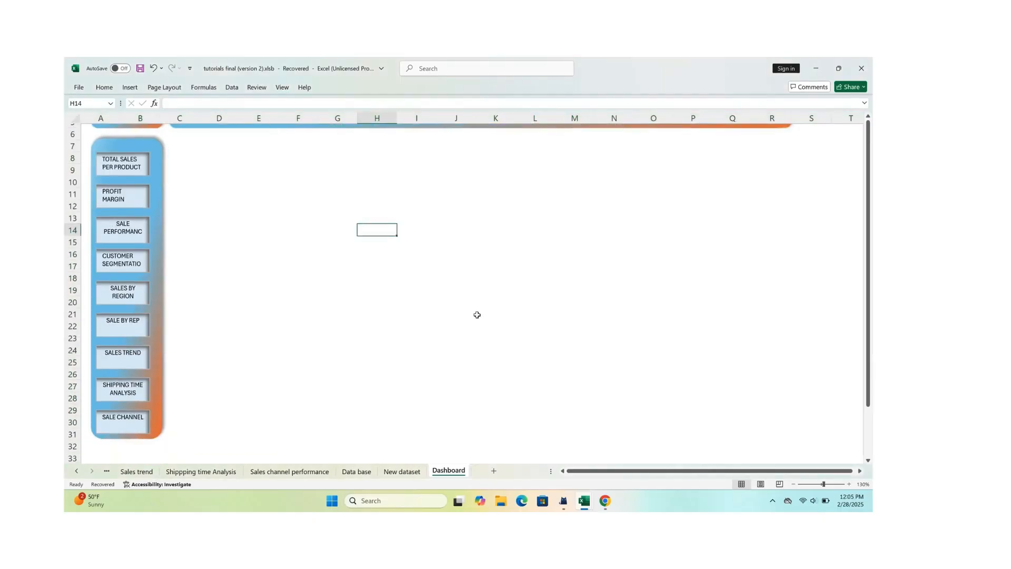
{"action": "scroll", "coordinate": [477, 314], "scroll_direction": "up", "scroll_amount": 2}
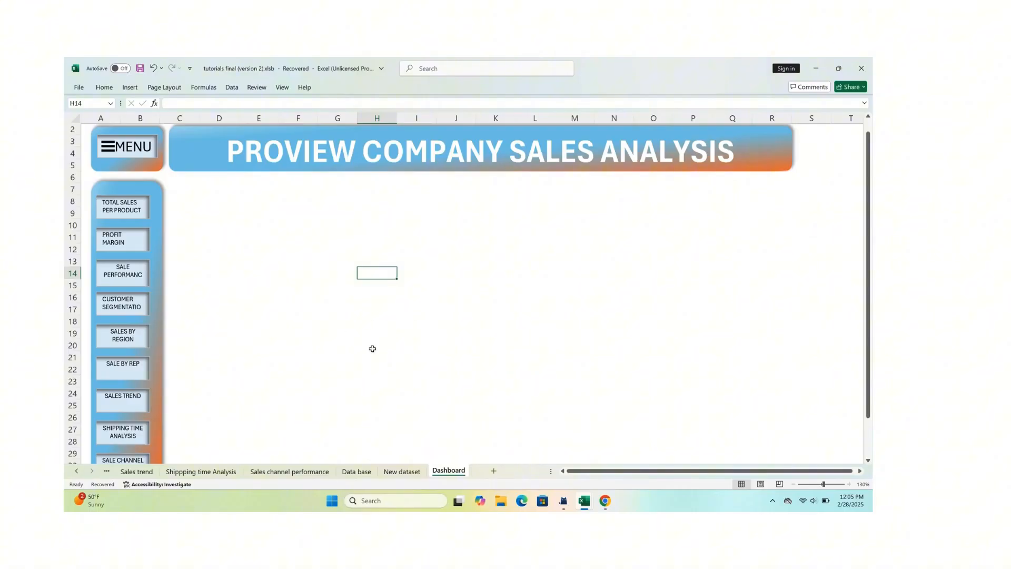
Follow the dashboard's TOTAL SALES PER PRODUCT link to its analysis sheet.
{"action": "left_click", "coordinate": [116, 206]}
{"action": "left_click", "coordinate": [383, 159]}
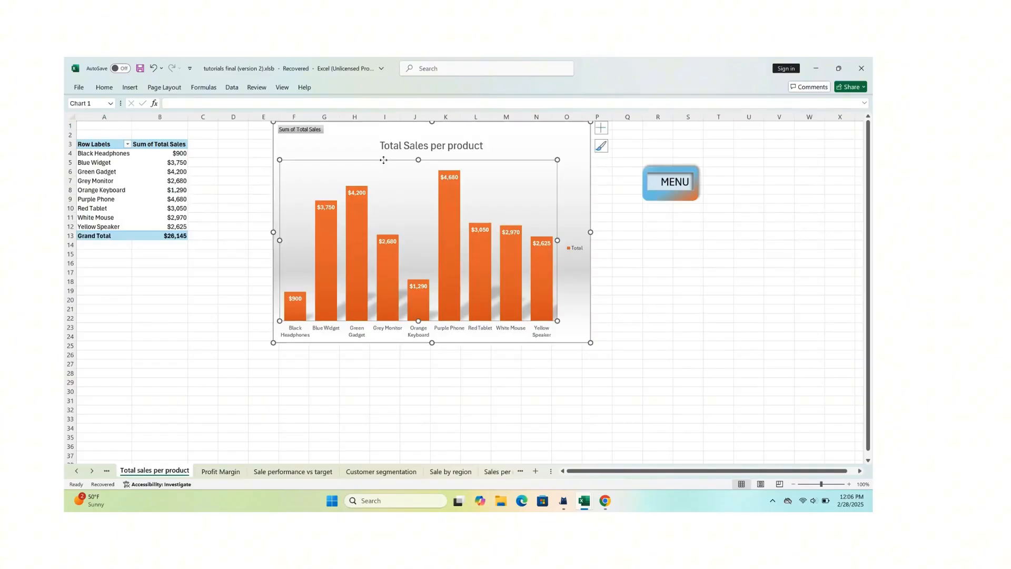
{"action": "left_click_drag", "start_coordinate": [383, 160], "coordinate": [393, 160]}
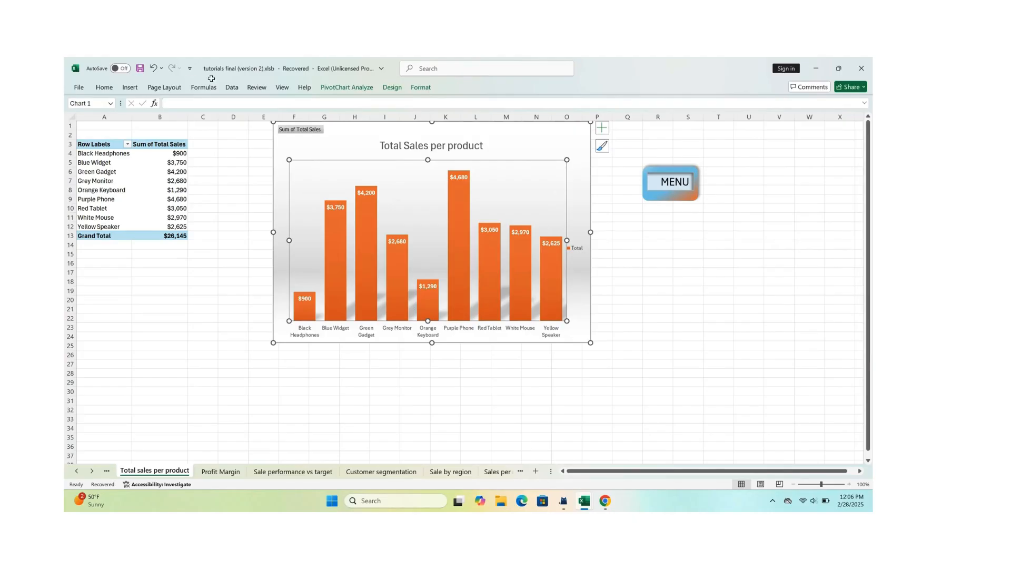
{"action": "left_click", "coordinate": [153, 67]}
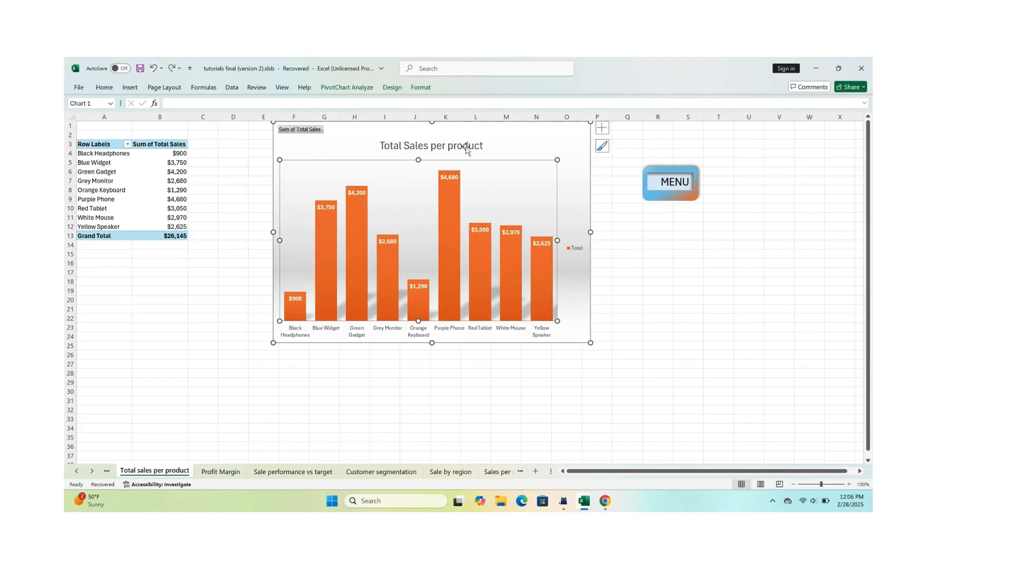
Move the Total Sales per product chart lower on its sheet, and paste a copy of it at cell D9 of the Dashboard.
{"action": "left_click_drag", "start_coordinate": [538, 141], "coordinate": [517, 203]}
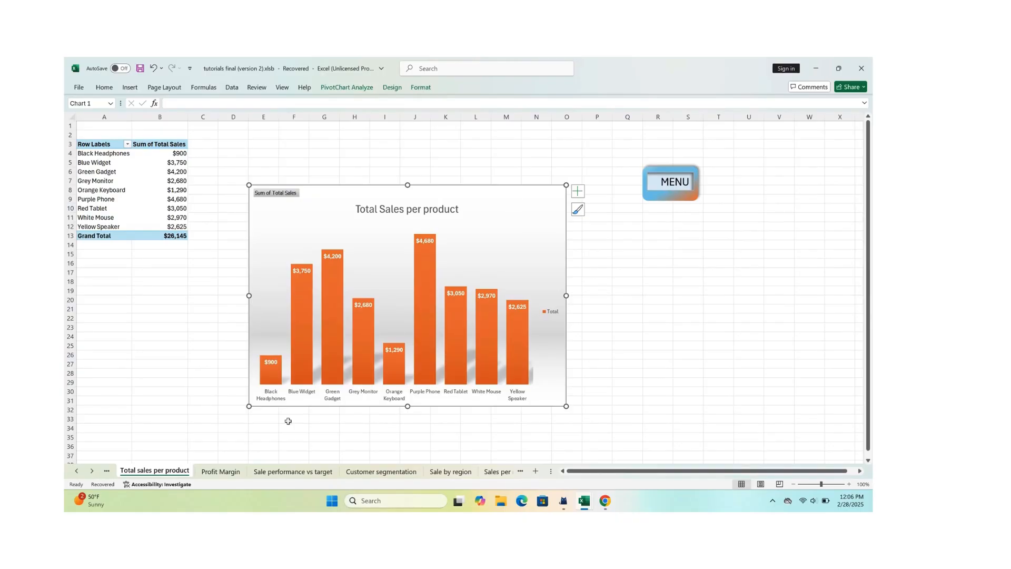
{"action": "left_click", "coordinate": [676, 262]}
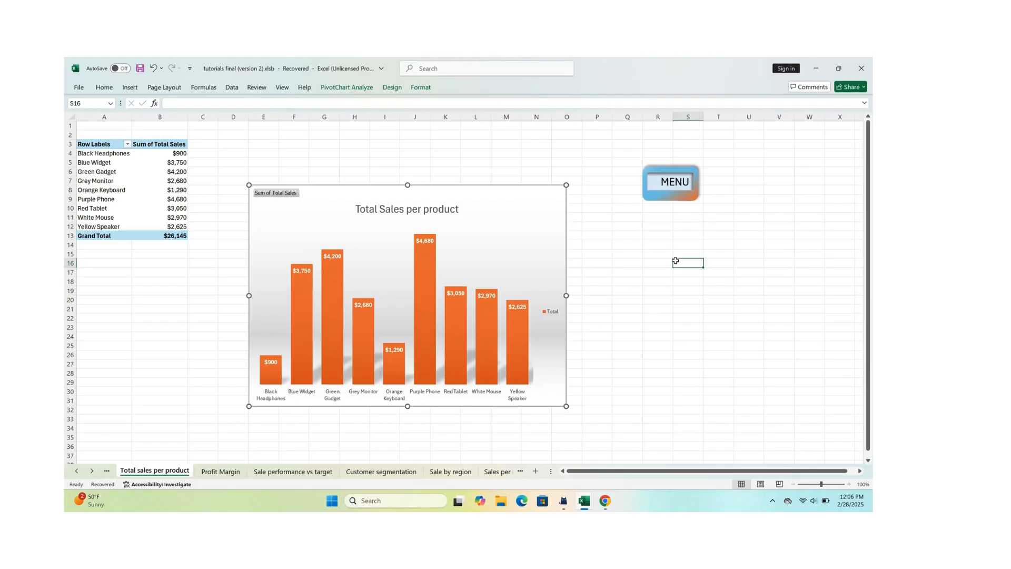
{"action": "left_click", "coordinate": [675, 184]}
{"action": "left_click", "coordinate": [233, 230]}
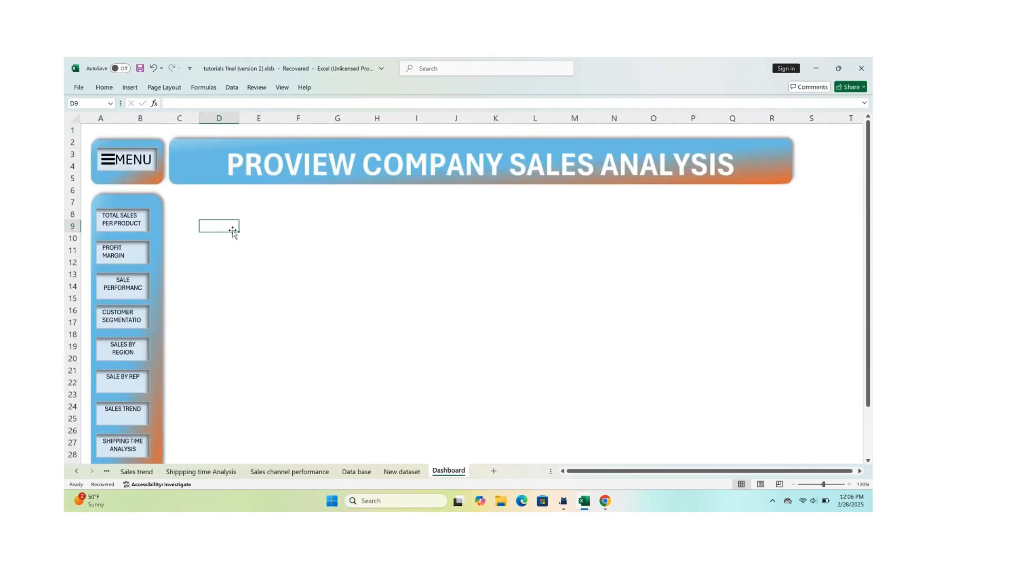
{"action": "key", "text": "ctrl+v"}
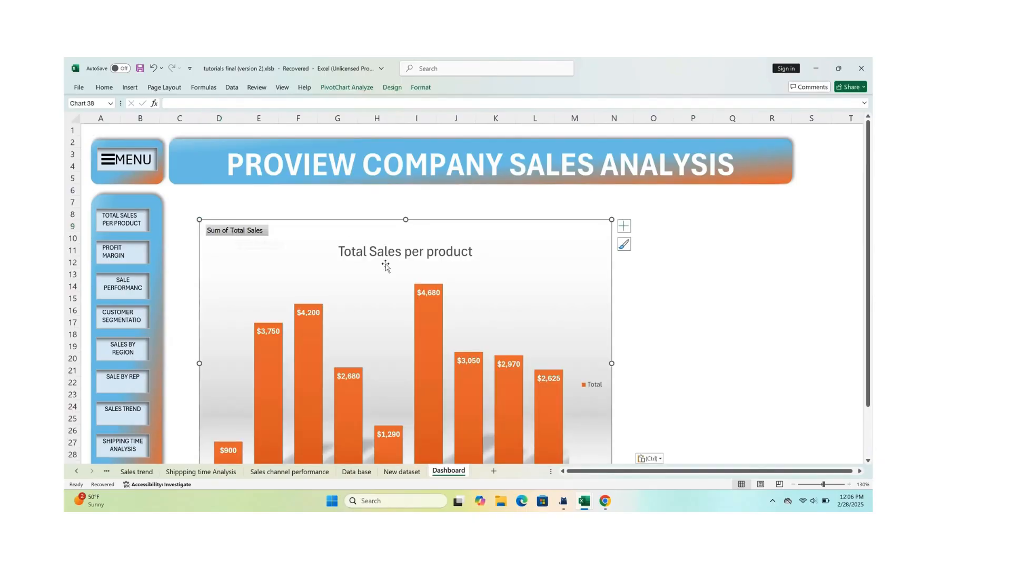
Shrink the dashboard's chart to about five columns by ten rows and place it just below the title banner, beside the menu boxes.
{"action": "scroll", "coordinate": [464, 287], "scroll_direction": "down", "scroll_amount": 3}
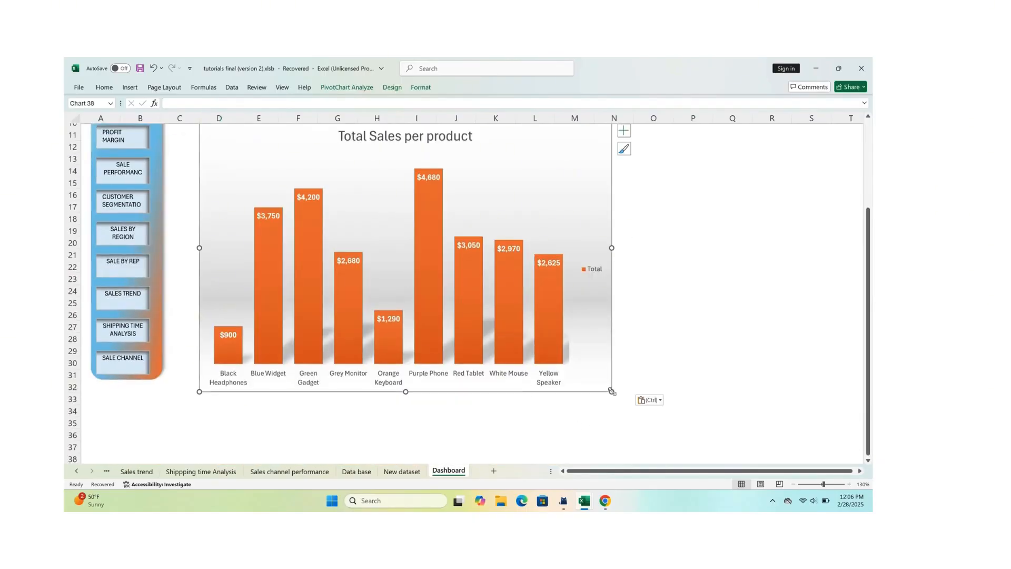
{"action": "left_click_drag", "start_coordinate": [611, 391], "coordinate": [358, 229]}
{"action": "scroll", "coordinate": [436, 203], "scroll_direction": "up", "scroll_amount": 3}
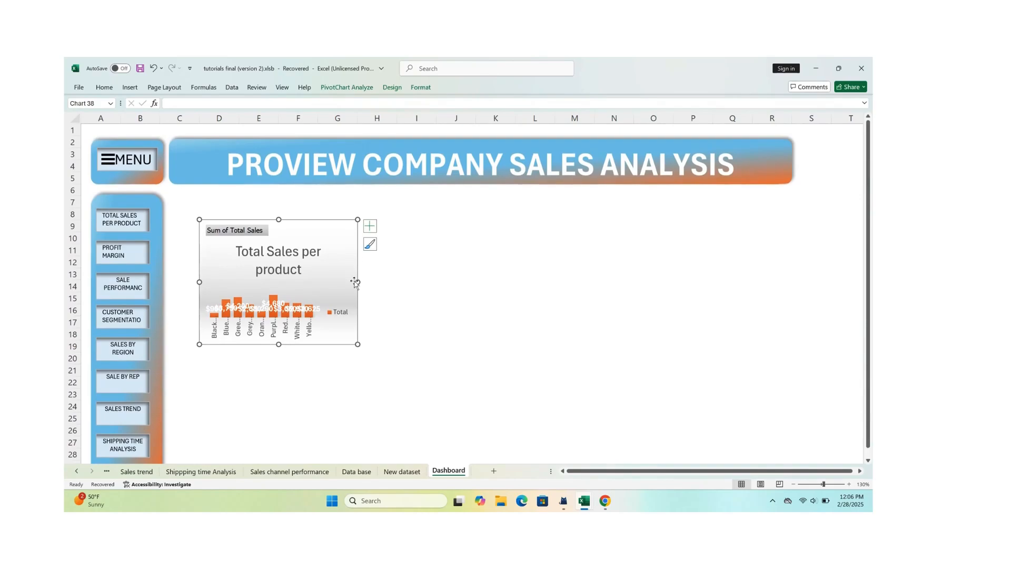
{"action": "left_click_drag", "start_coordinate": [357, 282], "coordinate": [398, 281]}
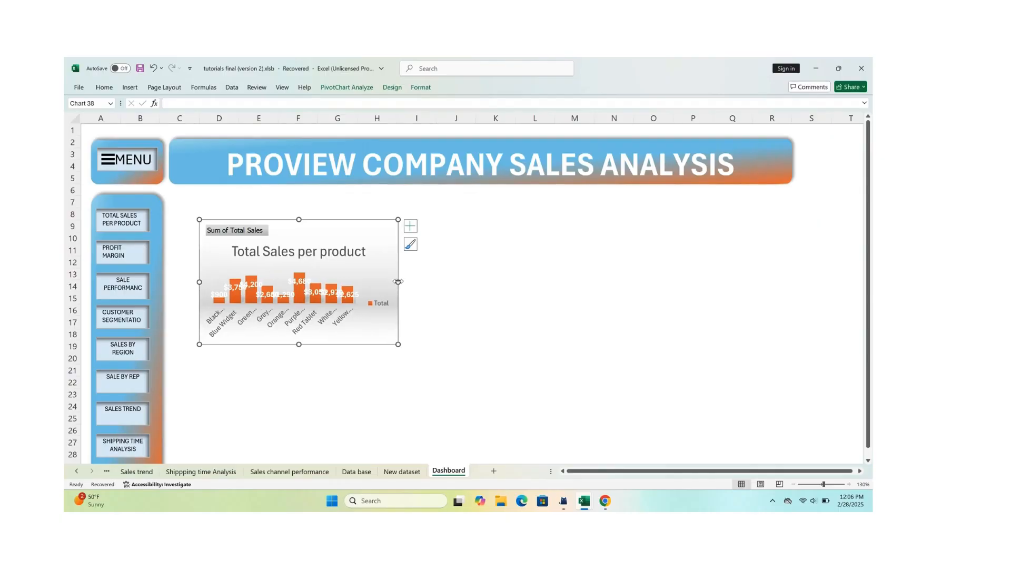
{"action": "left_click_drag", "start_coordinate": [318, 228], "coordinate": [289, 209]}
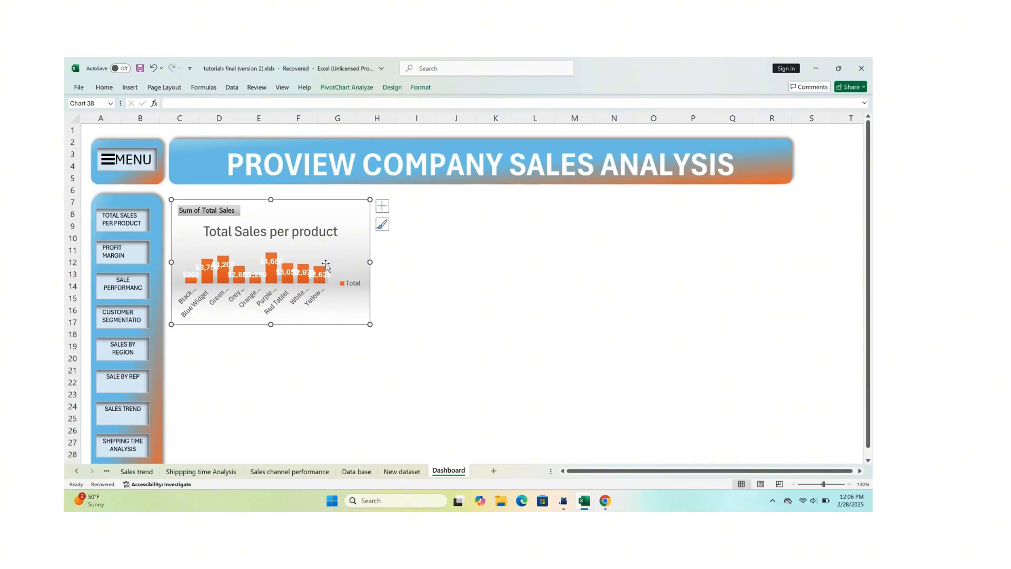
{"action": "double_click", "coordinate": [353, 307]}
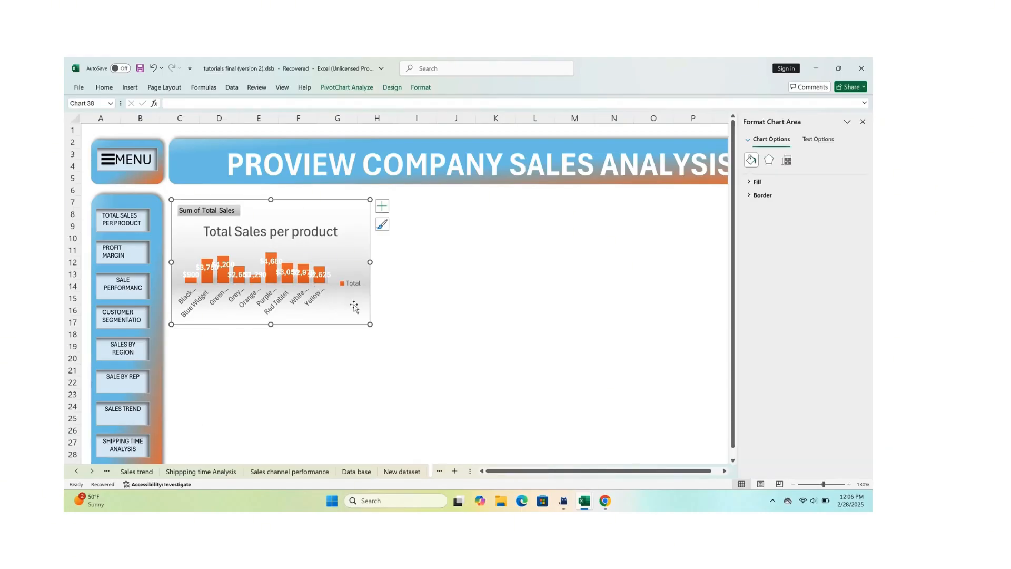
{"action": "left_click", "coordinate": [863, 123]}
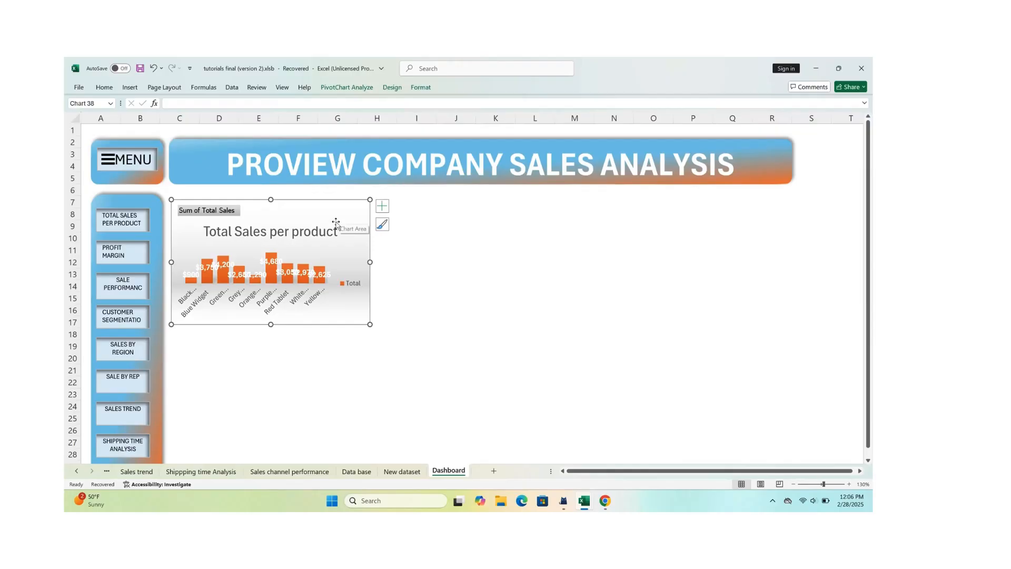
{"action": "left_click", "coordinate": [445, 299]}
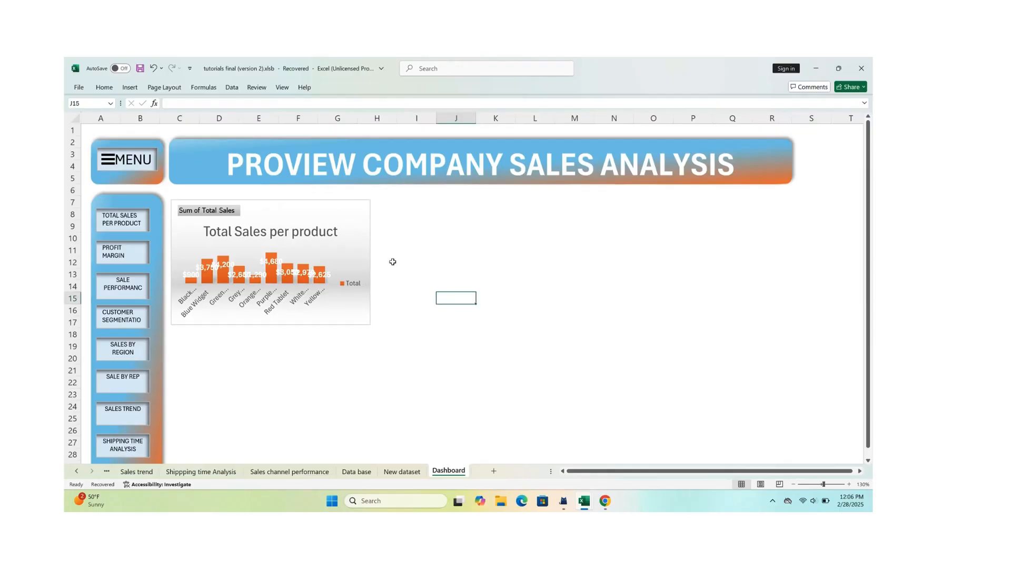
Format the Total Sales per product chart area on the dashboard with no fill and no border line.
{"action": "left_click", "coordinate": [344, 220]}
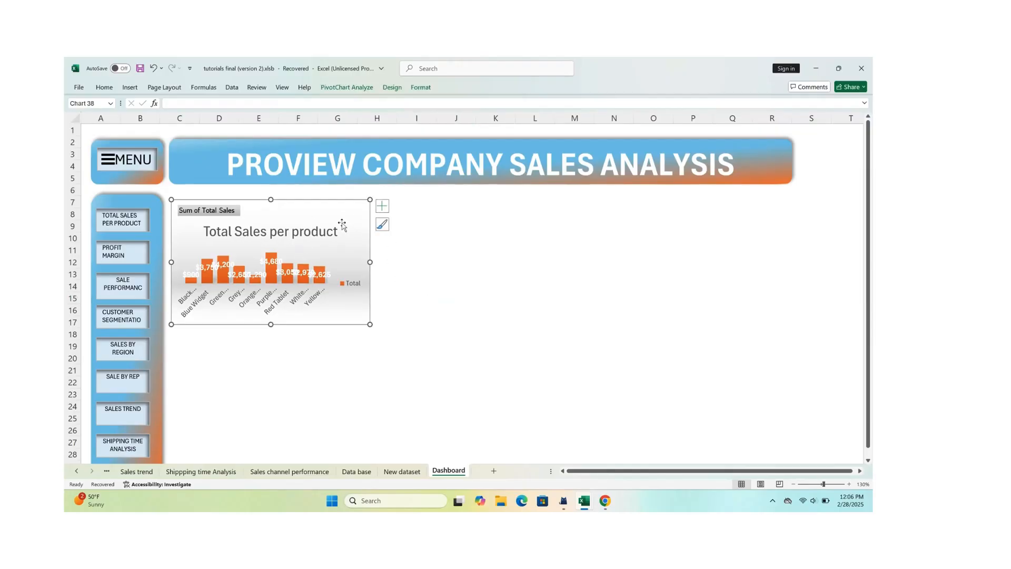
{"action": "double_click", "coordinate": [343, 220]}
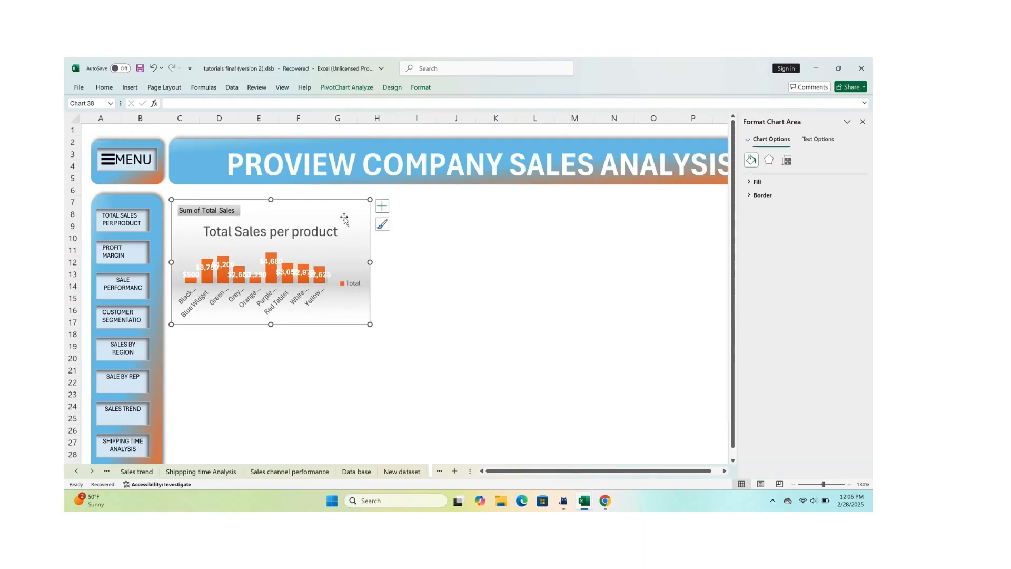
{"action": "left_click", "coordinate": [757, 182]}
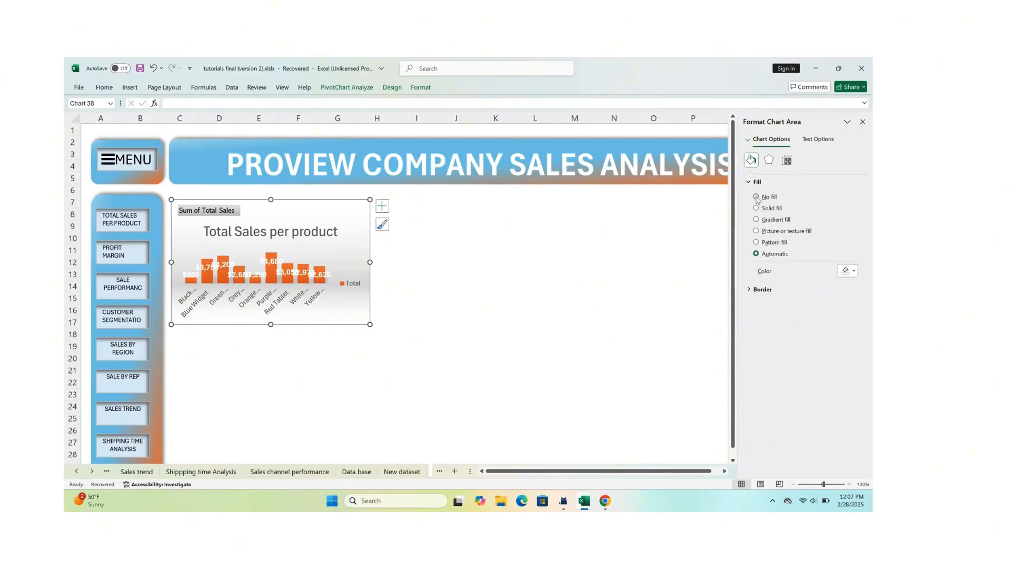
{"action": "left_click", "coordinate": [756, 197]}
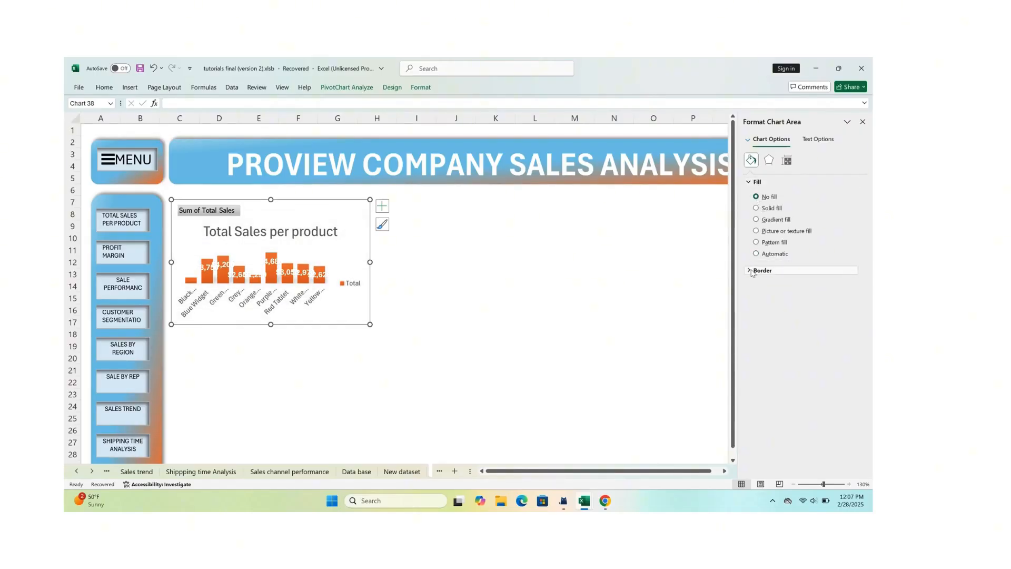
{"action": "left_click", "coordinate": [751, 271]}
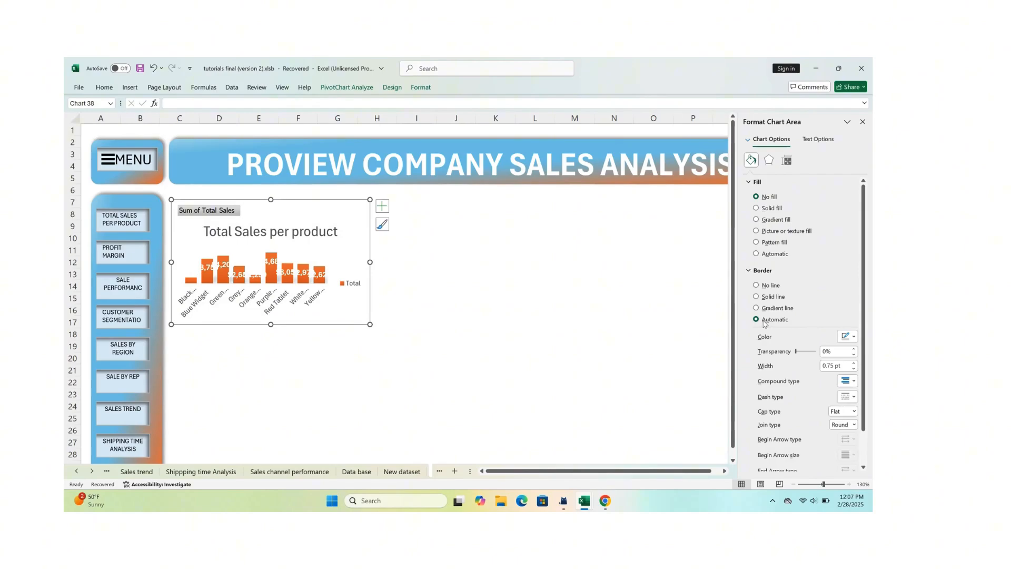
{"action": "left_click", "coordinate": [755, 286]}
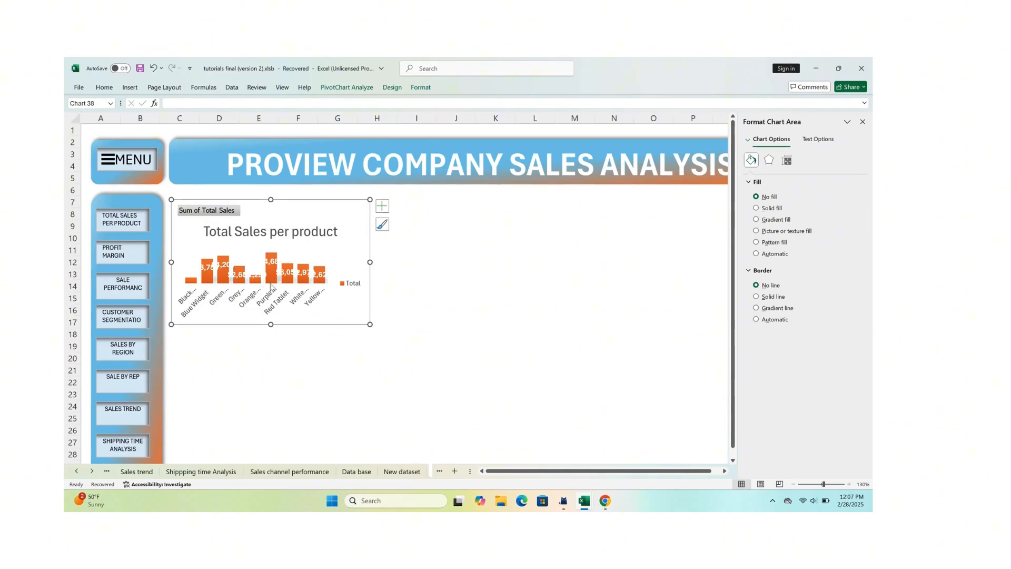
Apply the second chart style, with thin columns and vertical value labels, to the Total Sales per product chart.
{"action": "left_click", "coordinate": [225, 267]}
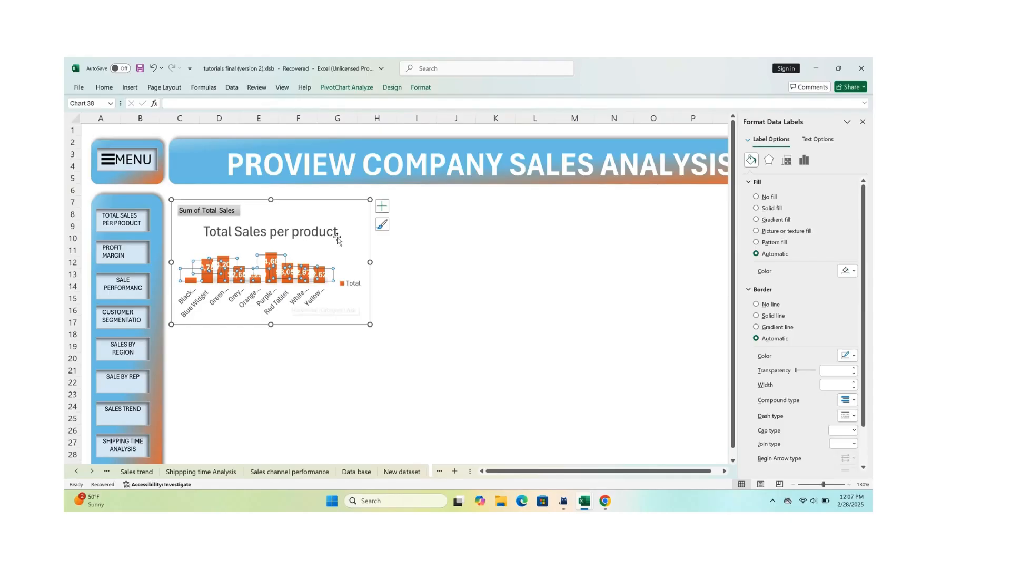
{"action": "left_click", "coordinate": [466, 346]}
{"action": "left_click", "coordinate": [279, 269]}
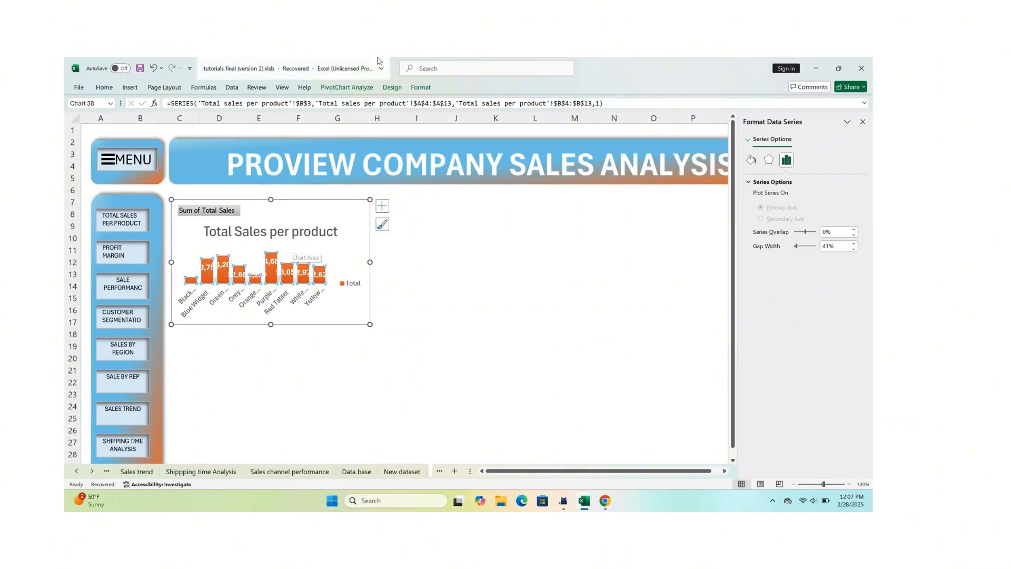
{"action": "left_click", "coordinate": [392, 87]}
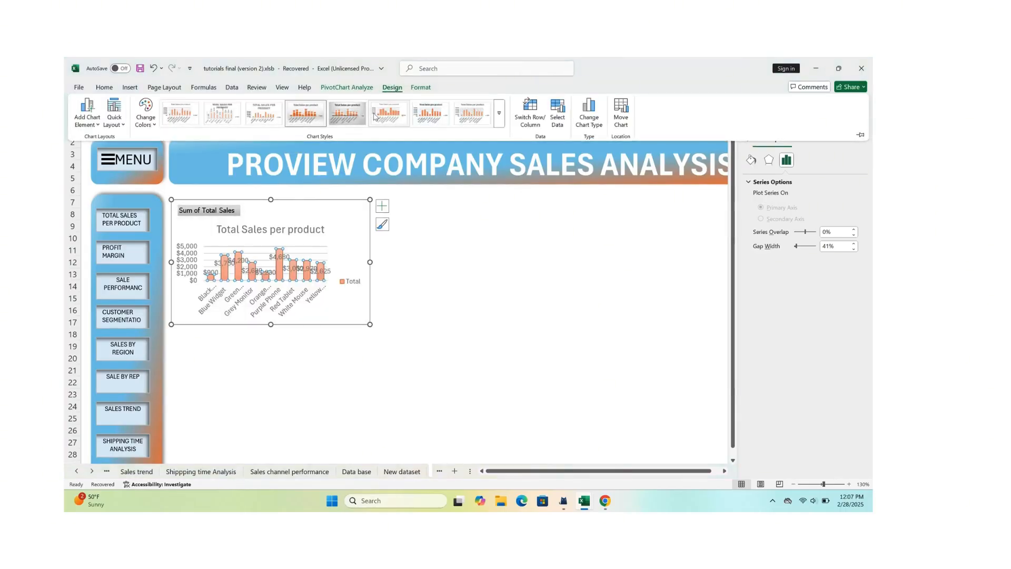
{"action": "left_click", "coordinate": [225, 114]}
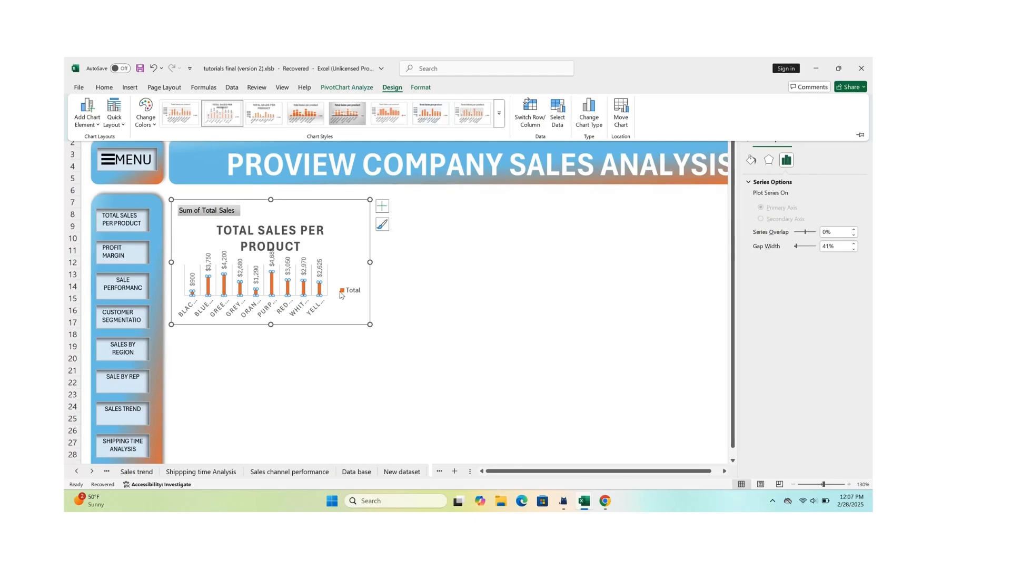
{"action": "left_click", "coordinate": [394, 402]}
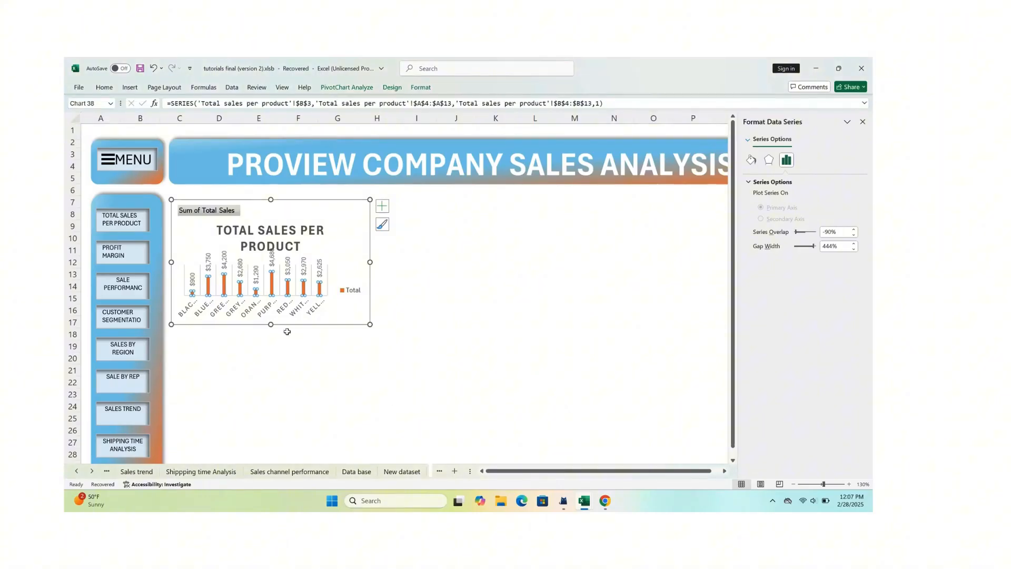
{"action": "left_click", "coordinate": [296, 348]}
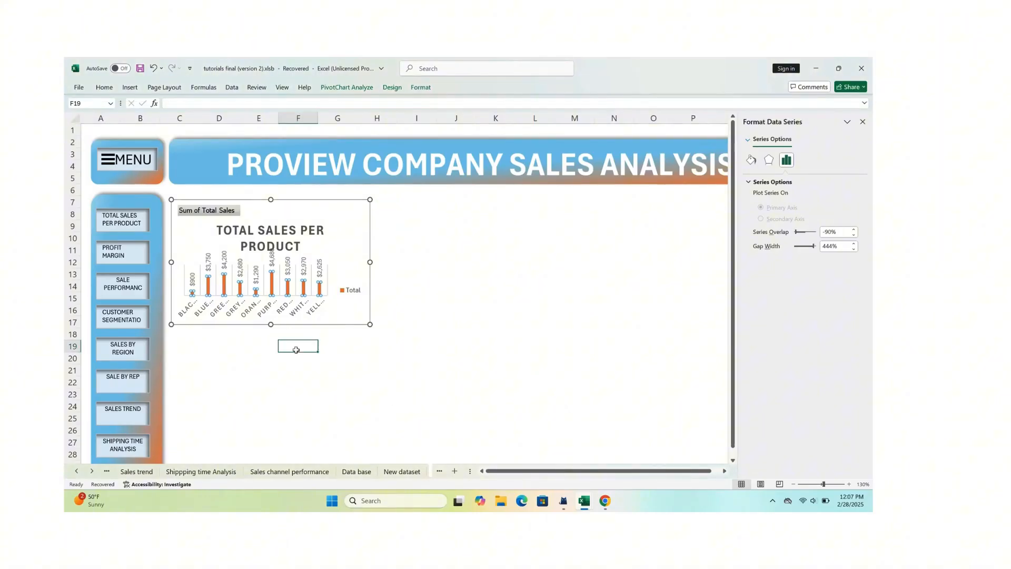
Widen the chart's columns by setting the data series gap width to 66%.
{"action": "left_click", "coordinate": [208, 289]}
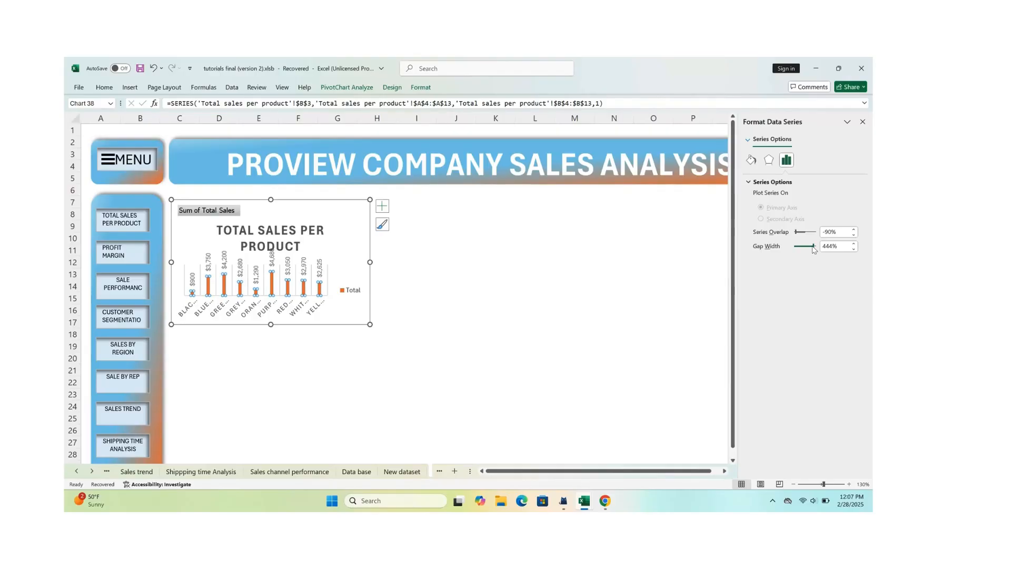
{"action": "left_click_drag", "start_coordinate": [814, 250], "coordinate": [797, 252]}
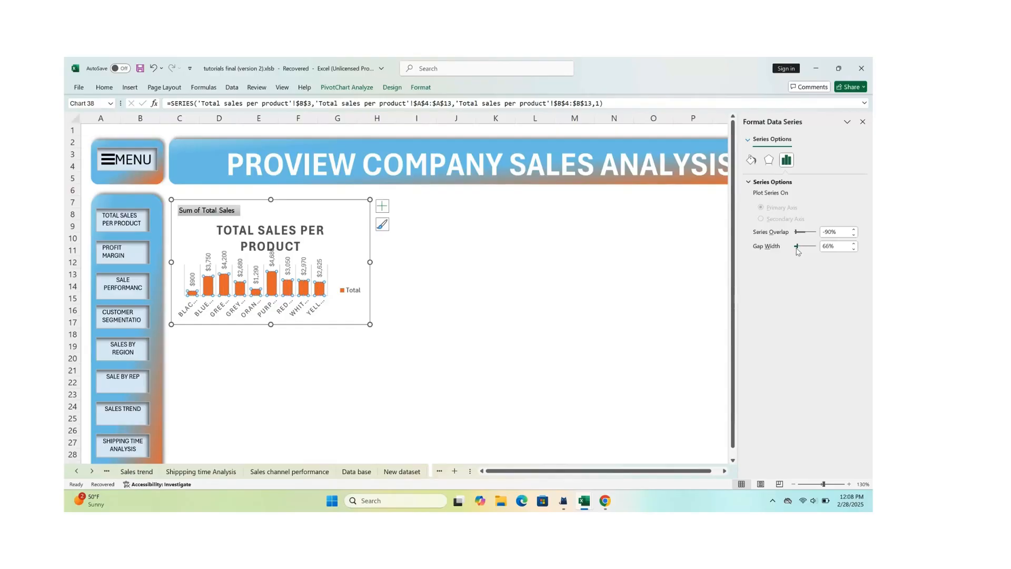
{"action": "left_click", "coordinate": [467, 317]}
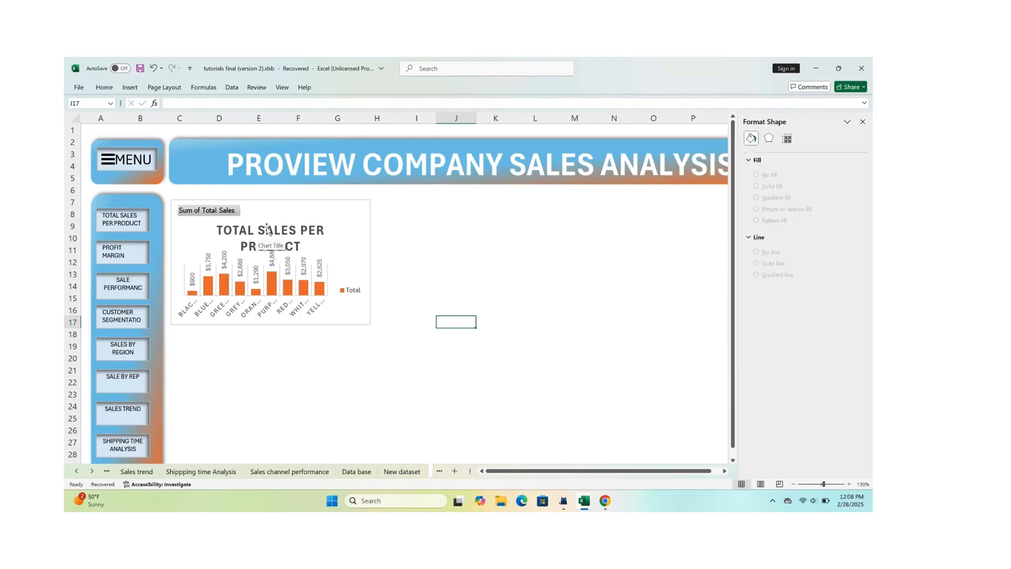
Delete the chart's title and hide the value field buttons on the chart.
{"action": "left_click", "coordinate": [267, 230]}
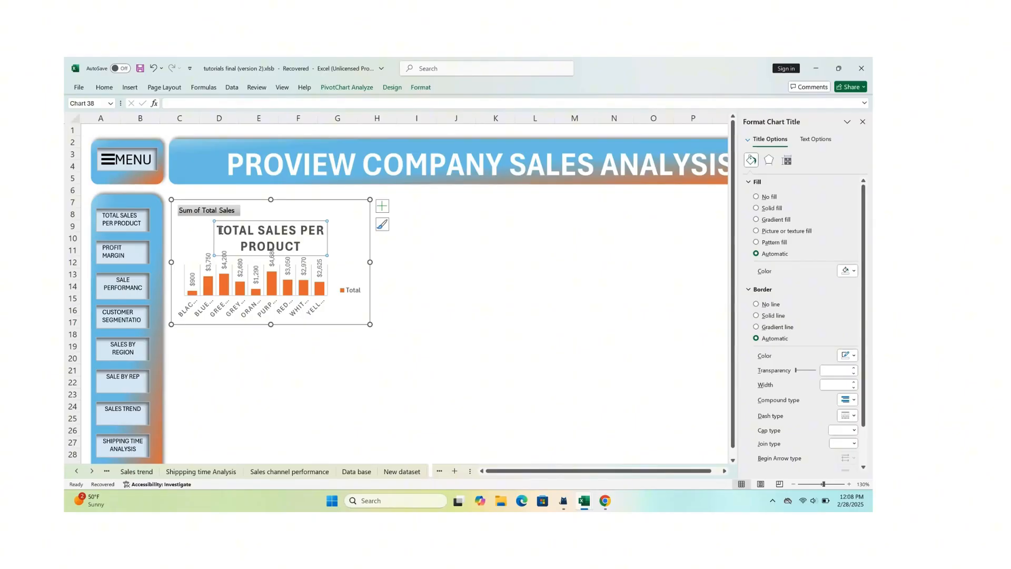
{"action": "left_click_drag", "start_coordinate": [220, 230], "coordinate": [289, 247]}
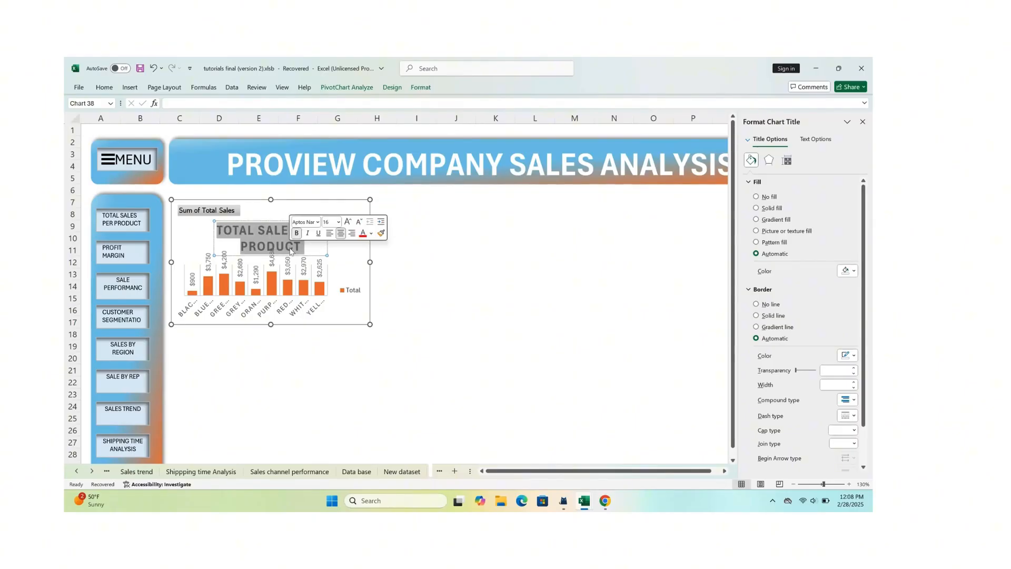
{"action": "key", "text": "Delete"}
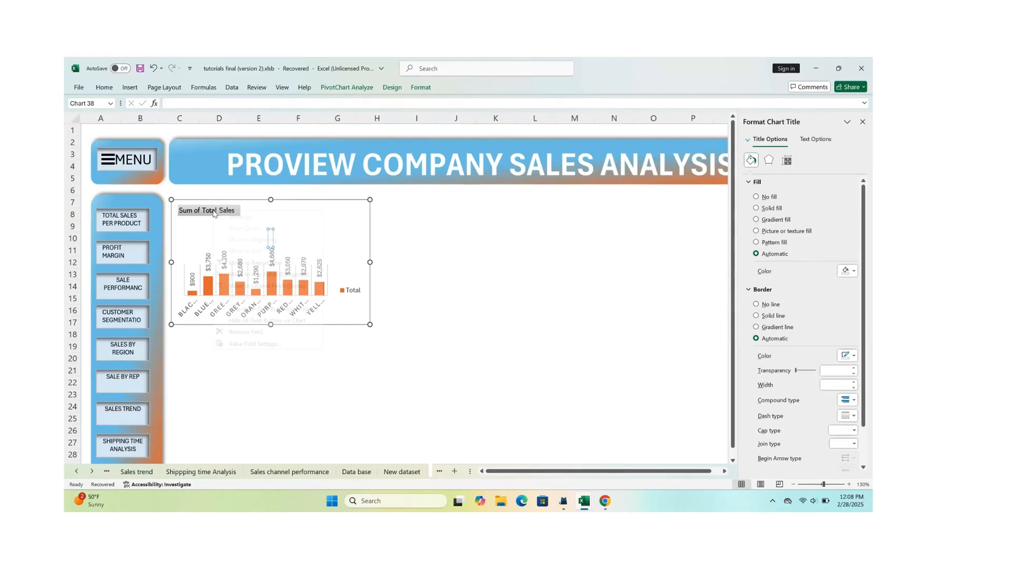
{"action": "right_click", "coordinate": [213, 213]}
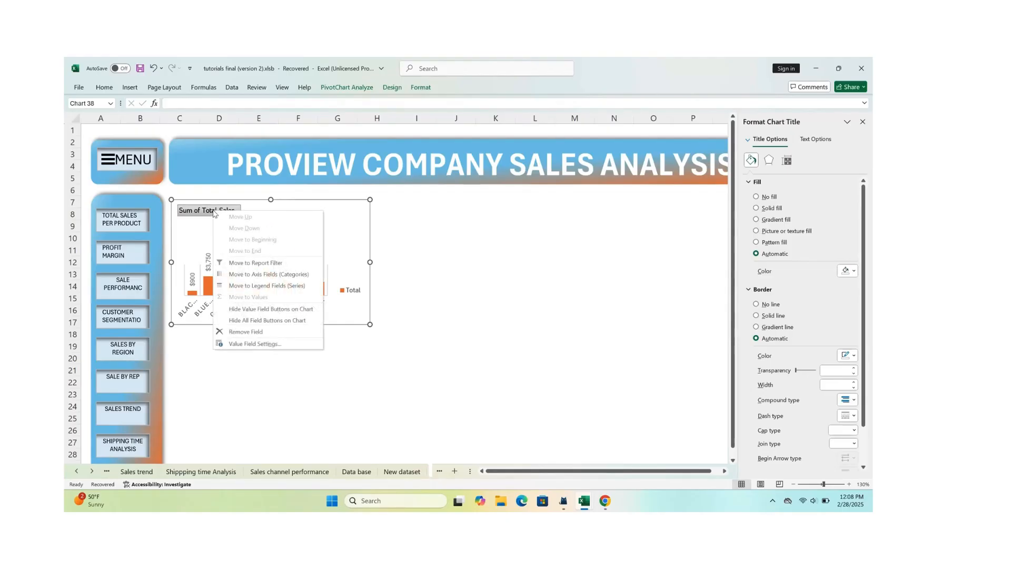
{"action": "left_click", "coordinate": [267, 310]}
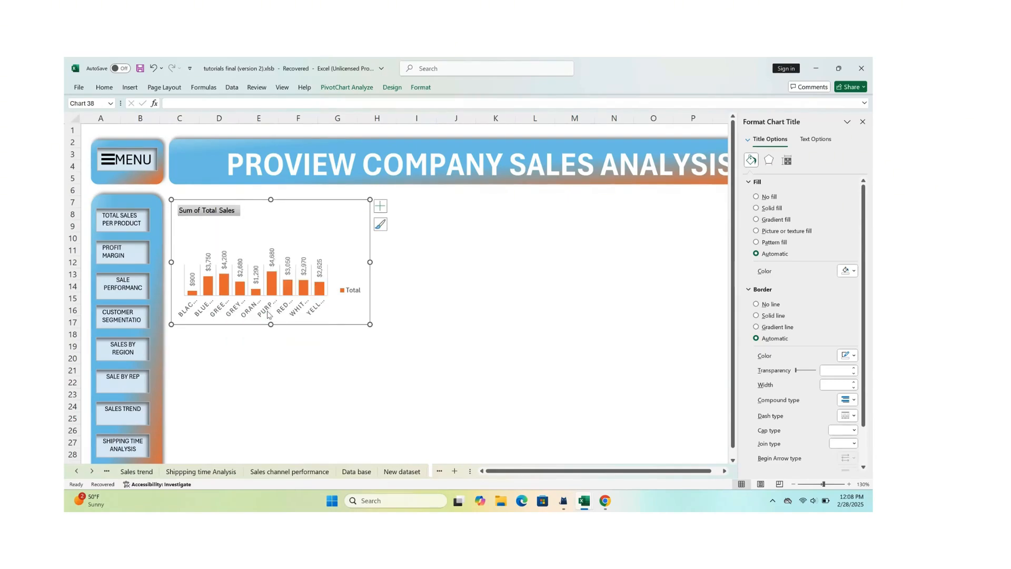
{"action": "left_click", "coordinate": [373, 370]}
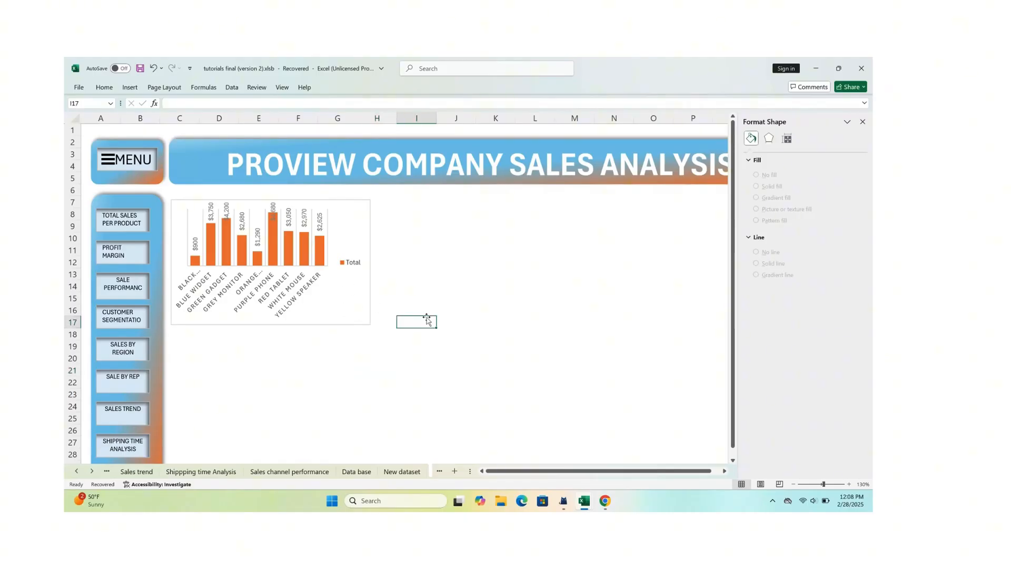
Set the border of the dashboard's chart area to no line.
{"action": "left_click", "coordinate": [338, 292]}
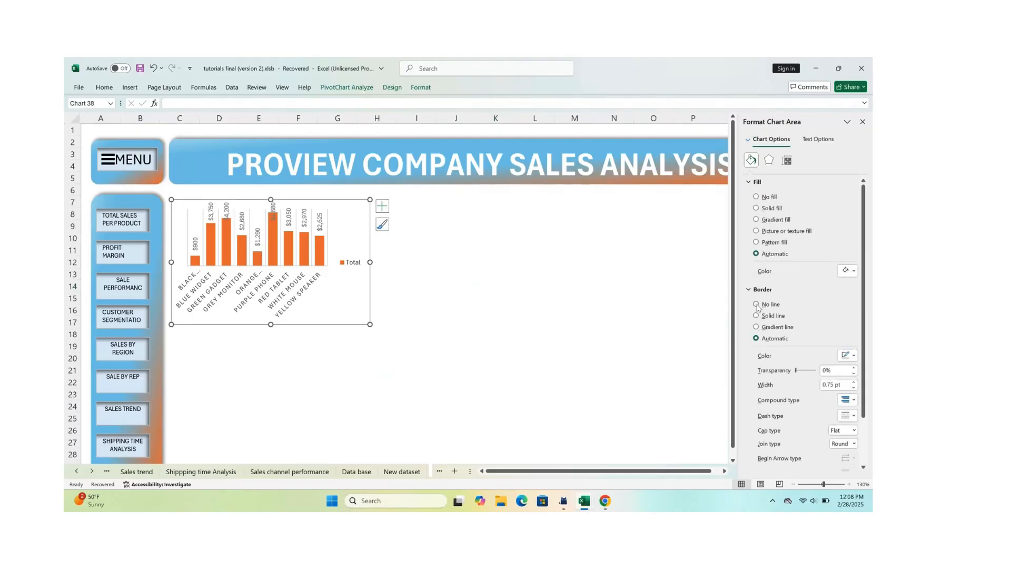
{"action": "left_click", "coordinate": [756, 304]}
{"action": "left_click", "coordinate": [489, 296]}
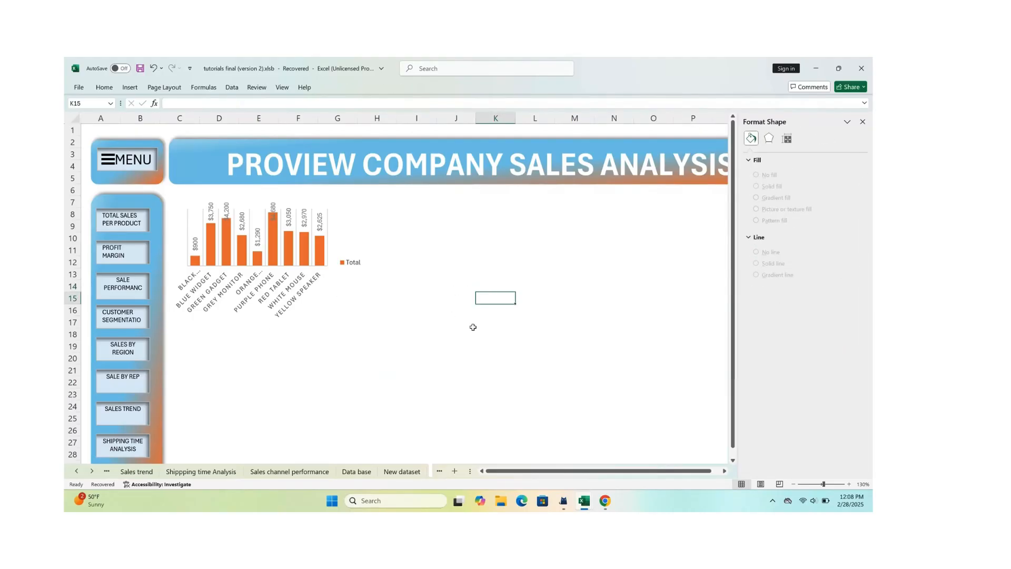
Apply the fourth chart style, with wide orange columns on a grey gradient background, to the dashboard's chart.
{"action": "left_click", "coordinate": [267, 252]}
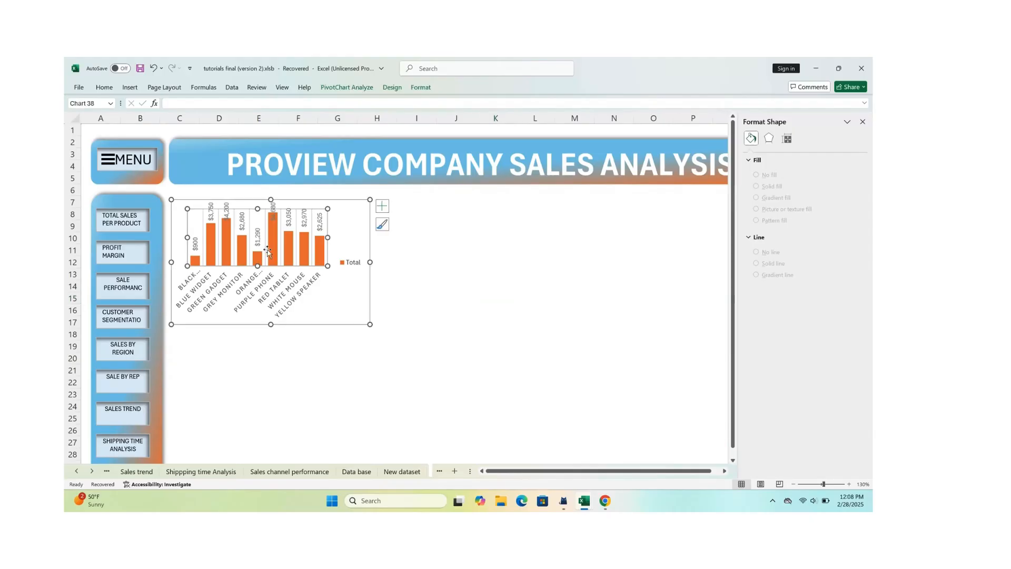
{"action": "left_click", "coordinate": [396, 91]}
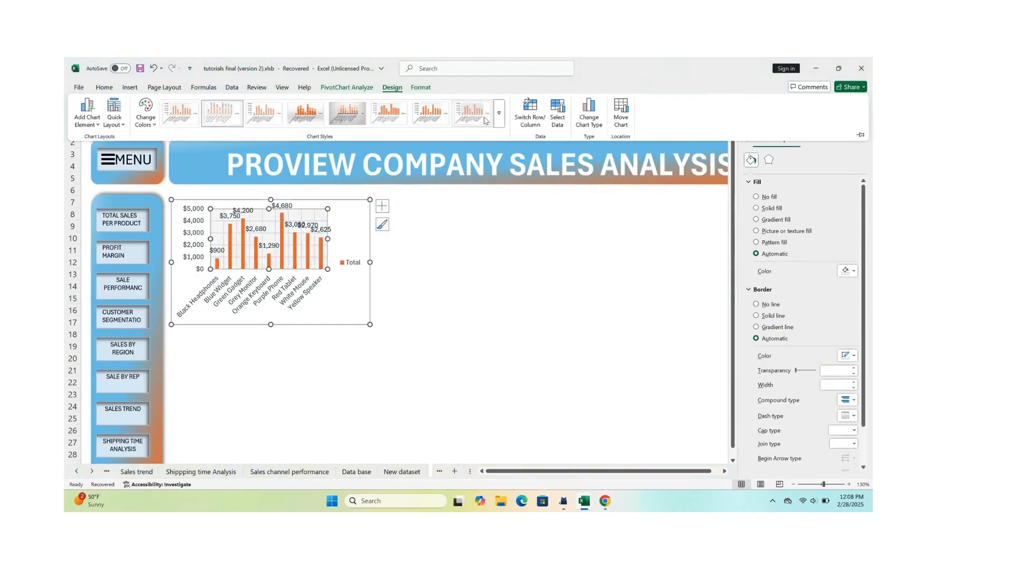
{"action": "left_click", "coordinate": [294, 117]}
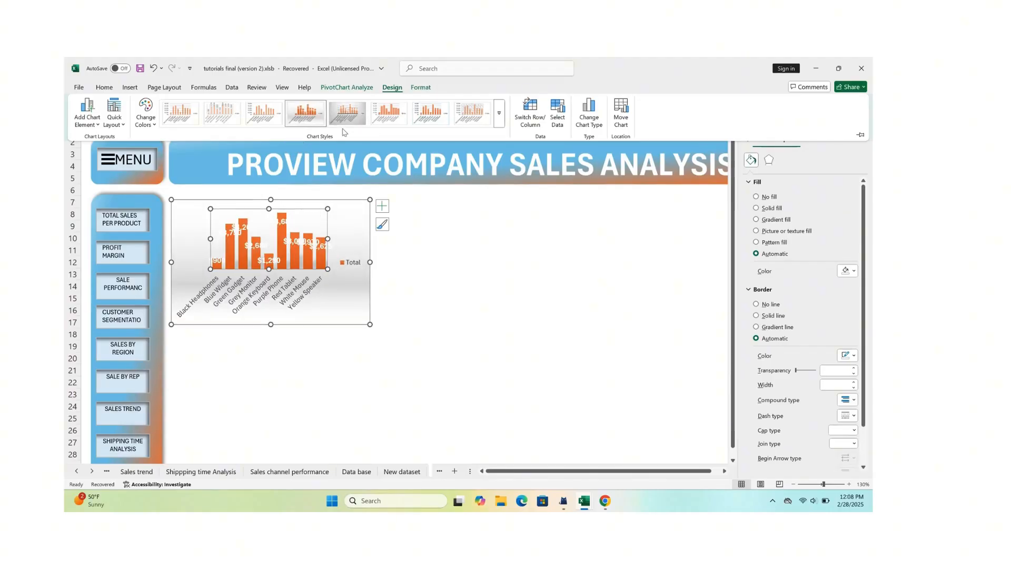
{"action": "left_click", "coordinate": [499, 116]}
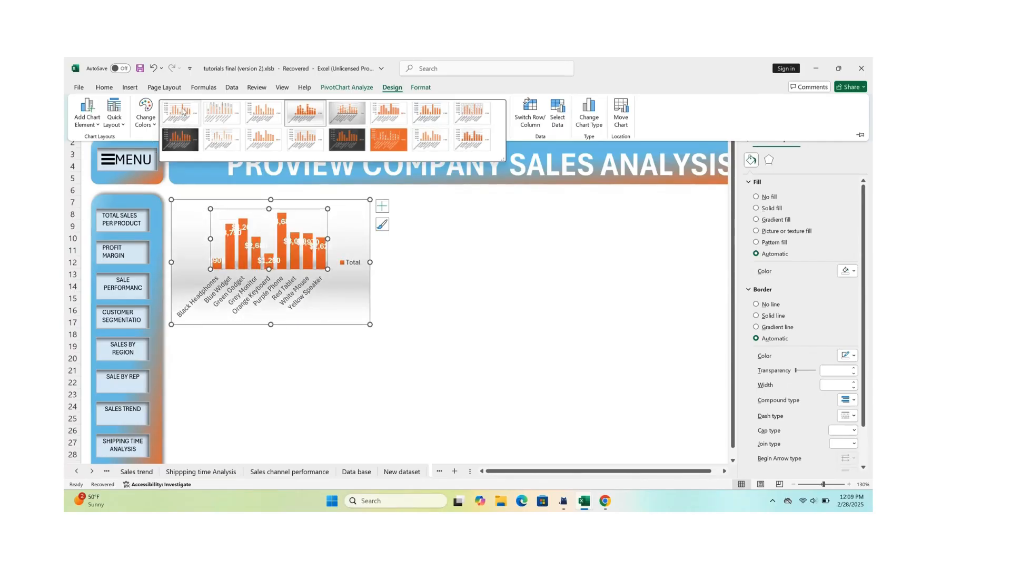
{"action": "left_click", "coordinate": [301, 107]}
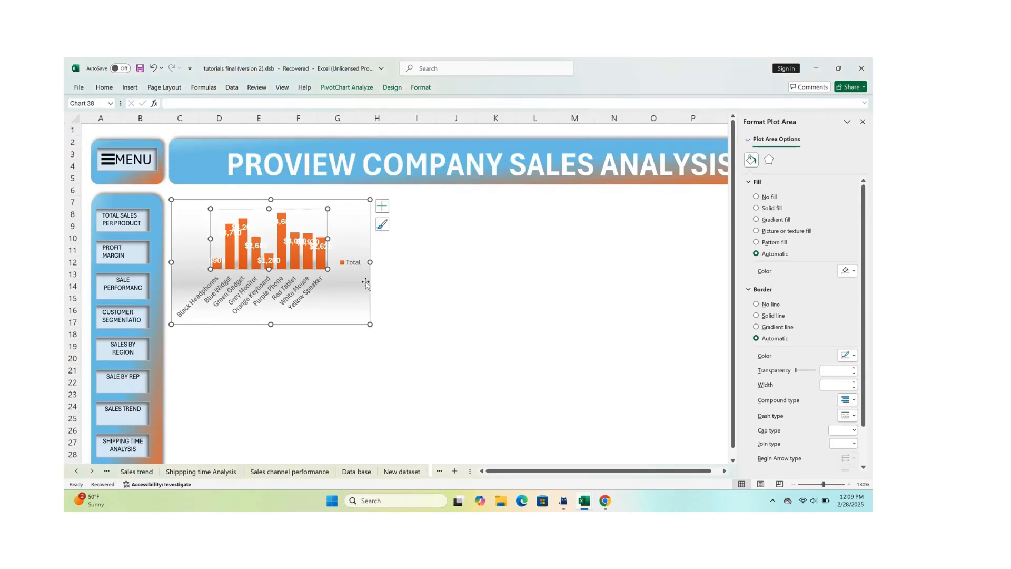
{"action": "left_click", "coordinate": [426, 308]}
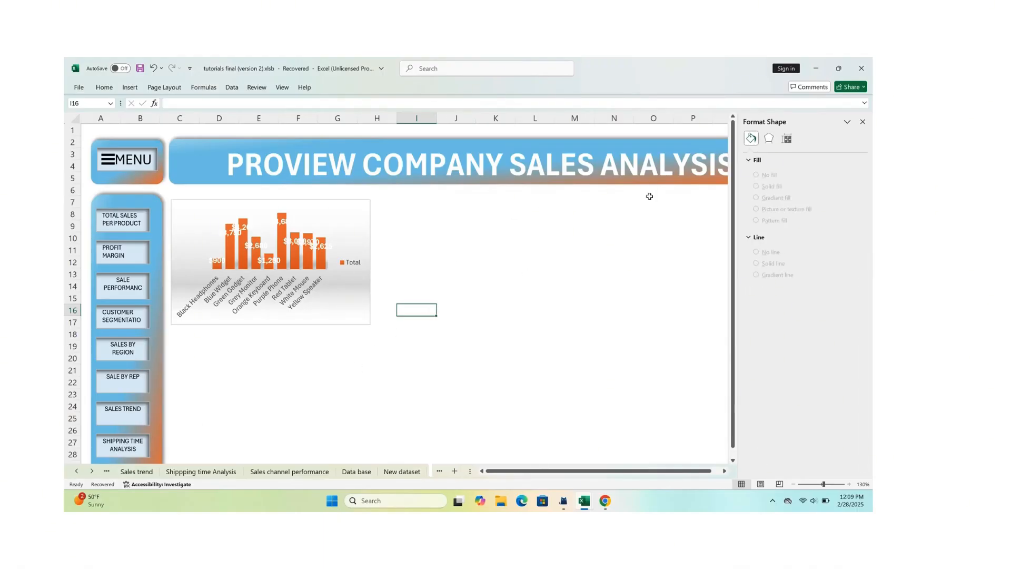
Set the restyled chart area to no fill and its border to no line.
{"action": "left_click", "coordinate": [337, 291]}
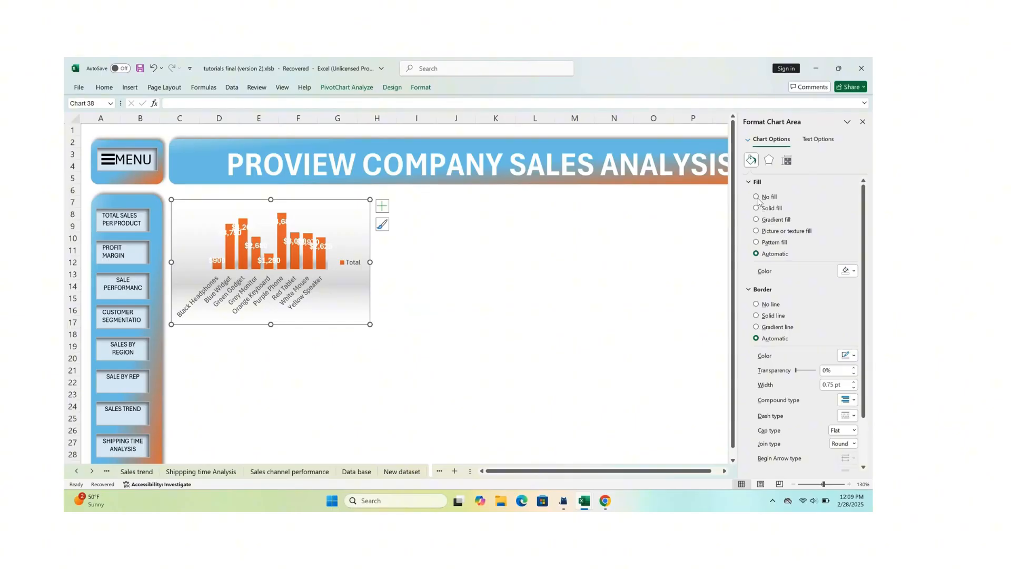
{"action": "left_click", "coordinate": [757, 197]}
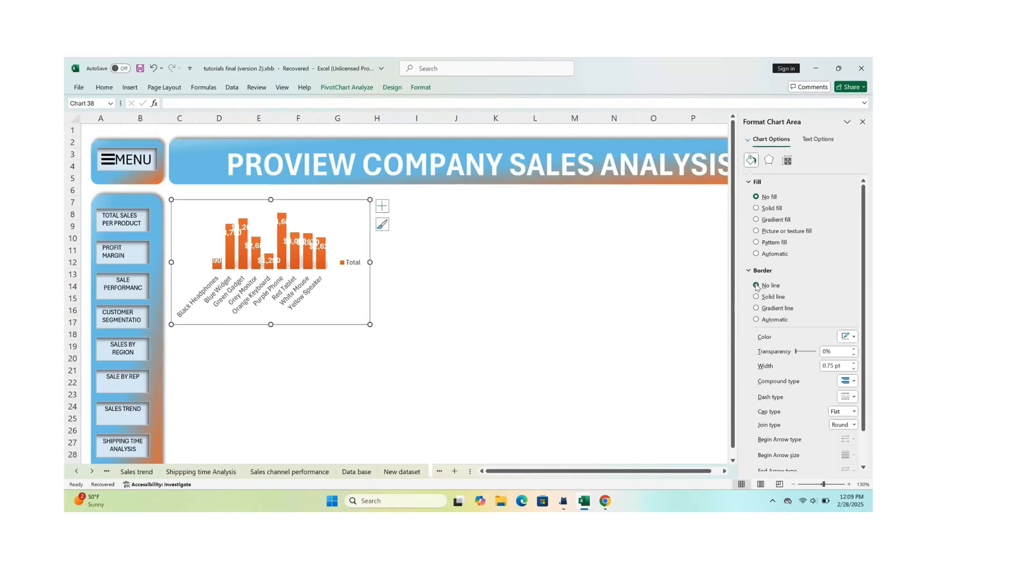
{"action": "left_click", "coordinate": [757, 286]}
Set the position of the chart's data labels to Outside End.
{"action": "left_click", "coordinate": [270, 261]}
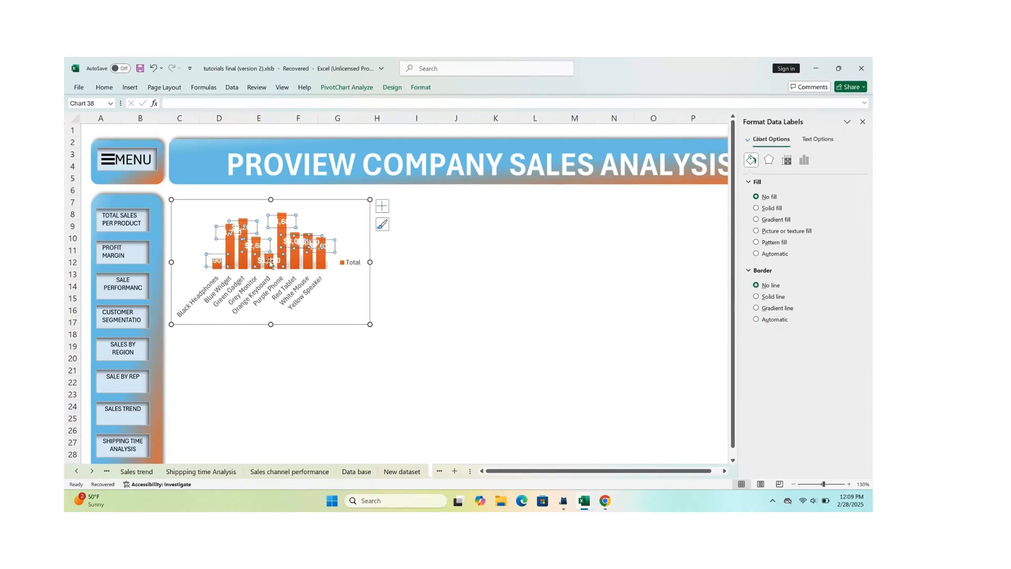
{"action": "right_click", "coordinate": [270, 264]}
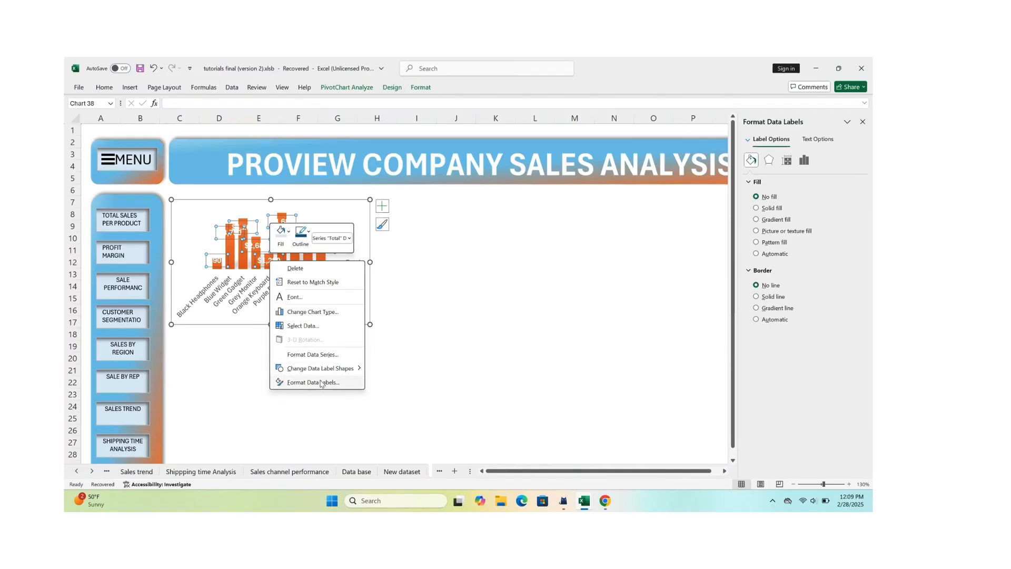
{"action": "mouse_move", "coordinate": [322, 373]}
{"action": "left_click", "coordinate": [320, 383]}
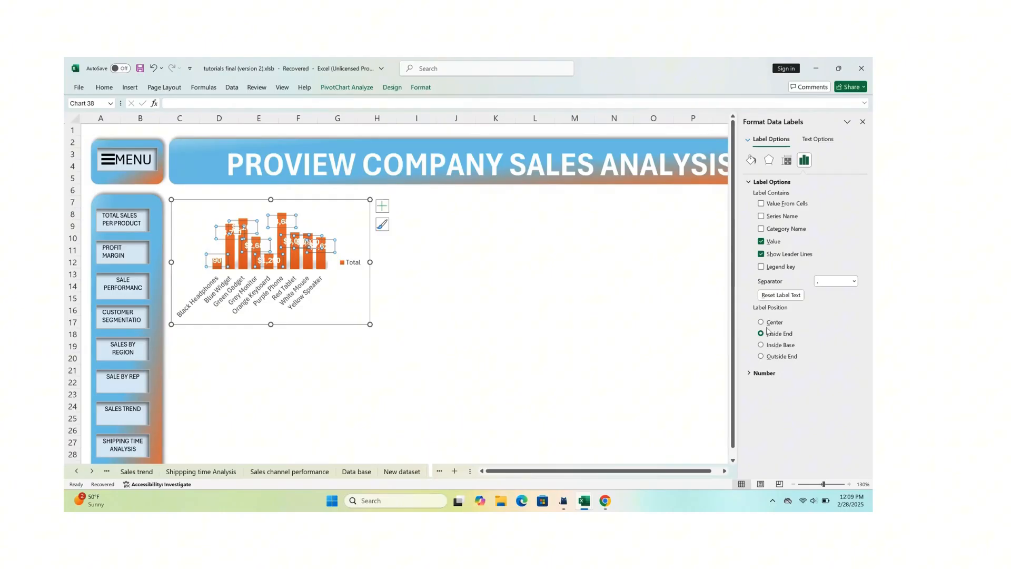
{"action": "left_click", "coordinate": [761, 357]}
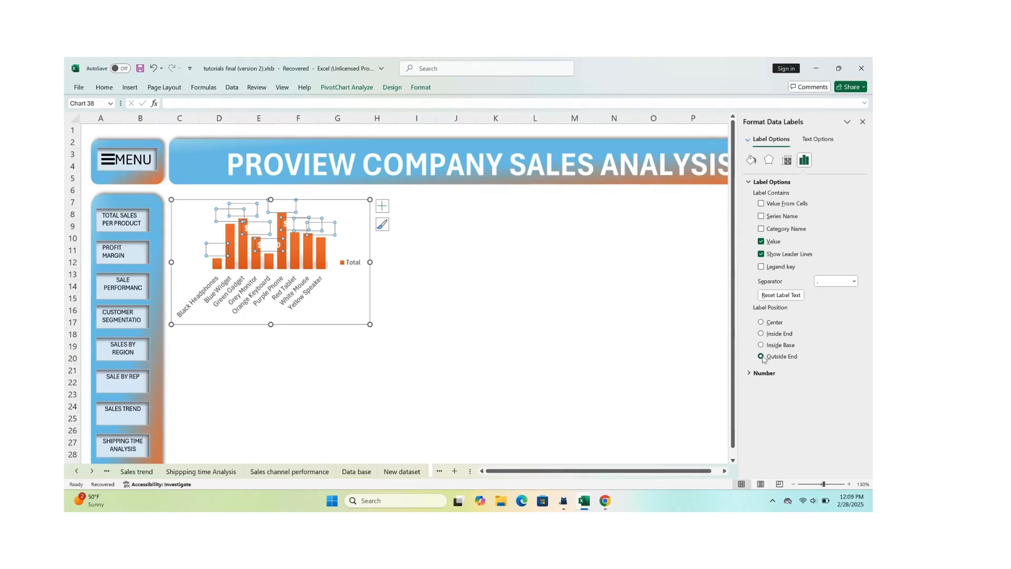
Try the Inside Base, Inside End and Center positions for the chart's data labels, and return them to Outside End.
{"action": "left_click", "coordinate": [761, 344]}
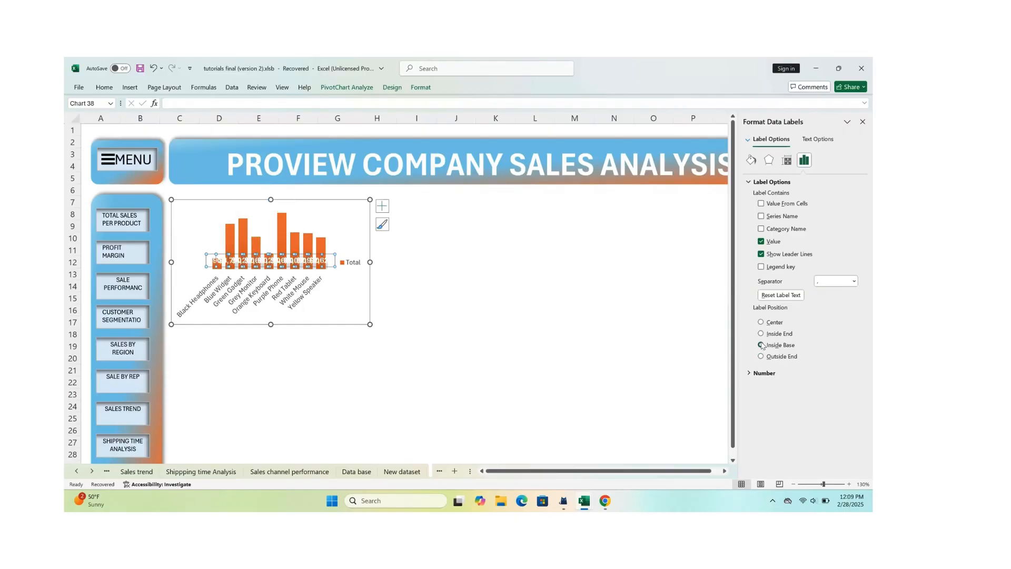
{"action": "left_click", "coordinate": [761, 334]}
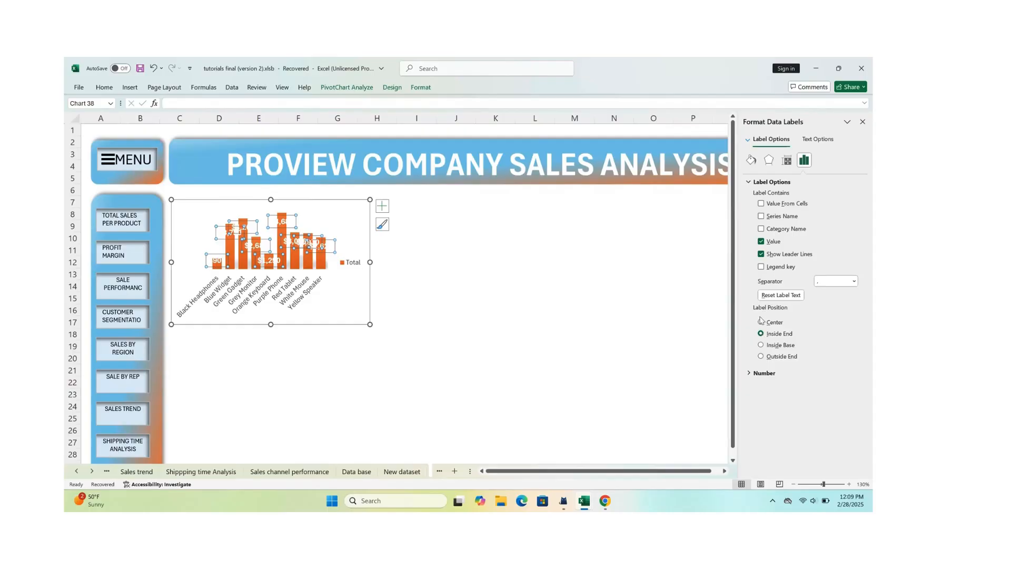
{"action": "left_click", "coordinate": [761, 322]}
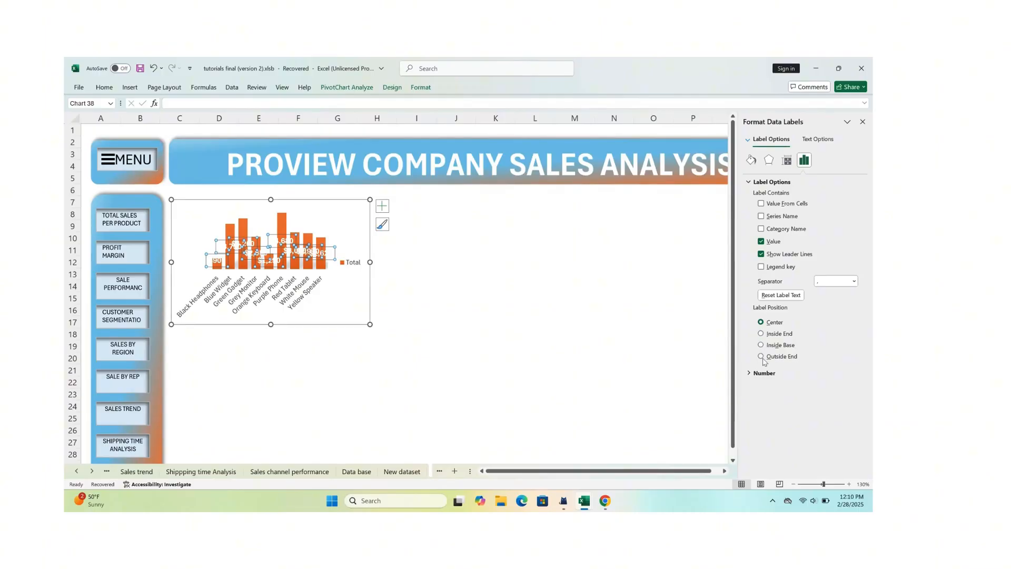
{"action": "left_click", "coordinate": [483, 354]}
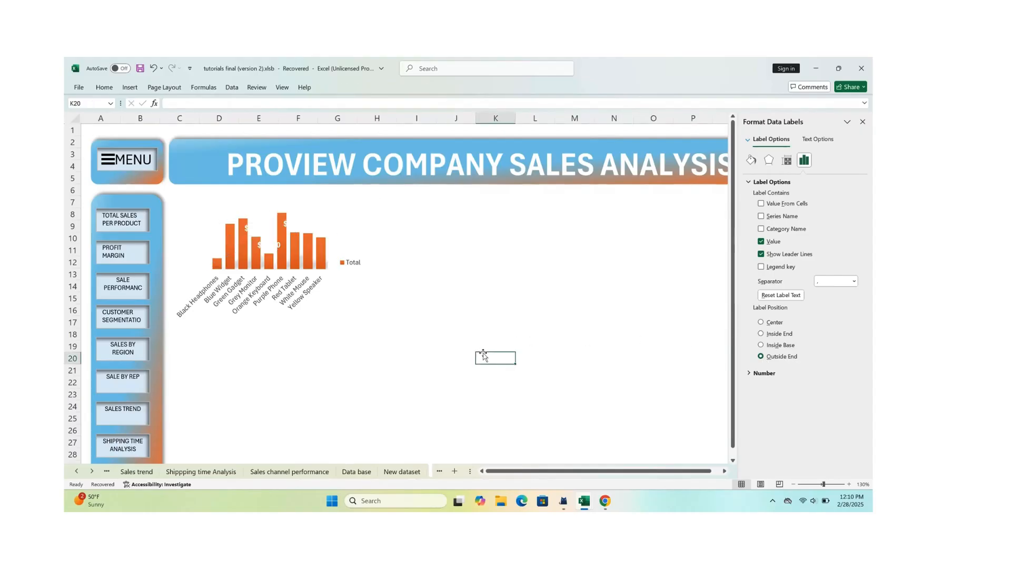
Enlarge the dashboard's sales chart slightly in both directions and set the font colour of its data labels to black.
{"action": "left_click", "coordinate": [289, 257]}
{"action": "left_click_drag", "start_coordinate": [370, 324], "coordinate": [400, 353]}
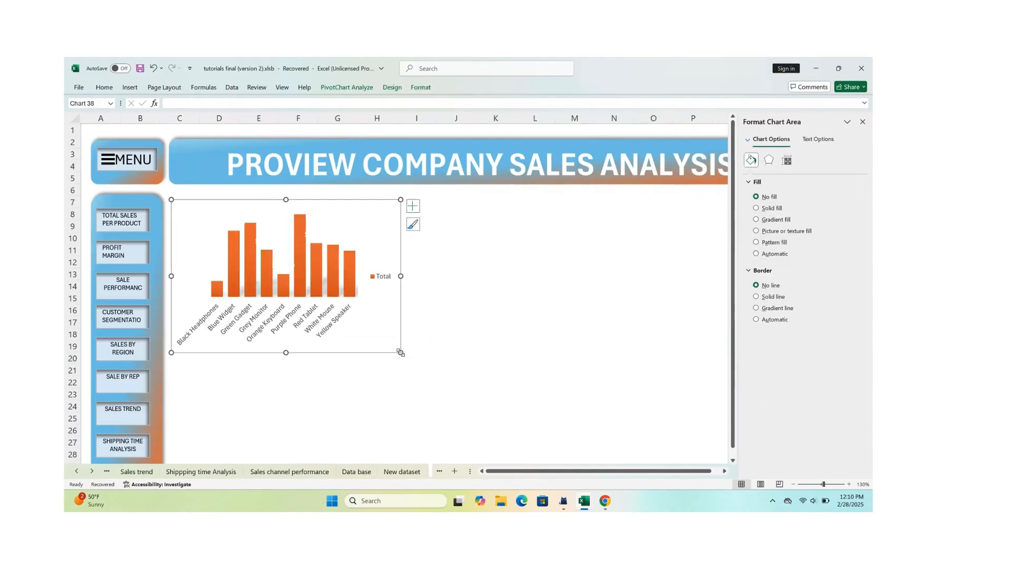
{"action": "left_click", "coordinate": [283, 266]}
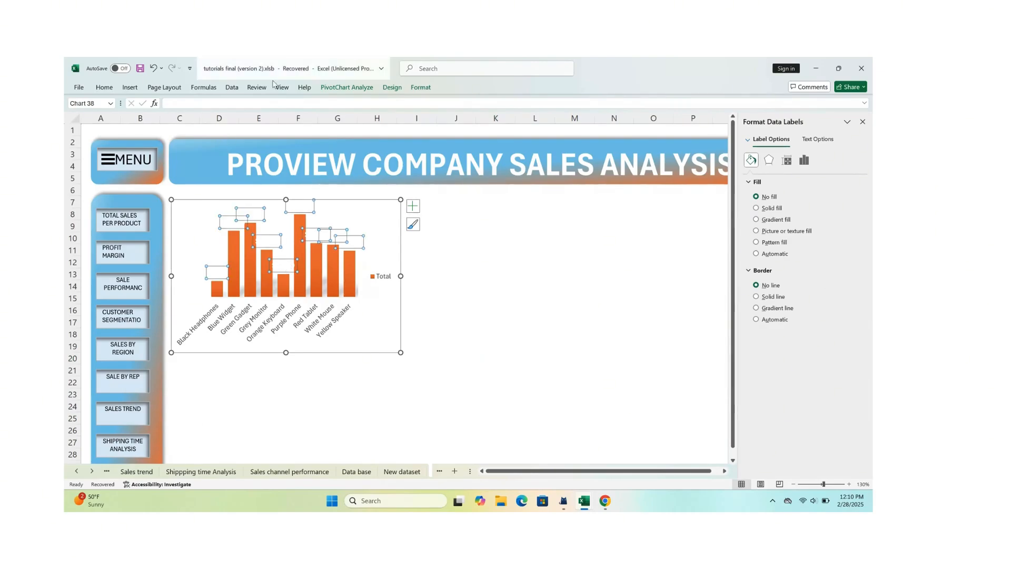
{"action": "left_click", "coordinate": [394, 88]}
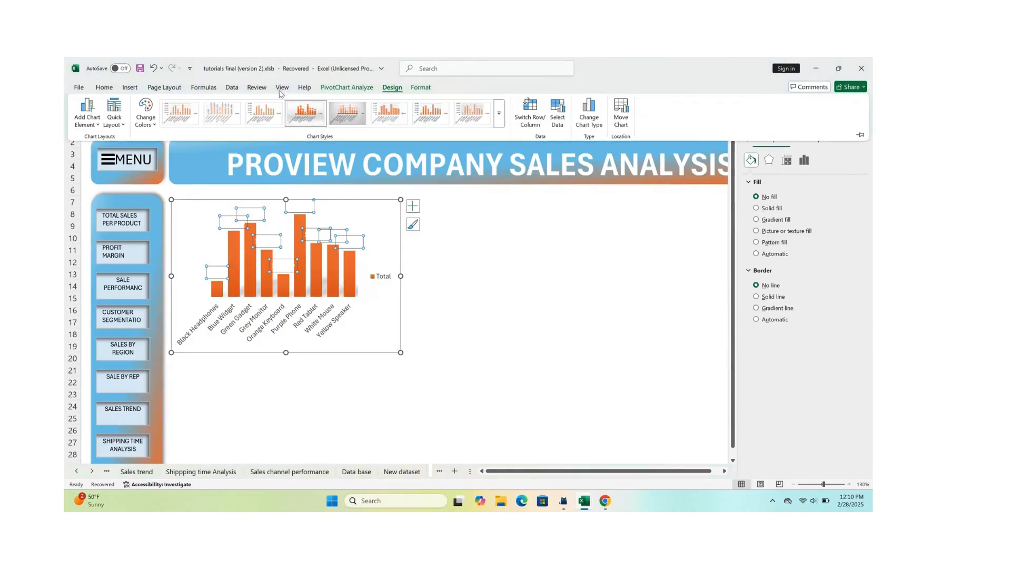
{"action": "left_click", "coordinate": [104, 88]}
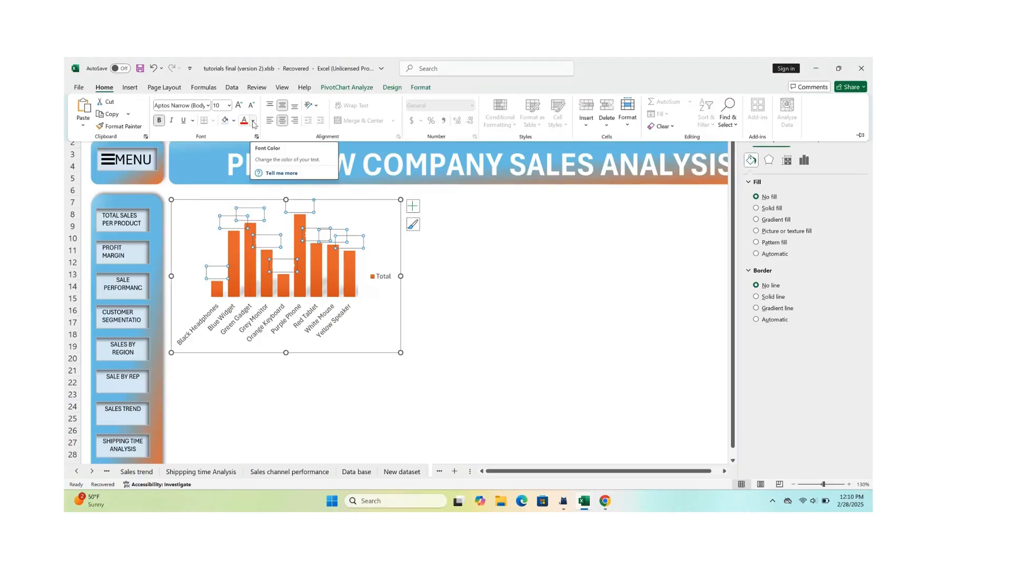
{"action": "left_click", "coordinate": [253, 121]}
{"action": "left_click", "coordinate": [267, 154]}
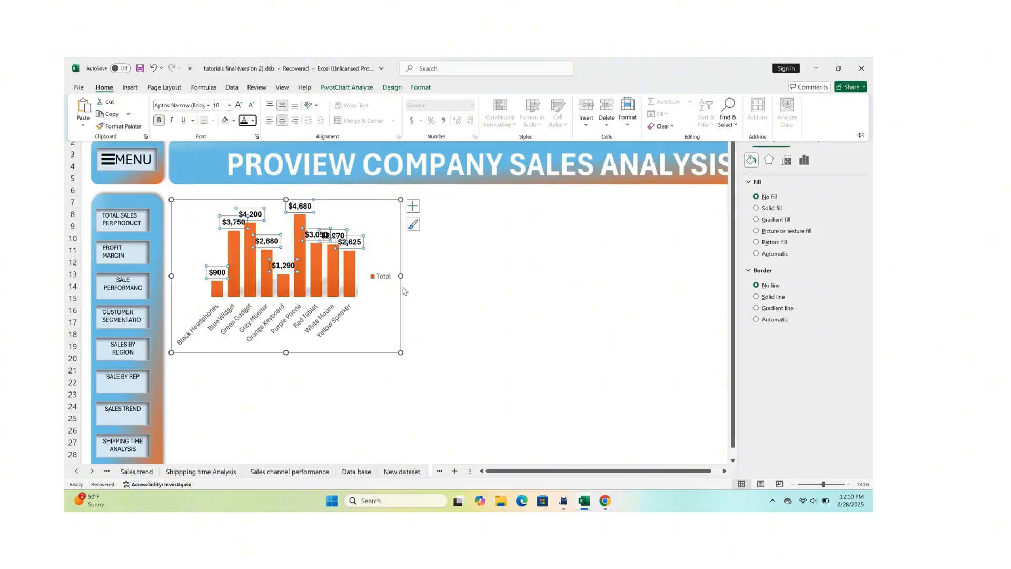
{"action": "left_click", "coordinate": [433, 275]}
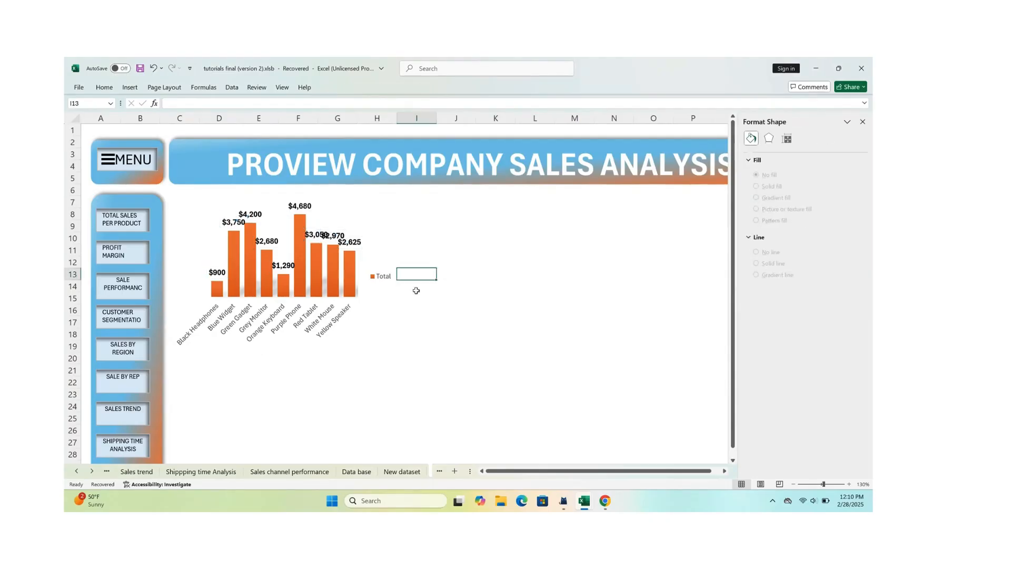
Widen the sales chart to about column J so its data labels stop overlapping.
{"action": "left_click", "coordinate": [346, 261]}
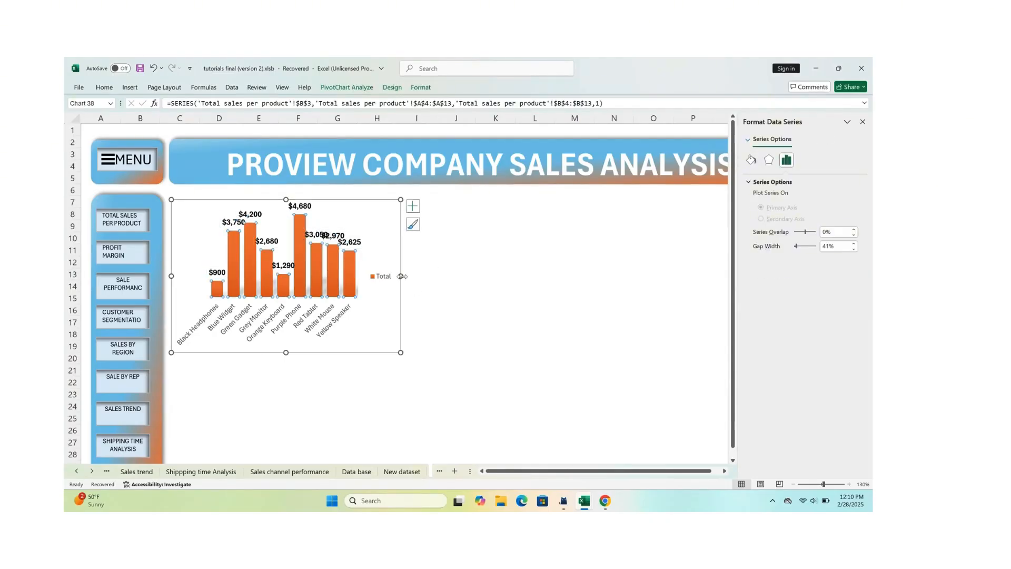
{"action": "left_click_drag", "start_coordinate": [401, 276], "coordinate": [464, 276]}
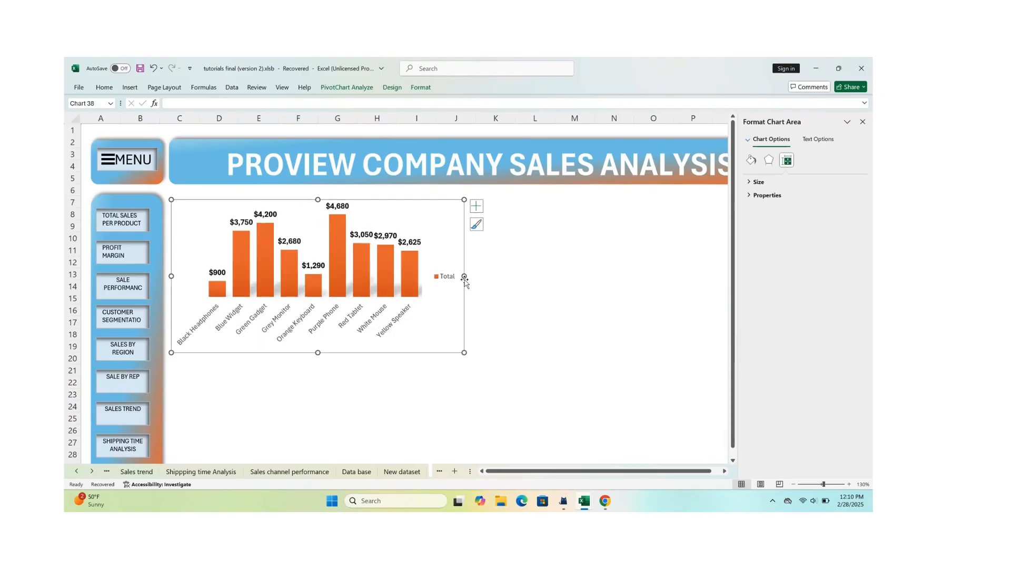
{"action": "left_click", "coordinate": [558, 314]}
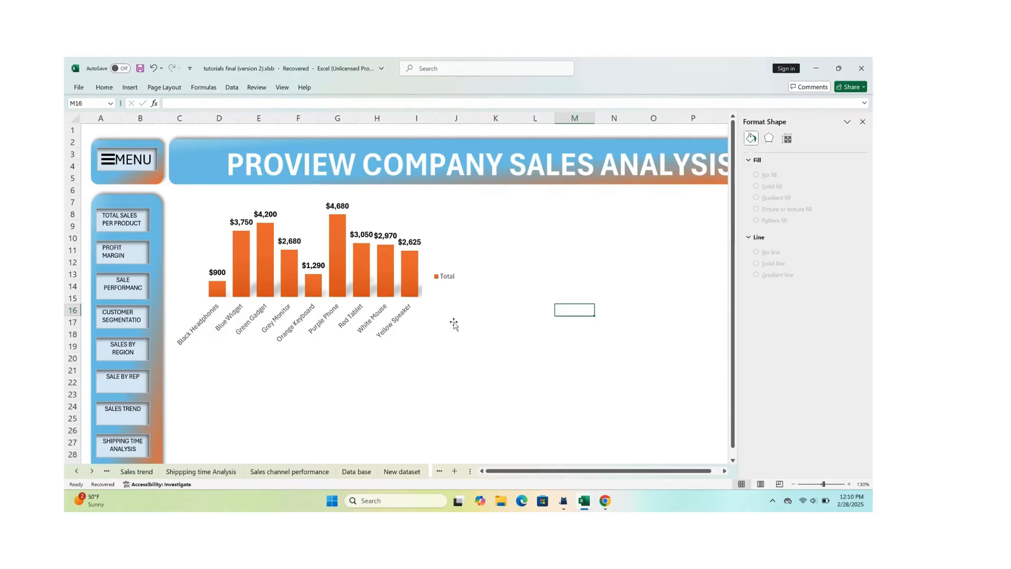
{"action": "scroll", "coordinate": [453, 325], "scroll_direction": "down", "scroll_amount": 1}
{"action": "left_click", "coordinate": [340, 231]}
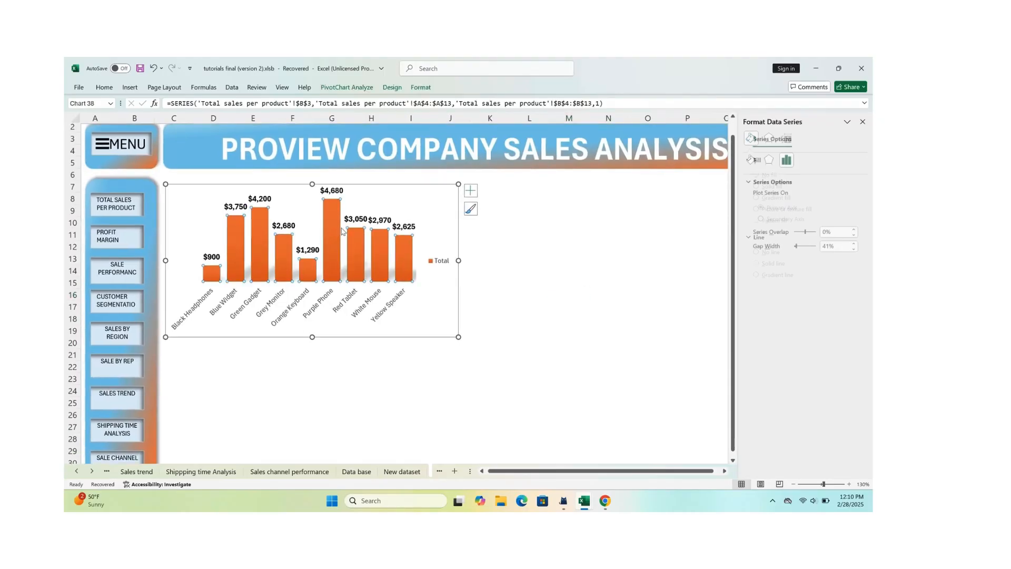
{"action": "left_click", "coordinate": [341, 230]}
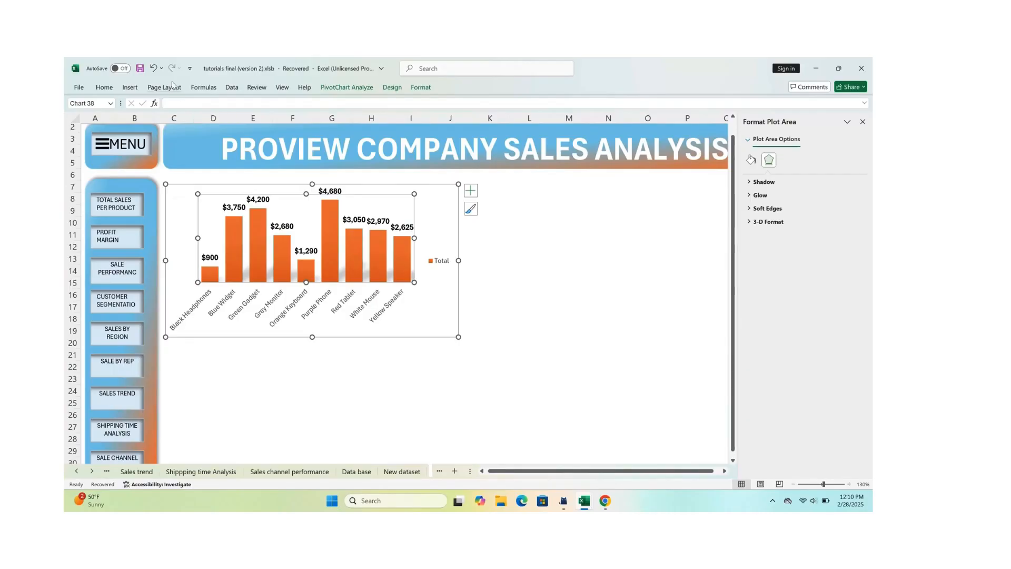
{"action": "left_click", "coordinate": [153, 68]}
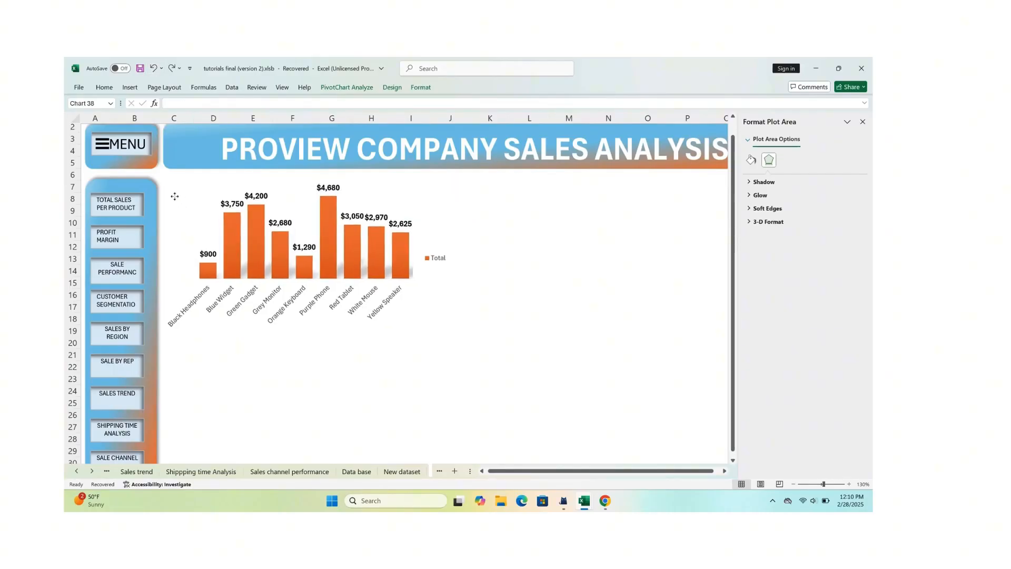
Move the sales chart up and to the left, close beneath the title banner and beside the menu strip.
{"action": "left_click_drag", "start_coordinate": [174, 196], "coordinate": [170, 191]}
{"action": "left_click", "coordinate": [682, 263]}
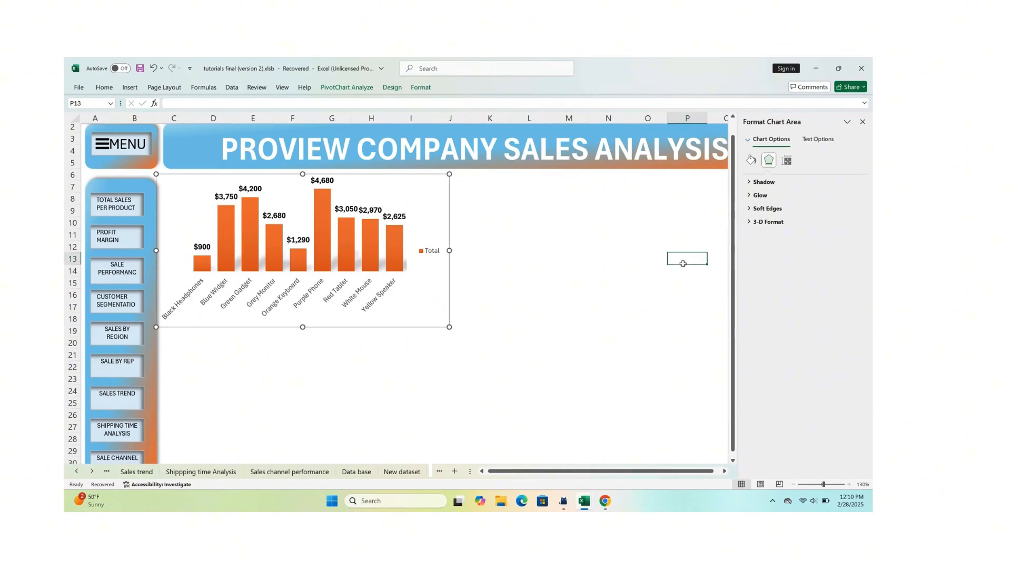
Go to the Profit Margin sheet through the dashboard's PROFIT MARGIN box and copy its bar chart.
{"action": "left_click", "coordinate": [108, 245]}
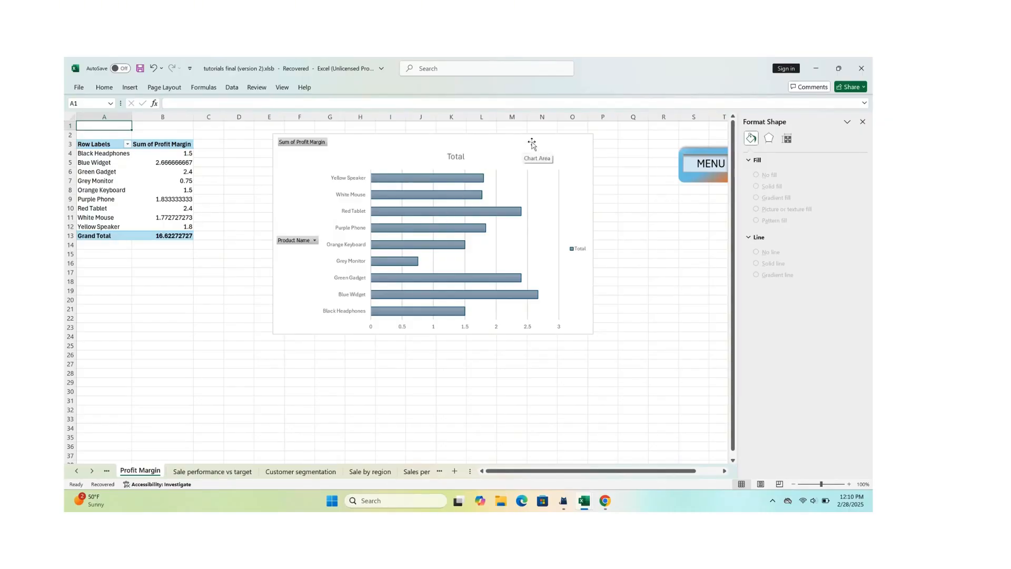
{"action": "left_click", "coordinate": [549, 141]}
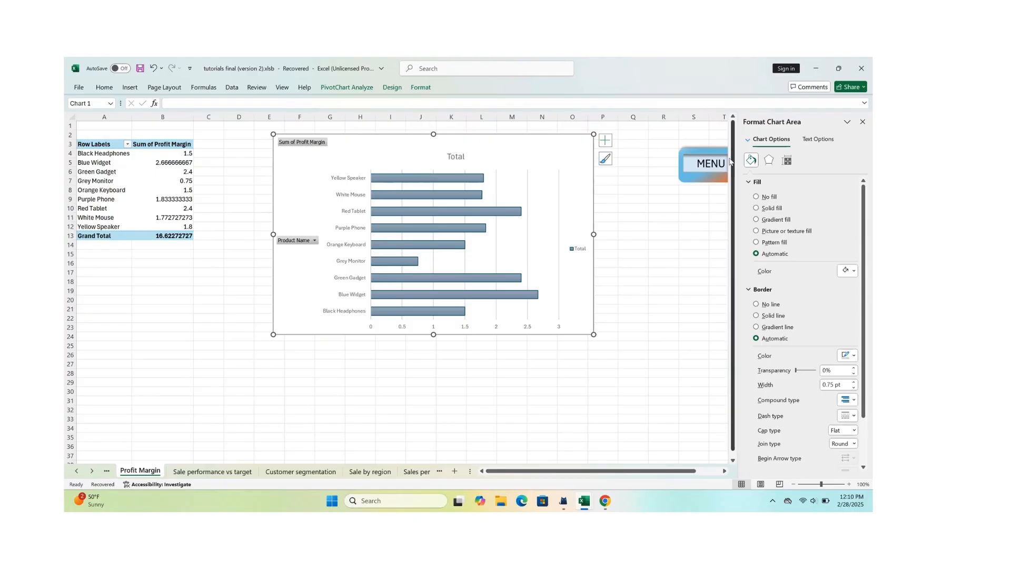
Close the shape formatting pane on the Profit Margin sheet so the whole MENU box shows.
{"action": "left_click", "coordinate": [699, 206]}
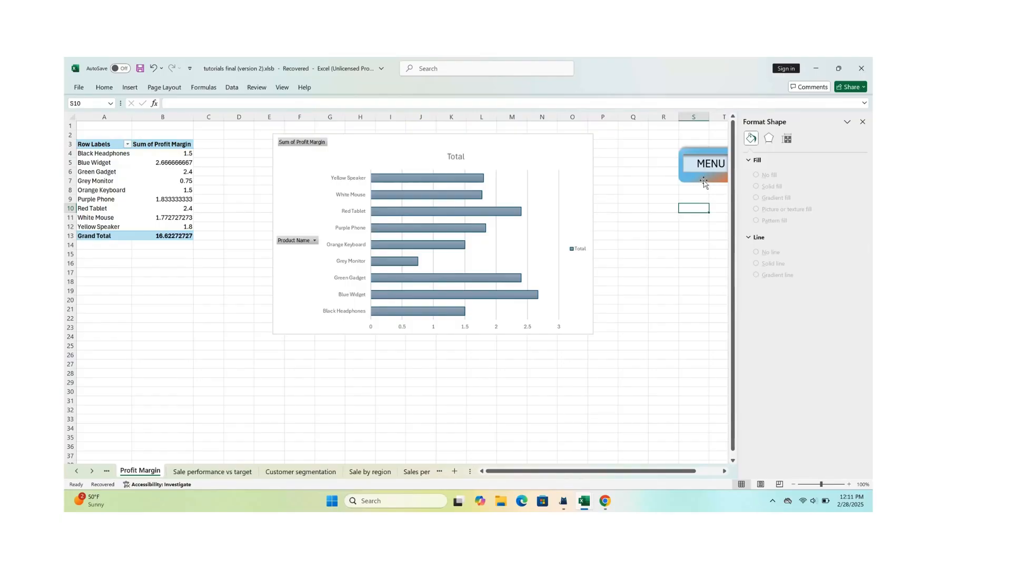
{"action": "left_click", "coordinate": [703, 182]}
{"action": "left_click", "coordinate": [675, 228]}
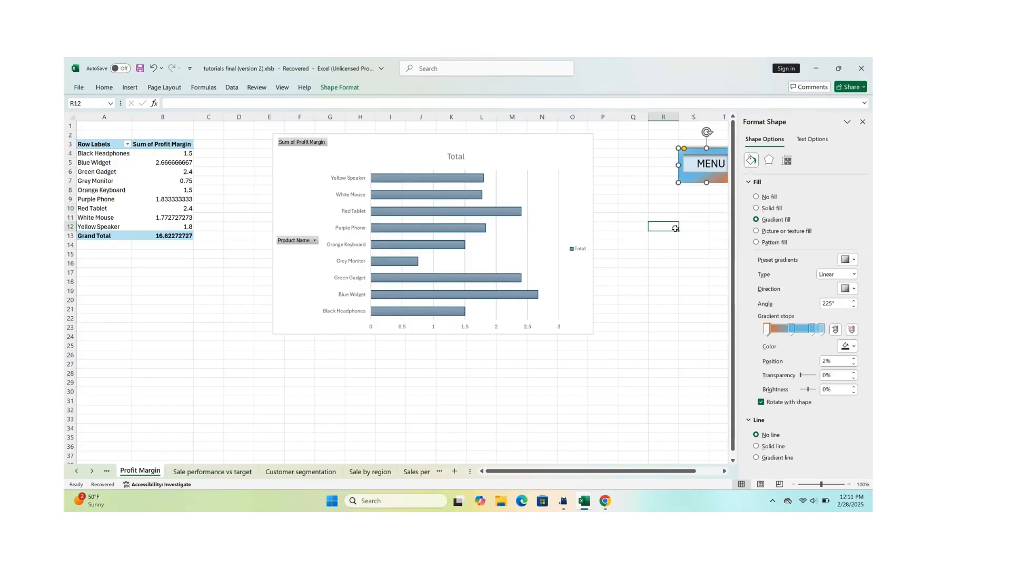
{"action": "left_click", "coordinate": [862, 121]}
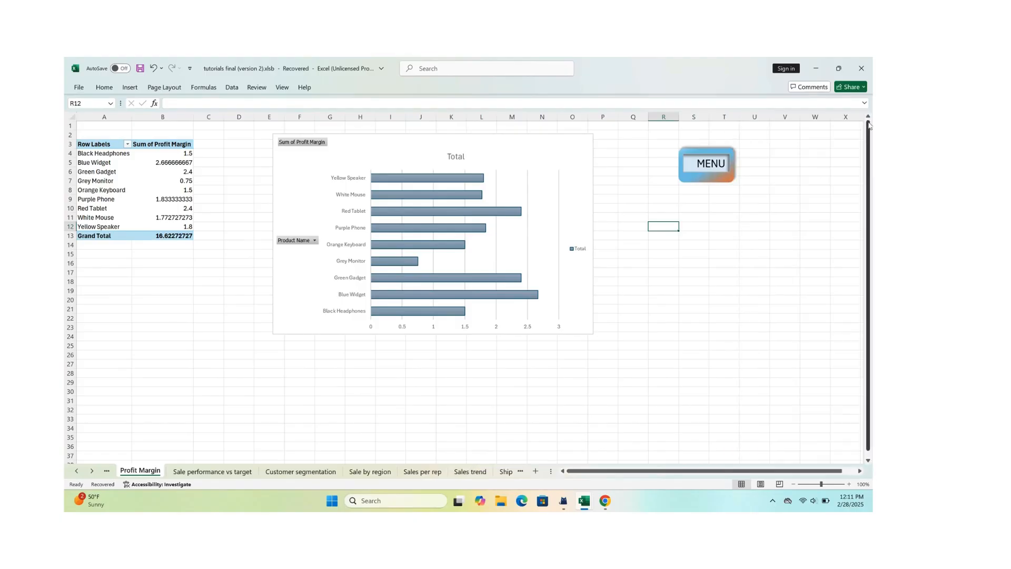
{"action": "left_click", "coordinate": [732, 280]}
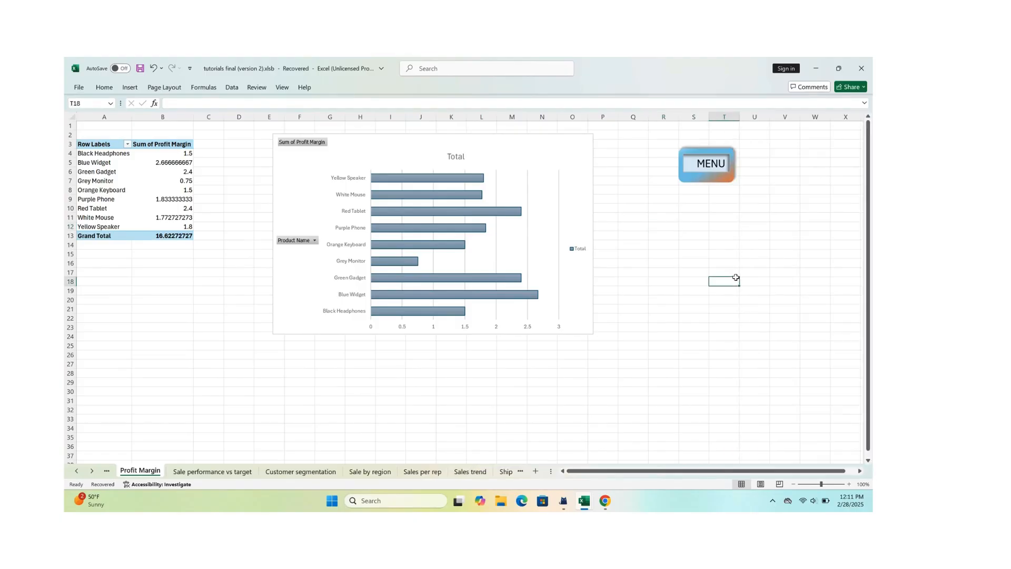
Return to the dashboard through the MENU box and paste the profit margin chart at cell K9.
{"action": "left_click", "coordinate": [707, 165]}
{"action": "left_click", "coordinate": [490, 226]}
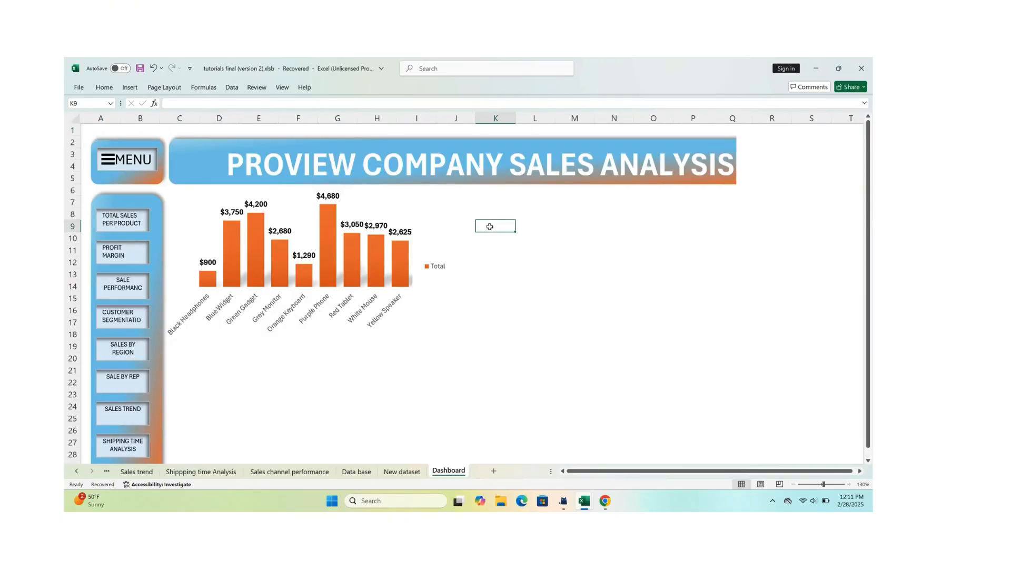
{"action": "key", "text": "ctrl+v"}
Shrink the pasted profit margin chart to span about columns K to Q and end at about row 22.
{"action": "scroll", "coordinate": [570, 269], "scroll_direction": "right", "scroll_amount": 4}
{"action": "scroll", "coordinate": [570, 269], "scroll_direction": "down", "scroll_amount": 3}
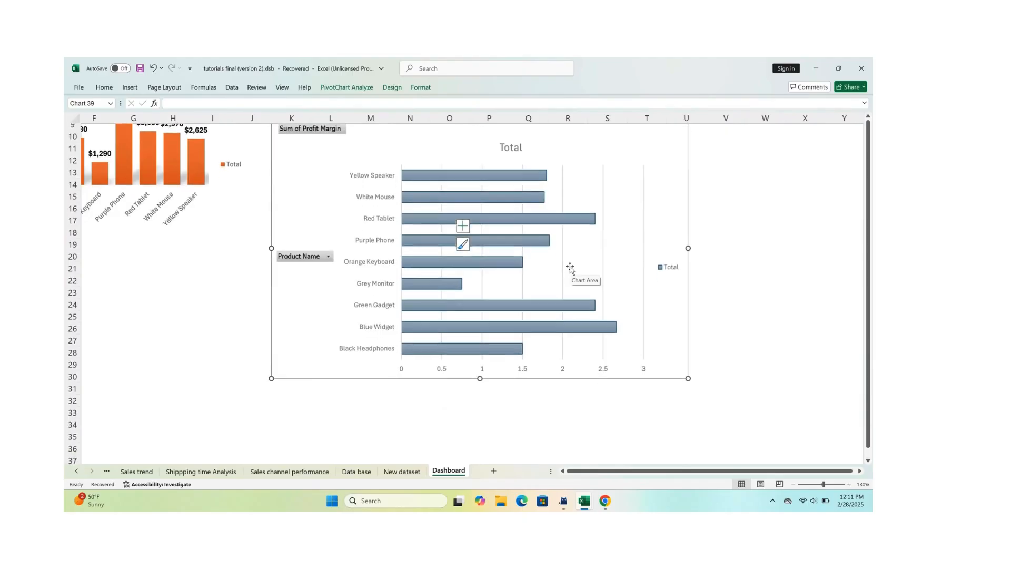
{"action": "scroll", "coordinate": [570, 269], "scroll_direction": "up", "scroll_amount": 3}
{"action": "scroll", "coordinate": [570, 268], "scroll_direction": "left", "scroll_amount": 1}
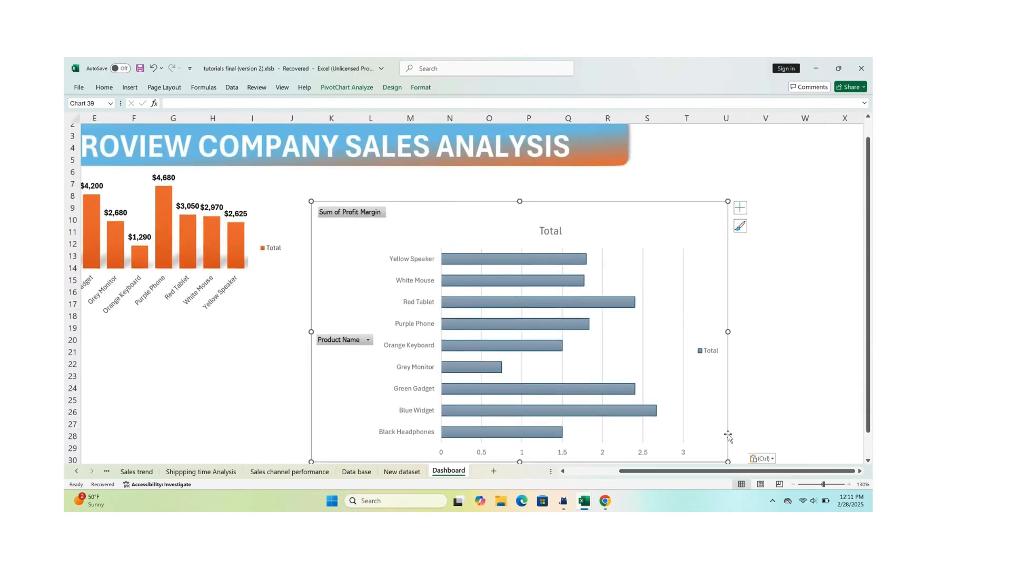
{"action": "scroll", "coordinate": [727, 435], "scroll_direction": "down", "scroll_amount": 1}
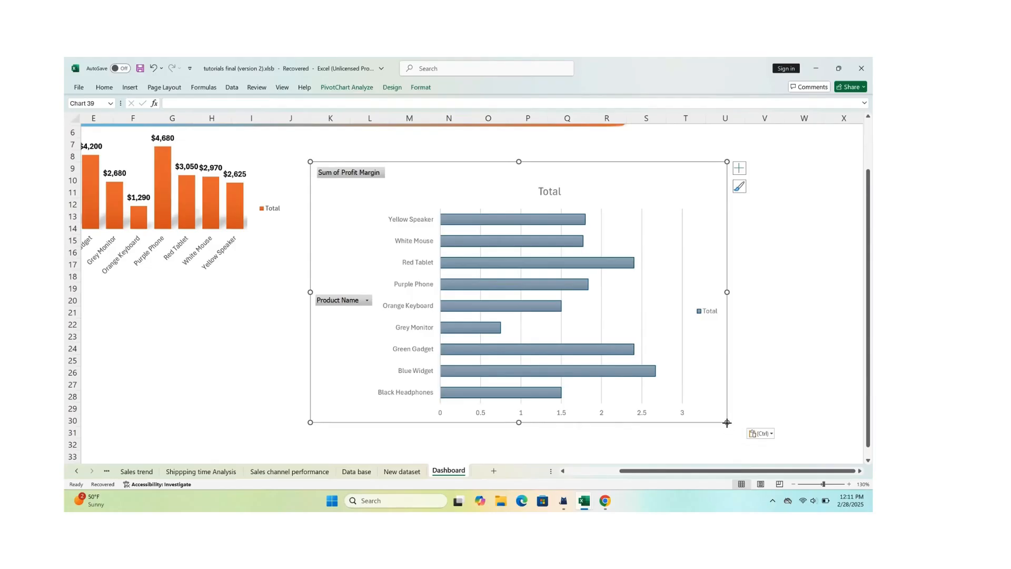
{"action": "left_click_drag", "start_coordinate": [726, 423], "coordinate": [501, 265]}
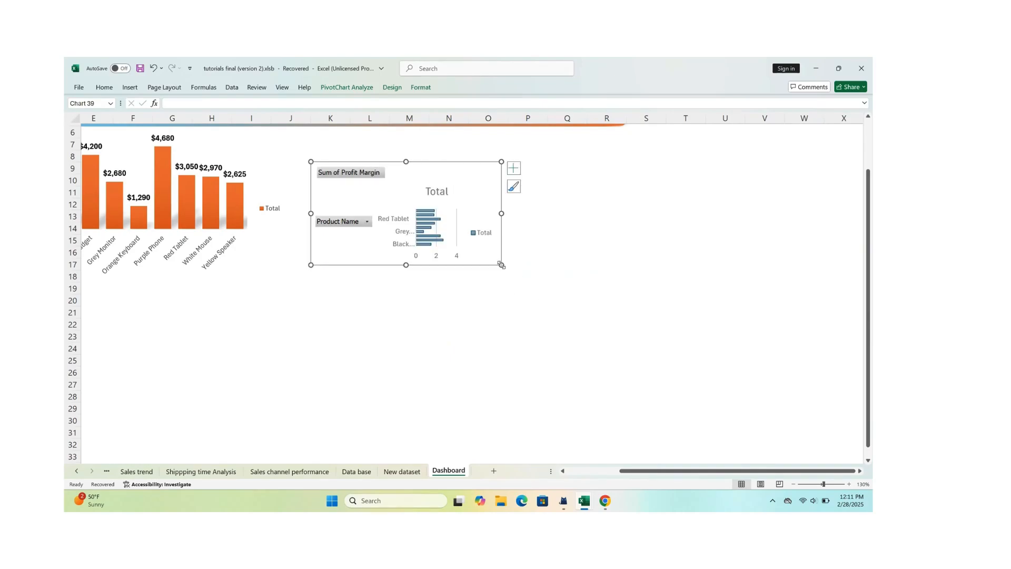
{"action": "left_click", "coordinate": [504, 267]}
{"action": "left_click", "coordinate": [500, 265]}
{"action": "left_click_drag", "start_coordinate": [501, 265], "coordinate": [567, 323]}
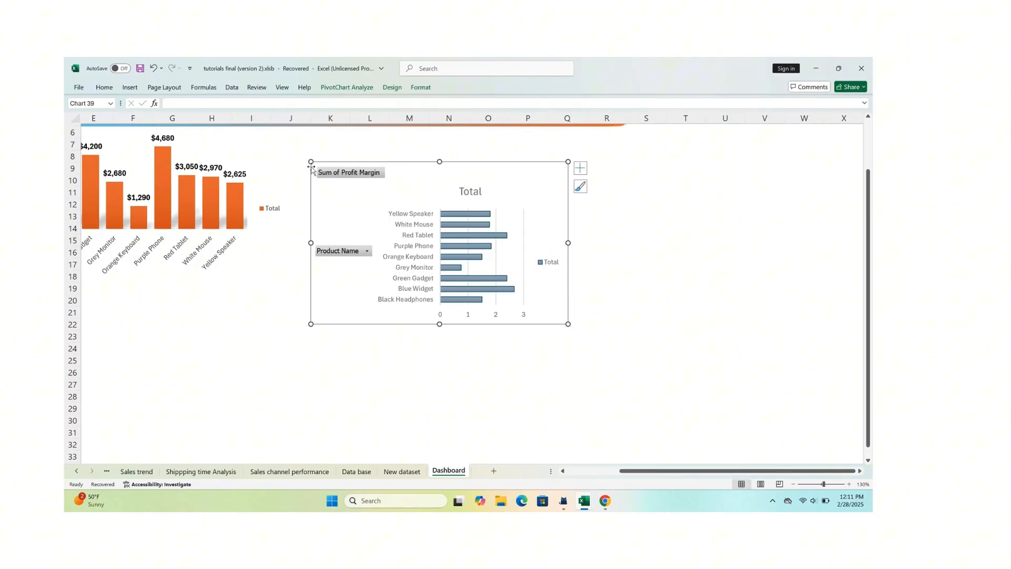
Hide the Sum of Profit Margin value field button and the Product Name axis field button on the chart.
{"action": "right_click", "coordinate": [343, 175]}
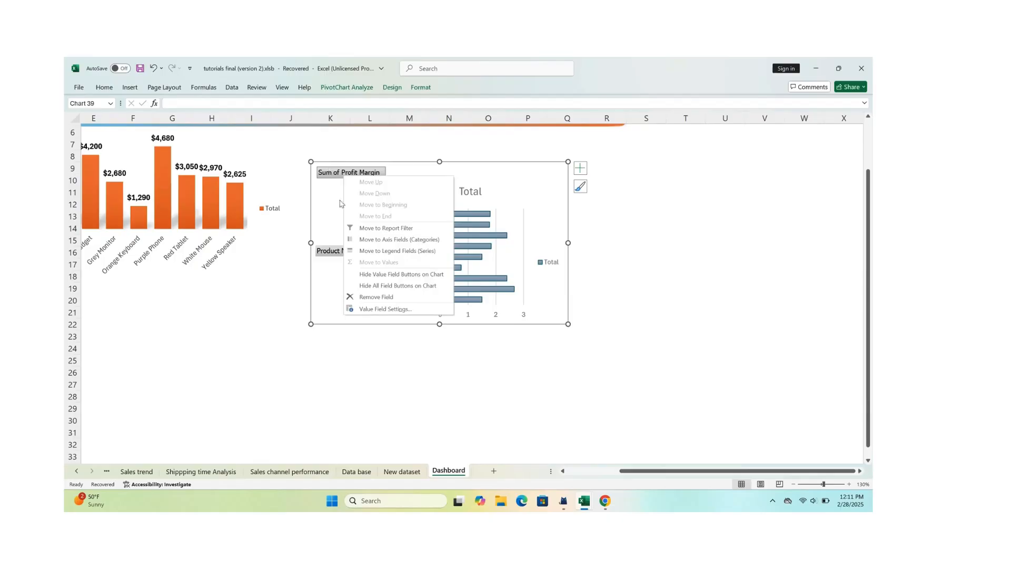
{"action": "left_click", "coordinate": [363, 273]}
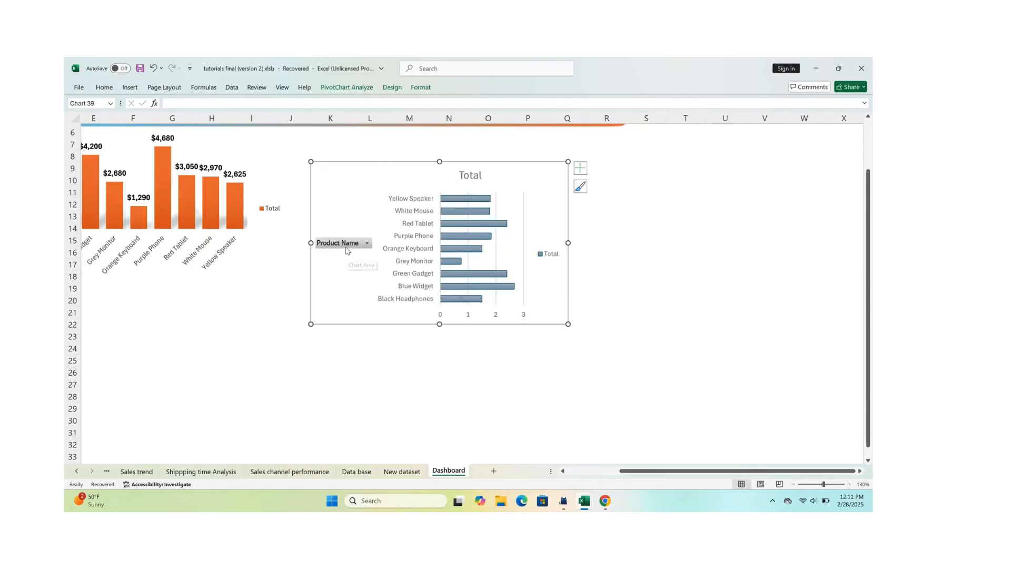
{"action": "right_click", "coordinate": [345, 246]}
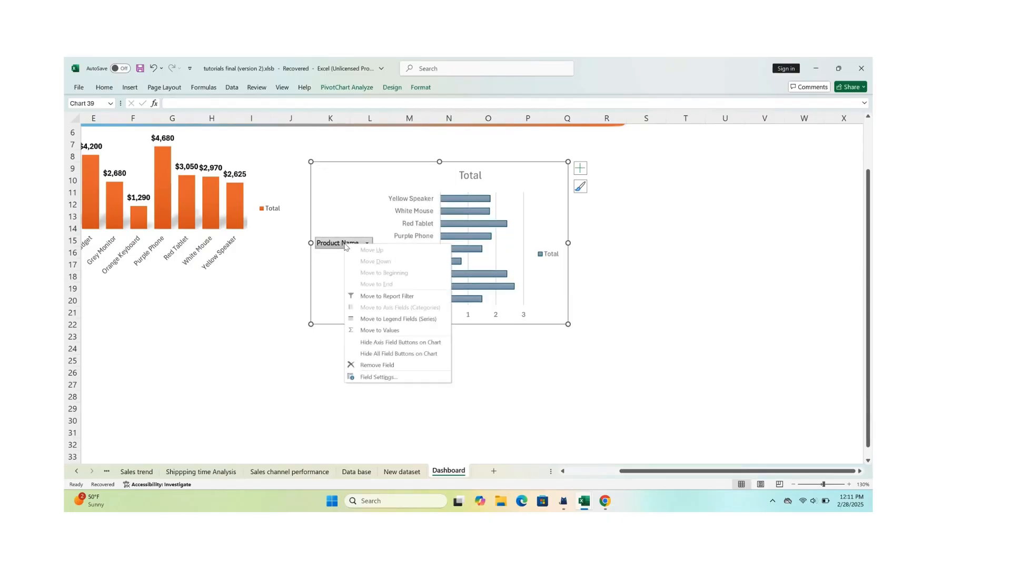
{"action": "left_click", "coordinate": [386, 344]}
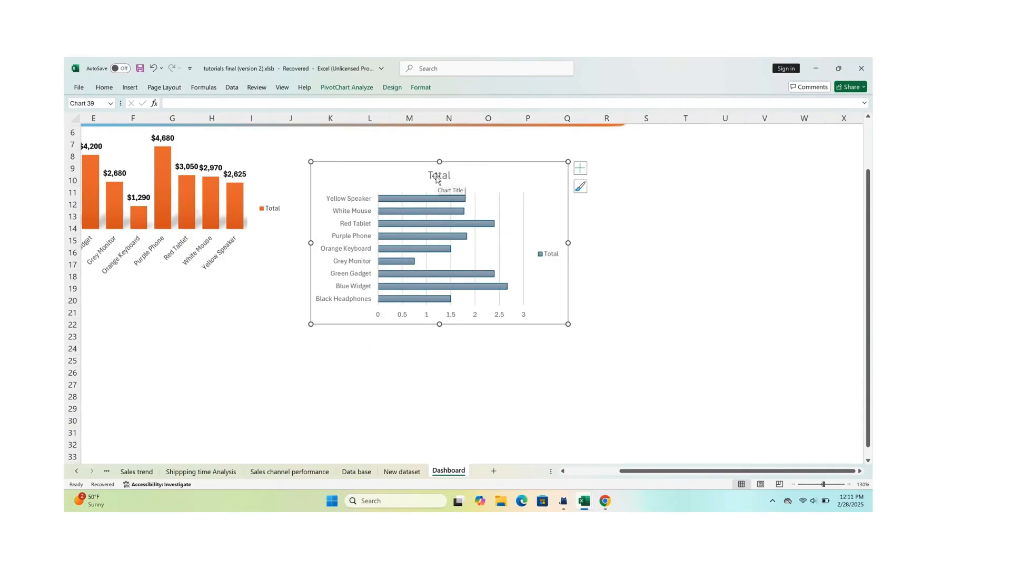
{"action": "scroll", "coordinate": [453, 174], "scroll_direction": "up", "scroll_amount": 2}
{"action": "scroll", "coordinate": [512, 246], "scroll_direction": "left", "scroll_amount": 3}
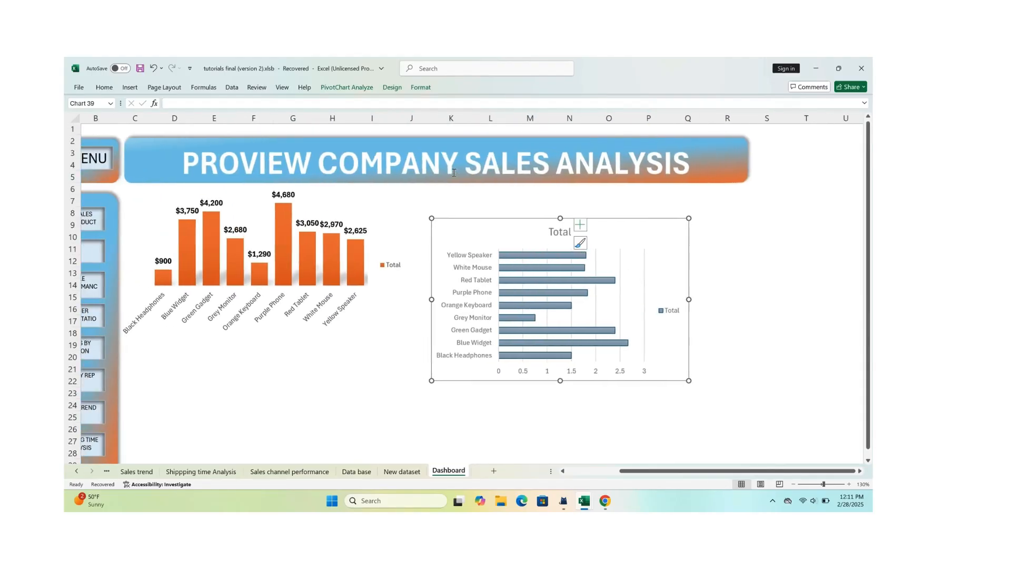
{"action": "scroll", "coordinate": [511, 245], "scroll_direction": "down", "scroll_amount": 1}
{"action": "scroll", "coordinate": [511, 245], "scroll_direction": "right", "scroll_amount": 1}
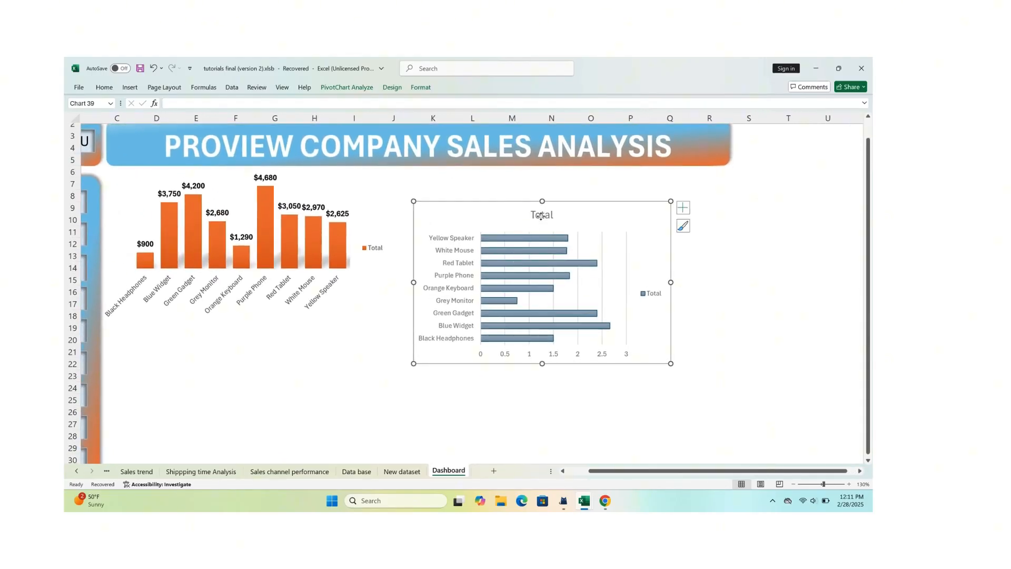
Replace the Total title of the pasted chart with Profit margin.
{"action": "double_click", "coordinate": [542, 215]}
{"action": "double_click", "coordinate": [533, 214]}
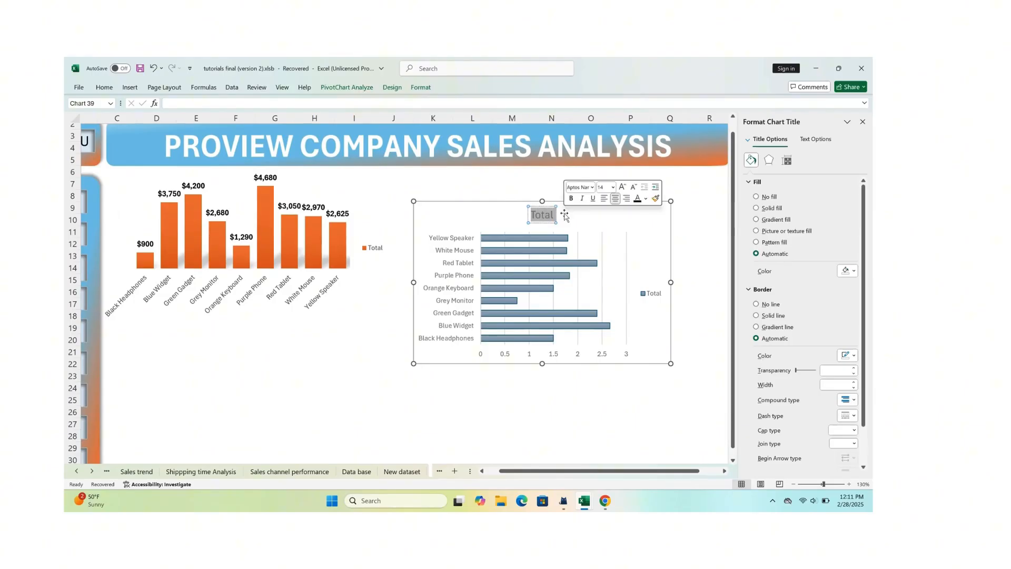
{"action": "key", "text": "Delete"}
{"action": "type", "text": "PRO"}
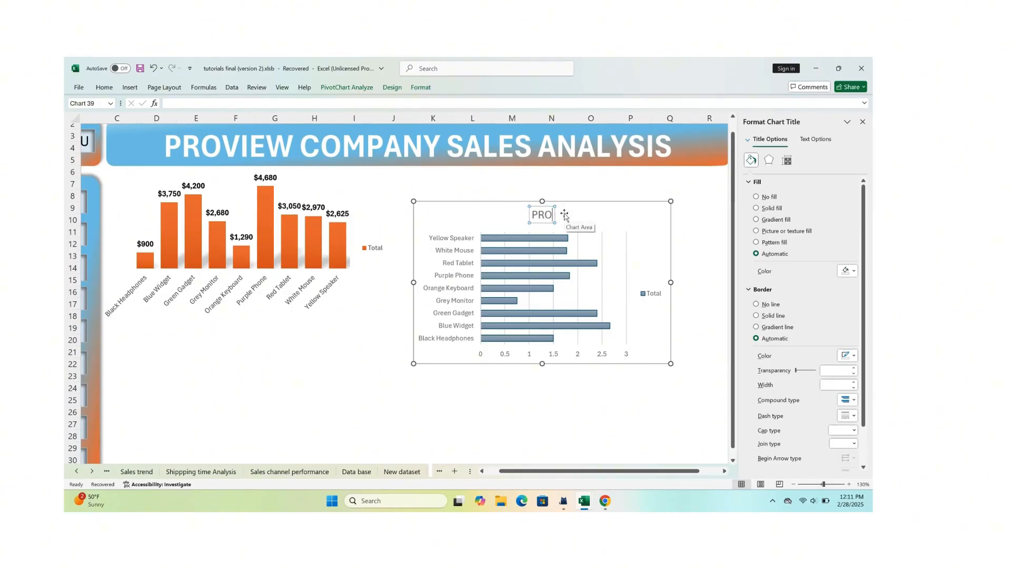
{"action": "key", "text": "BackSpace"}
{"action": "key", "text": "BackSpace"}
{"action": "type", "text": "rofit margi"}
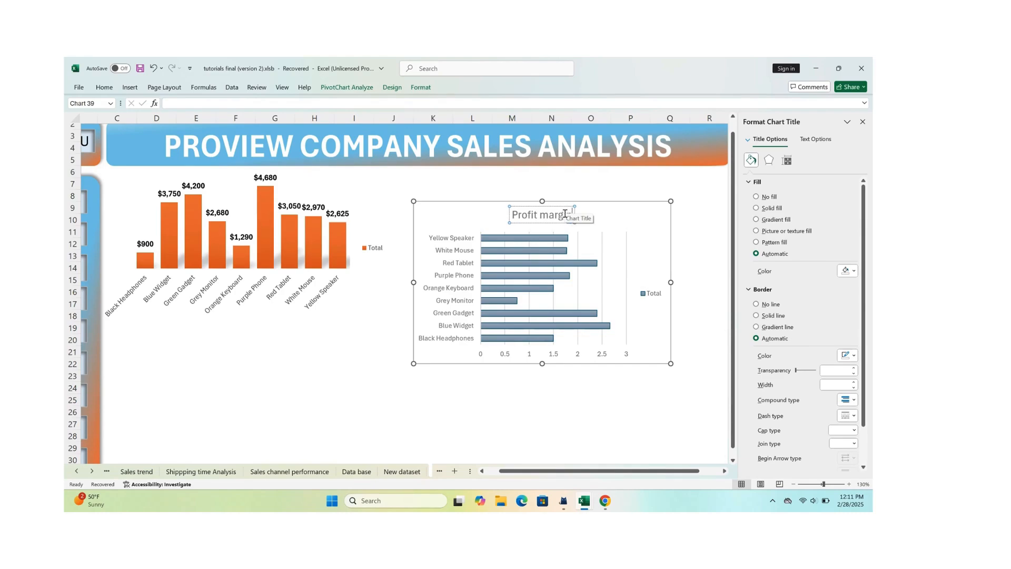
{"action": "type", "text": "n"}
{"action": "left_click", "coordinate": [488, 387]}
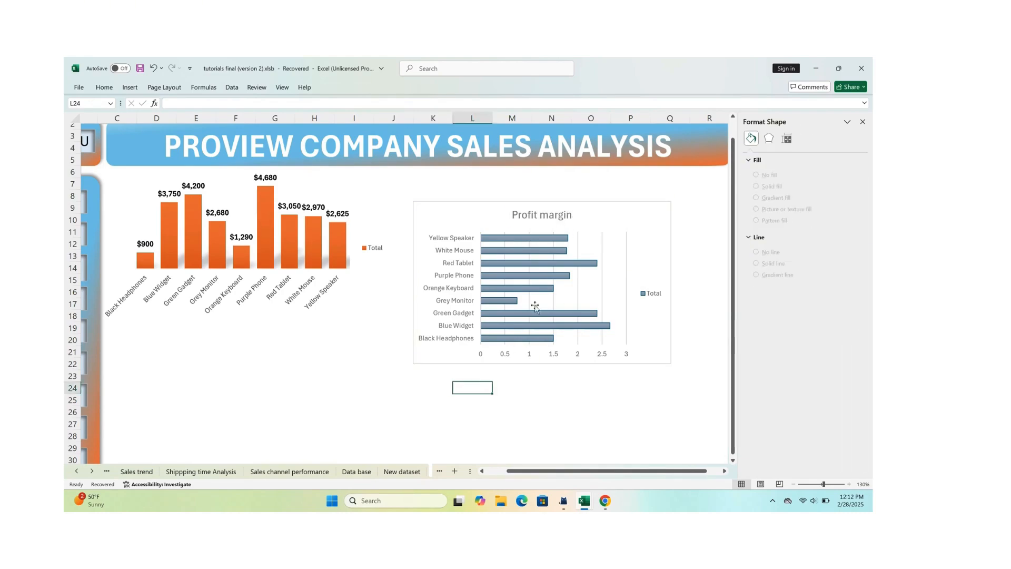
Move the profit margin chart beside the total sales chart and adjust its size to span about columns J to P, rows 7 to 19.
{"action": "left_click_drag", "start_coordinate": [576, 204], "coordinate": [552, 179]}
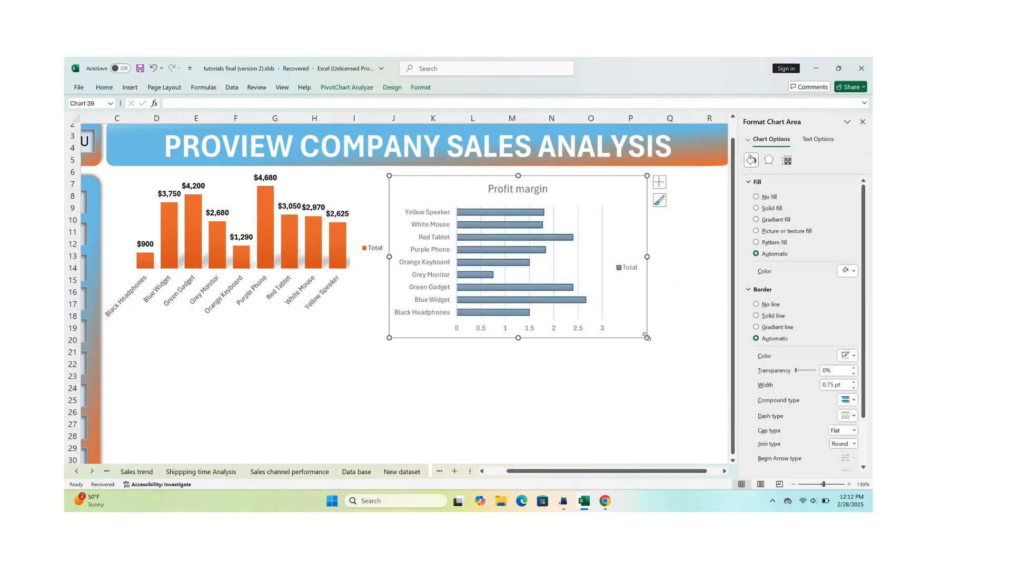
{"action": "mouse_move", "coordinate": [647, 336]}
{"action": "left_mouse_down"}
{"action": "mouse_move", "coordinate": [640, 329]}
{"action": "mouse_move", "coordinate": [650, 333]}
{"action": "left_mouse_up"}
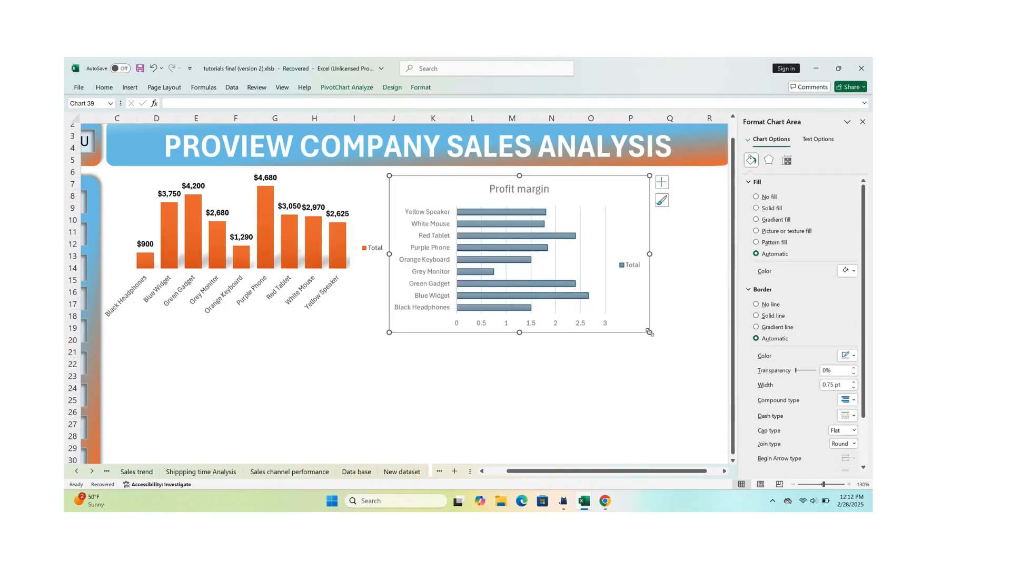
{"action": "left_click", "coordinate": [523, 387]}
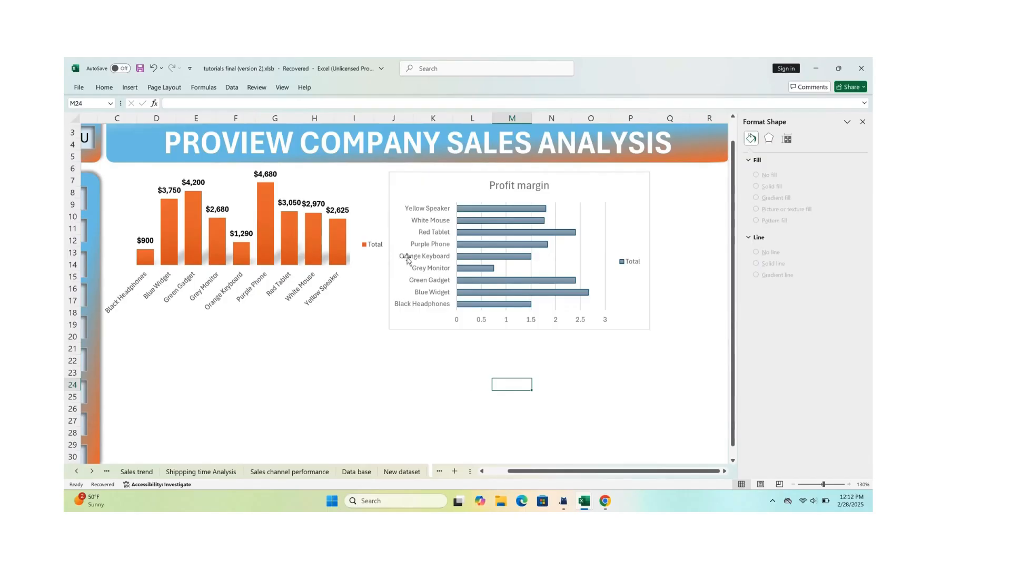
Set the profit margin chart area to no fill and its border to no line.
{"action": "left_click", "coordinate": [469, 193]}
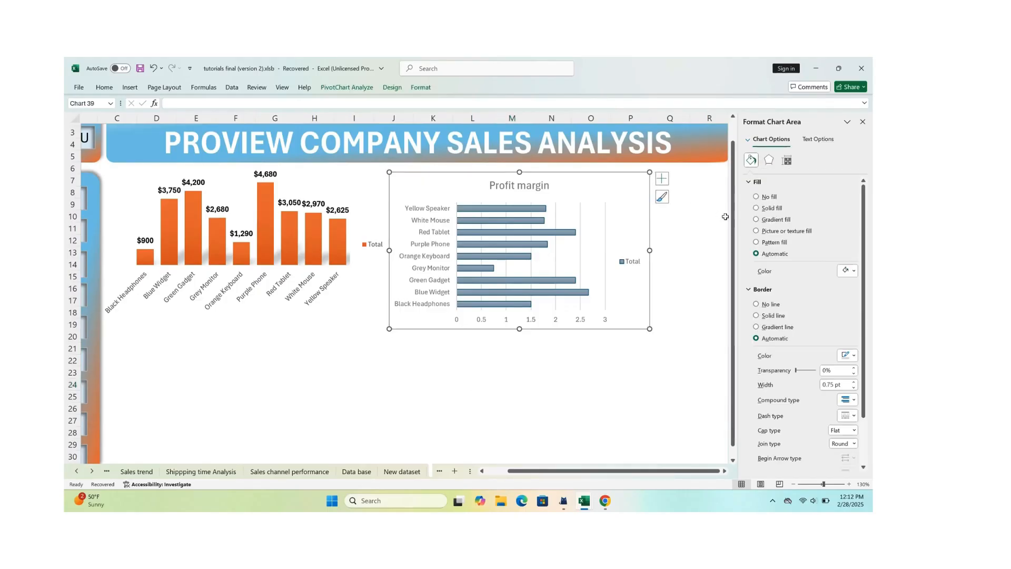
{"action": "left_click", "coordinate": [755, 197]}
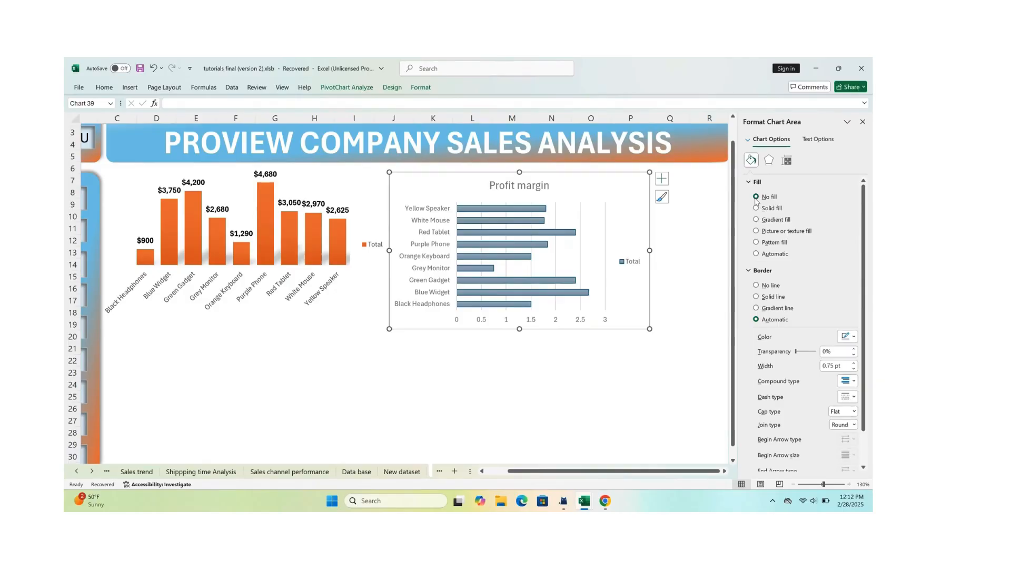
{"action": "left_click", "coordinate": [756, 285]}
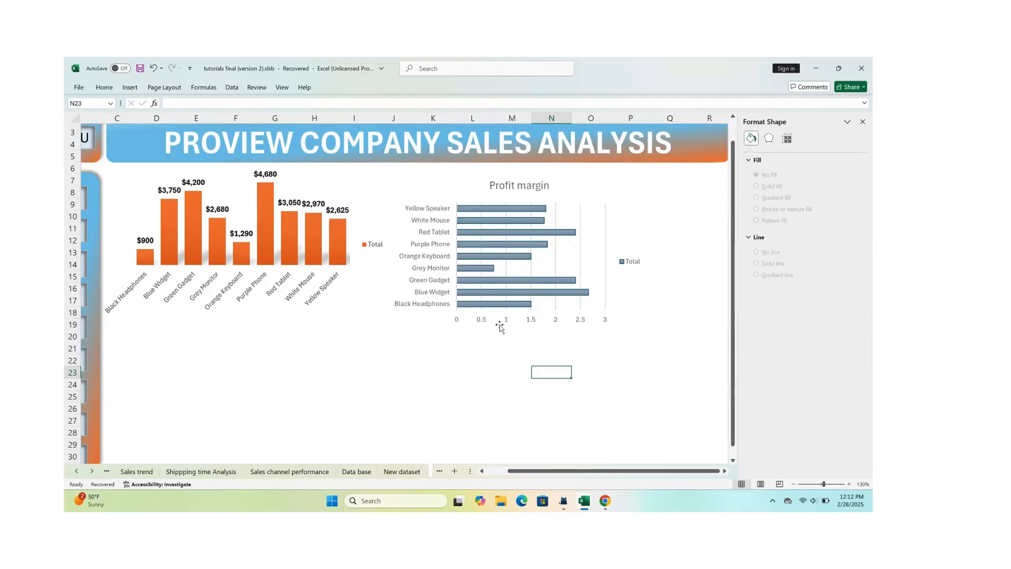
Recolor the profit margin chart's bars orange with the third Colorful palette, which starts with orange.
{"action": "left_click", "coordinate": [484, 247]}
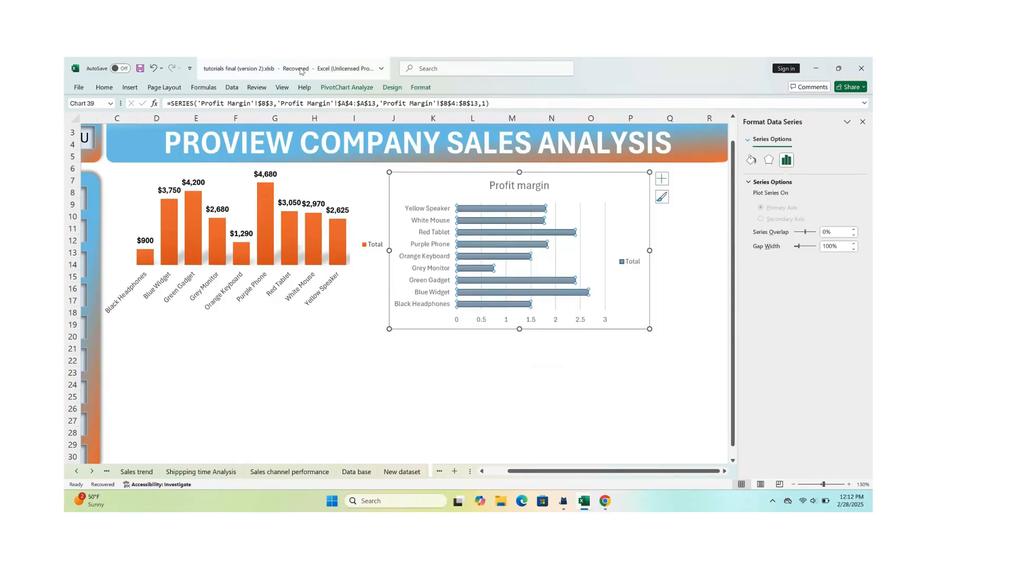
{"action": "left_click", "coordinate": [104, 87]}
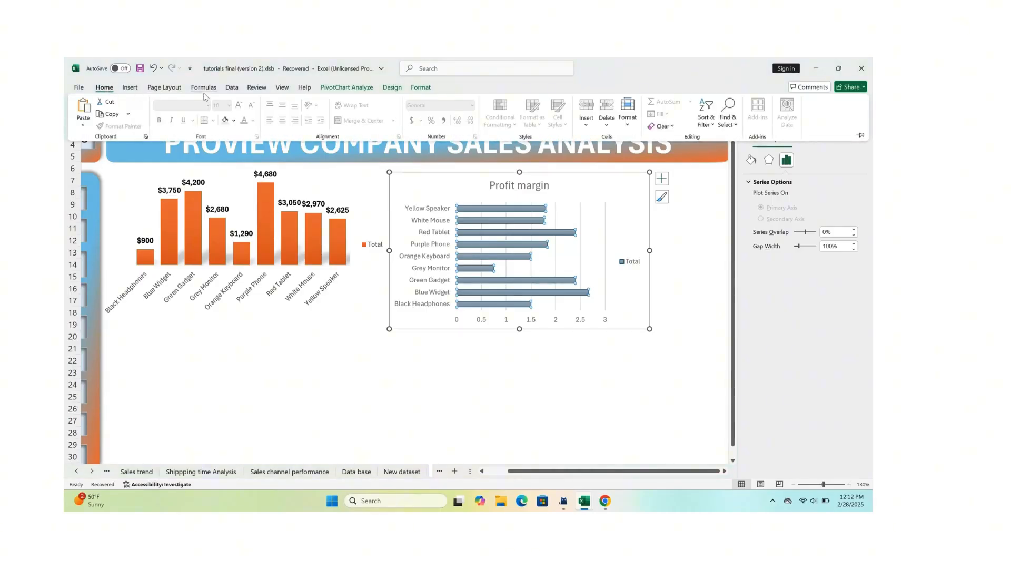
{"action": "left_click", "coordinate": [397, 93]}
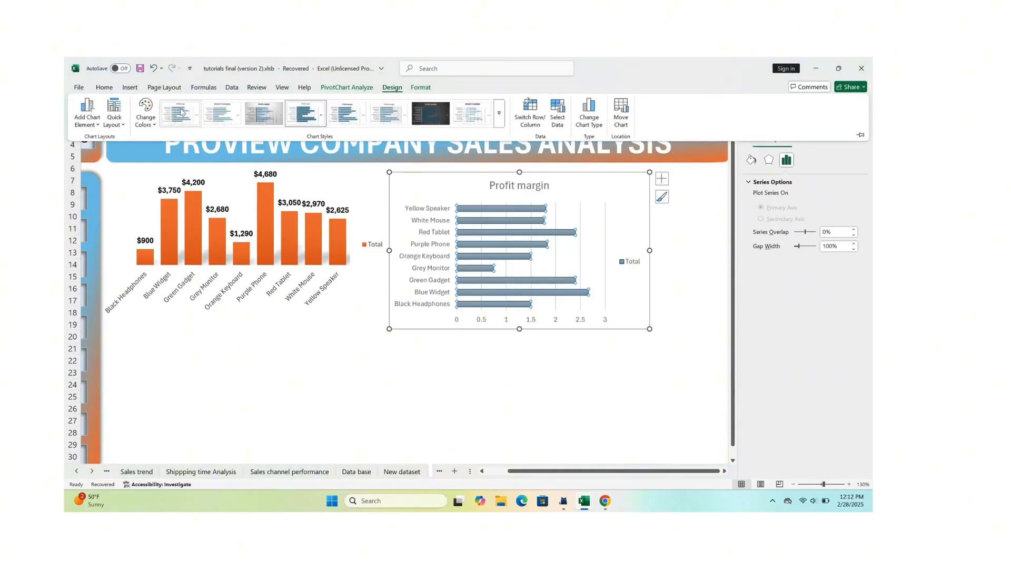
{"action": "left_click", "coordinate": [148, 125]}
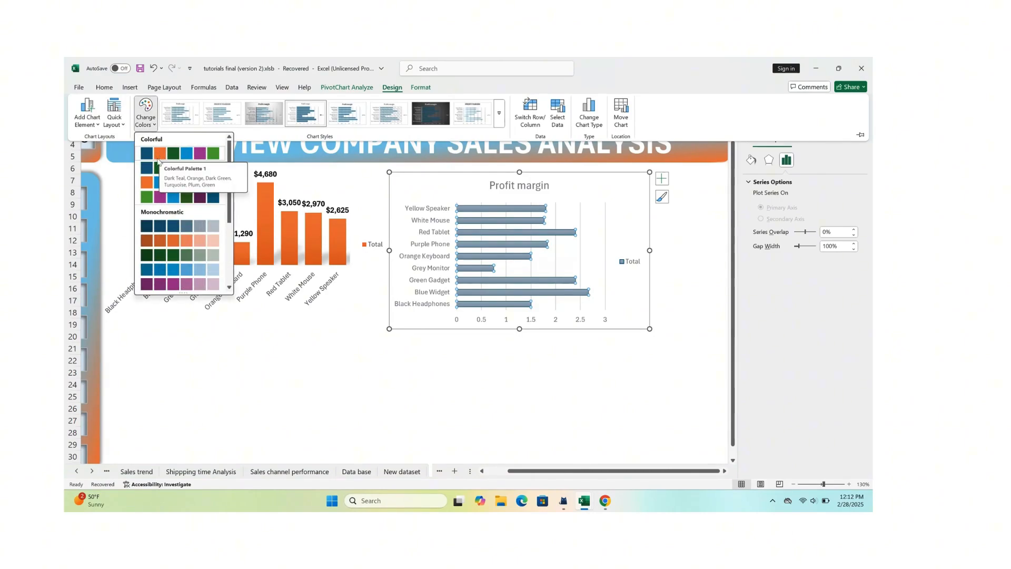
{"action": "left_click", "coordinate": [148, 183]}
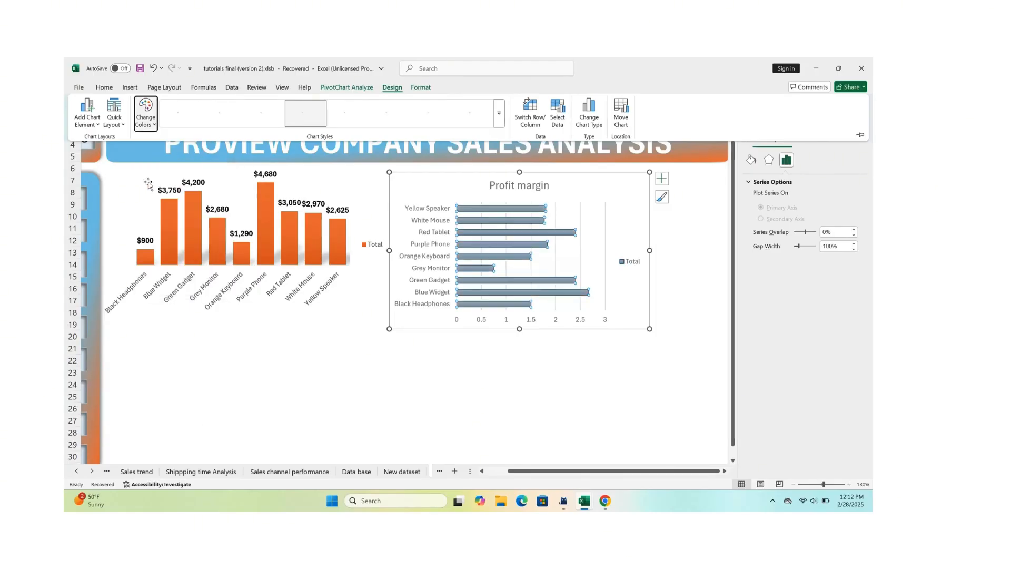
{"action": "left_click", "coordinate": [548, 361]}
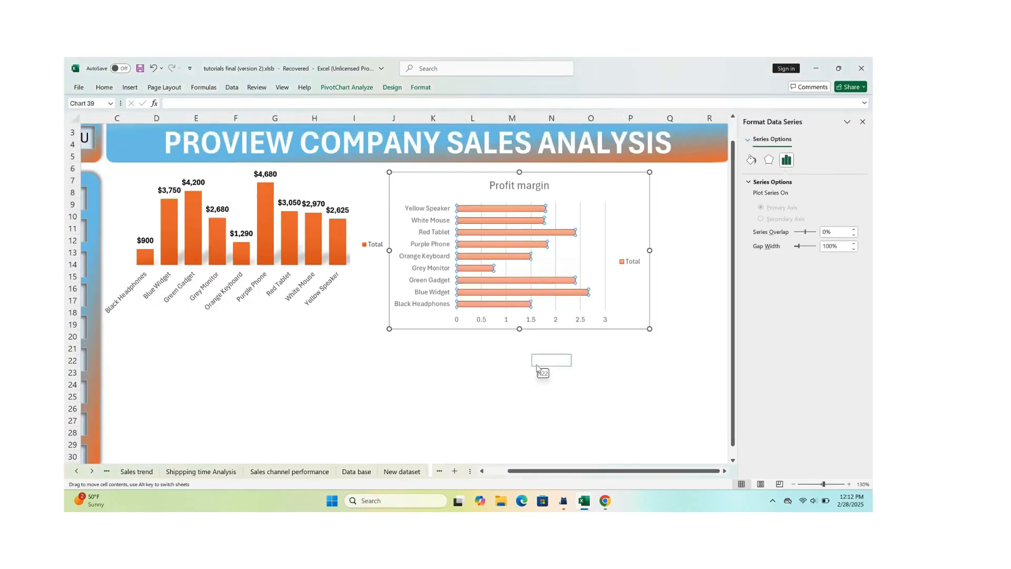
Nudge the profit margin chart slightly up and closer to the total sales chart.
{"action": "left_click", "coordinate": [569, 210]}
{"action": "mouse_move", "coordinate": [609, 185]}
{"action": "left_mouse_down"}
{"action": "mouse_move", "coordinate": [620, 178]}
{"action": "mouse_move", "coordinate": [602, 175]}
{"action": "left_mouse_up"}
{"action": "scroll", "coordinate": [463, 431], "scroll_direction": "down", "scroll_amount": 2}
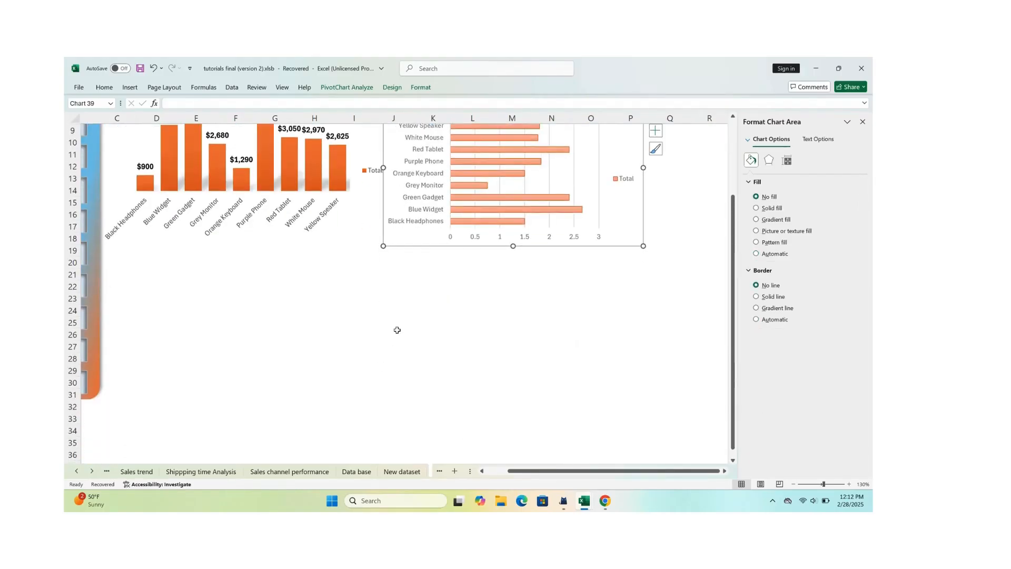
{"action": "left_click", "coordinate": [397, 329]}
Open the Sale performance vs target sheet through its dashboard menu box and copy the chart there.
{"action": "scroll", "coordinate": [146, 197], "scroll_direction": "up", "scroll_amount": 1}
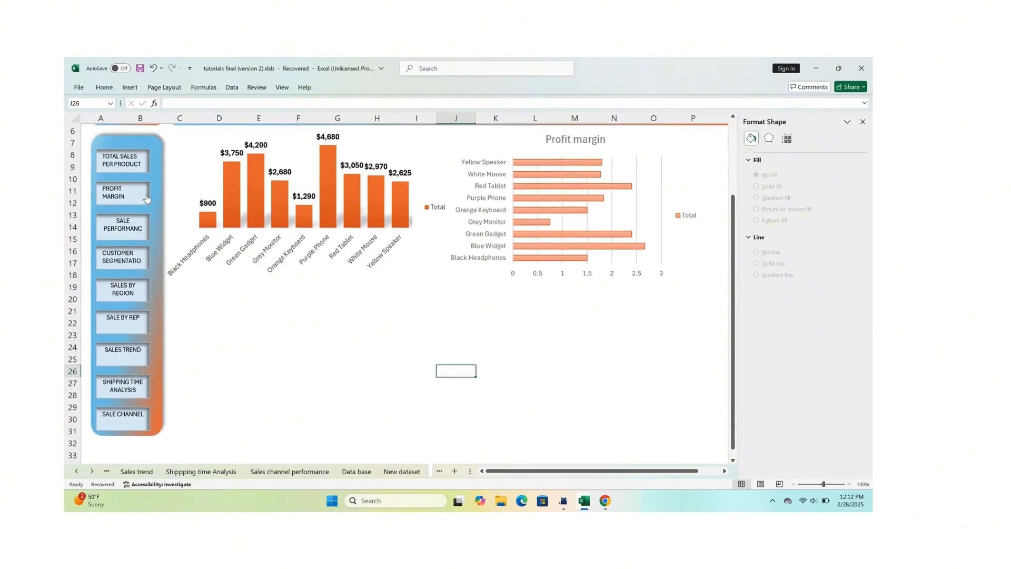
{"action": "scroll", "coordinate": [147, 198], "scroll_direction": "up", "scroll_amount": 1}
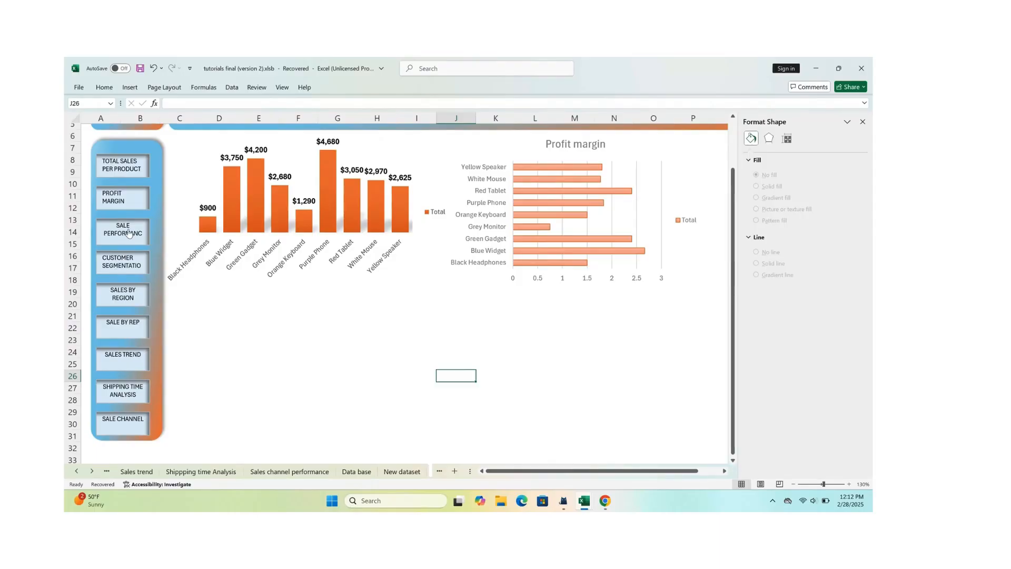
{"action": "left_click", "coordinate": [129, 232]}
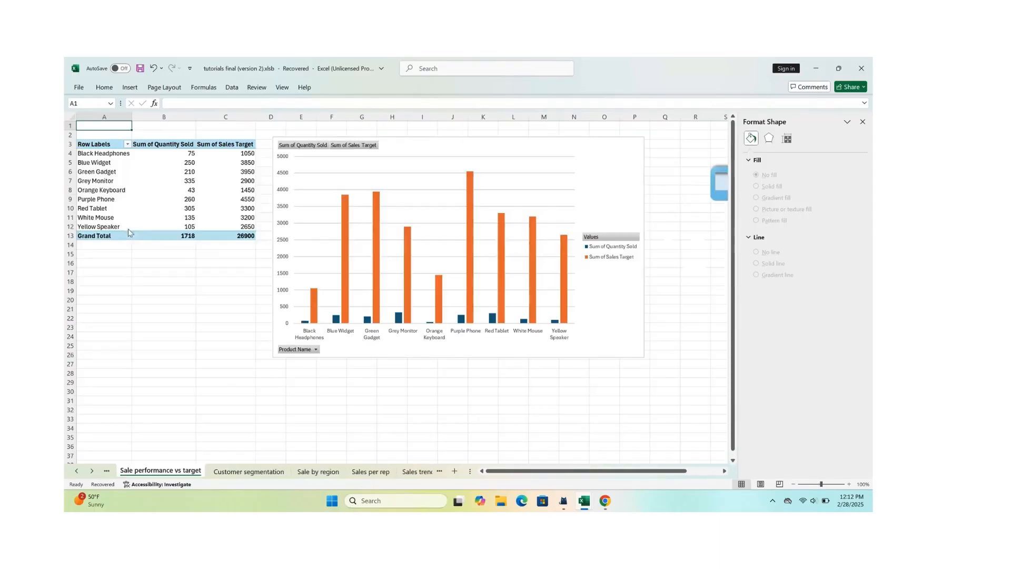
{"action": "left_click", "coordinate": [572, 150]}
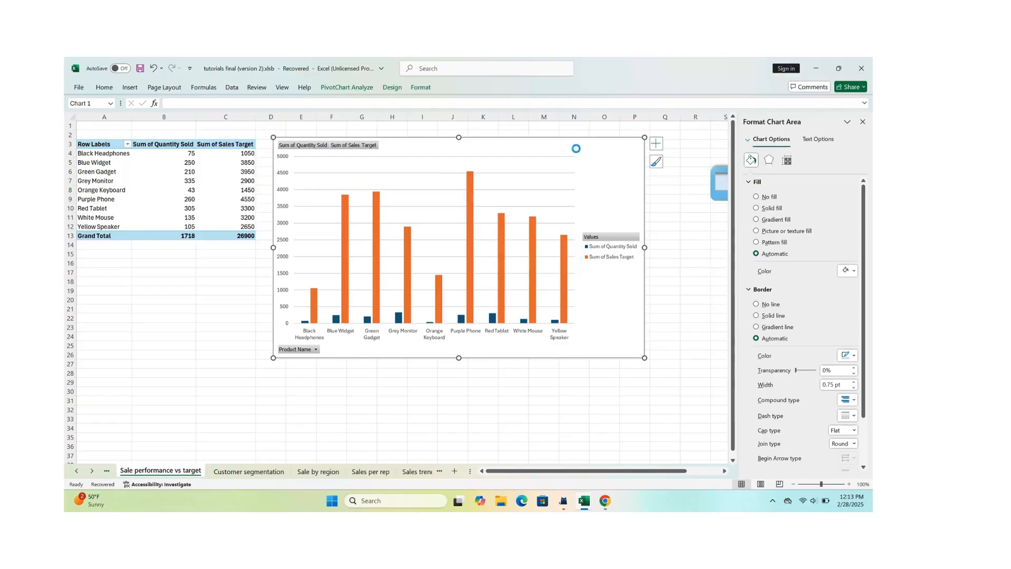
Close the formatting pane, return to the dashboard through the MENU box, and paste the sales performance chart at cell E21.
{"action": "left_click", "coordinate": [695, 260]}
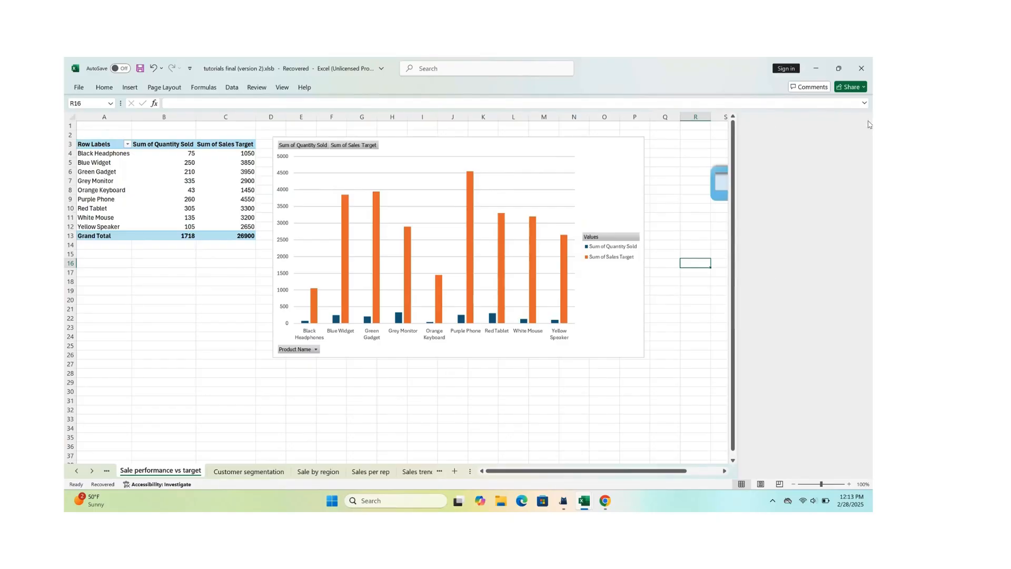
{"action": "left_click", "coordinate": [862, 121]}
{"action": "left_click", "coordinate": [748, 184]}
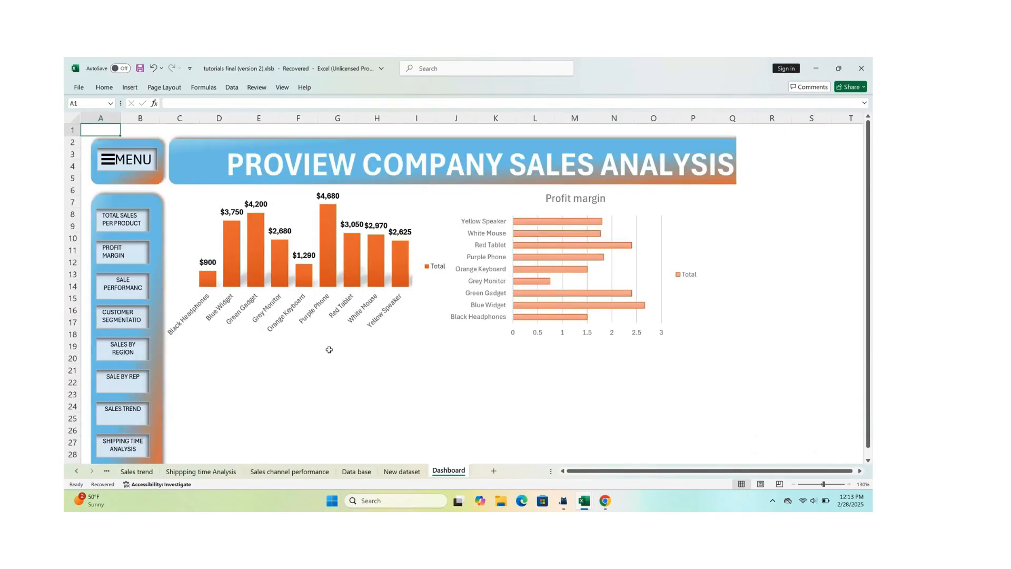
{"action": "scroll", "coordinate": [273, 349], "scroll_direction": "down", "scroll_amount": 2}
{"action": "left_click", "coordinate": [253, 298]}
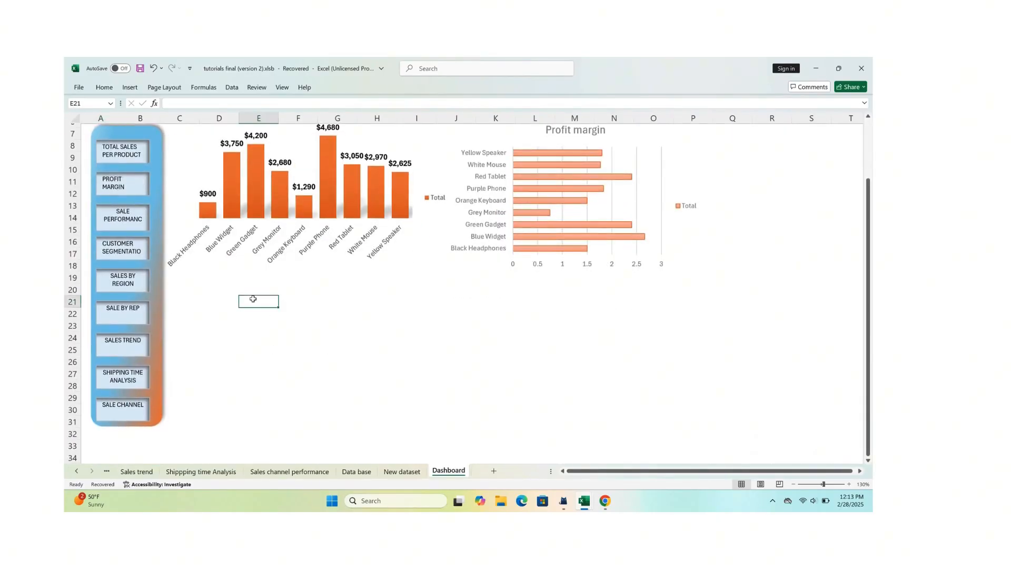
{"action": "key", "text": "ctrl+v"}
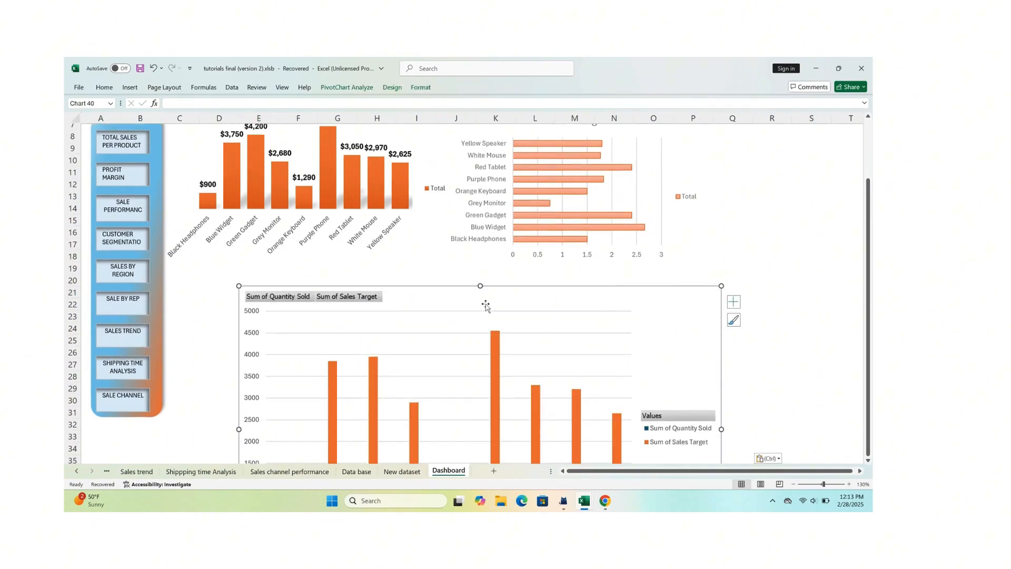
Shrink the pasted sales performance chart and place it below the total sales chart, starting in column C and covering about rows 19 to 32.
{"action": "scroll", "coordinate": [498, 315], "scroll_direction": "down", "scroll_amount": 6}
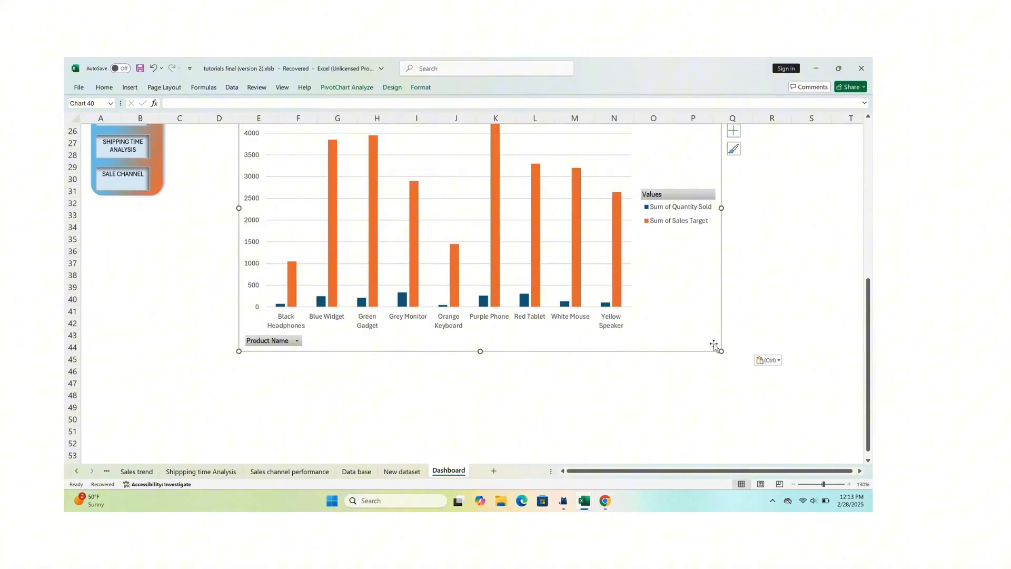
{"action": "left_click_drag", "start_coordinate": [721, 351], "coordinate": [491, 241]}
{"action": "scroll", "coordinate": [491, 242], "scroll_direction": "up", "scroll_amount": 3}
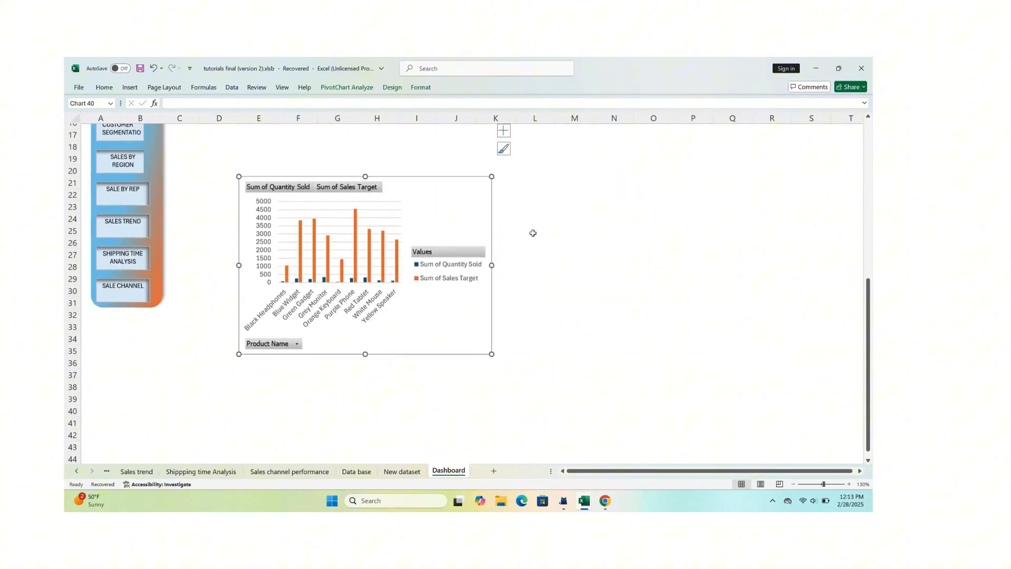
{"action": "left_click_drag", "start_coordinate": [491, 363], "coordinate": [467, 350]}
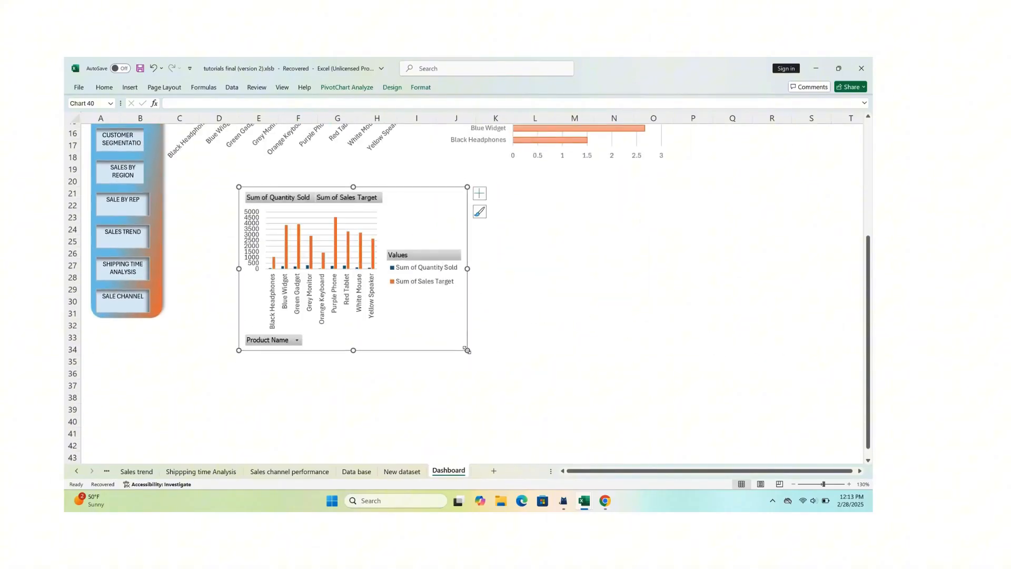
{"action": "left_click_drag", "start_coordinate": [468, 269], "coordinate": [481, 269]}
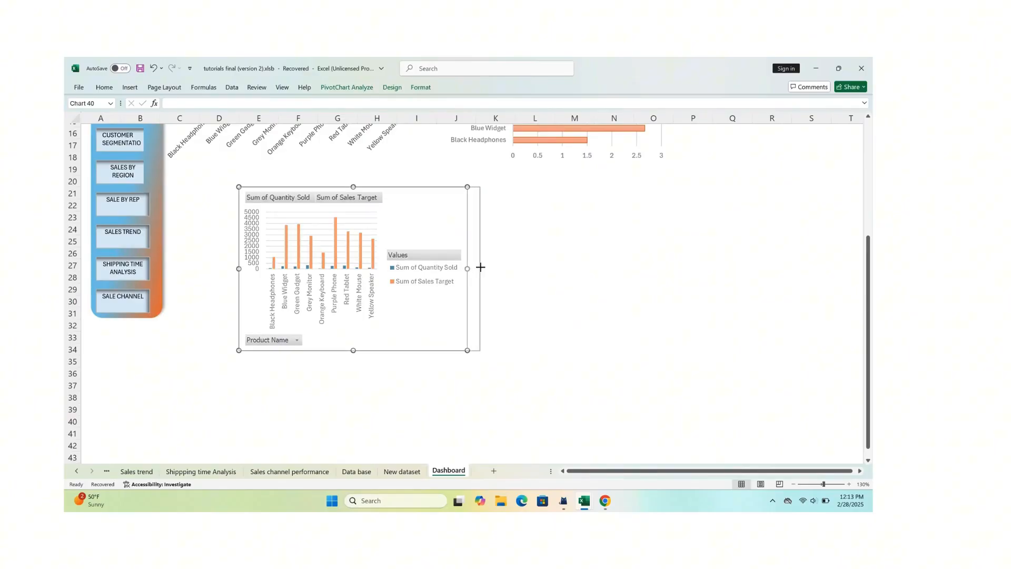
{"action": "left_click_drag", "start_coordinate": [423, 227], "coordinate": [353, 203]}
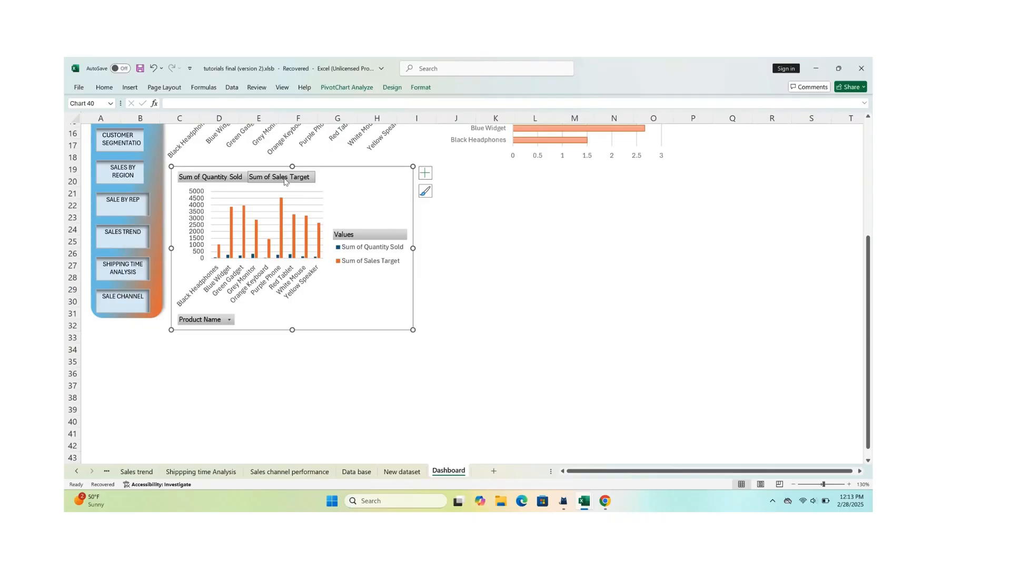
Hide the Product Name axis field button and the value field buttons on the sales performance chart.
{"action": "right_click", "coordinate": [218, 321]}
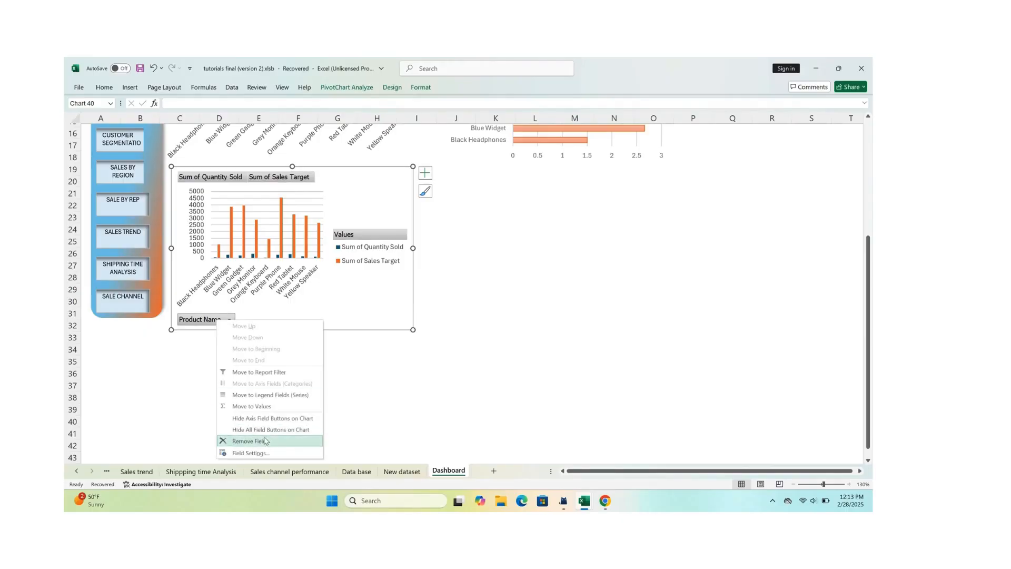
{"action": "left_click", "coordinate": [287, 419]}
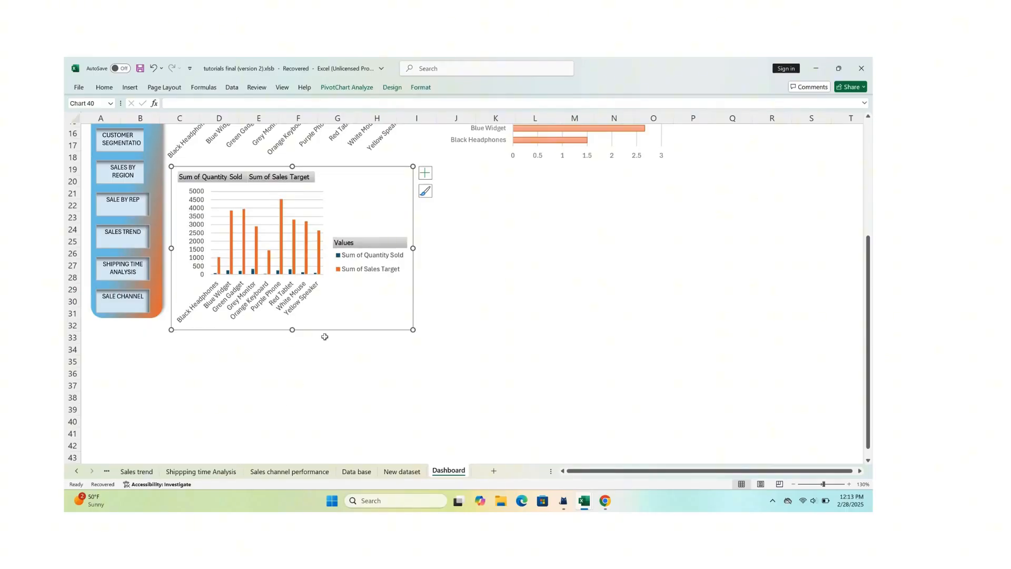
{"action": "scroll", "coordinate": [353, 258], "scroll_direction": "up", "scroll_amount": 1}
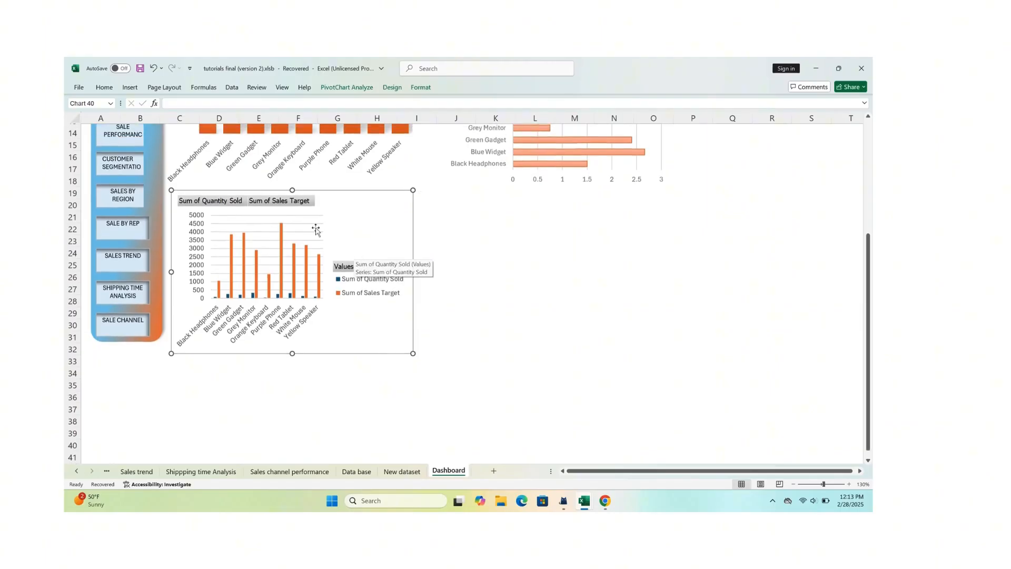
{"action": "right_click", "coordinate": [235, 204]}
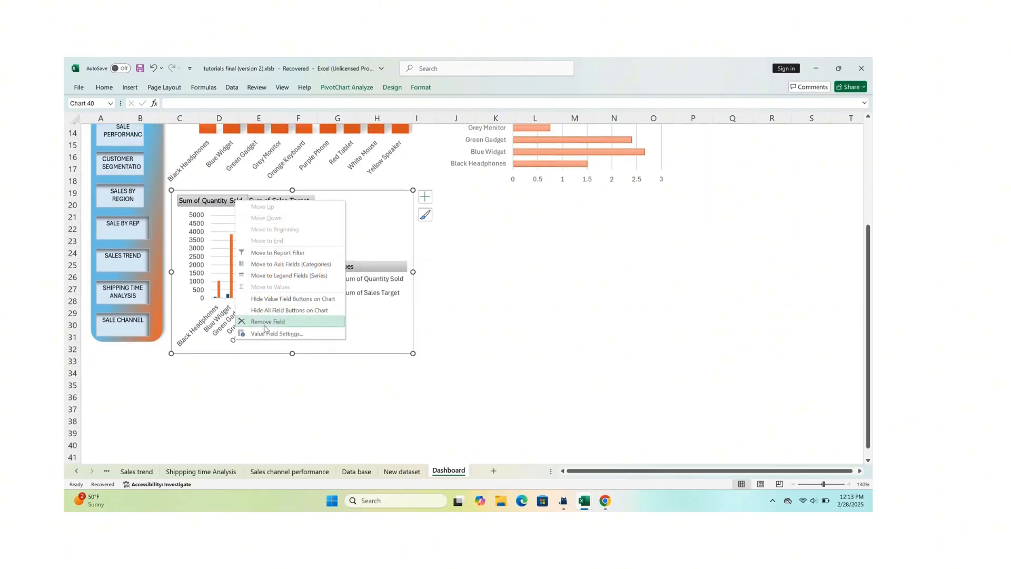
{"action": "left_click", "coordinate": [295, 299]}
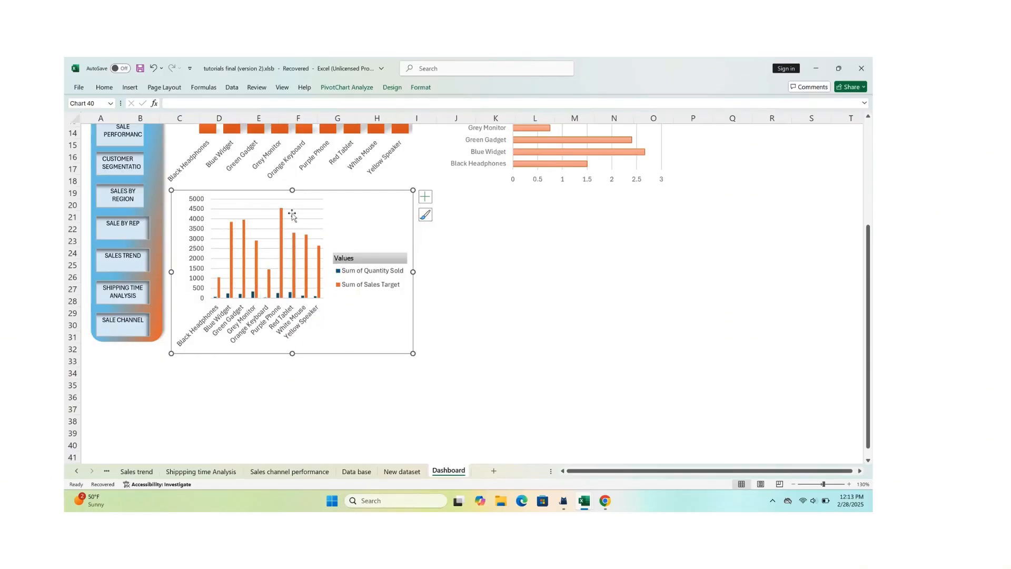
Widen the sales performance chart so that it extends to the right edge of column I.
{"action": "scroll", "coordinate": [269, 246], "scroll_direction": "up", "scroll_amount": 1}
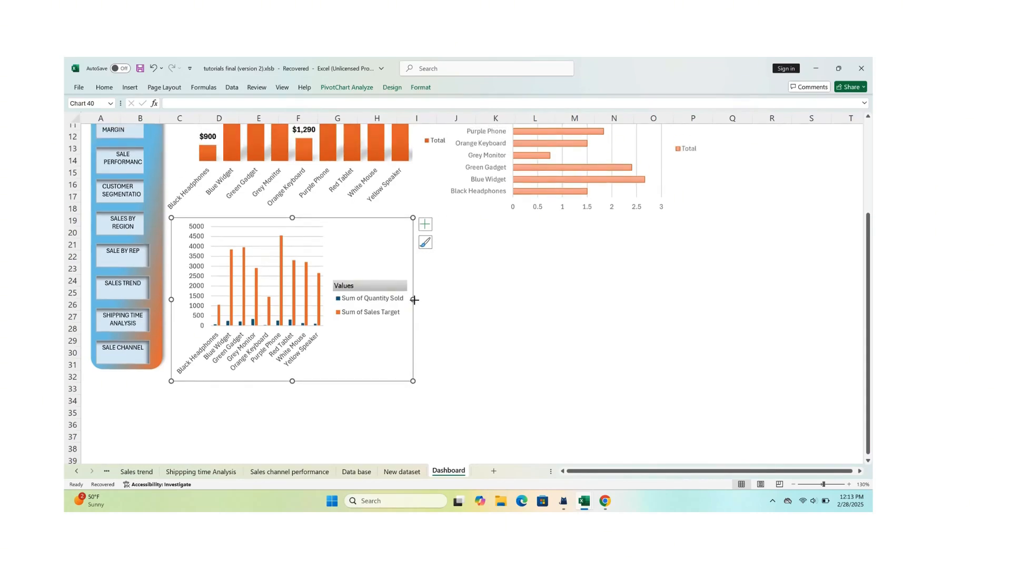
{"action": "left_click_drag", "start_coordinate": [414, 299], "coordinate": [439, 300]}
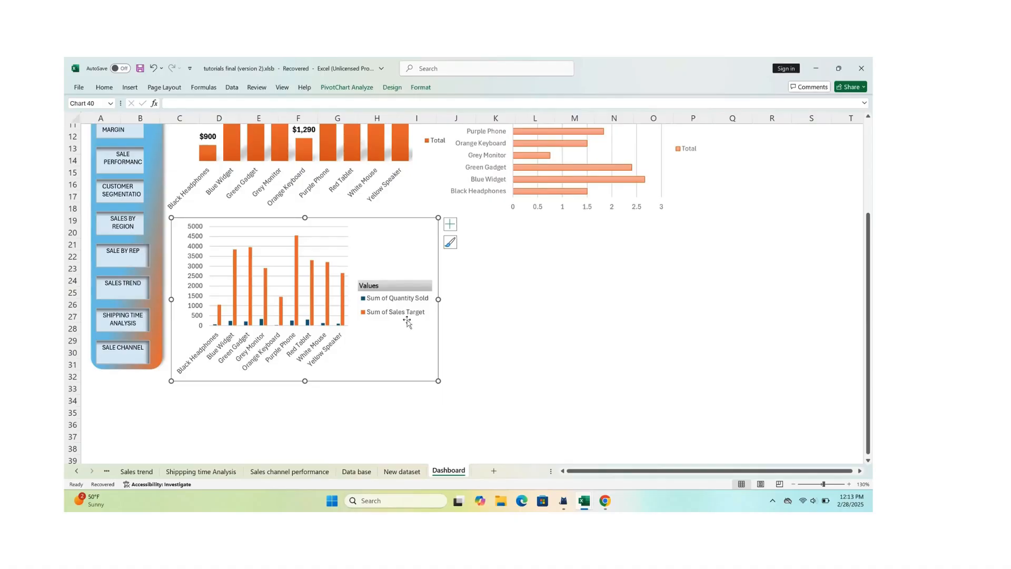
Try plotting the Sum of Sales Target series of the sales performance chart on the secondary axis.
{"action": "left_click", "coordinate": [298, 270]}
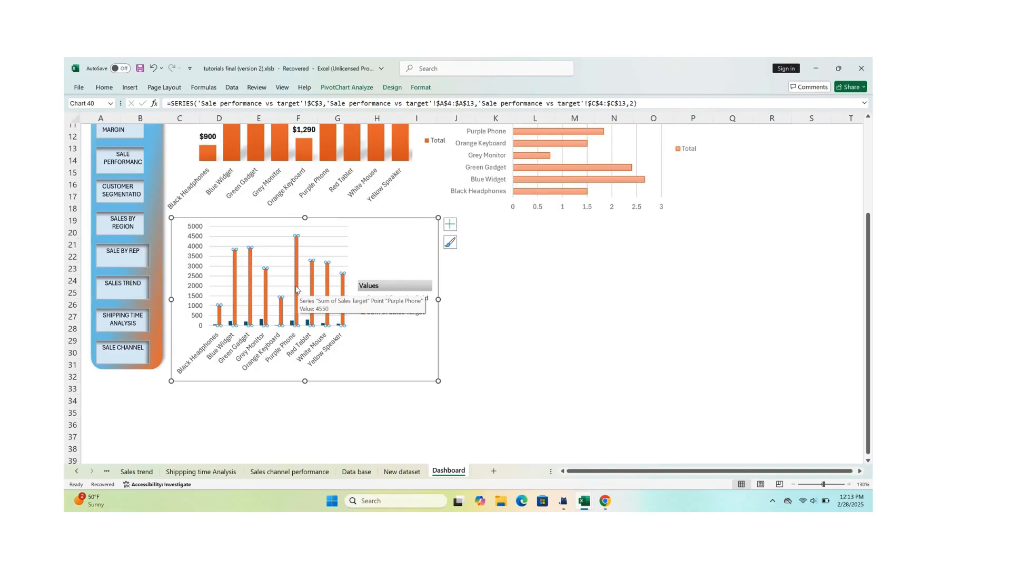
{"action": "left_click", "coordinate": [297, 290]}
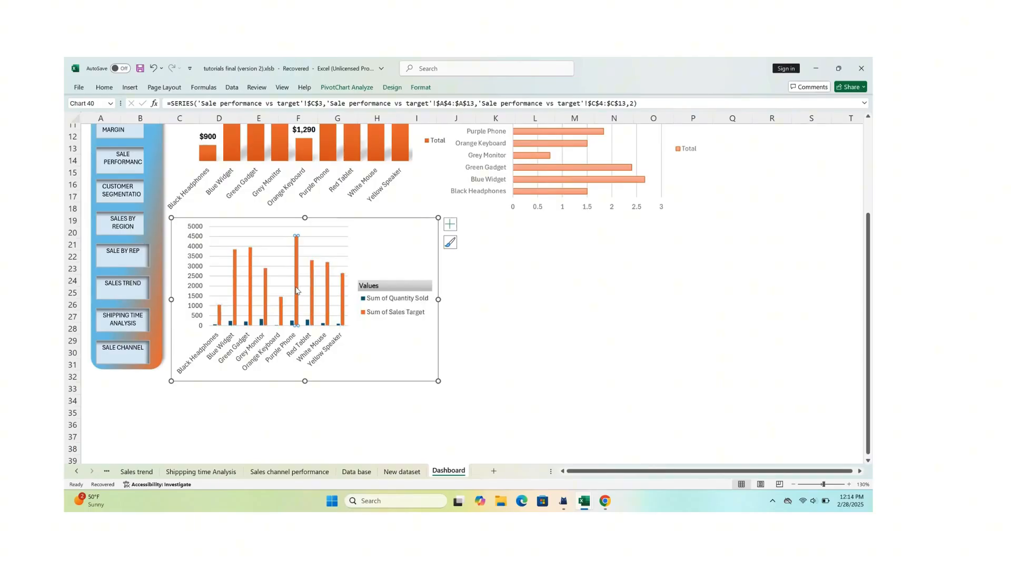
{"action": "double_click", "coordinate": [296, 290]}
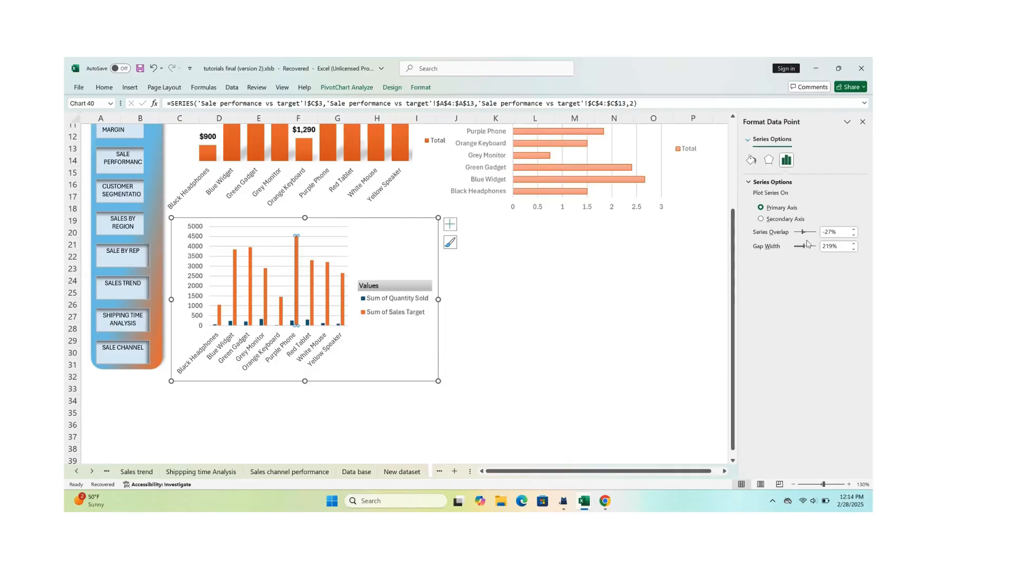
{"action": "left_click", "coordinate": [763, 220]}
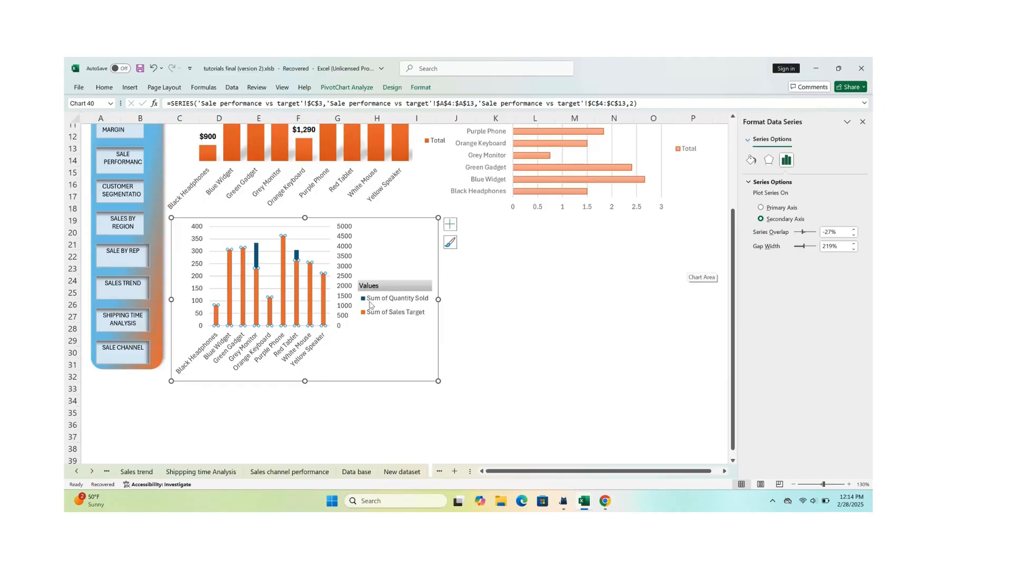
{"action": "left_click", "coordinate": [493, 312]}
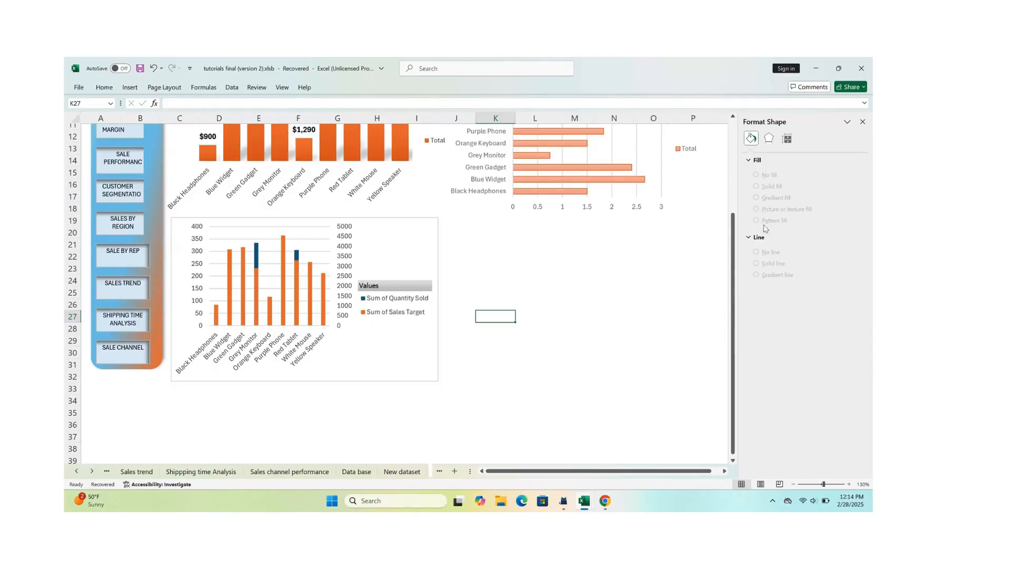
{"action": "left_click", "coordinate": [153, 68]}
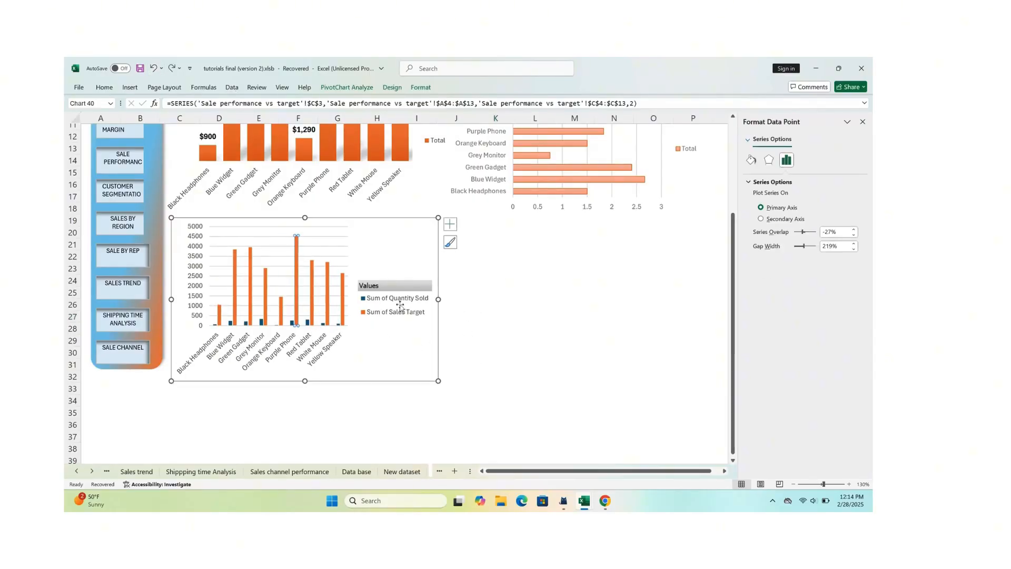
{"action": "left_click", "coordinate": [563, 304]}
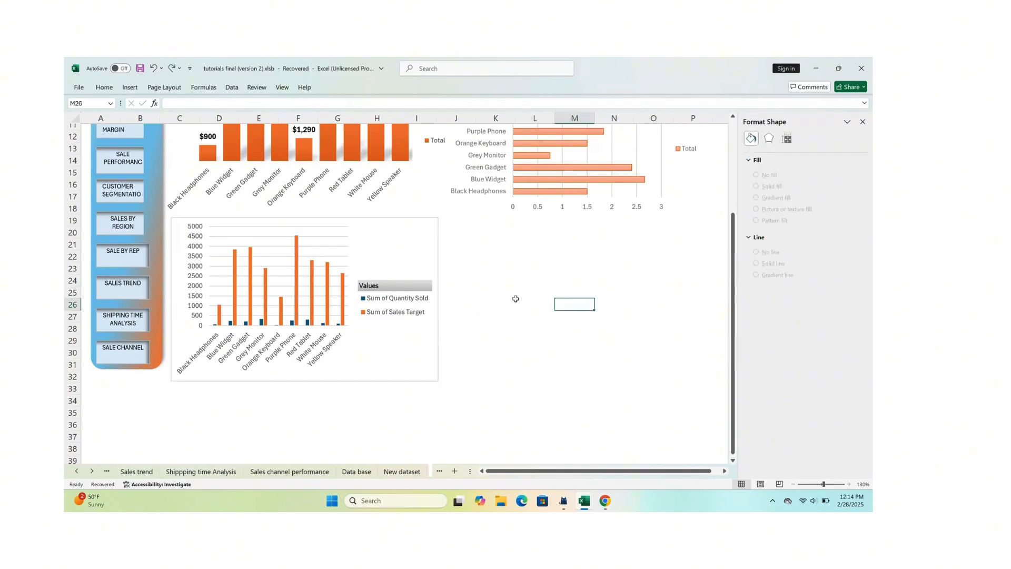
Give the sales performance chart no fill and no border line.
{"action": "scroll", "coordinate": [515, 299], "scroll_direction": "up", "scroll_amount": 4}
{"action": "scroll", "coordinate": [516, 299], "scroll_direction": "down", "scroll_amount": 3}
{"action": "left_click", "coordinate": [427, 368]}
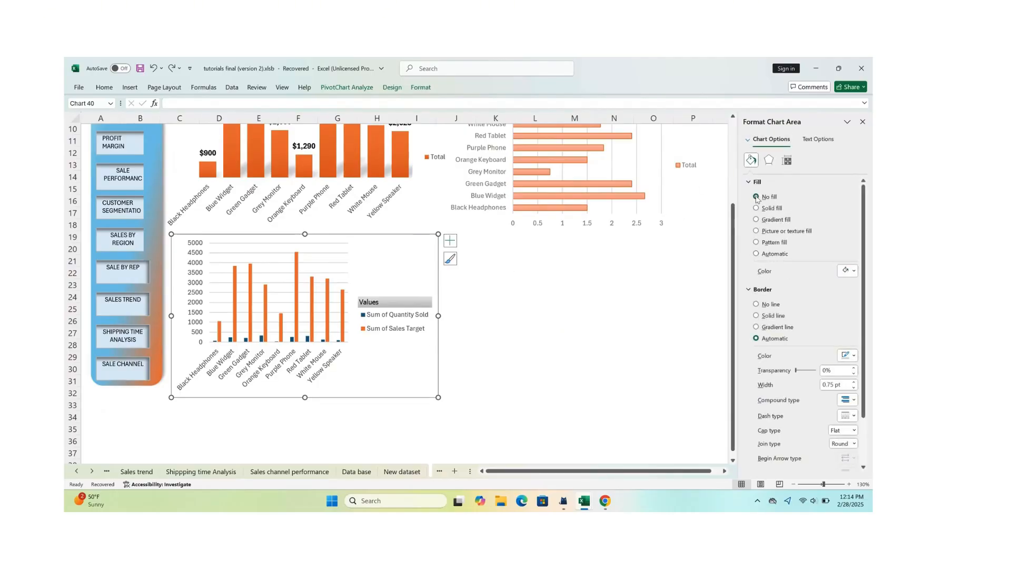
{"action": "left_click", "coordinate": [756, 197]}
{"action": "left_click", "coordinate": [756, 284]}
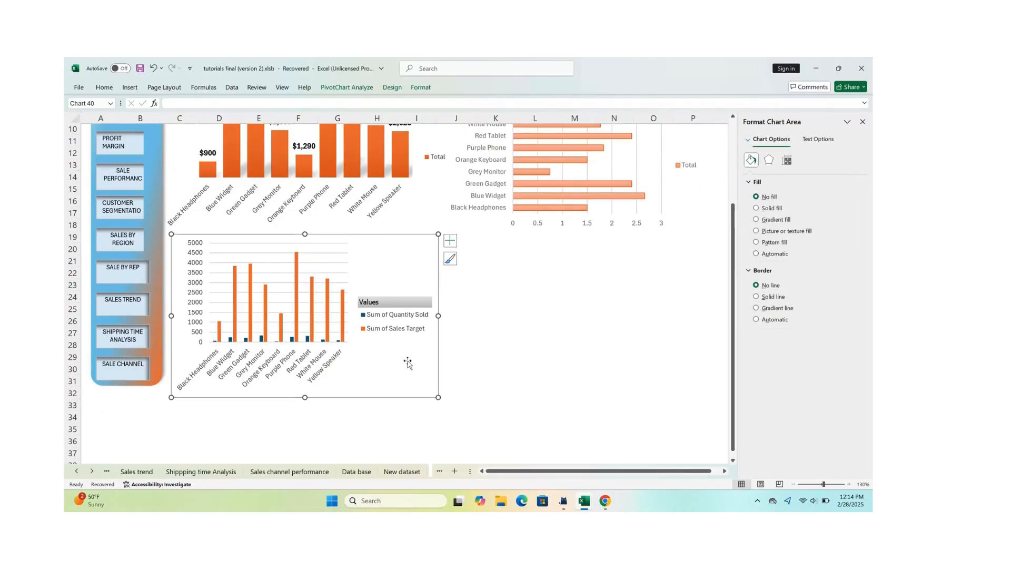
Move the sales performance chart slightly up towards the total sales chart and close the formatting pane.
{"action": "mouse_move", "coordinate": [430, 389]}
{"action": "left_mouse_down"}
{"action": "mouse_move", "coordinate": [407, 370]}
{"action": "mouse_move", "coordinate": [458, 395]}
{"action": "mouse_move", "coordinate": [430, 379]}
{"action": "left_mouse_up"}
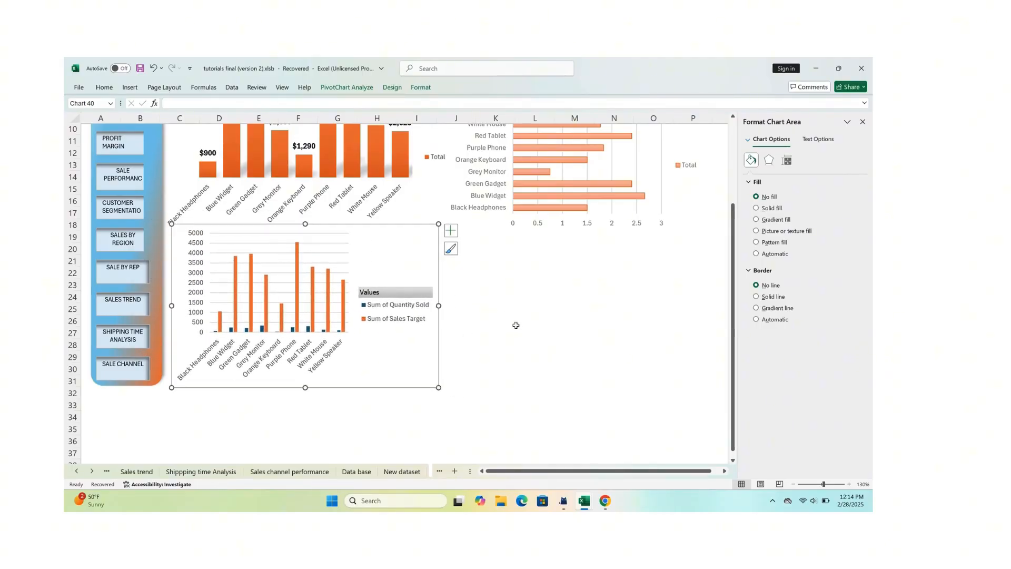
{"action": "left_click", "coordinate": [515, 325]}
{"action": "scroll", "coordinate": [571, 277], "scroll_direction": "up", "scroll_amount": 3}
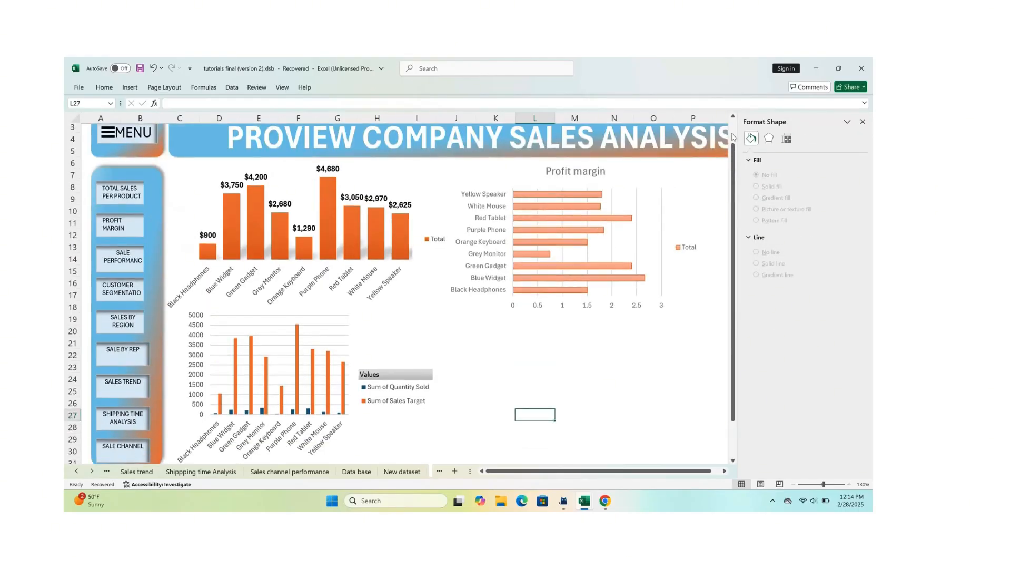
{"action": "left_click", "coordinate": [862, 122]}
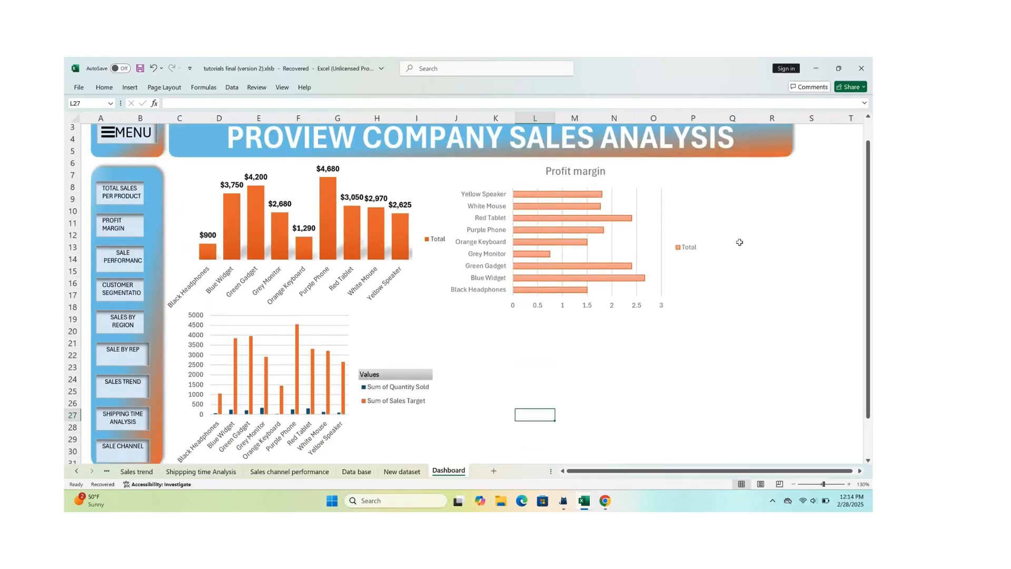
Test the dashboard menu boxes for sales by region, shipping time analysis and sale channel, using the sheets' MENU boxes to return.
{"action": "scroll", "coordinate": [739, 241], "scroll_direction": "down", "scroll_amount": 4}
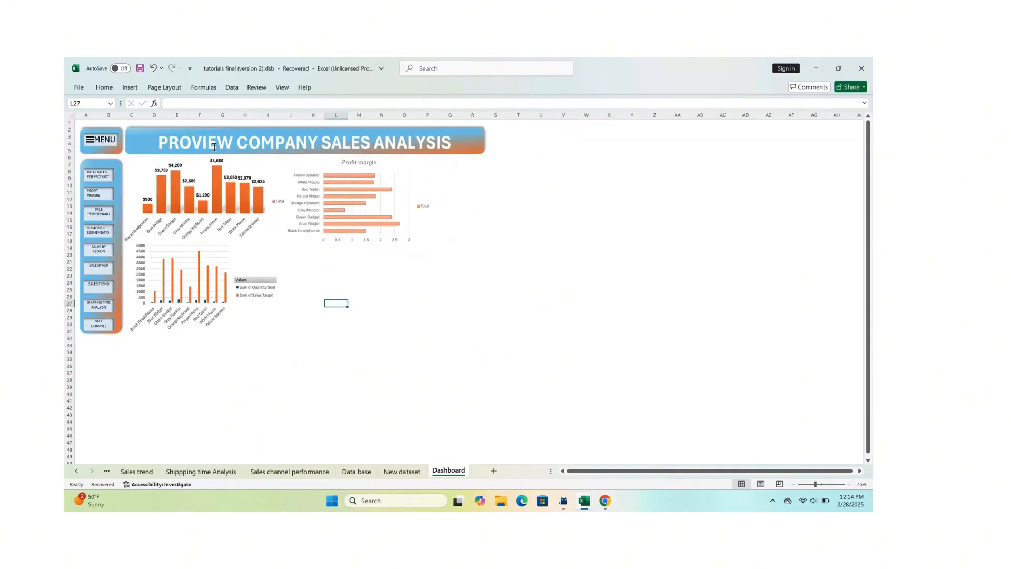
{"action": "left_click", "coordinate": [90, 255]}
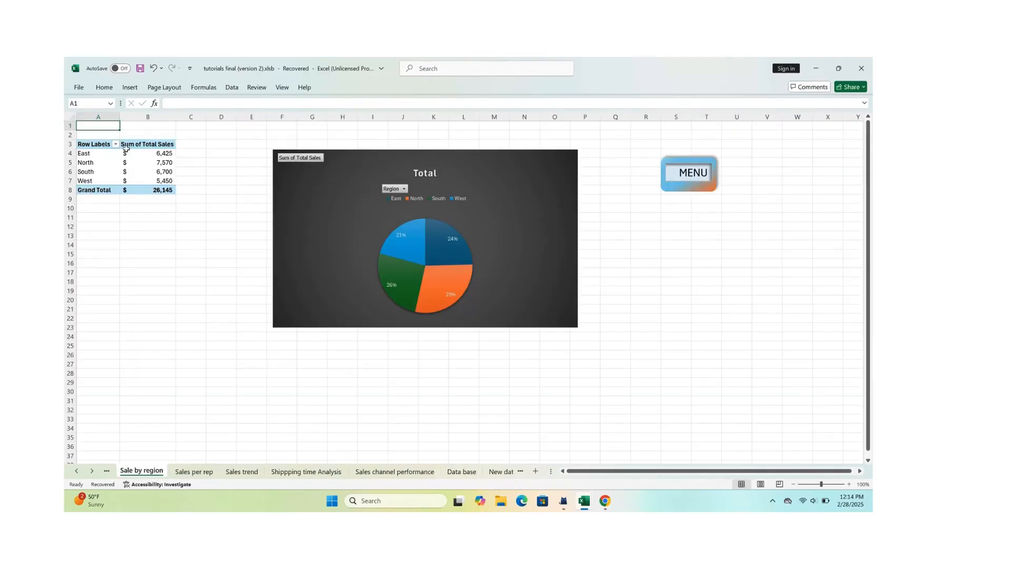
{"action": "left_click", "coordinate": [688, 177]}
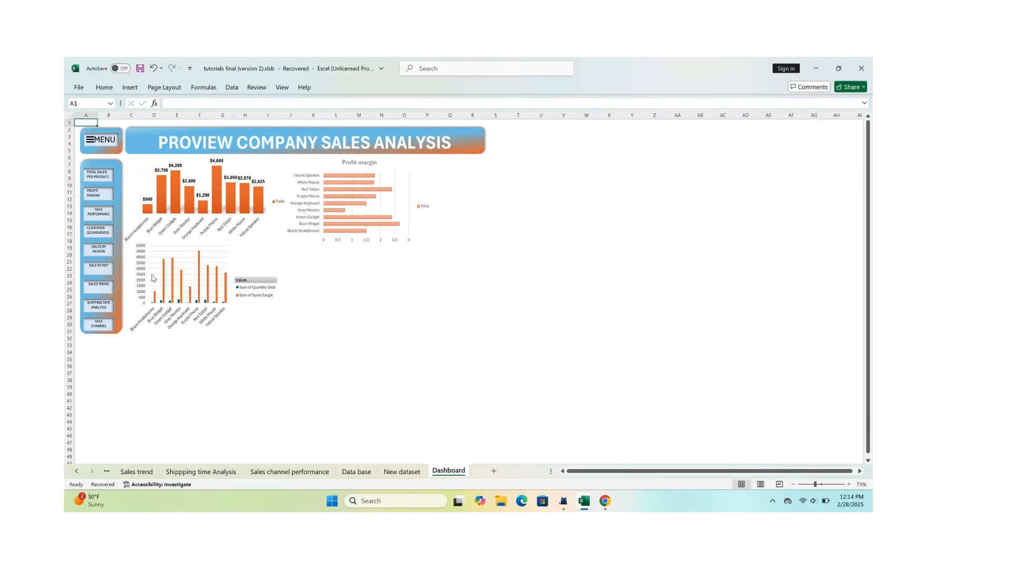
{"action": "left_click", "coordinate": [98, 305]}
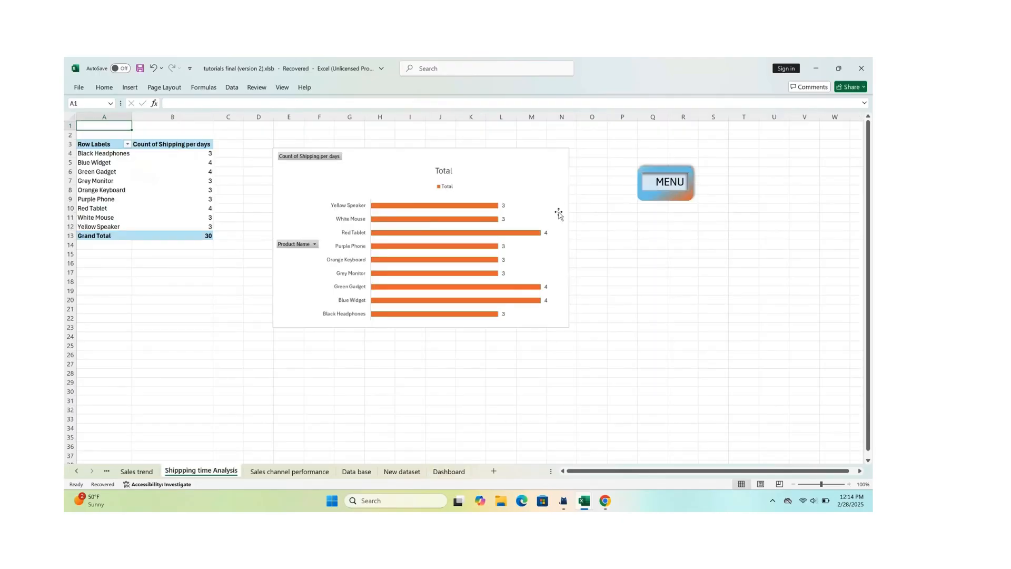
{"action": "left_click", "coordinate": [675, 182]}
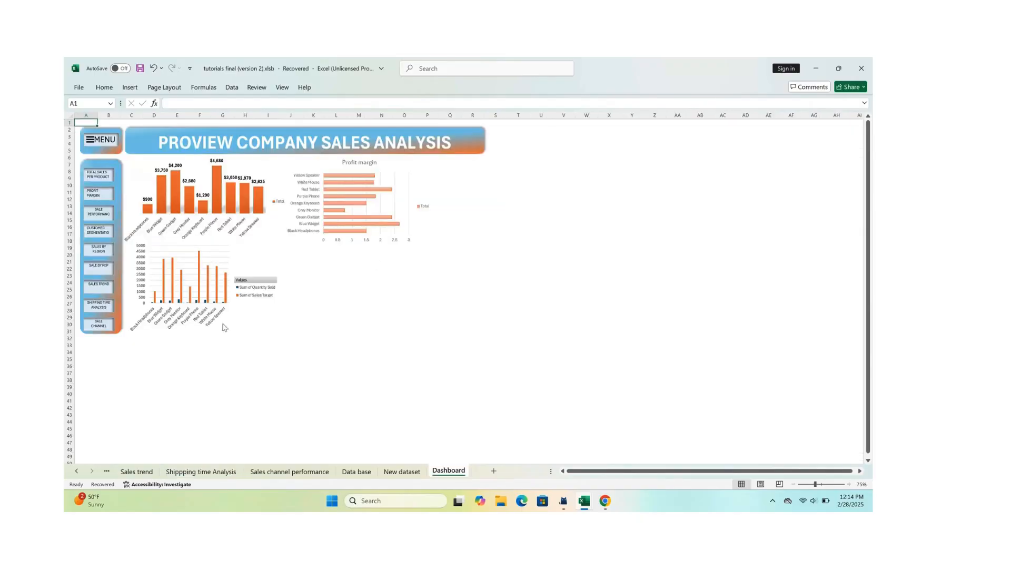
{"action": "left_click", "coordinate": [100, 325]}
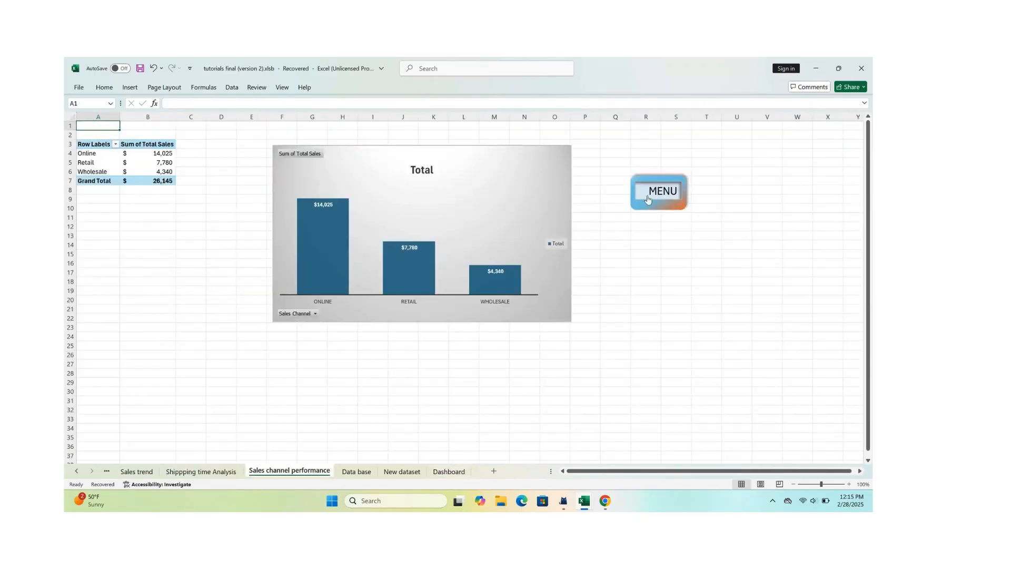
{"action": "left_click", "coordinate": [467, 162]}
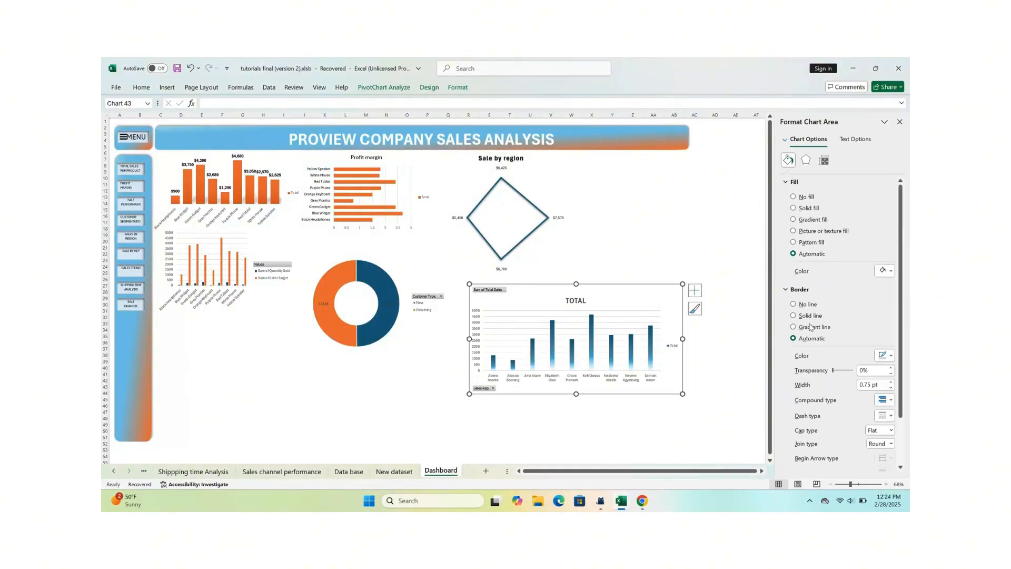
Remove the border of the sales rep column chart and move it slightly up and left, below the sale by region chart.
{"action": "left_click", "coordinate": [552, 316]}
{"action": "left_click", "coordinate": [531, 313]}
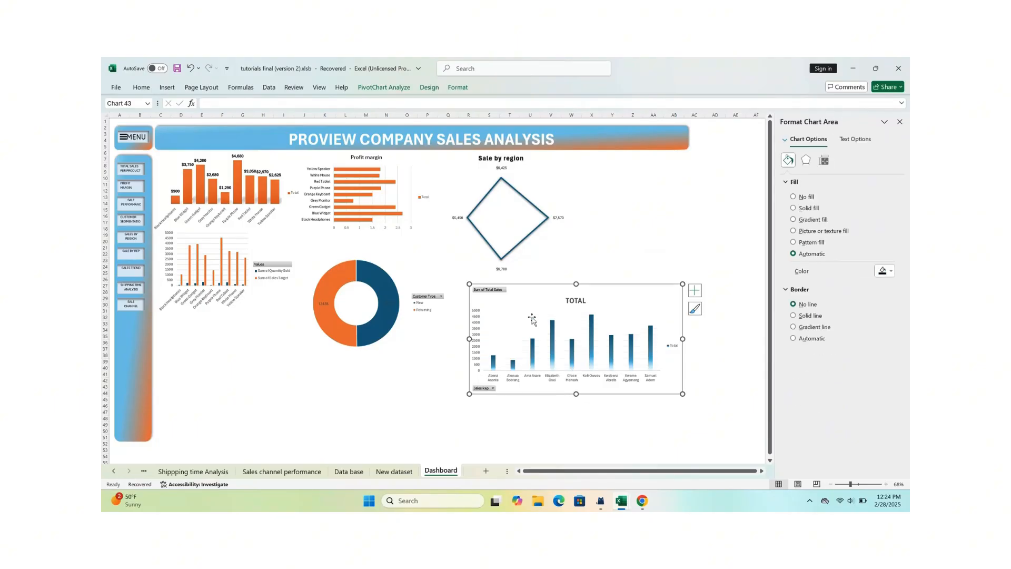
{"action": "left_click_drag", "start_coordinate": [544, 301], "coordinate": [529, 291]}
Hide the value field buttons on the sales rep chart.
{"action": "right_click", "coordinate": [471, 279]}
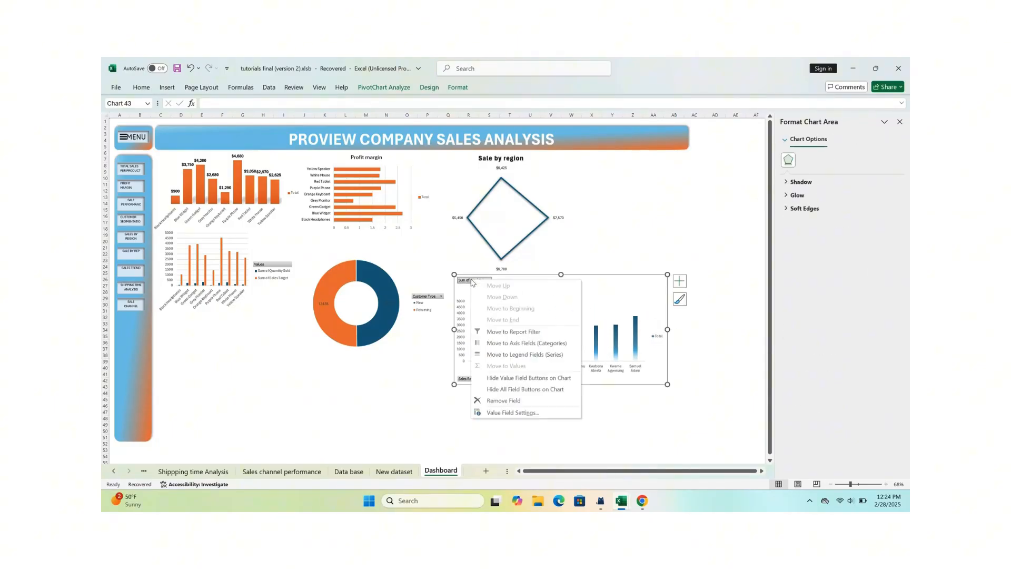
{"action": "left_click", "coordinate": [528, 378]}
{"action": "left_click", "coordinate": [461, 327]}
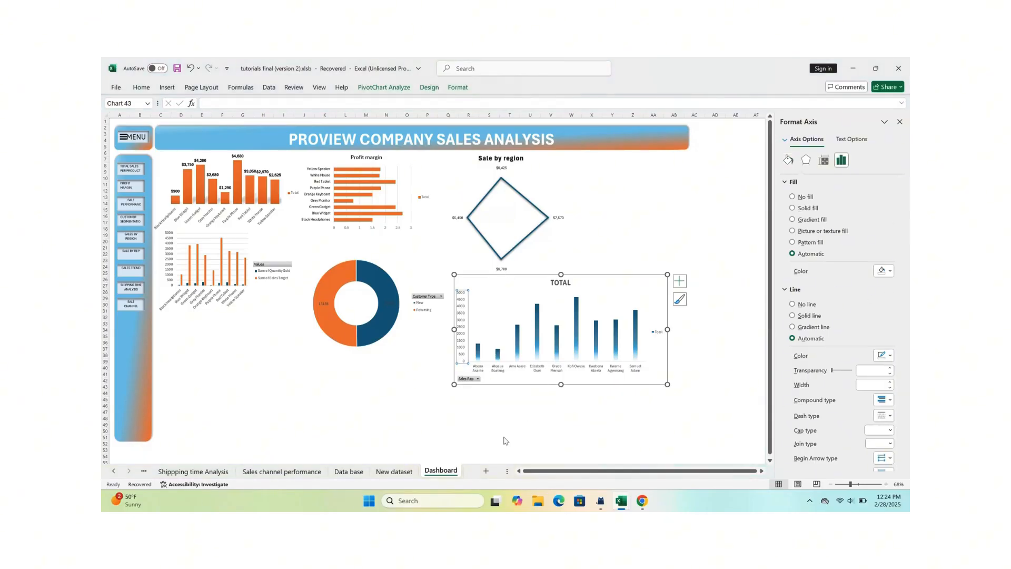
{"action": "left_click", "coordinate": [678, 233]}
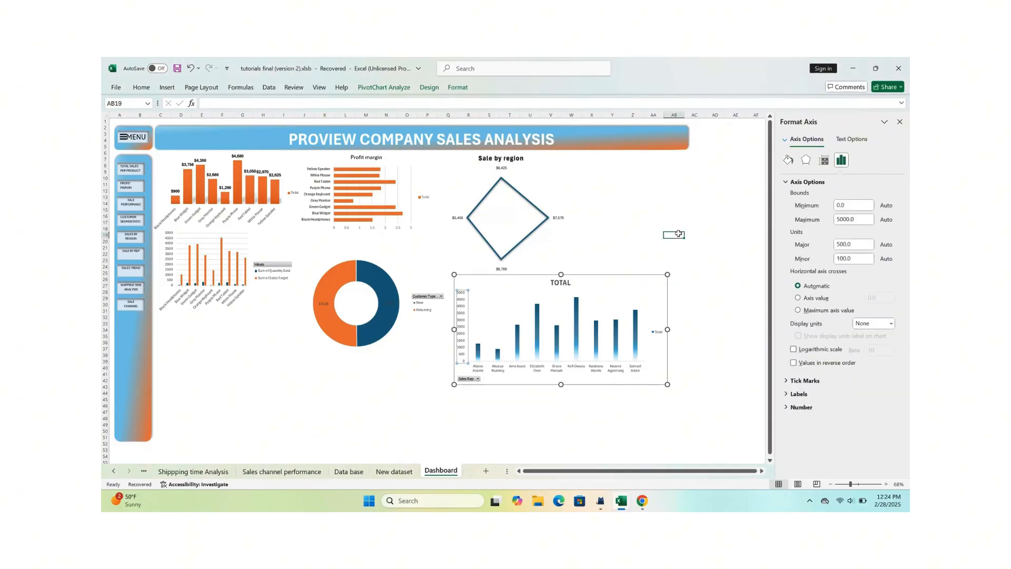
Add Outside End data labels to the sales rep chart and delete its vertical value axis.
{"action": "left_click", "coordinate": [463, 328]}
{"action": "left_click", "coordinate": [429, 87]}
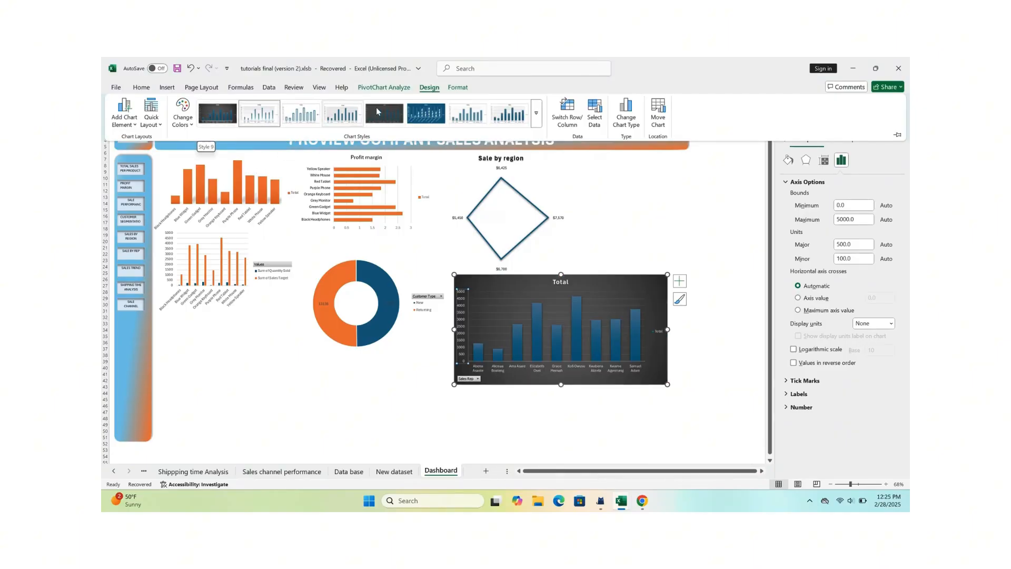
{"action": "left_click", "coordinate": [536, 113]}
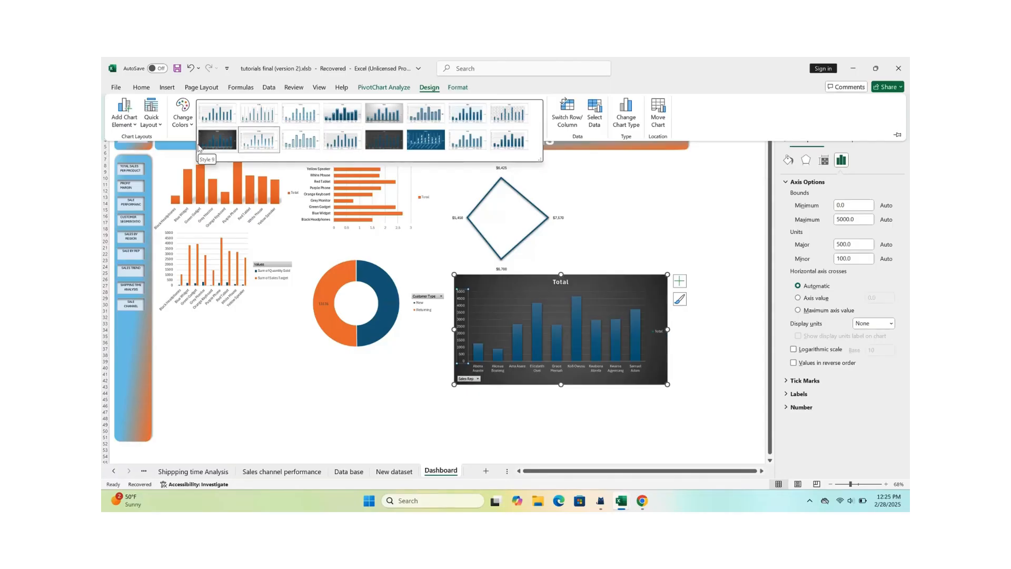
{"action": "left_click", "coordinate": [124, 113]}
{"action": "mouse_move", "coordinate": [145, 145]}
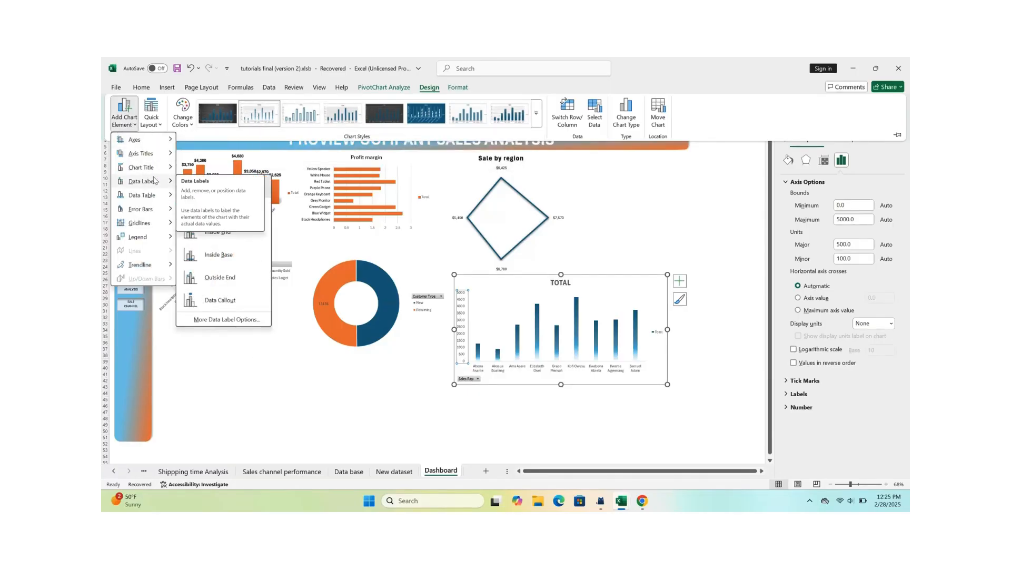
{"action": "mouse_move", "coordinate": [171, 182]}
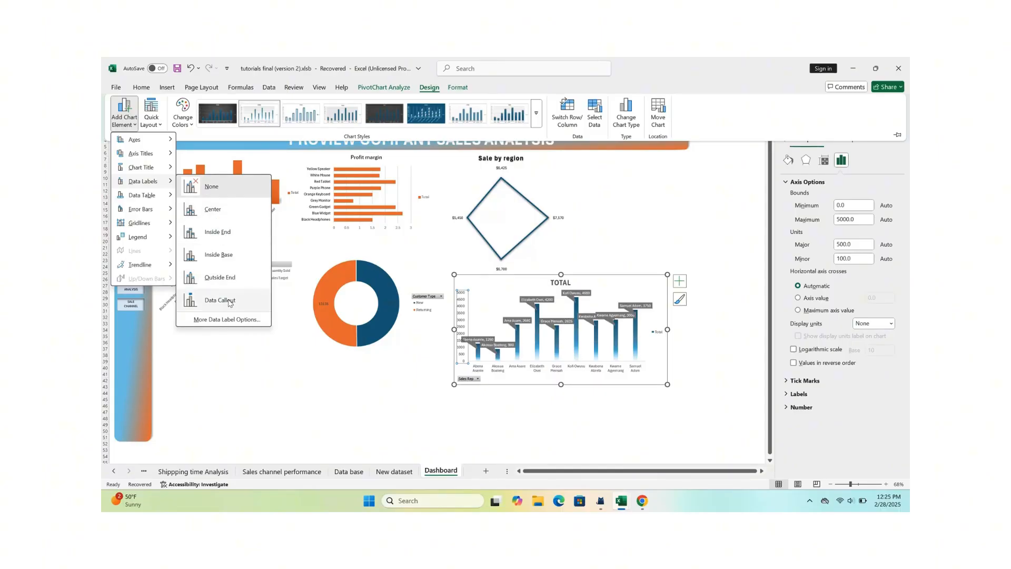
{"action": "left_click", "coordinate": [231, 278]}
{"action": "left_click", "coordinate": [456, 314]}
{"action": "key", "text": "Delete"}
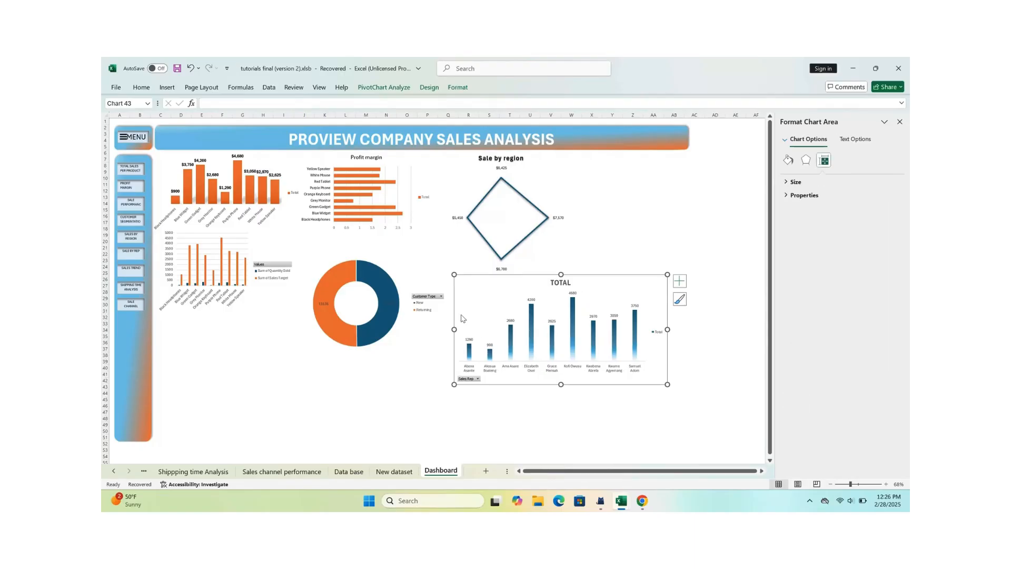
Retitle the sales rep chart as SALES BY REP.
{"action": "left_click", "coordinate": [560, 283]}
{"action": "type", "text": "S"}
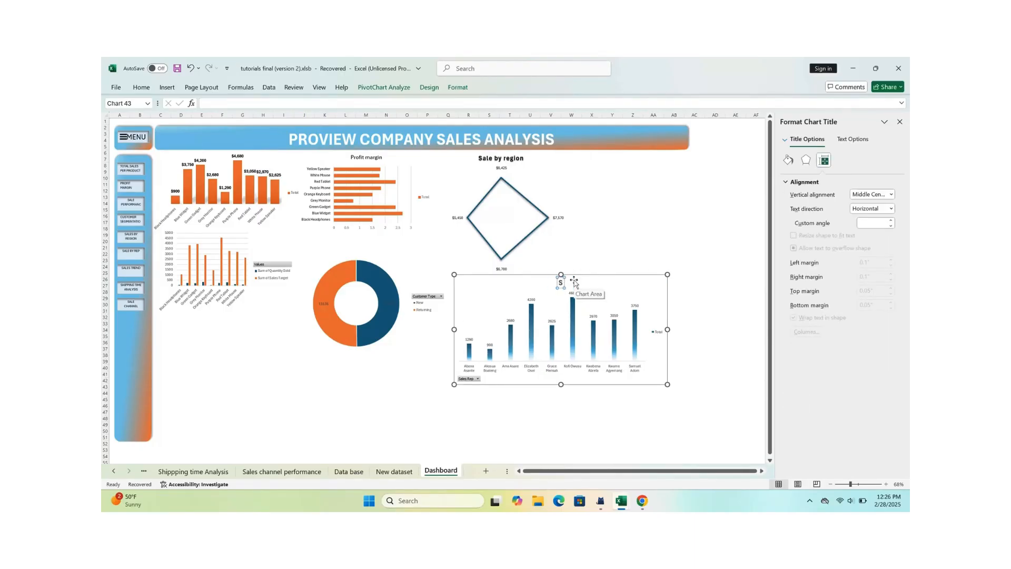
{"action": "type", "text": "ALES BY REP"}
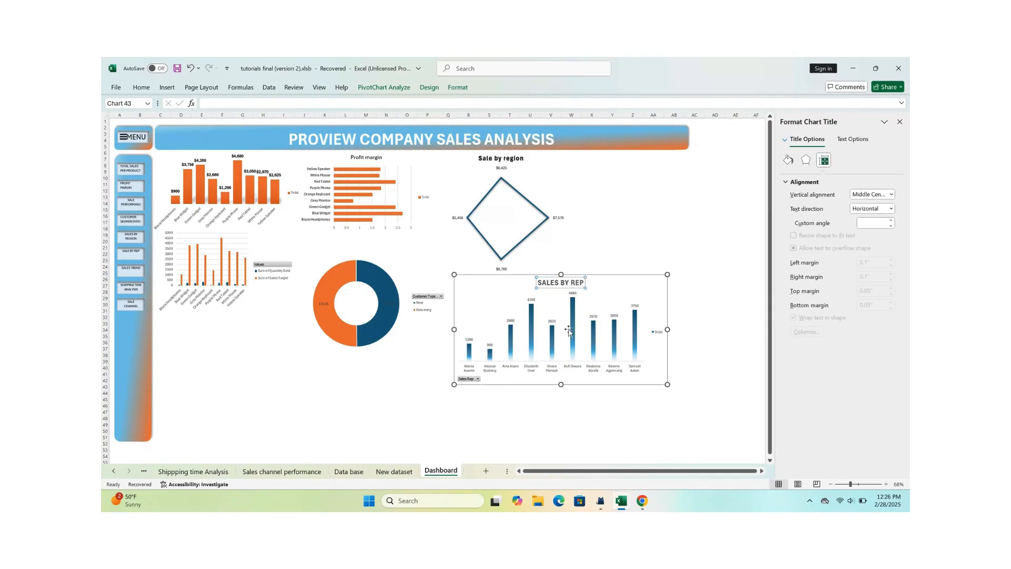
{"action": "left_click", "coordinate": [613, 252]}
Try to copy the Sale trend chart from the Sales trend sheet to the dashboard area below the sales performance chart.
{"action": "left_click", "coordinate": [131, 268]}
{"action": "left_click", "coordinate": [379, 144]}
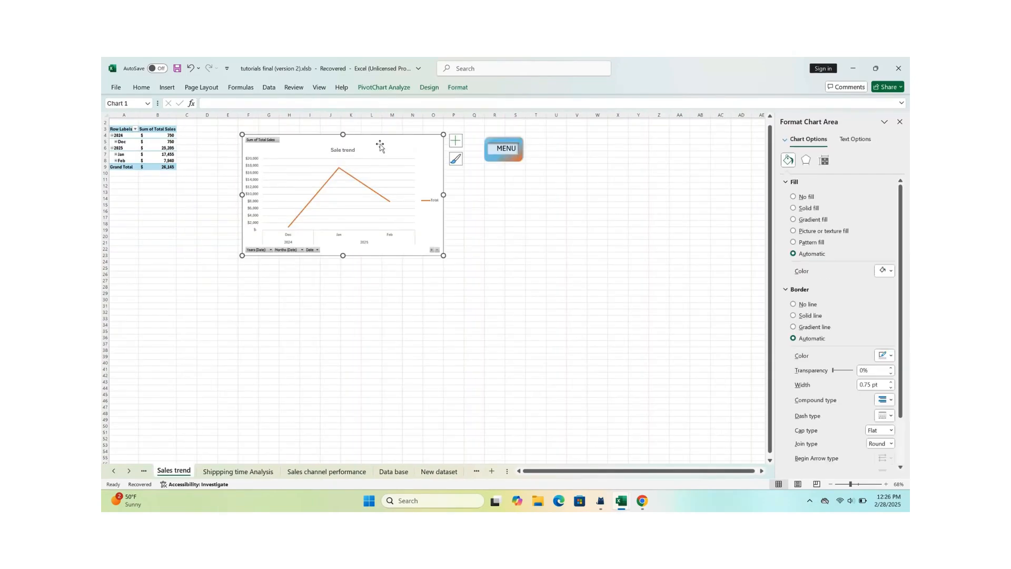
{"action": "left_click", "coordinate": [535, 223]}
{"action": "left_click", "coordinate": [506, 152]}
{"action": "left_click", "coordinate": [188, 360]}
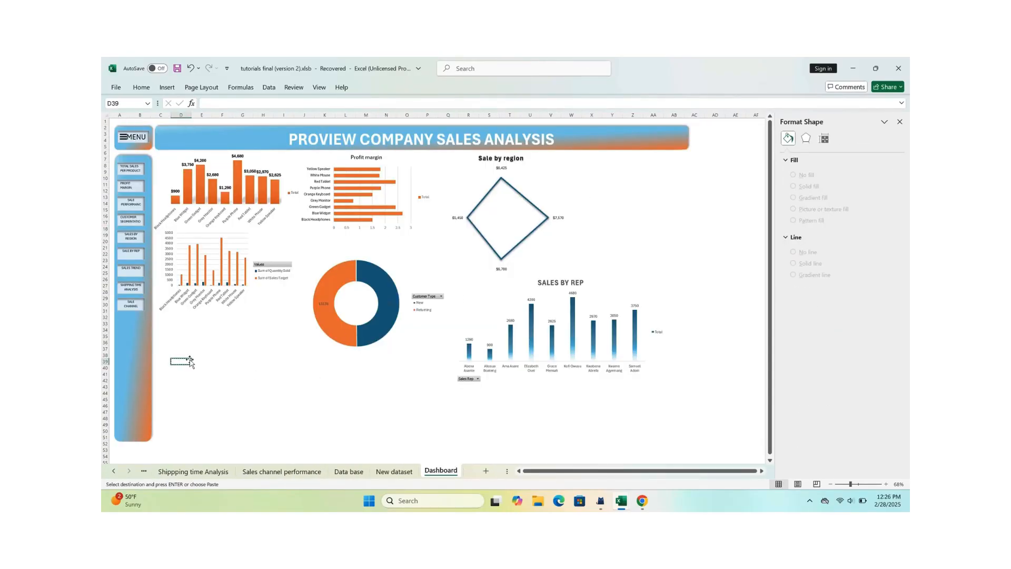
{"action": "left_click", "coordinate": [172, 348]}
{"action": "left_click", "coordinate": [205, 362]}
Copy the Sale trend chart from the Sales trend sheet to the dashboard and fit it smaller below the sales performance chart.
{"action": "left_click", "coordinate": [132, 268]}
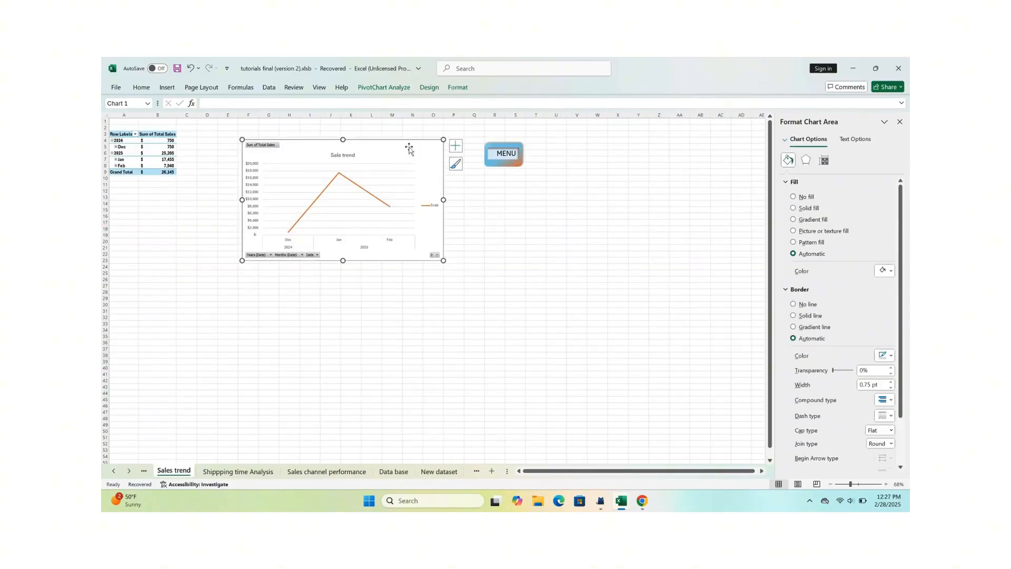
{"action": "left_click", "coordinate": [516, 209]}
{"action": "left_click", "coordinate": [505, 151]}
{"action": "left_click", "coordinate": [216, 335]}
{"action": "key", "text": "ctrl+v"}
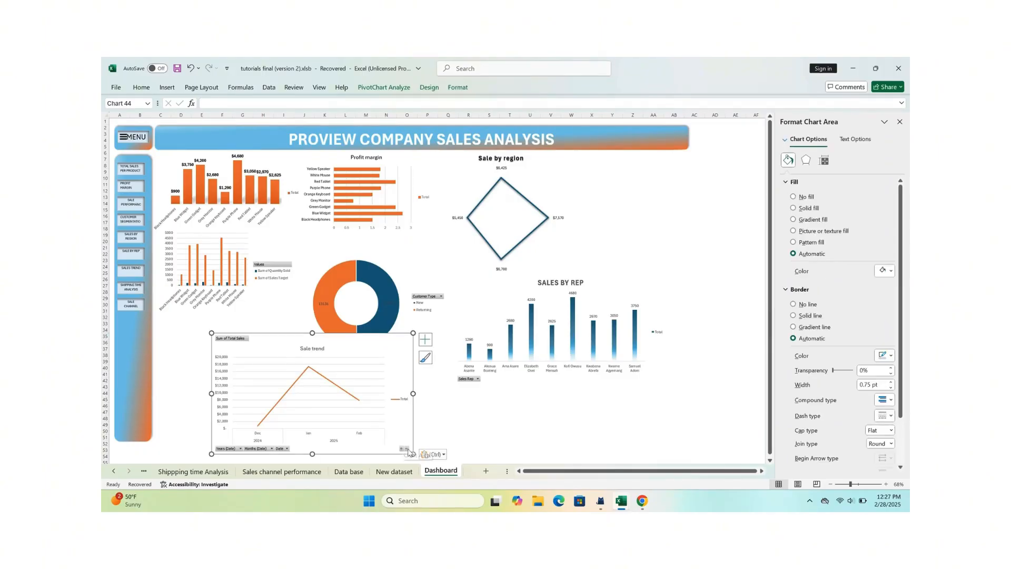
{"action": "left_click_drag", "start_coordinate": [341, 352], "coordinate": [286, 351]}
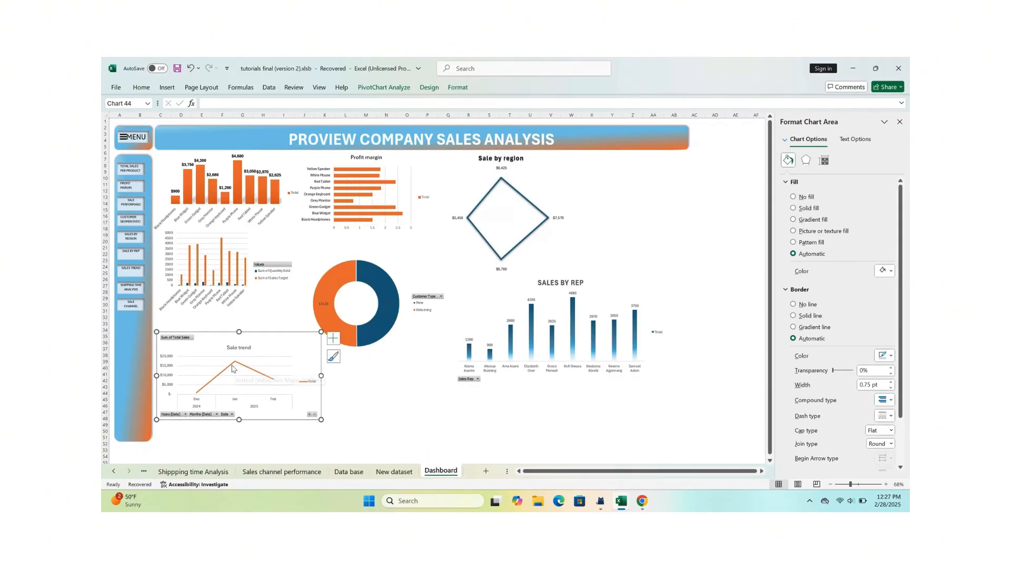
Strip the dashboard's Sale trend chart of its field buttons, gridlines and vertical value axis.
{"action": "right_click", "coordinate": [182, 336]}
{"action": "left_click", "coordinate": [206, 443]}
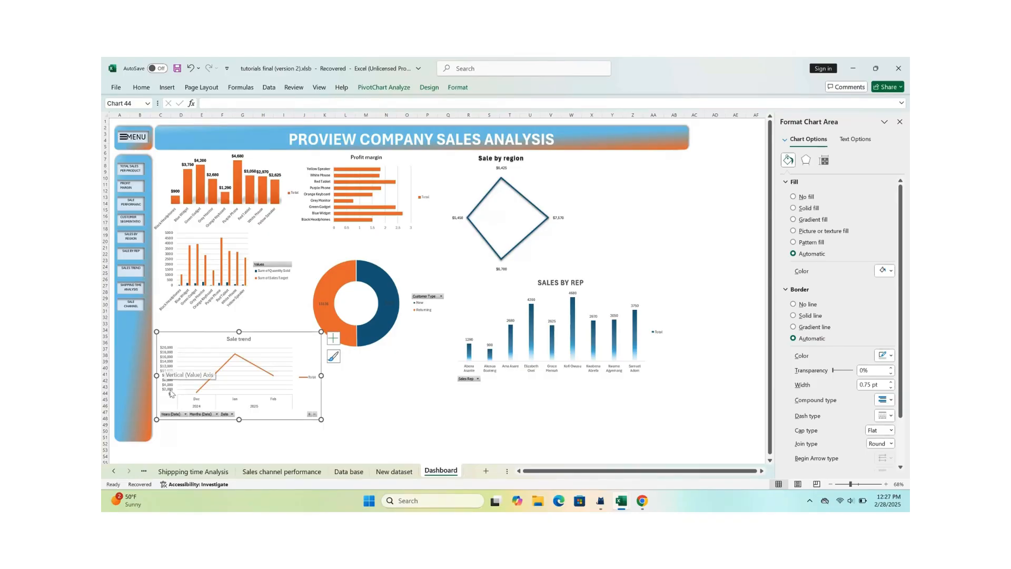
{"action": "left_click", "coordinate": [235, 385]}
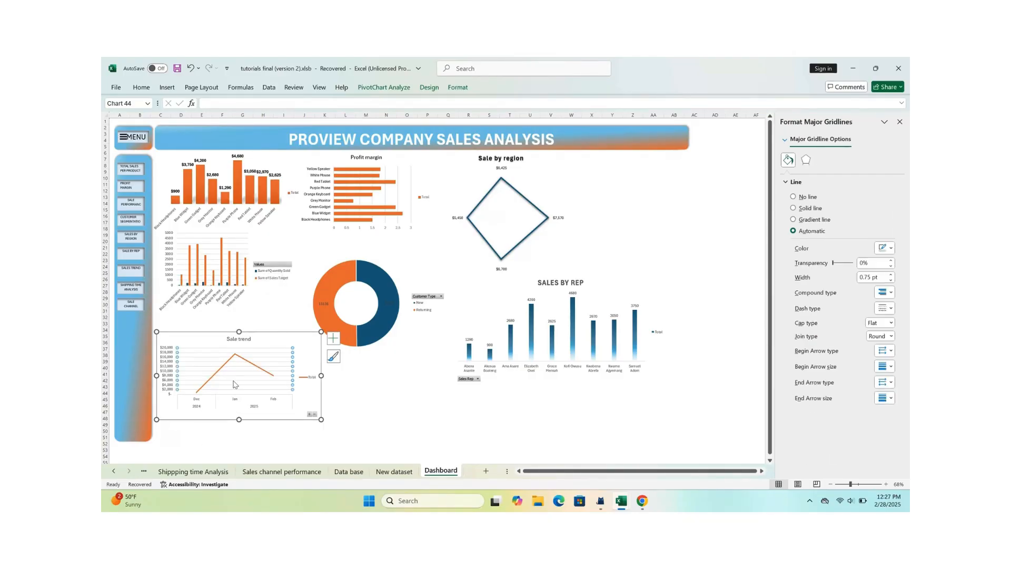
{"action": "key", "text": "Delete"}
{"action": "left_click", "coordinate": [170, 373]}
{"action": "key", "text": "Delete"}
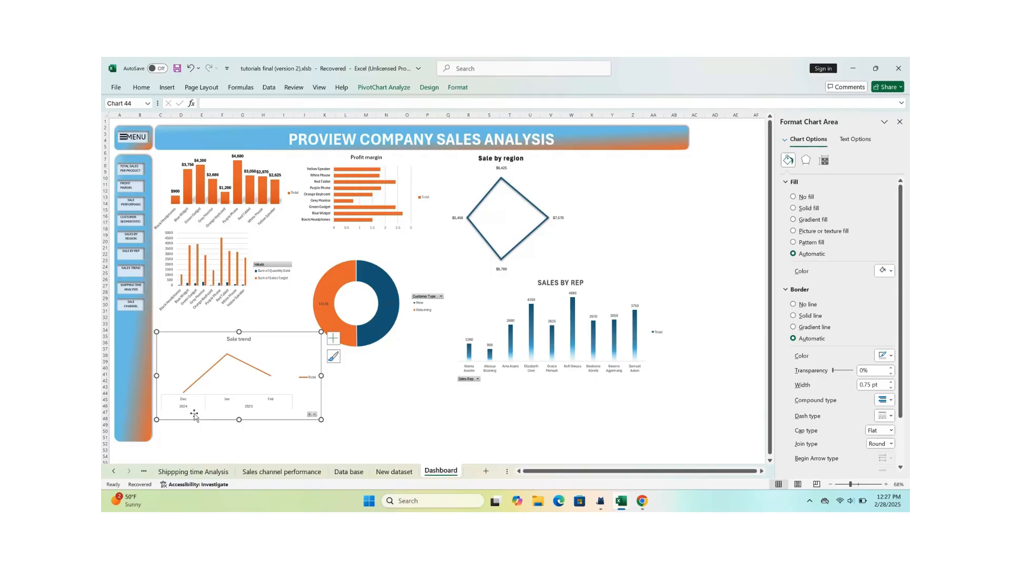
Set the Sale trend chart's area to no fill and its border to no line.
{"action": "left_click", "coordinate": [357, 403]}
{"action": "left_click", "coordinate": [788, 161]}
{"action": "left_click", "coordinate": [788, 174]}
{"action": "left_click", "coordinate": [274, 373]}
{"action": "left_click", "coordinate": [306, 359]}
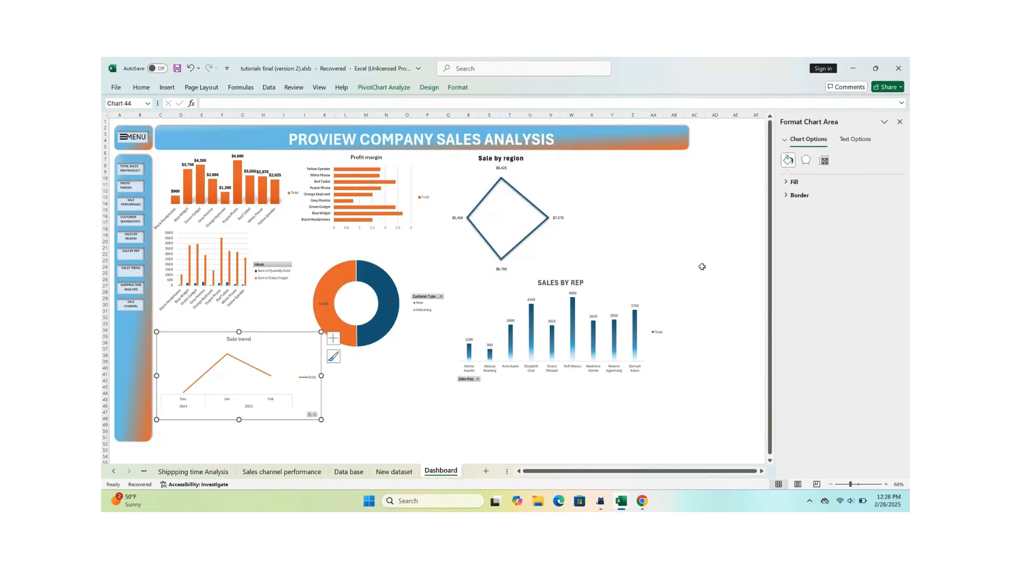
{"action": "left_click", "coordinate": [790, 182]}
{"action": "left_click", "coordinate": [407, 418]}
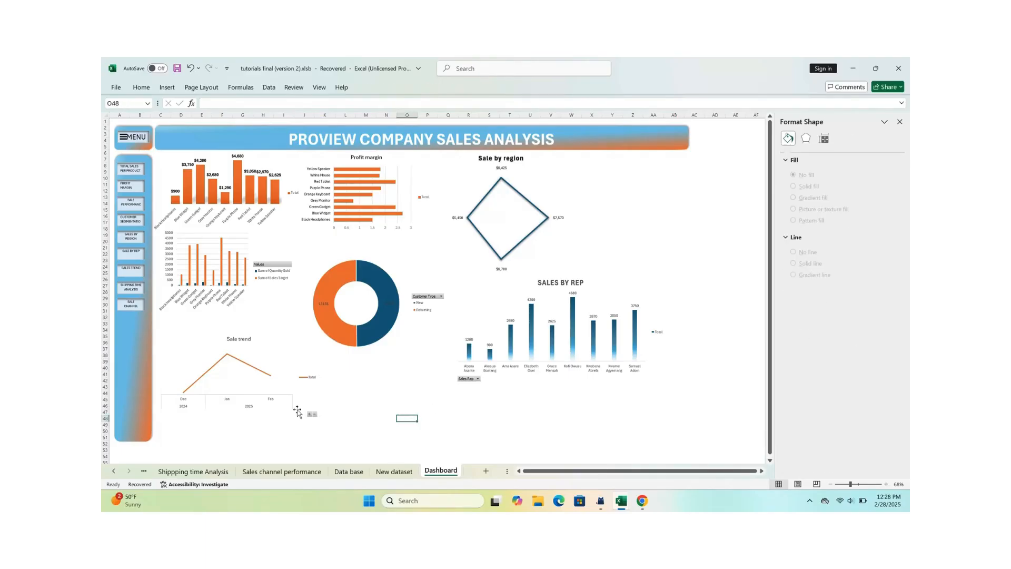
Copy the sales channel column chart from the Sales channel performance sheet.
{"action": "scroll", "coordinate": [122, 214], "scroll_direction": "down", "scroll_amount": 1}
{"action": "left_click", "coordinate": [131, 267]}
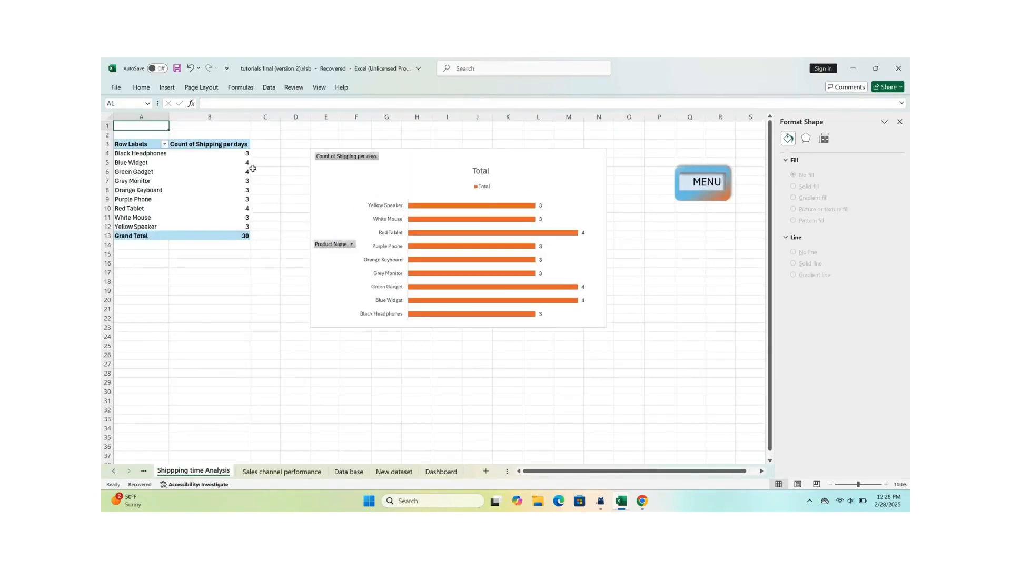
{"action": "left_click", "coordinate": [693, 187]}
{"action": "left_click", "coordinate": [131, 313]}
{"action": "left_click", "coordinate": [506, 167]}
{"action": "key", "text": "ctrl+c"}
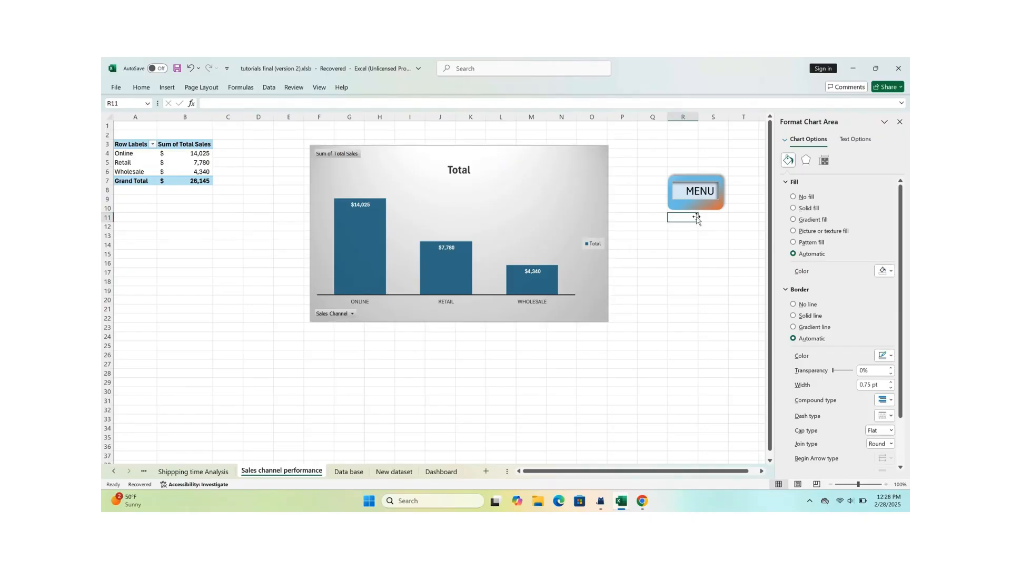
Paste the sales channel chart below the doughnut chart on the dashboard and shift the Sale by region chart slightly right.
{"action": "left_click", "coordinate": [695, 192]}
{"action": "key", "text": "ctrl+v"}
{"action": "scroll", "coordinate": [478, 293], "scroll_direction": "down", "scroll_amount": 2}
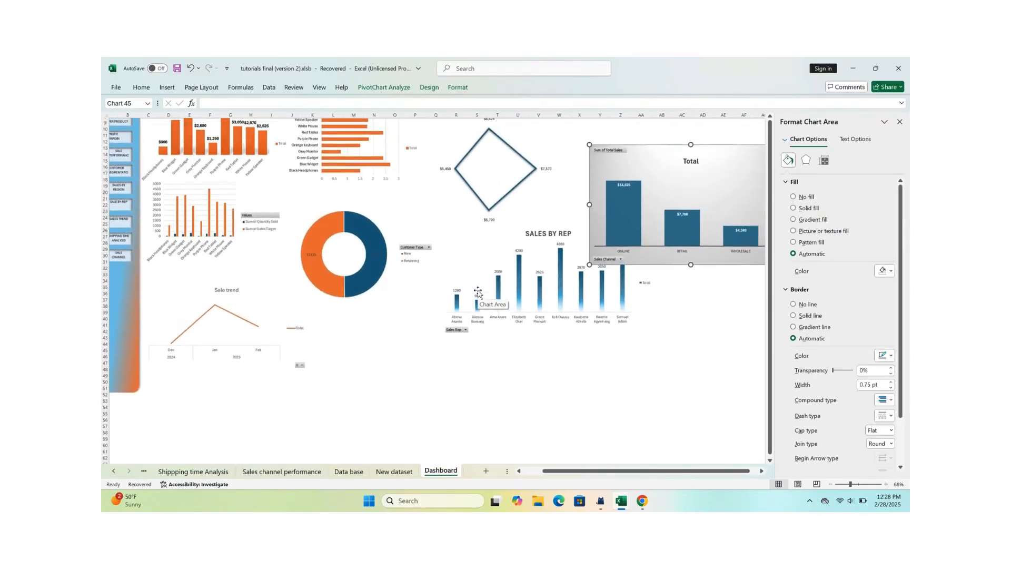
{"action": "scroll", "coordinate": [478, 292], "scroll_direction": "up", "scroll_amount": 1}
{"action": "left_click_drag", "start_coordinate": [660, 175], "coordinate": [352, 358]}
{"action": "left_click", "coordinate": [496, 198]}
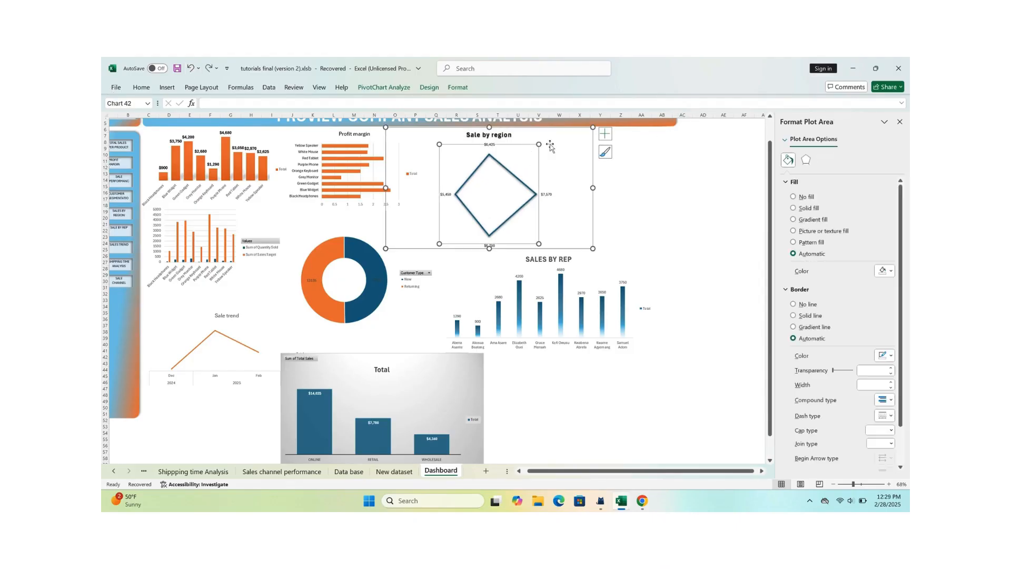
{"action": "left_click_drag", "start_coordinate": [550, 147], "coordinate": [573, 135]}
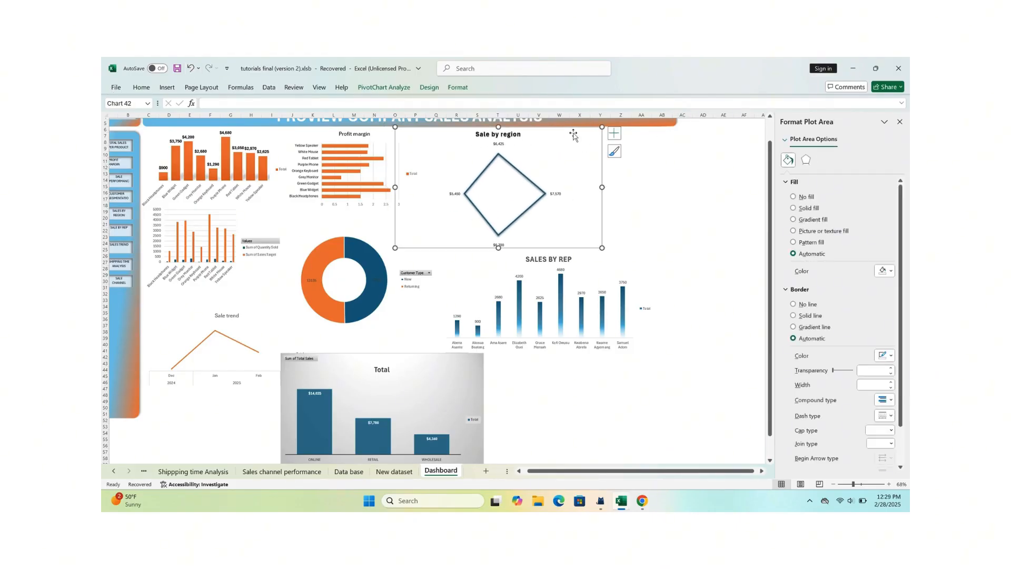
Set the sales channel chart's area to no fill and its border to no line.
{"action": "scroll", "coordinate": [573, 136], "scroll_direction": "down", "scroll_amount": 3}
{"action": "left_click", "coordinate": [343, 341]}
{"action": "scroll", "coordinate": [342, 341], "scroll_direction": "down", "scroll_amount": 2}
{"action": "left_click", "coordinate": [792, 196]}
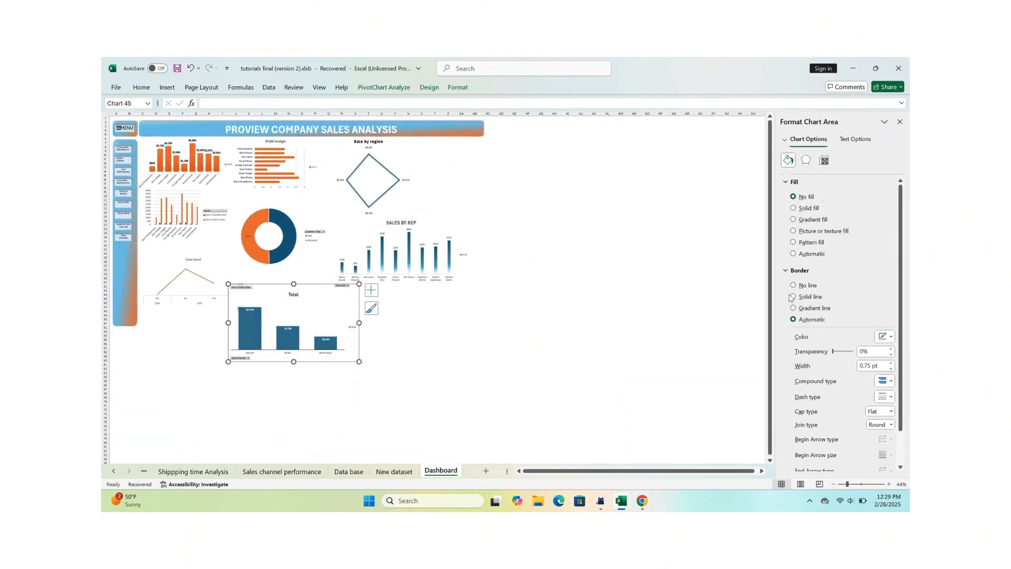
{"action": "left_click", "coordinate": [793, 304]}
Move the sales channel chart slightly down and right, and hide its value and Sales Channel field buttons.
{"action": "left_click", "coordinate": [315, 307]}
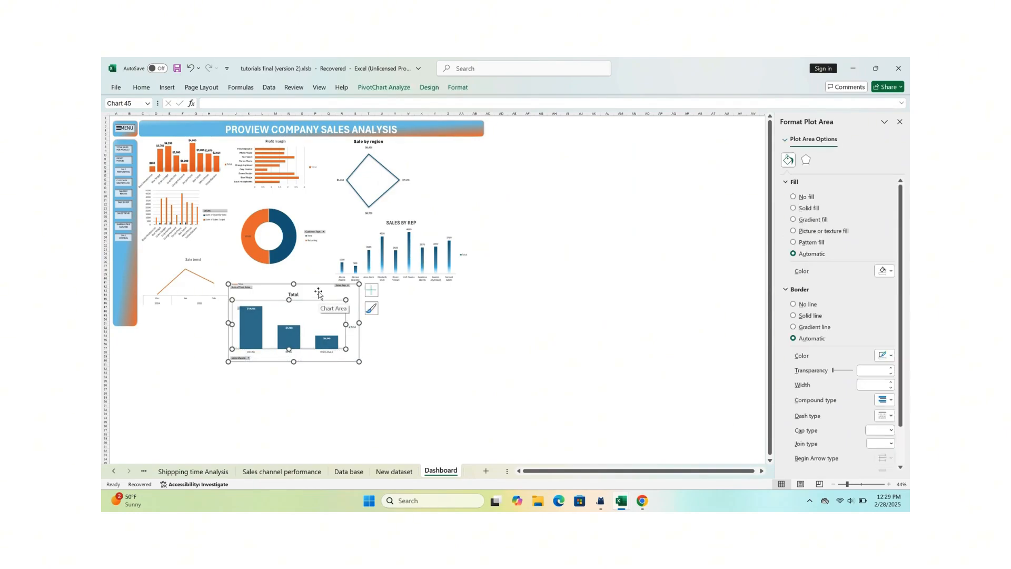
{"action": "left_click_drag", "start_coordinate": [256, 298], "coordinate": [281, 314]}
{"action": "right_click", "coordinate": [269, 304]}
{"action": "left_click", "coordinate": [317, 405]}
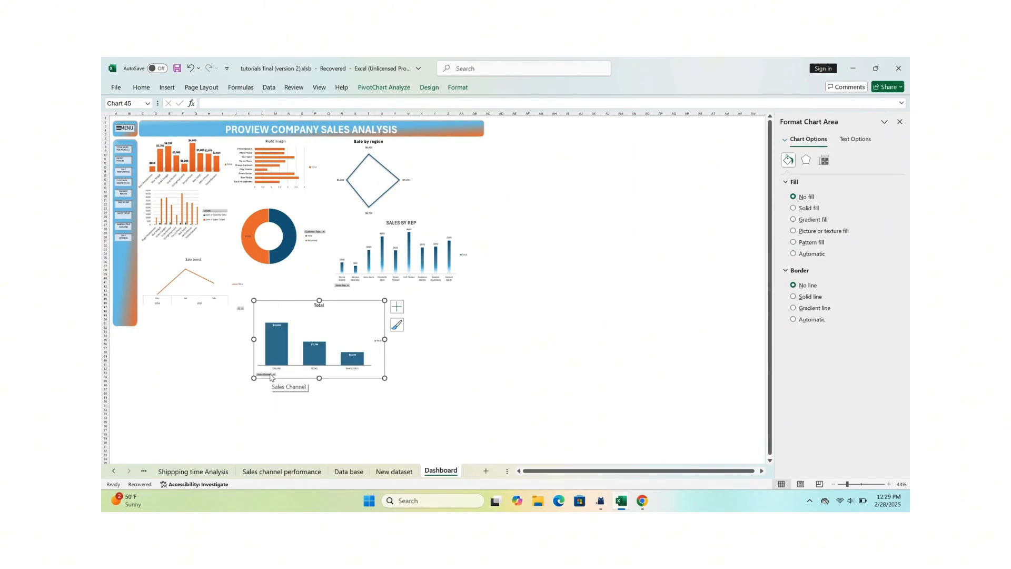
{"action": "right_click", "coordinate": [270, 374]}
{"action": "left_click", "coordinate": [319, 336]}
Retitle the sales channel chart as Sales Channels and fill its columns light blue.
{"action": "left_click", "coordinate": [318, 305]}
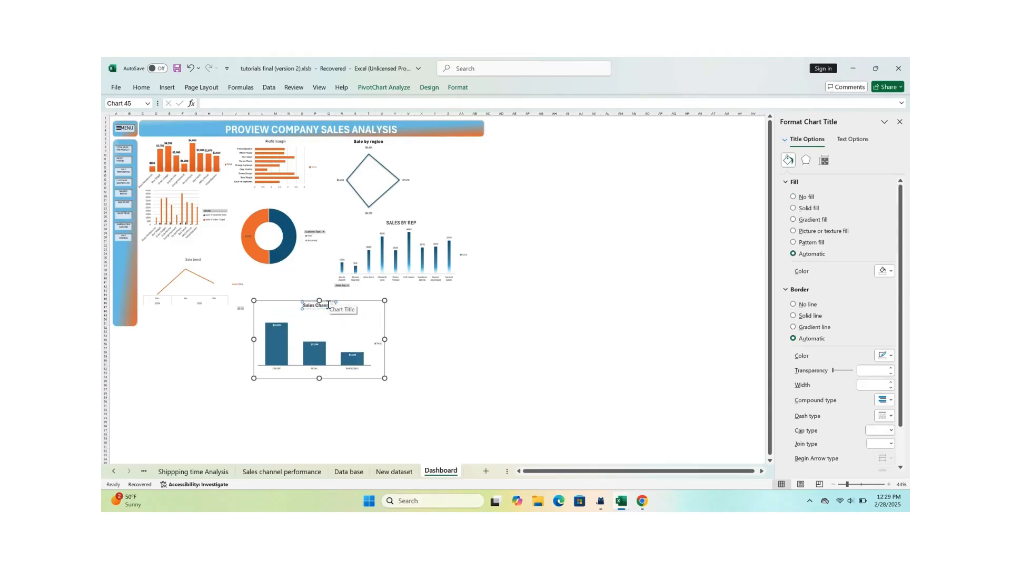
{"action": "left_click", "coordinate": [350, 359]}
{"action": "left_click", "coordinate": [141, 87]}
{"action": "left_click", "coordinate": [271, 120]}
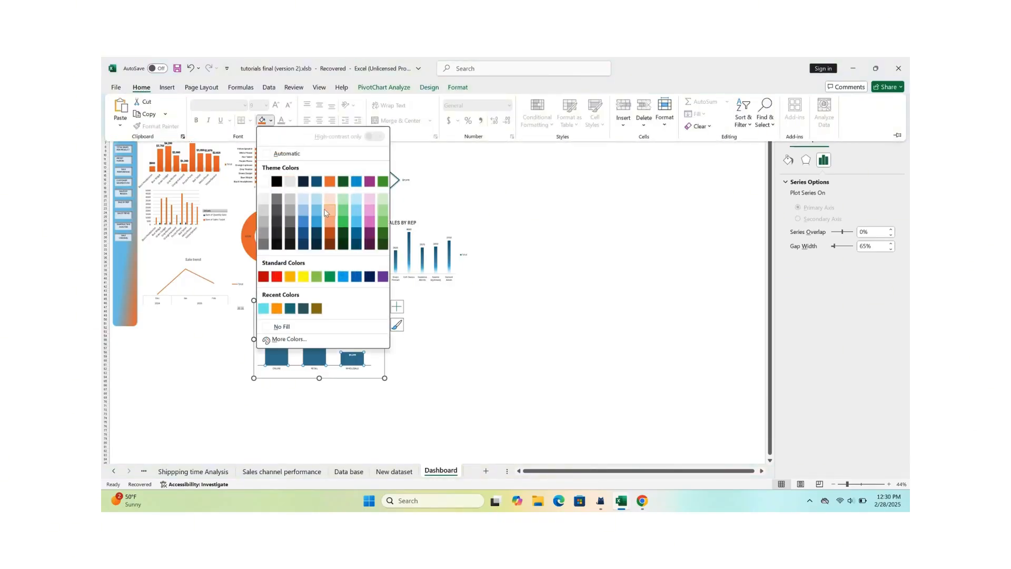
{"action": "left_click", "coordinate": [318, 211]}
{"action": "left_click", "coordinate": [461, 339]}
Fill the dark blue half of the customer segmentation doughnut chart with light blue.
{"action": "left_click", "coordinate": [290, 243]}
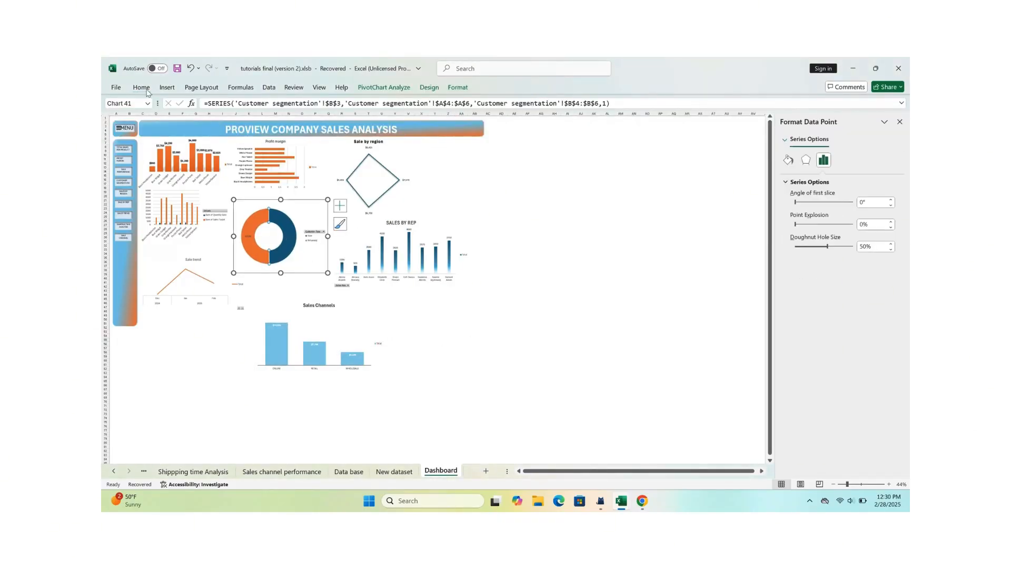
{"action": "left_click", "coordinate": [148, 93]}
{"action": "left_click", "coordinate": [263, 121]}
{"action": "left_click", "coordinate": [393, 358]}
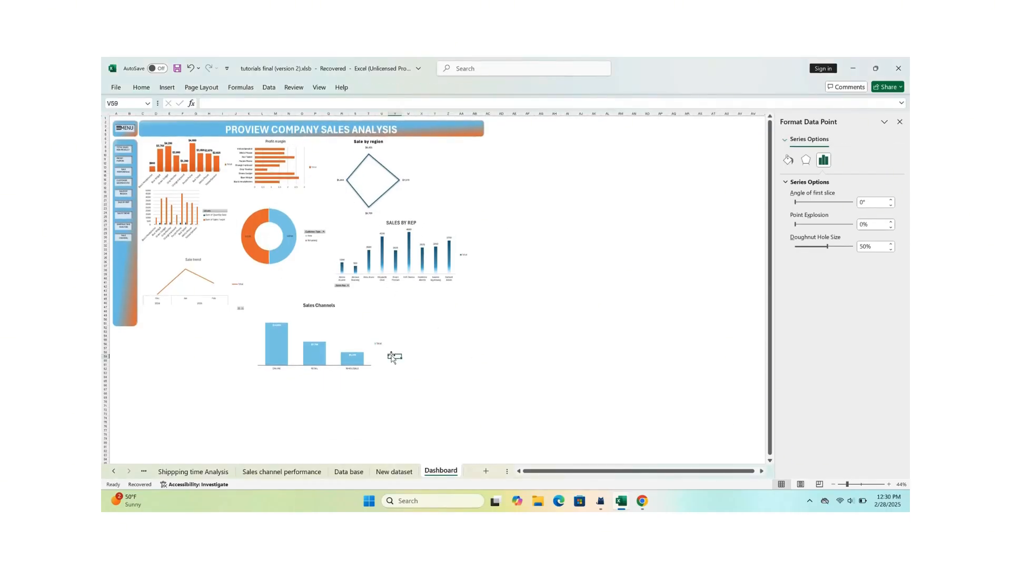
Copy the chart from the Shippping time Analysis sheet to the dashboard, right of the Sale by region chart.
{"action": "left_click", "coordinate": [122, 227]}
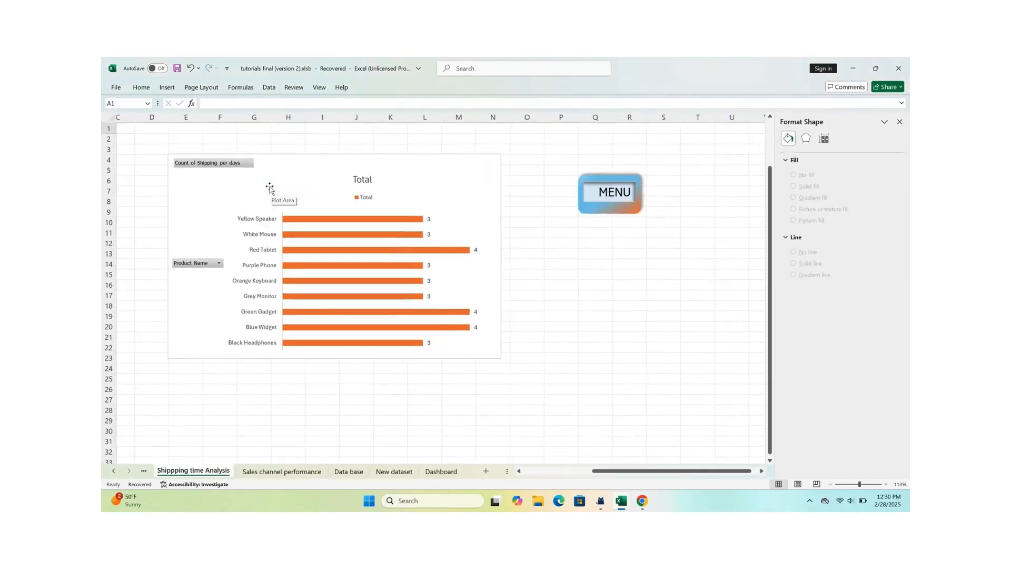
{"action": "left_click", "coordinate": [626, 198]}
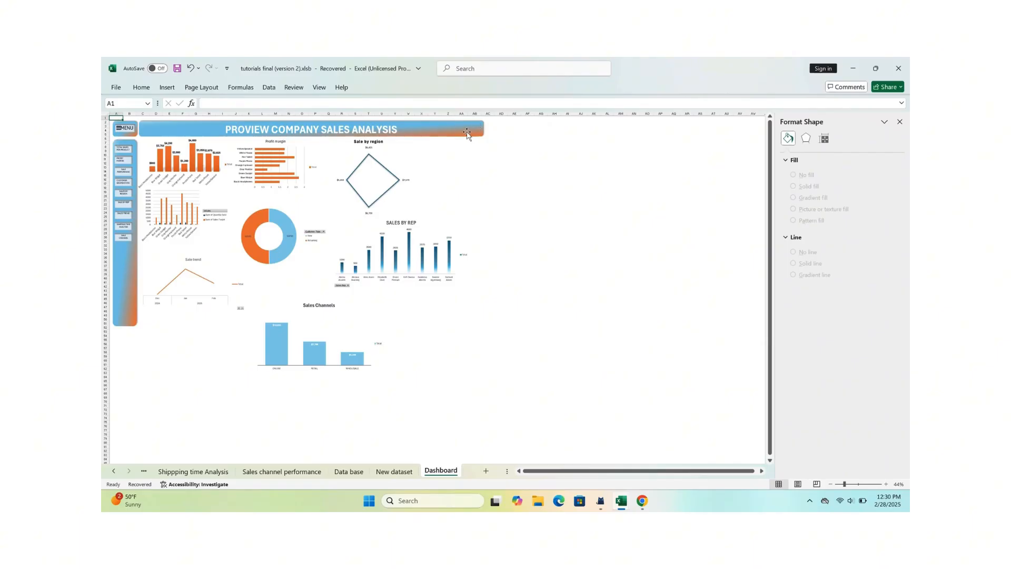
{"action": "left_click", "coordinate": [462, 168]}
{"action": "key", "text": "ctrl+v"}
Widen the title banner to the right and lengthen the menu side panel downward to enlarge the dashboard frame.
{"action": "left_click", "coordinate": [463, 130]}
{"action": "left_click_drag", "start_coordinate": [484, 128], "coordinate": [673, 129]}
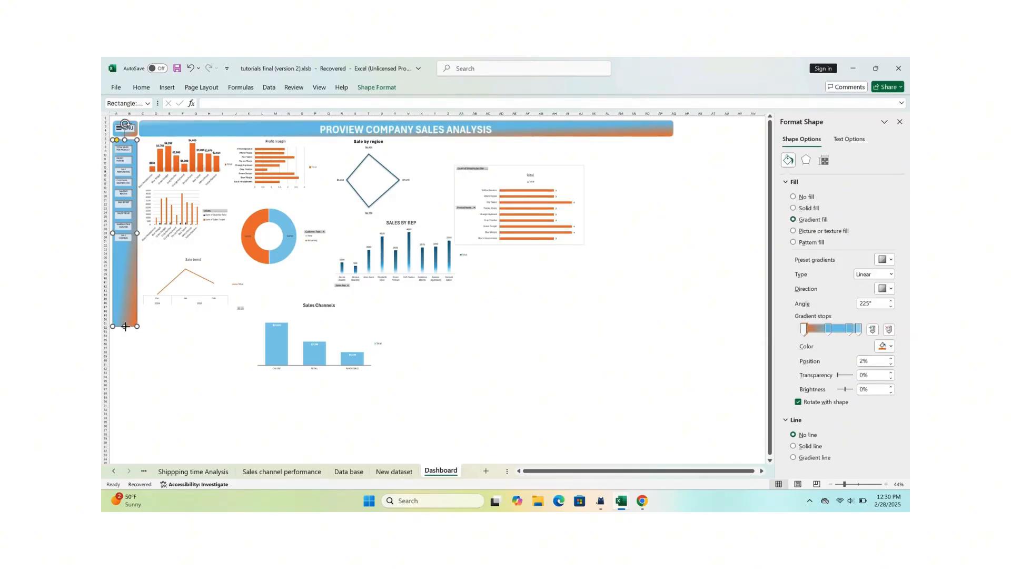
{"action": "left_click_drag", "start_coordinate": [126, 327], "coordinate": [124, 436]}
Move the shipping chart up beside Sale by region, clear its fill, border and field buttons, and retitle it Shipping analysis.
{"action": "left_click_drag", "start_coordinate": [506, 174], "coordinate": [498, 154]}
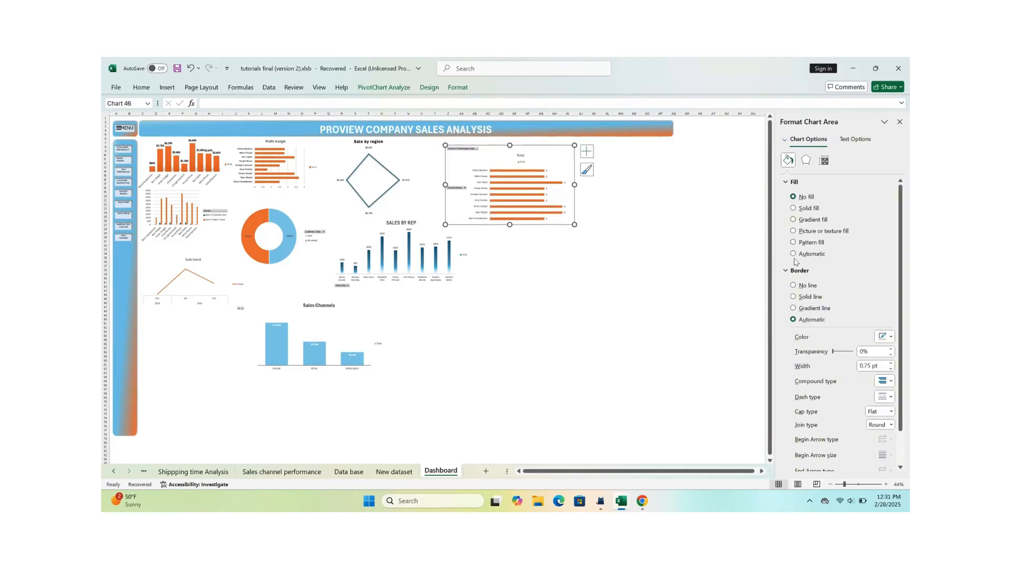
{"action": "right_click", "coordinate": [452, 152]}
{"action": "left_click", "coordinate": [500, 252]}
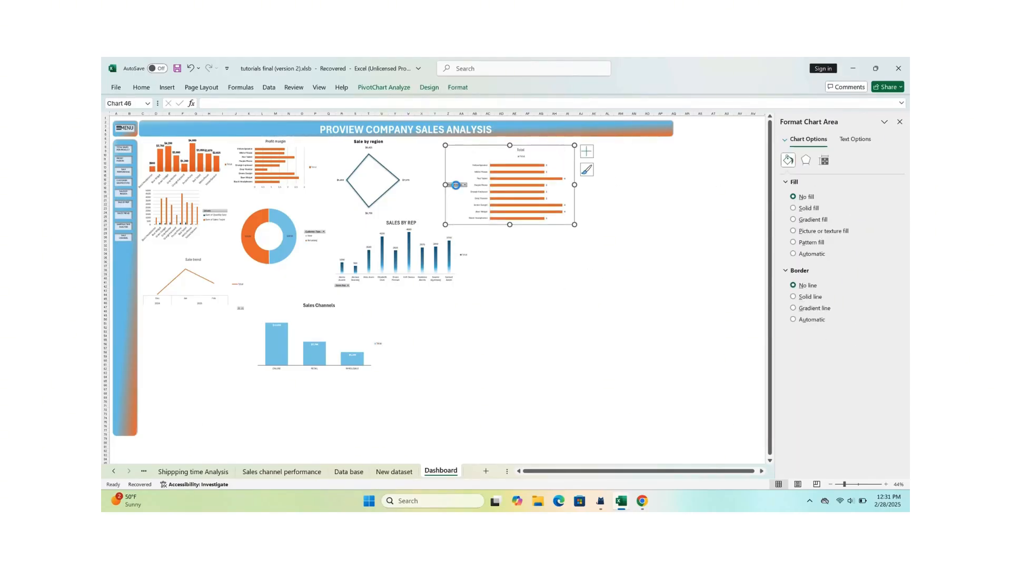
{"action": "left_click", "coordinate": [506, 150]}
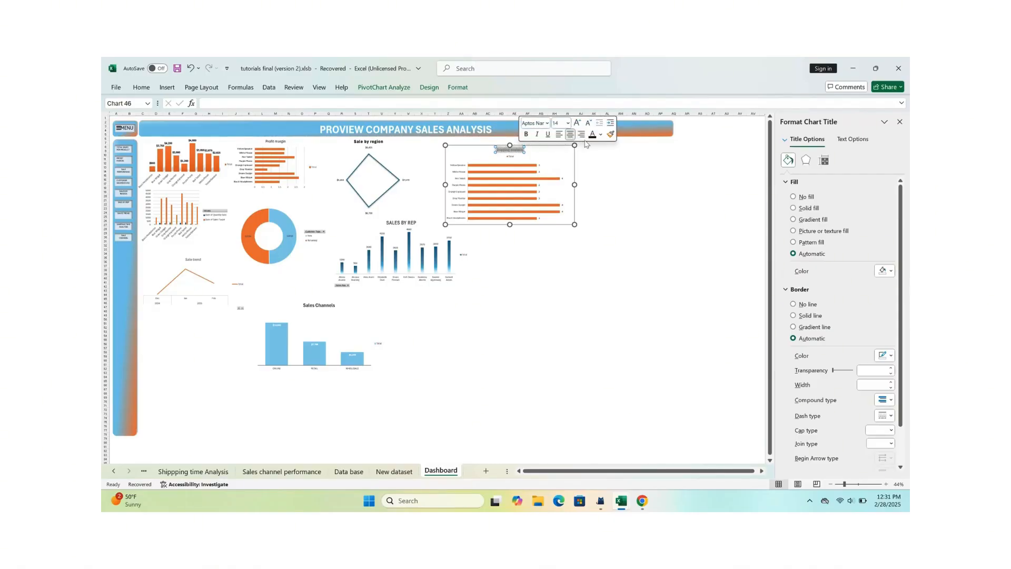
Test the sales channel and shipping time menu boxes, returning to the dashboard from each sheet.
{"action": "left_click", "coordinate": [125, 237]}
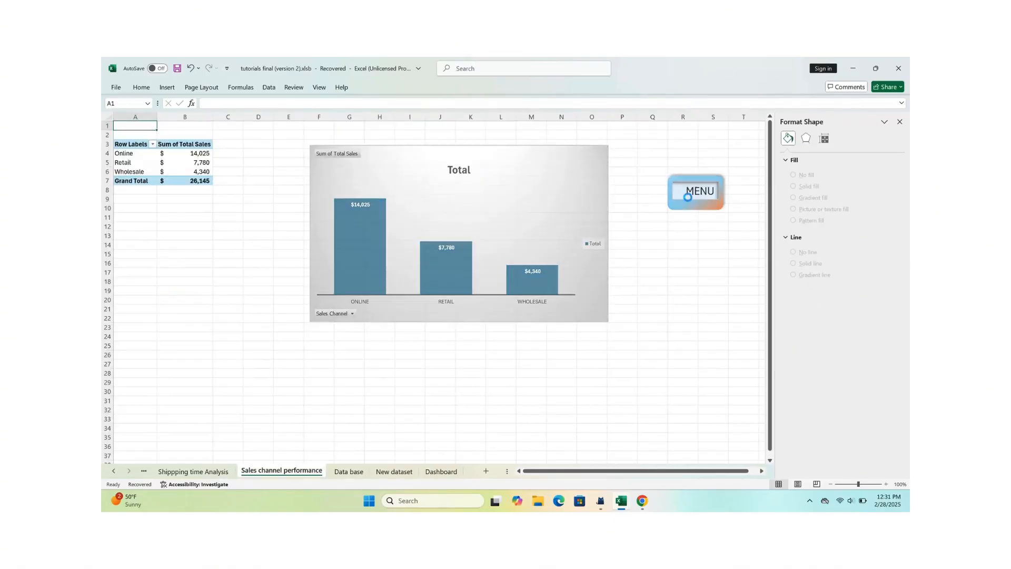
{"action": "left_click", "coordinate": [687, 197]}
{"action": "left_click", "coordinate": [125, 227]}
{"action": "left_click", "coordinate": [758, 192]}
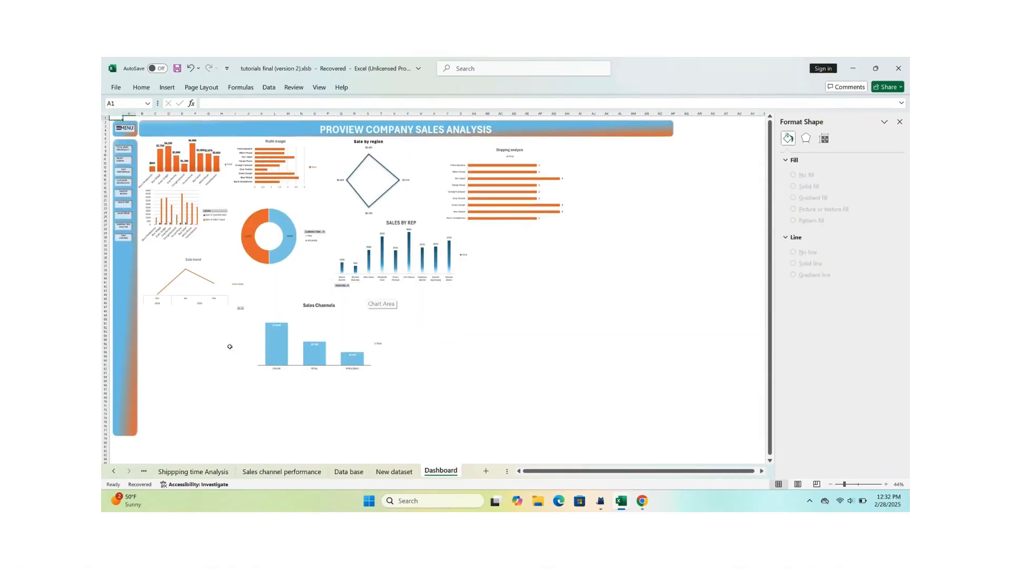
Move the Sales Channels chart below the Sale trend chart and the SALES BY REP chart down and left.
{"action": "left_click_drag", "start_coordinate": [244, 329], "coordinate": [242, 328]}
{"action": "left_click_drag", "start_coordinate": [355, 304], "coordinate": [244, 328]}
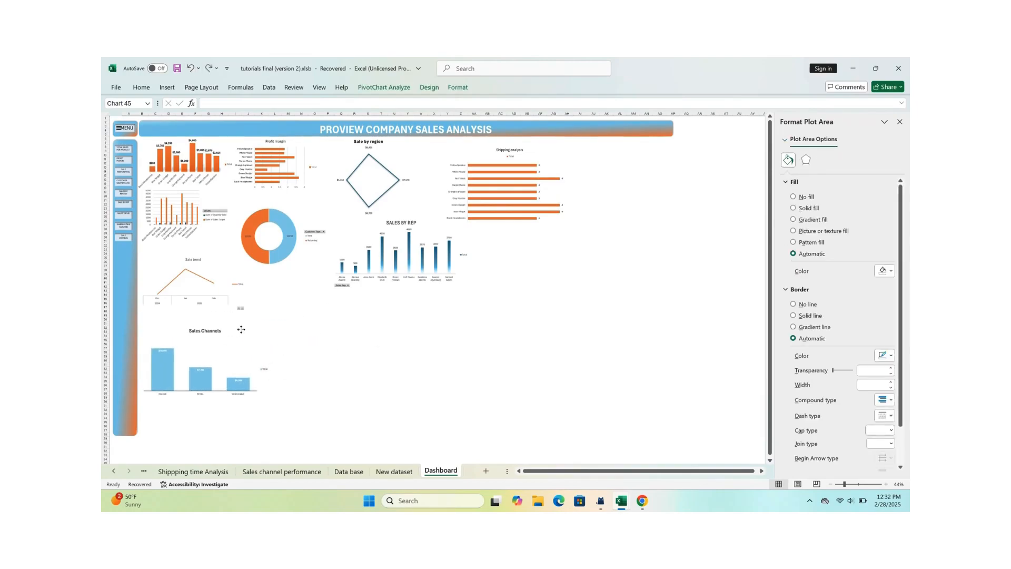
{"action": "left_click_drag", "start_coordinate": [432, 232], "coordinate": [390, 283]}
Move the Shipping analysis chart down and place the Sale by region chart above it.
{"action": "left_click", "coordinate": [544, 151]}
{"action": "left_click_drag", "start_coordinate": [544, 152], "coordinate": [542, 243]}
{"action": "left_click_drag", "start_coordinate": [416, 148], "coordinate": [495, 156]}
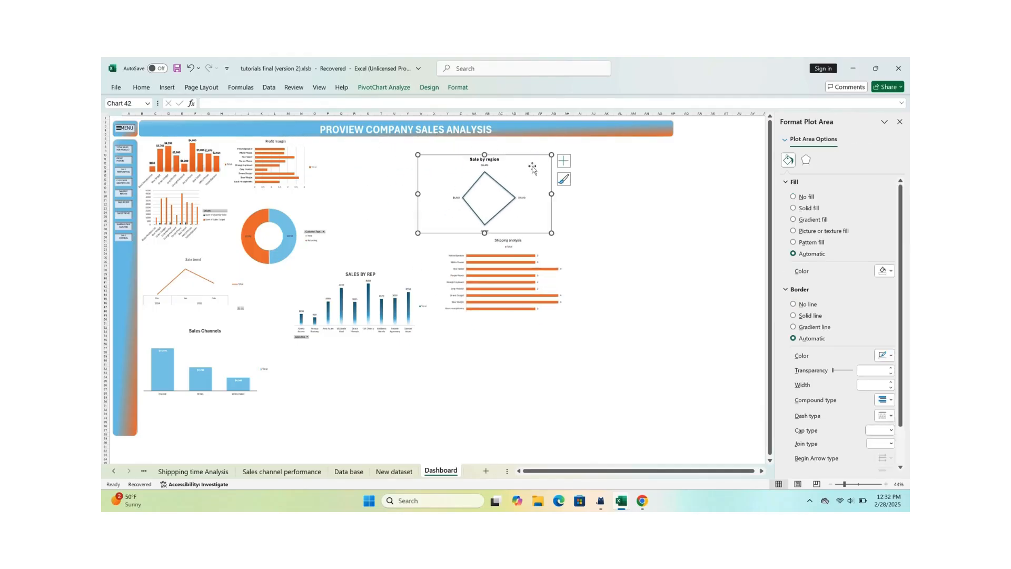
Shift the doughnut and Profit margin charts right, and move the SALES BY REP chart down beside Sales Channels.
{"action": "left_click_drag", "start_coordinate": [307, 212], "coordinate": [368, 213]}
{"action": "left_click_drag", "start_coordinate": [308, 142], "coordinate": [372, 144]}
{"action": "left_click", "coordinate": [378, 296]}
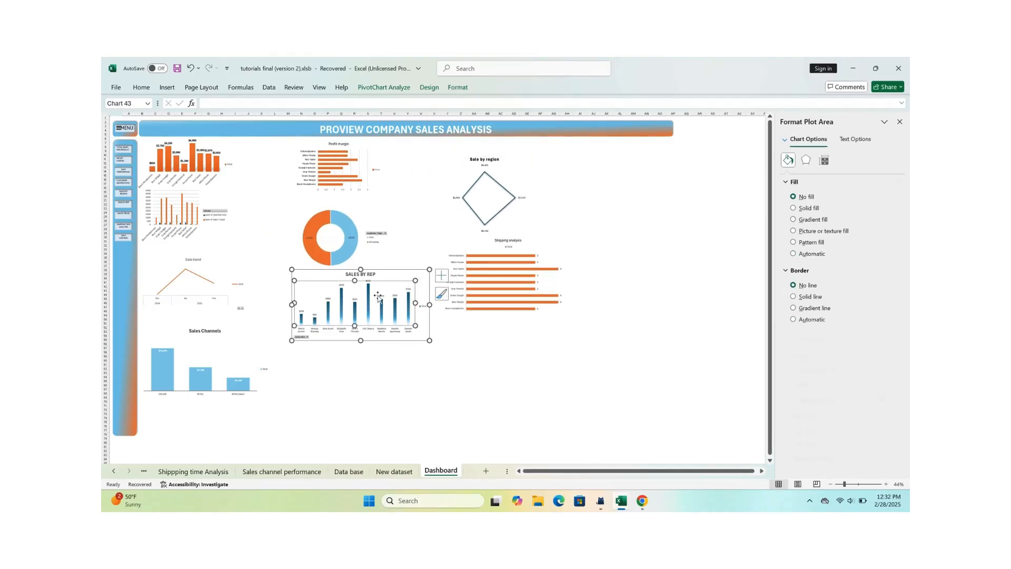
{"action": "left_click_drag", "start_coordinate": [377, 297], "coordinate": [380, 358]}
Nudge the Sale by region, Shipping analysis and SALES BY REP charts left to tighten the layout.
{"action": "left_click_drag", "start_coordinate": [511, 164], "coordinate": [493, 161]}
{"action": "left_click_drag", "start_coordinate": [539, 242], "coordinate": [517, 245]}
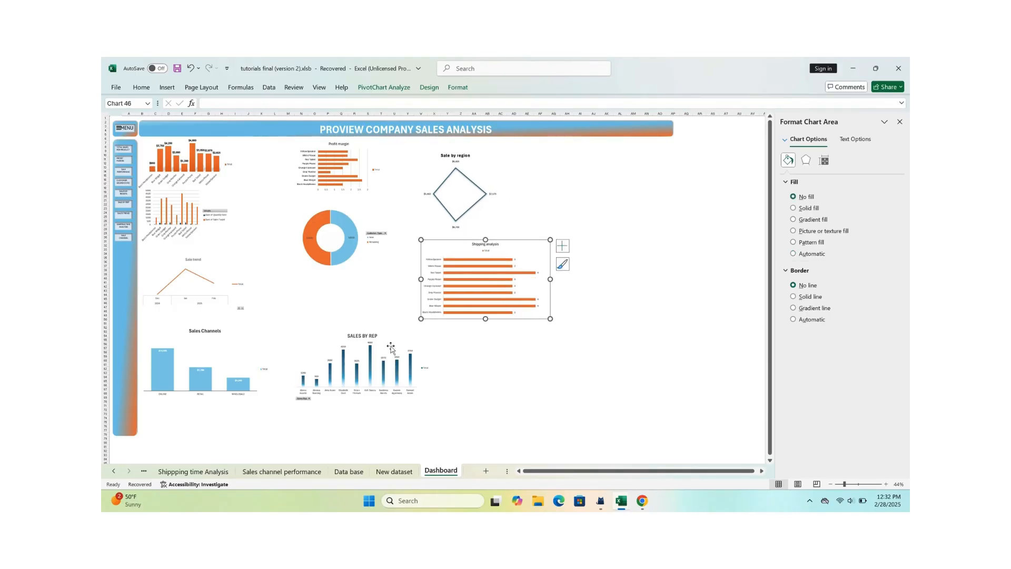
{"action": "left_click", "coordinate": [390, 347]}
{"action": "mouse_move", "coordinate": [405, 336]}
{"action": "left_mouse_down"}
{"action": "mouse_move", "coordinate": [393, 331]}
{"action": "mouse_move", "coordinate": [391, 344]}
{"action": "left_mouse_up"}
Move the Sale trend chart and the sales performance chart down to space out the first column of charts.
{"action": "left_click", "coordinate": [220, 279]}
{"action": "left_click", "coordinate": [213, 268]}
{"action": "left_click_drag", "start_coordinate": [236, 261], "coordinate": [235, 275]}
{"action": "left_click", "coordinate": [195, 197]}
{"action": "left_click_drag", "start_coordinate": [215, 196], "coordinate": [225, 219]}
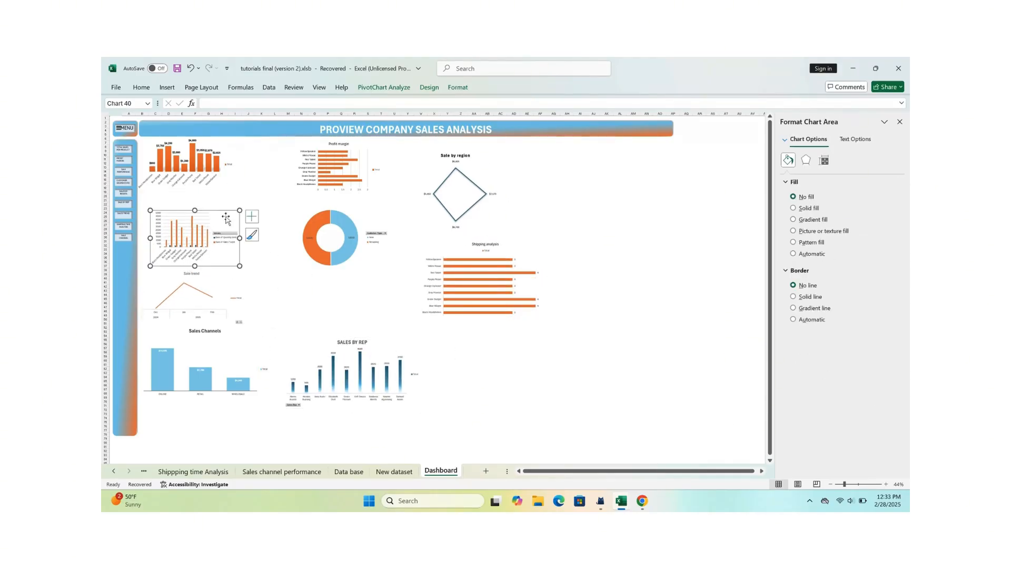